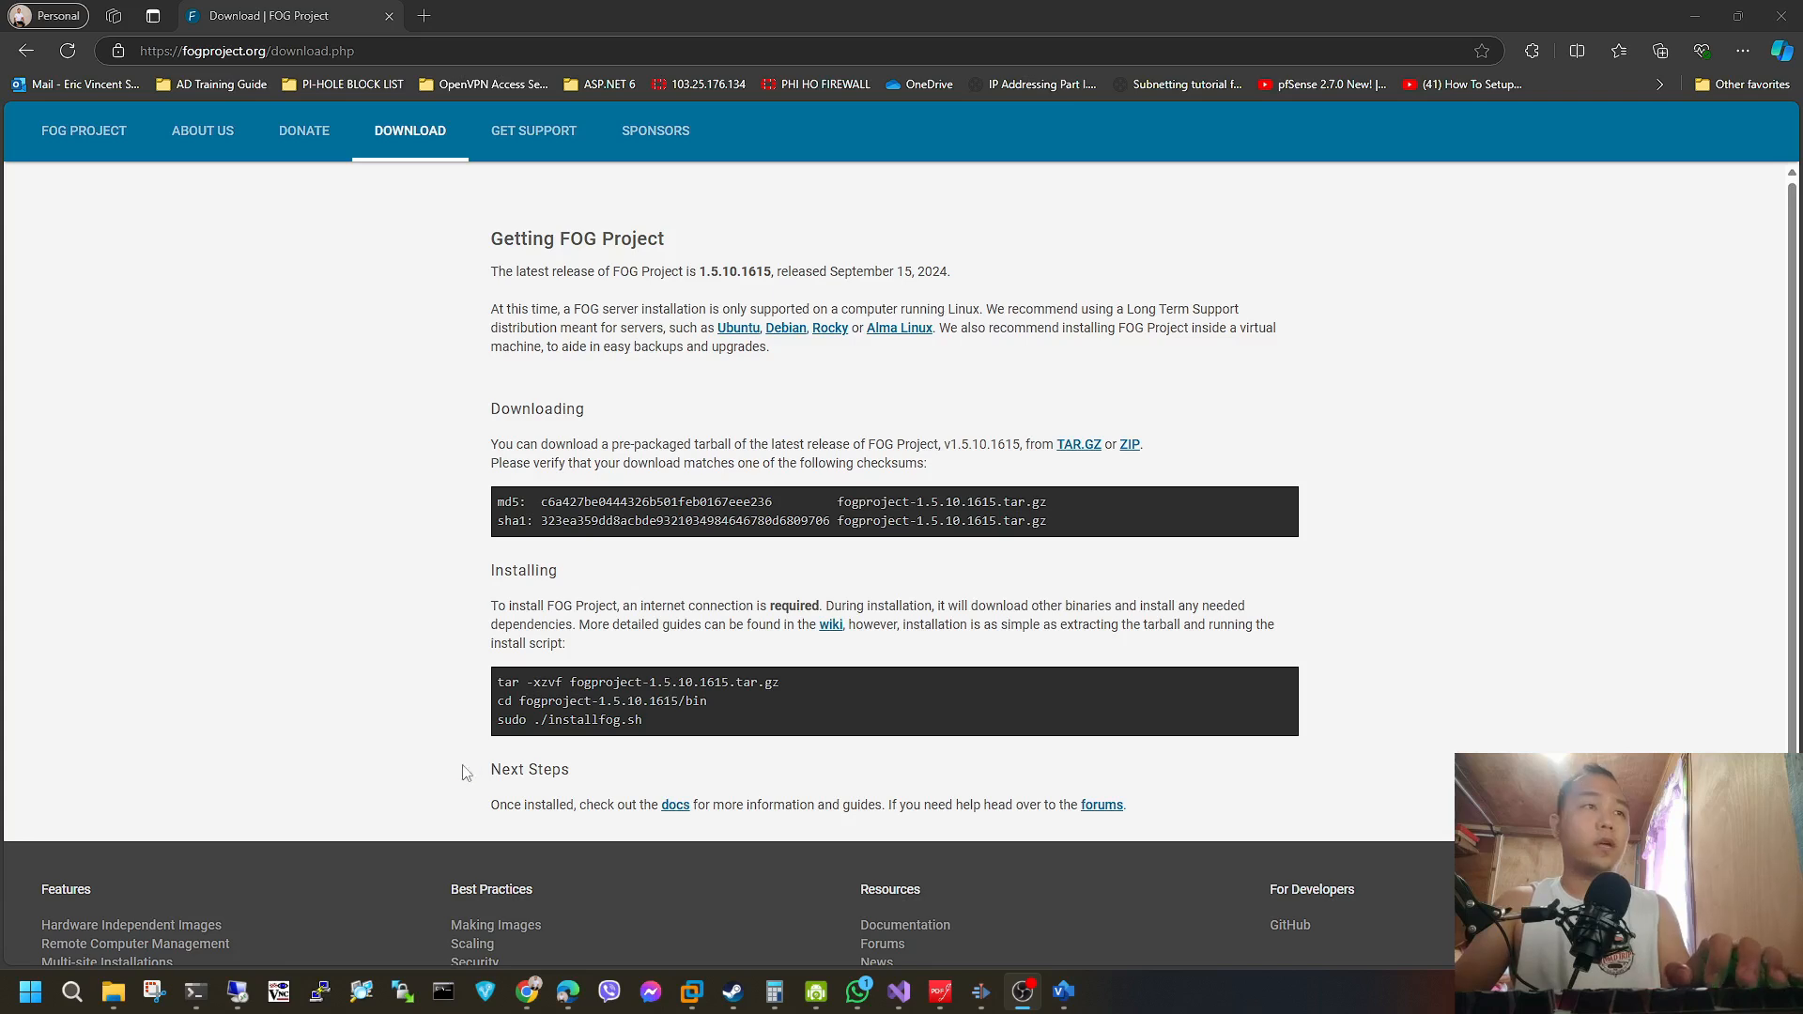
Review the release, checksum and installation details on the FOG Project download page.
click(348, 52)
scroll(832, 456, down, 2)
scroll(822, 564, up, 2)
drag(1057, 523, 811, 548)
click(930, 570)
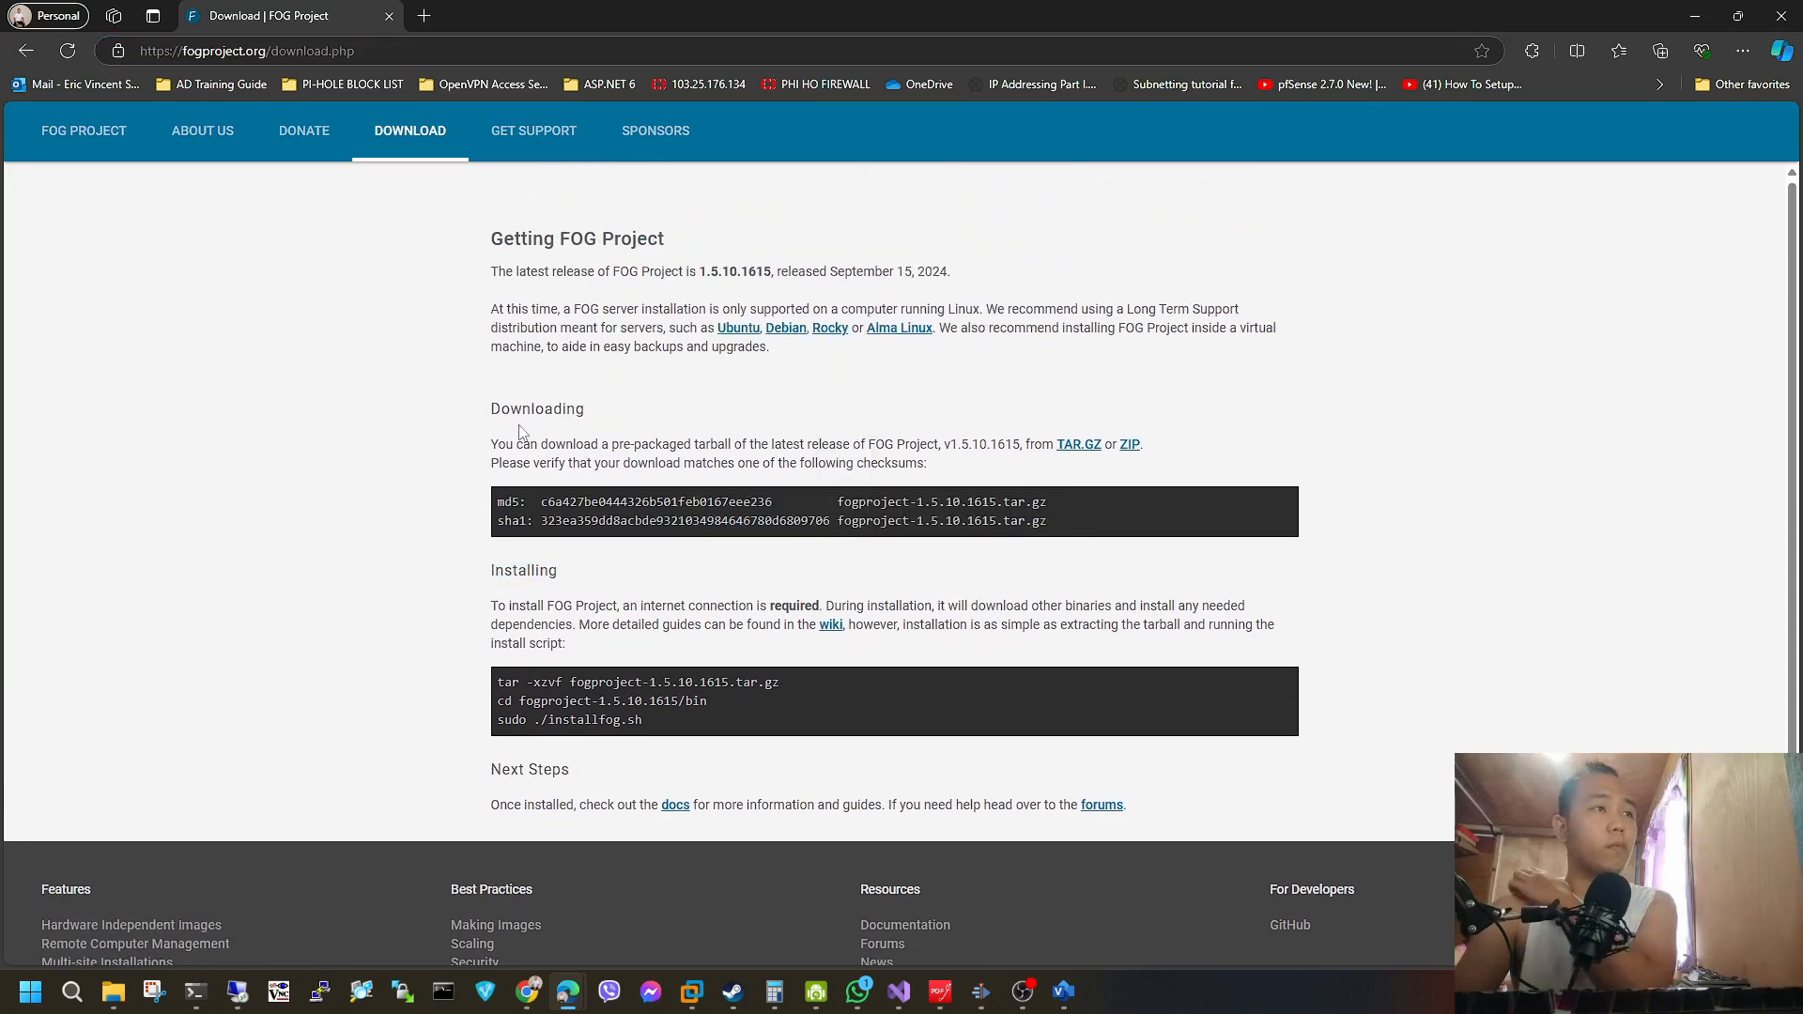
Switch to the Ubuntu-FogProject virtual machine in VMware Workstation and list its network addresses with "ip addr show".
mouse_move(194, 991)
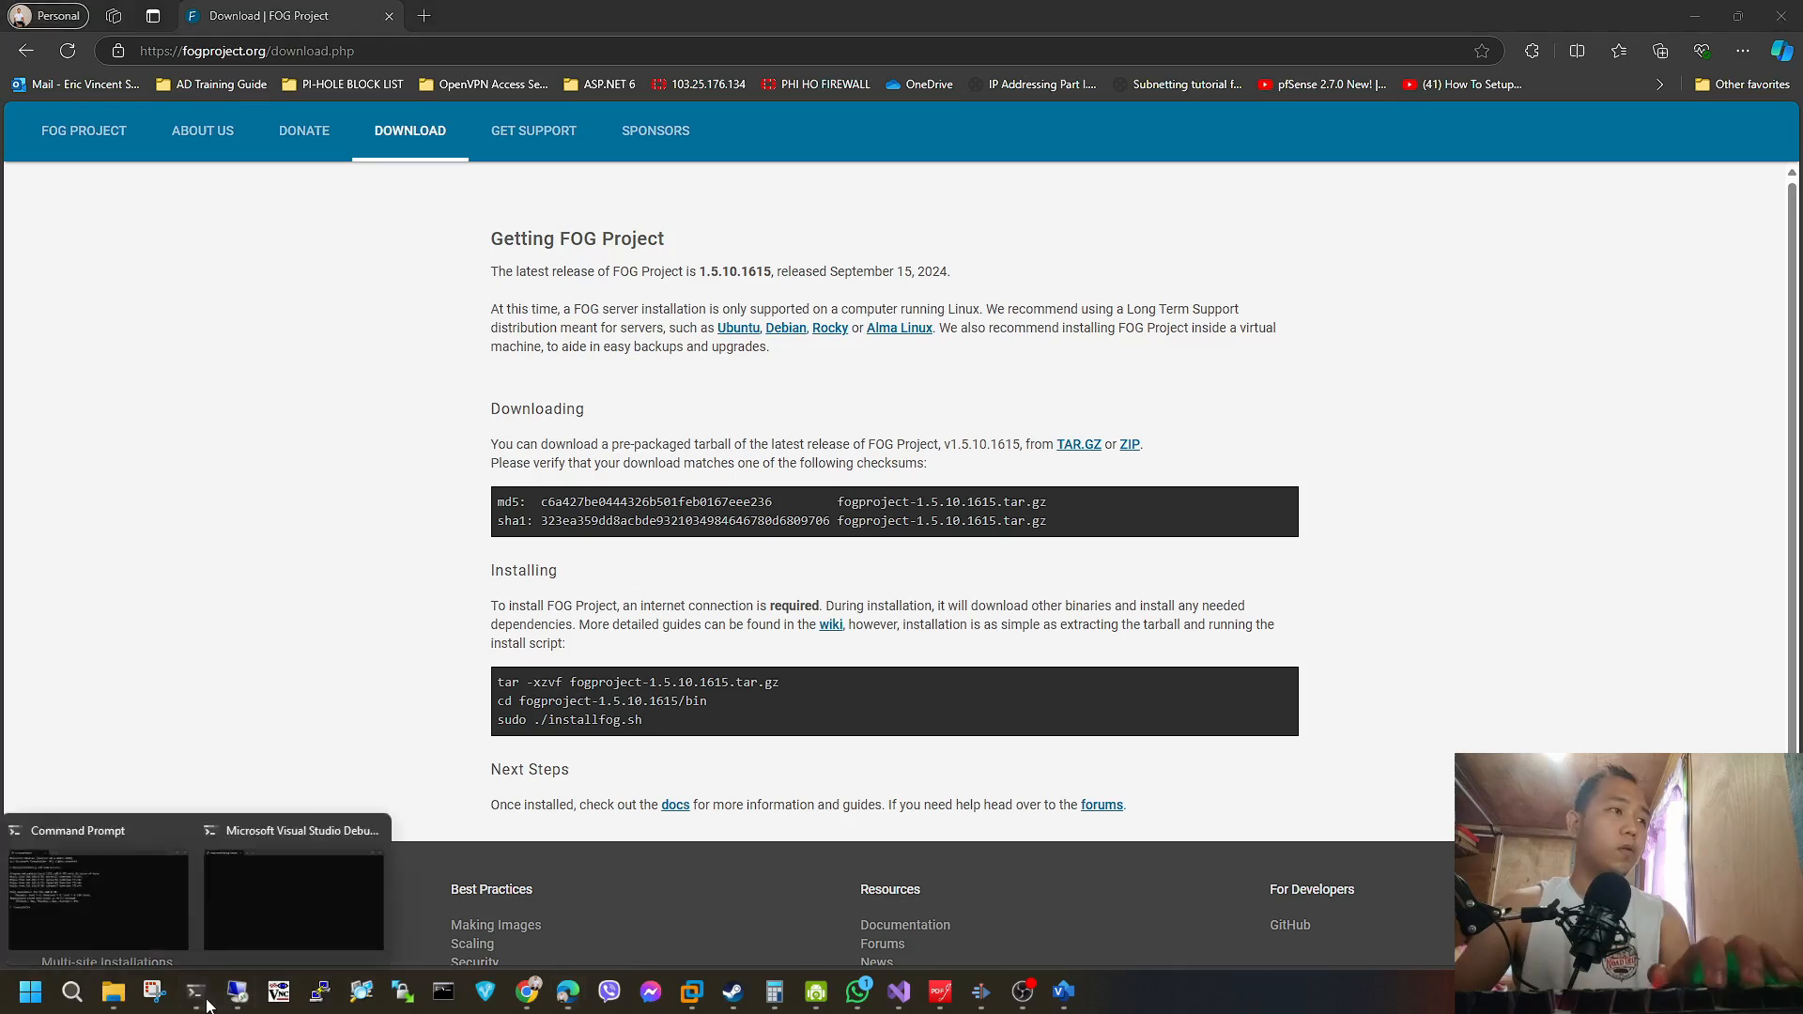
click(108, 892)
click(1695, 15)
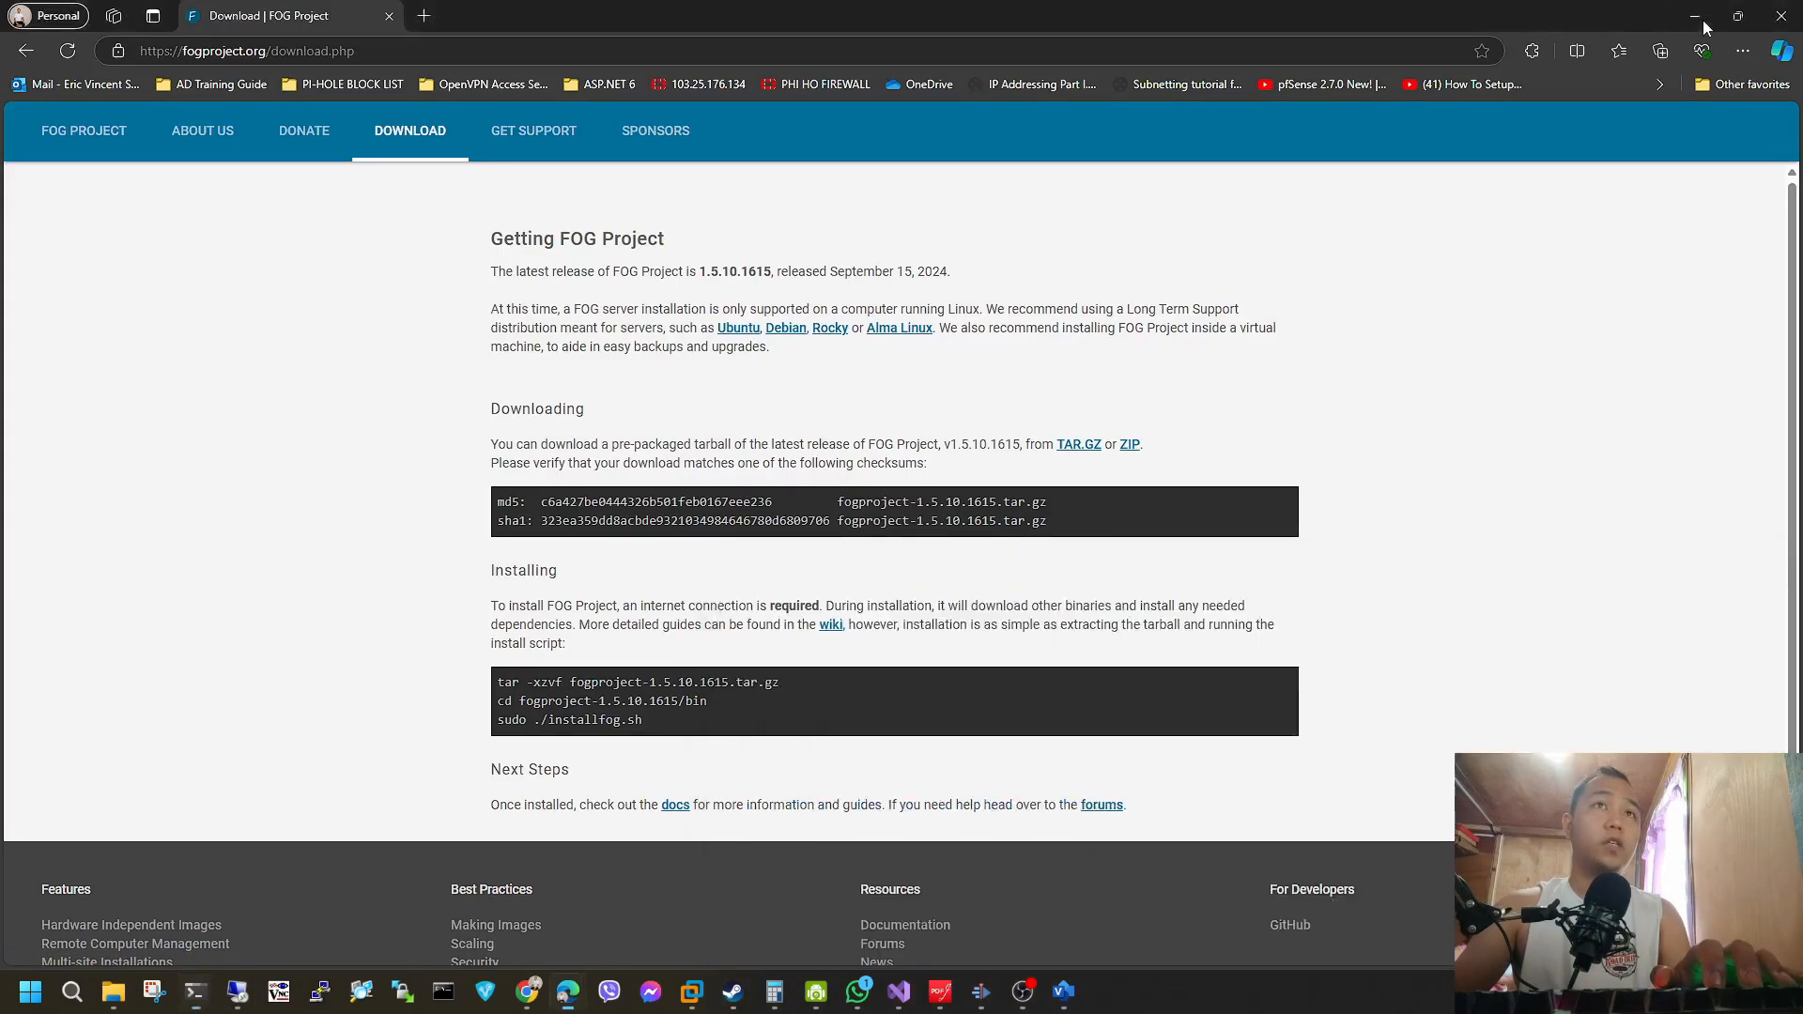
text(ip)
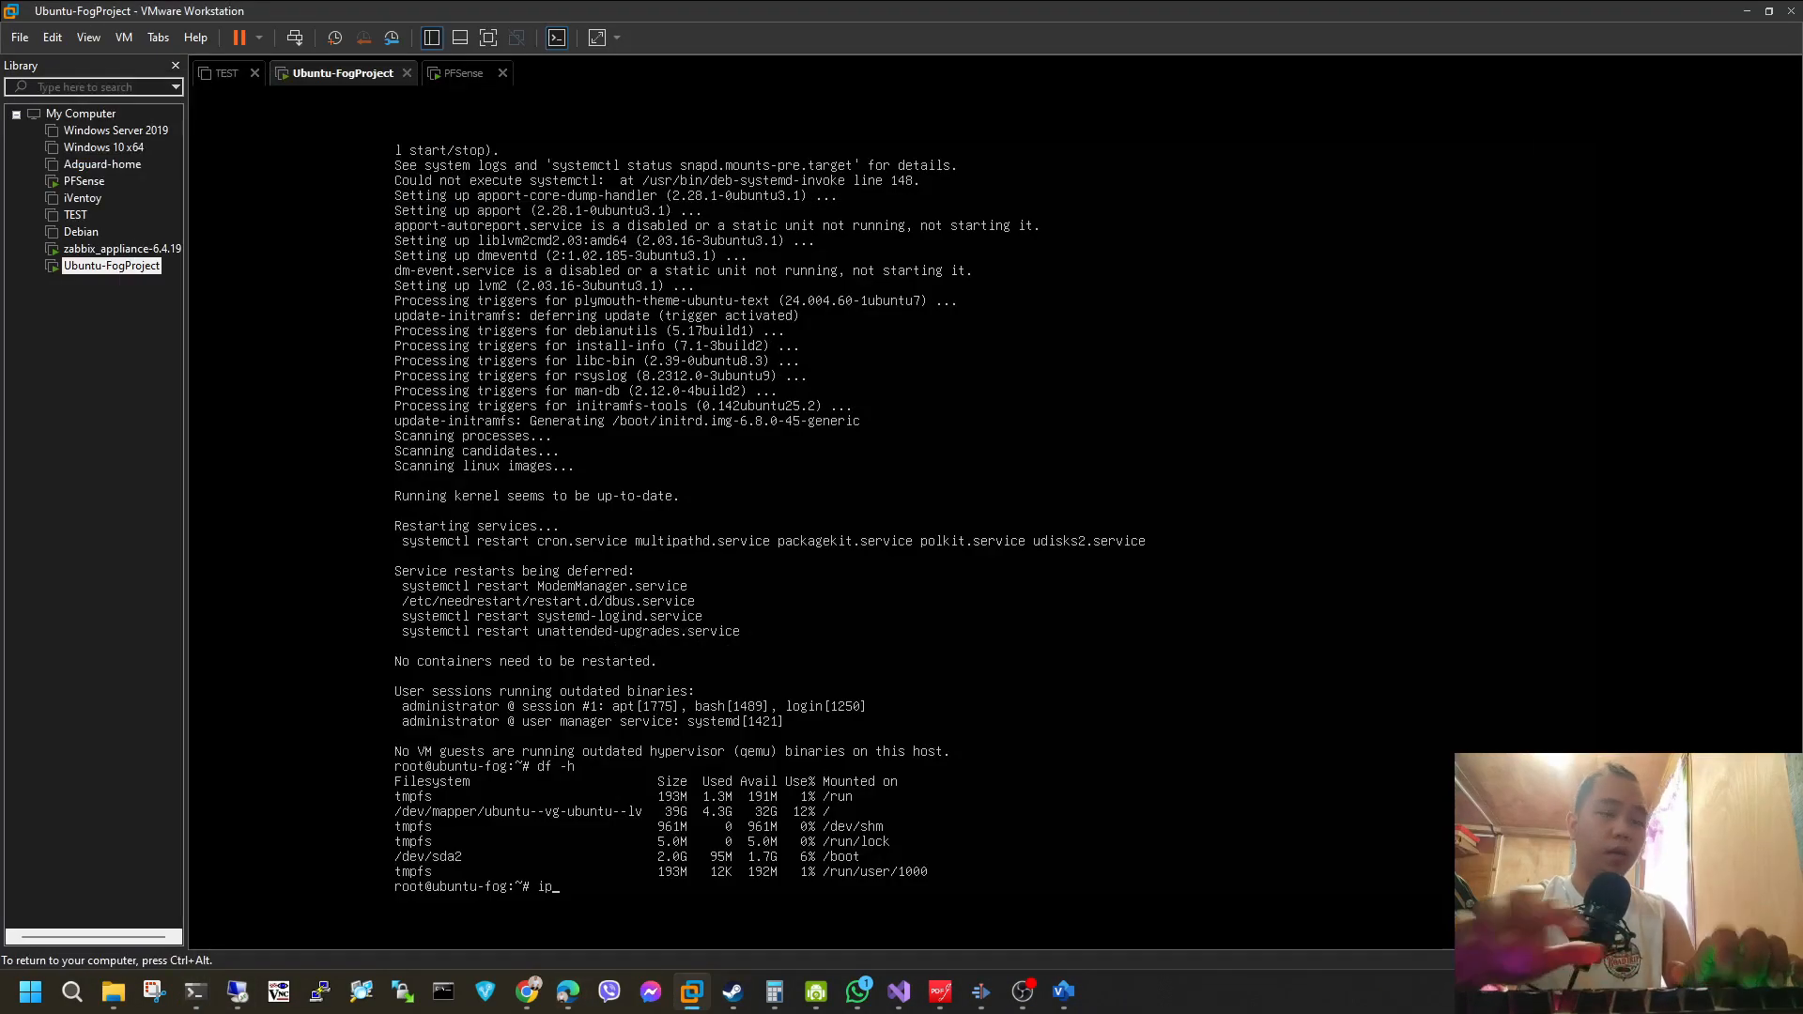
text( addr show)
key(Return)
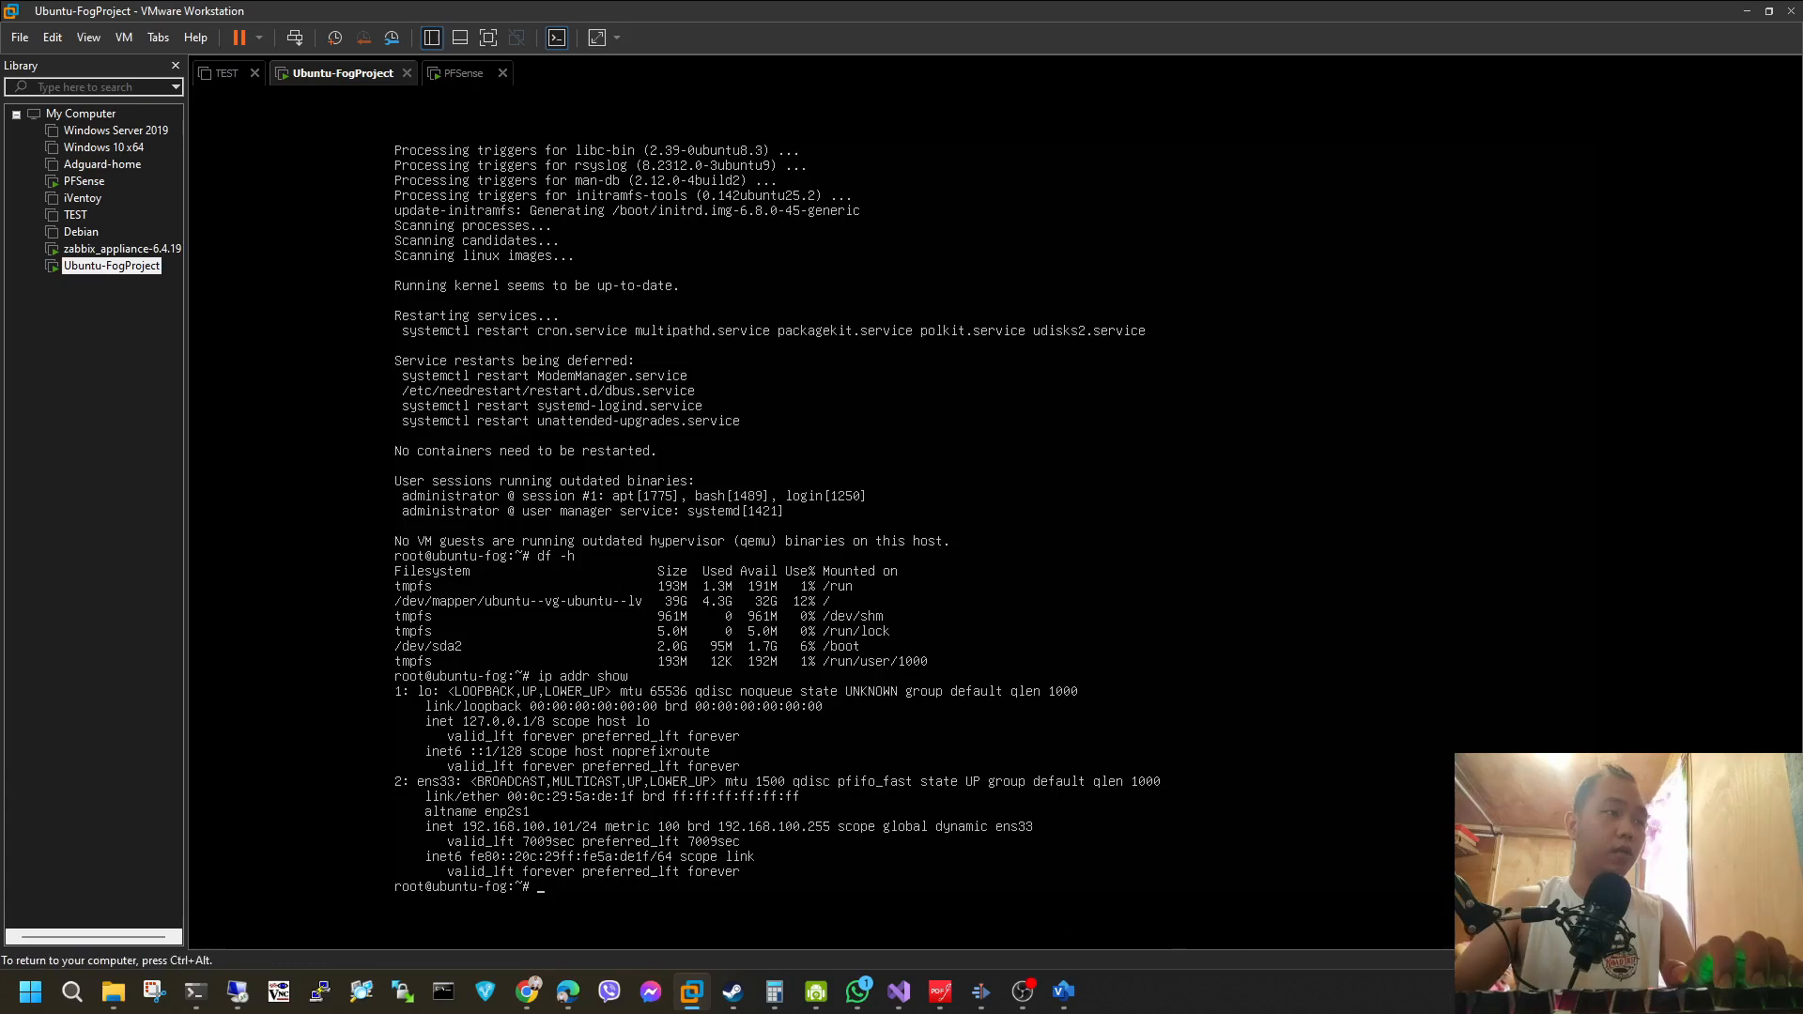
key(ctrl+alt)
click(196, 990)
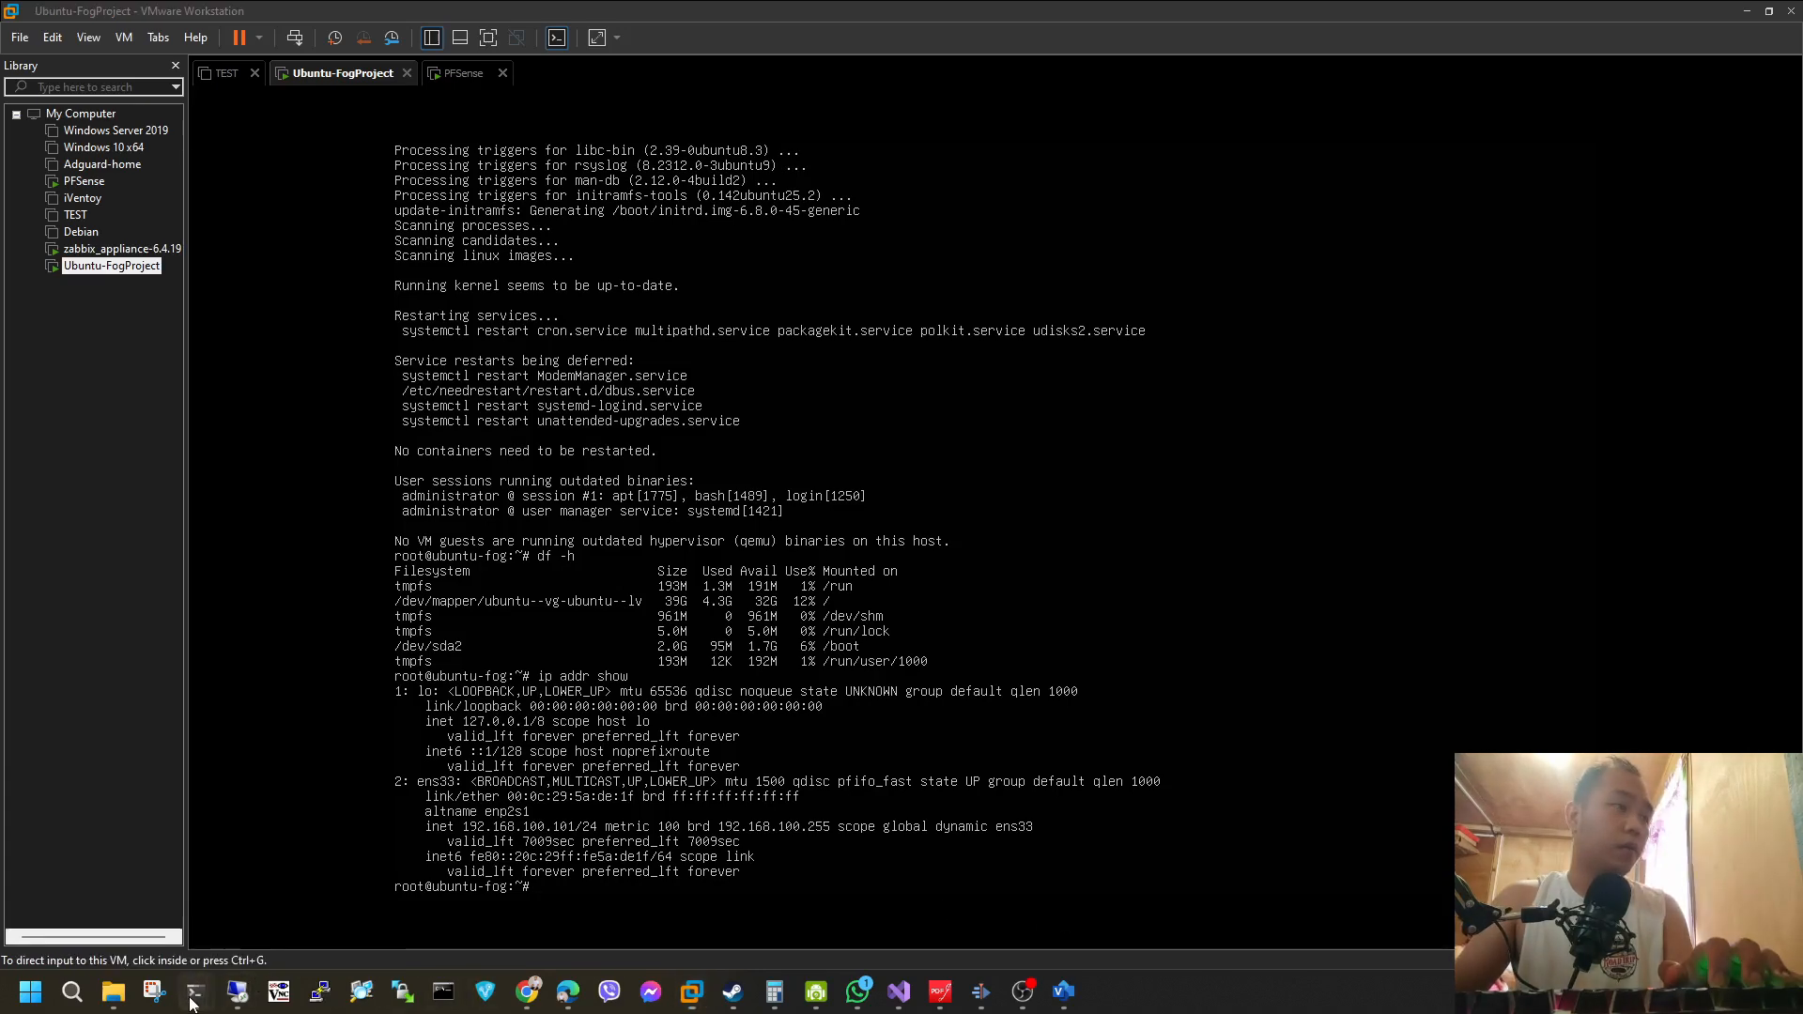
click(88, 909)
text(ssh)
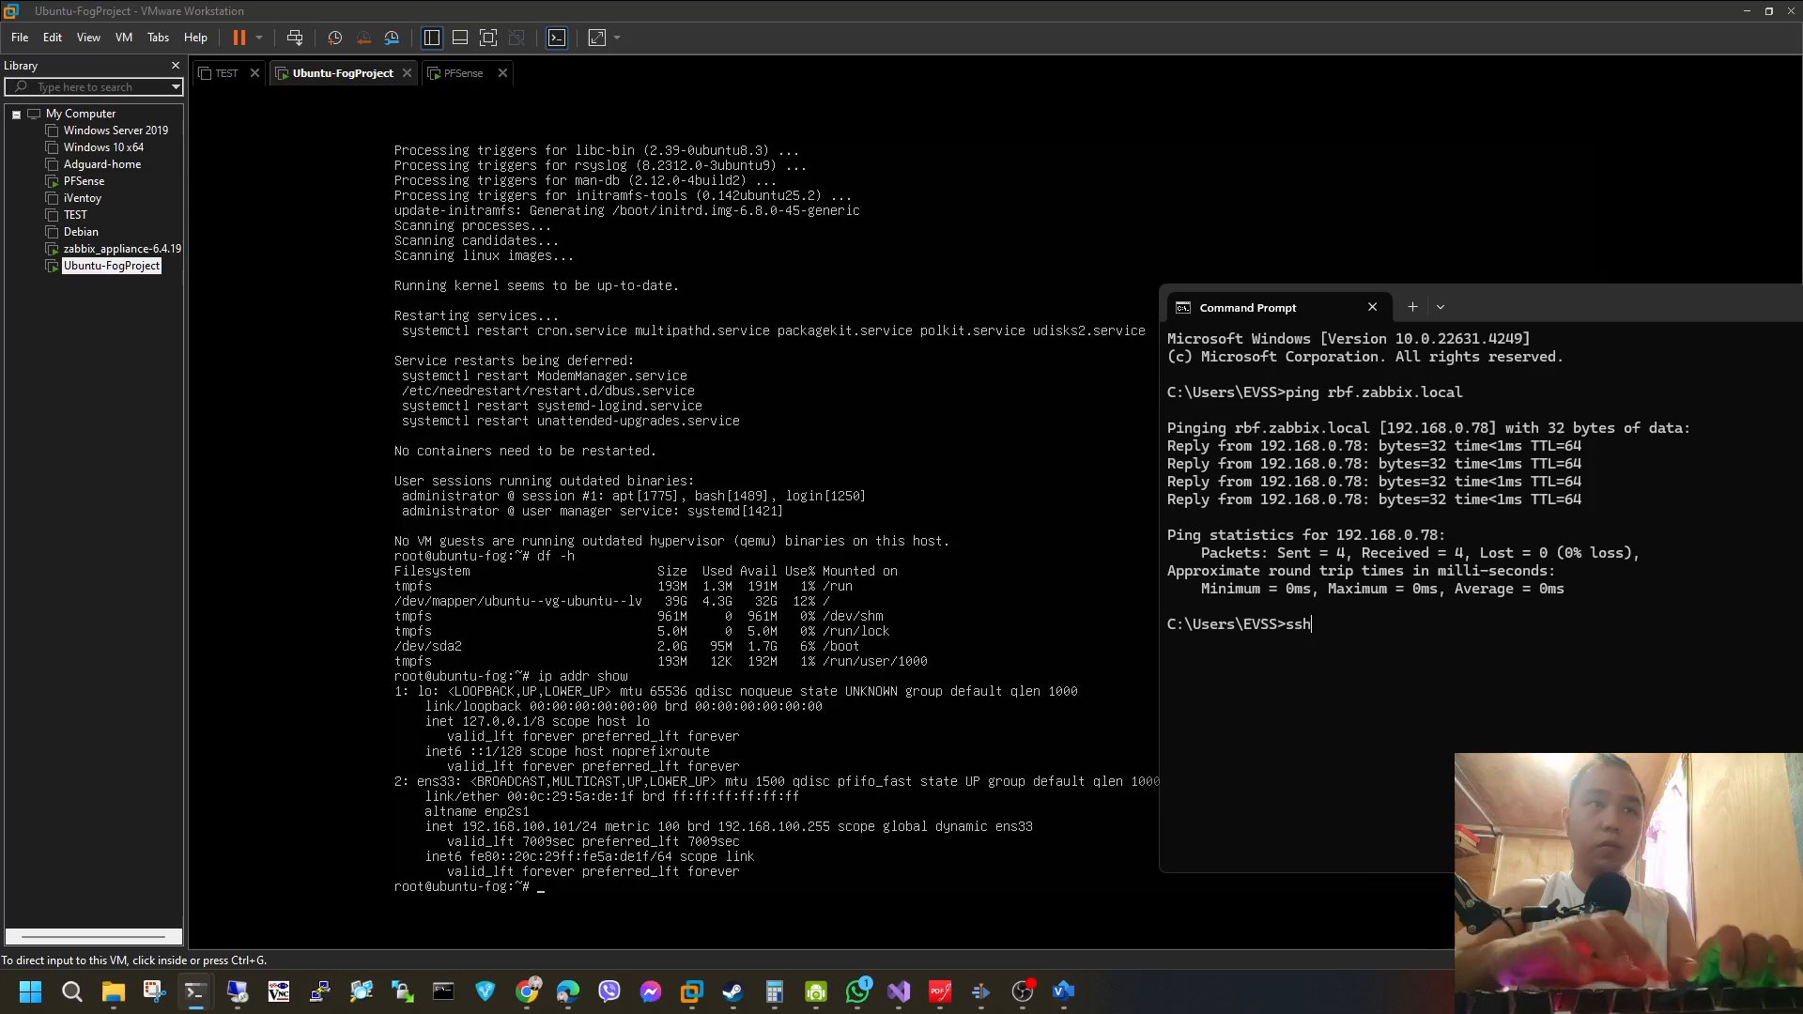
text( administrator@192.168.100.101)
key(Return)
text(yes)
key(Return)
key(Return)
drag(1486, 296, 808, 176)
Switch to the browser and download the TAR.GZ package of FOG Project 1.5.10.1615.
click(567, 991)
click(1079, 444)
click(1517, 147)
click(782, 698)
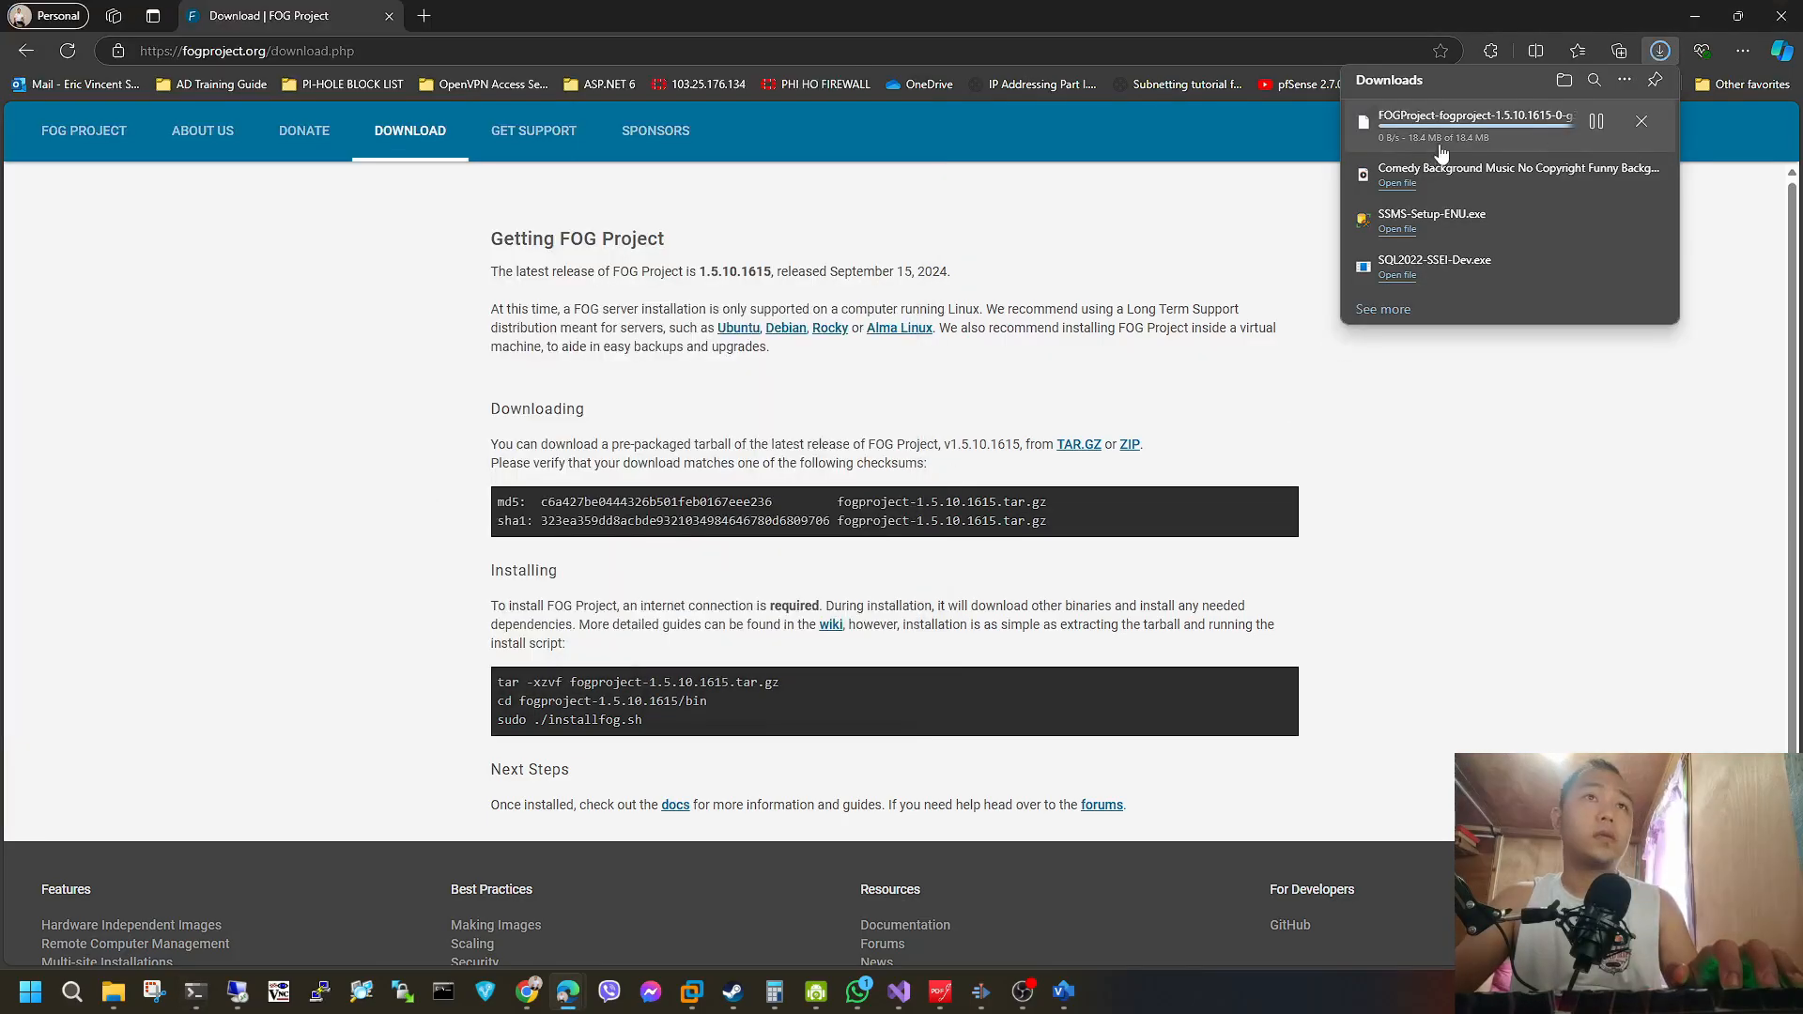
click(1595, 121)
Log in to 192.168.100.101 over SFTP in WinSCP with the user name administrator and the account password.
click(402, 991)
text(192.168.100.101)
key(Tab)
key(Tab)
text(administrator)
key(Tab)
text(•••••••••••••)
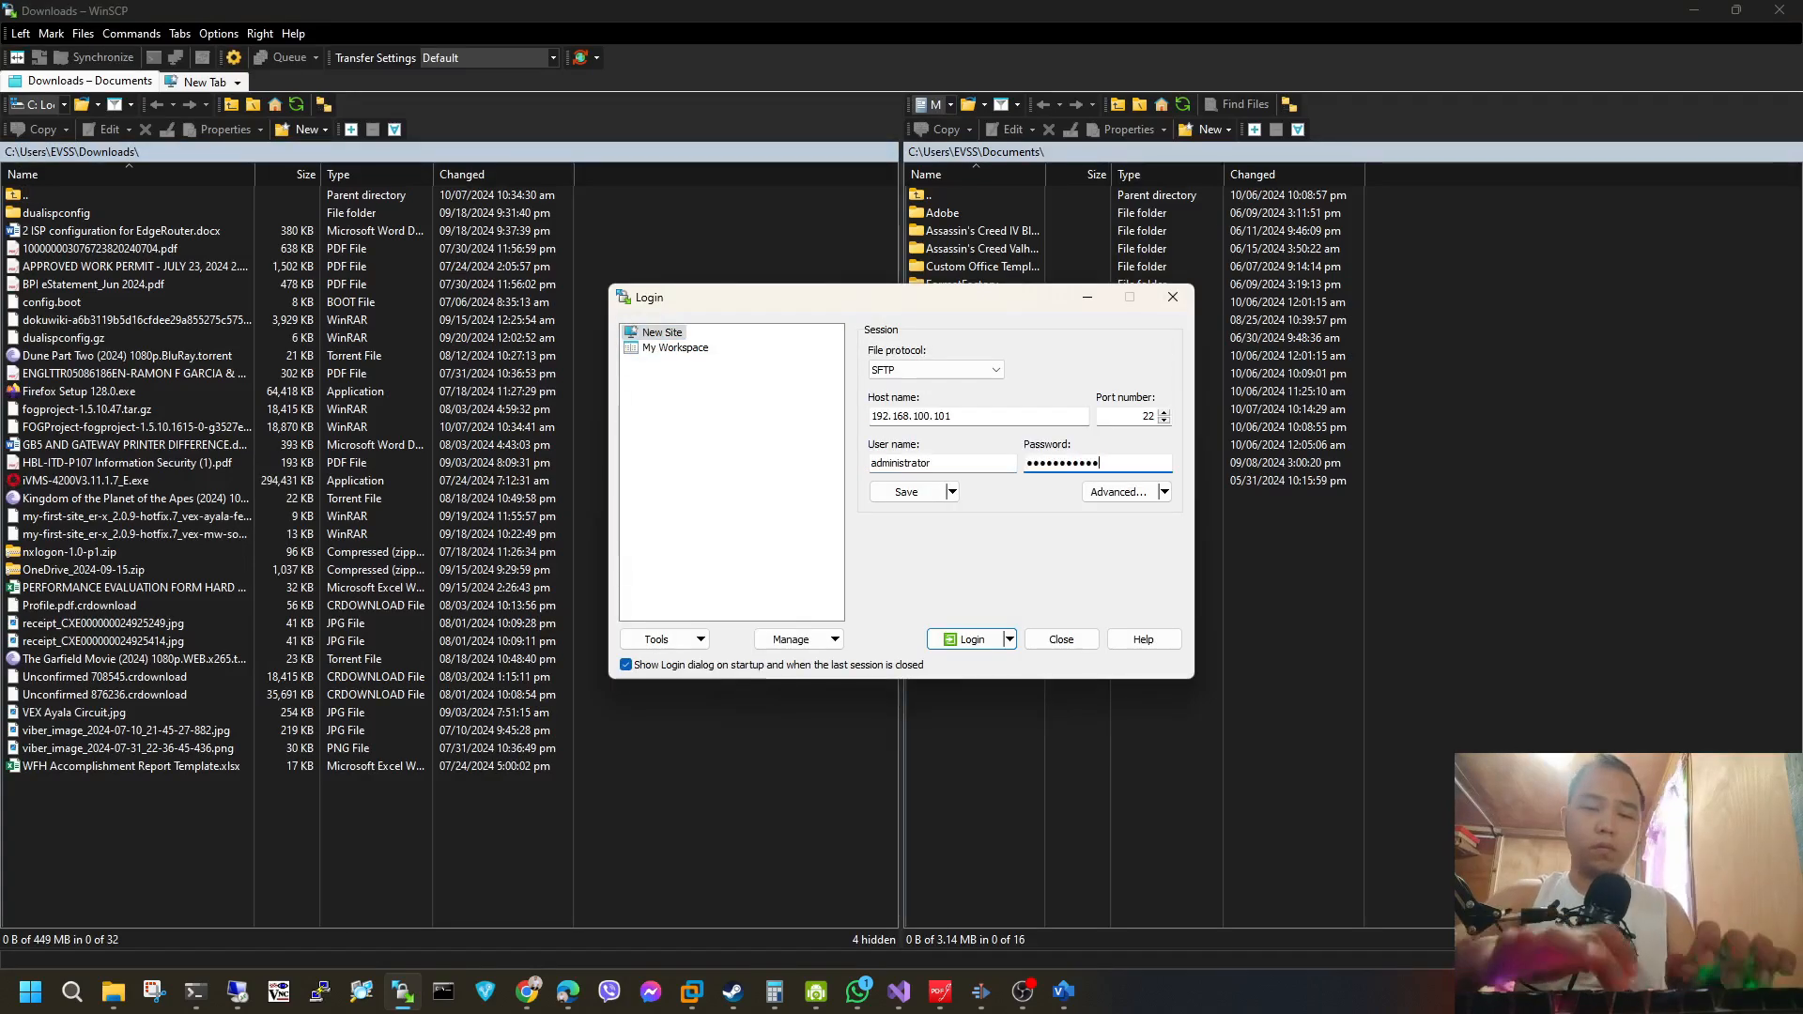
key(Return)
Upload the downloaded FOGProject 1.5.10.1615 archive from the local Downloads folder to /home/administrator/ on the server.
click(97, 175)
drag(150, 570, 1219, 556)
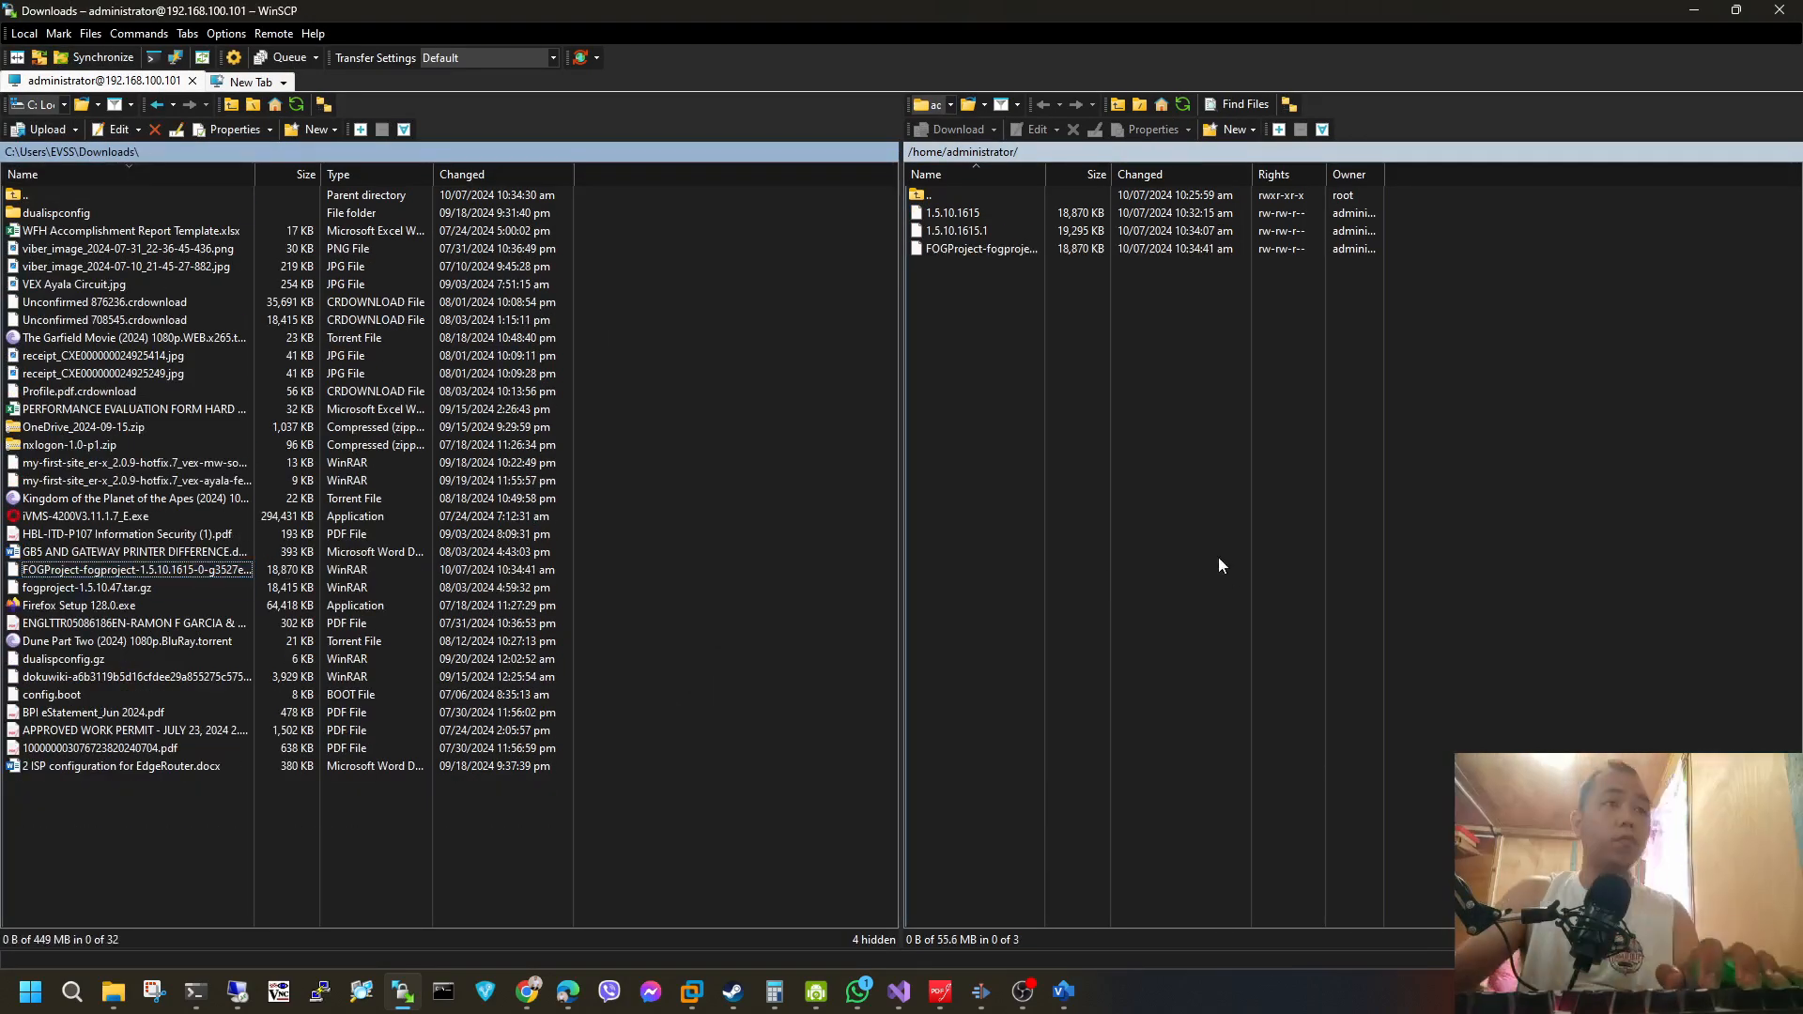
click(1693, 11)
click(1206, 259)
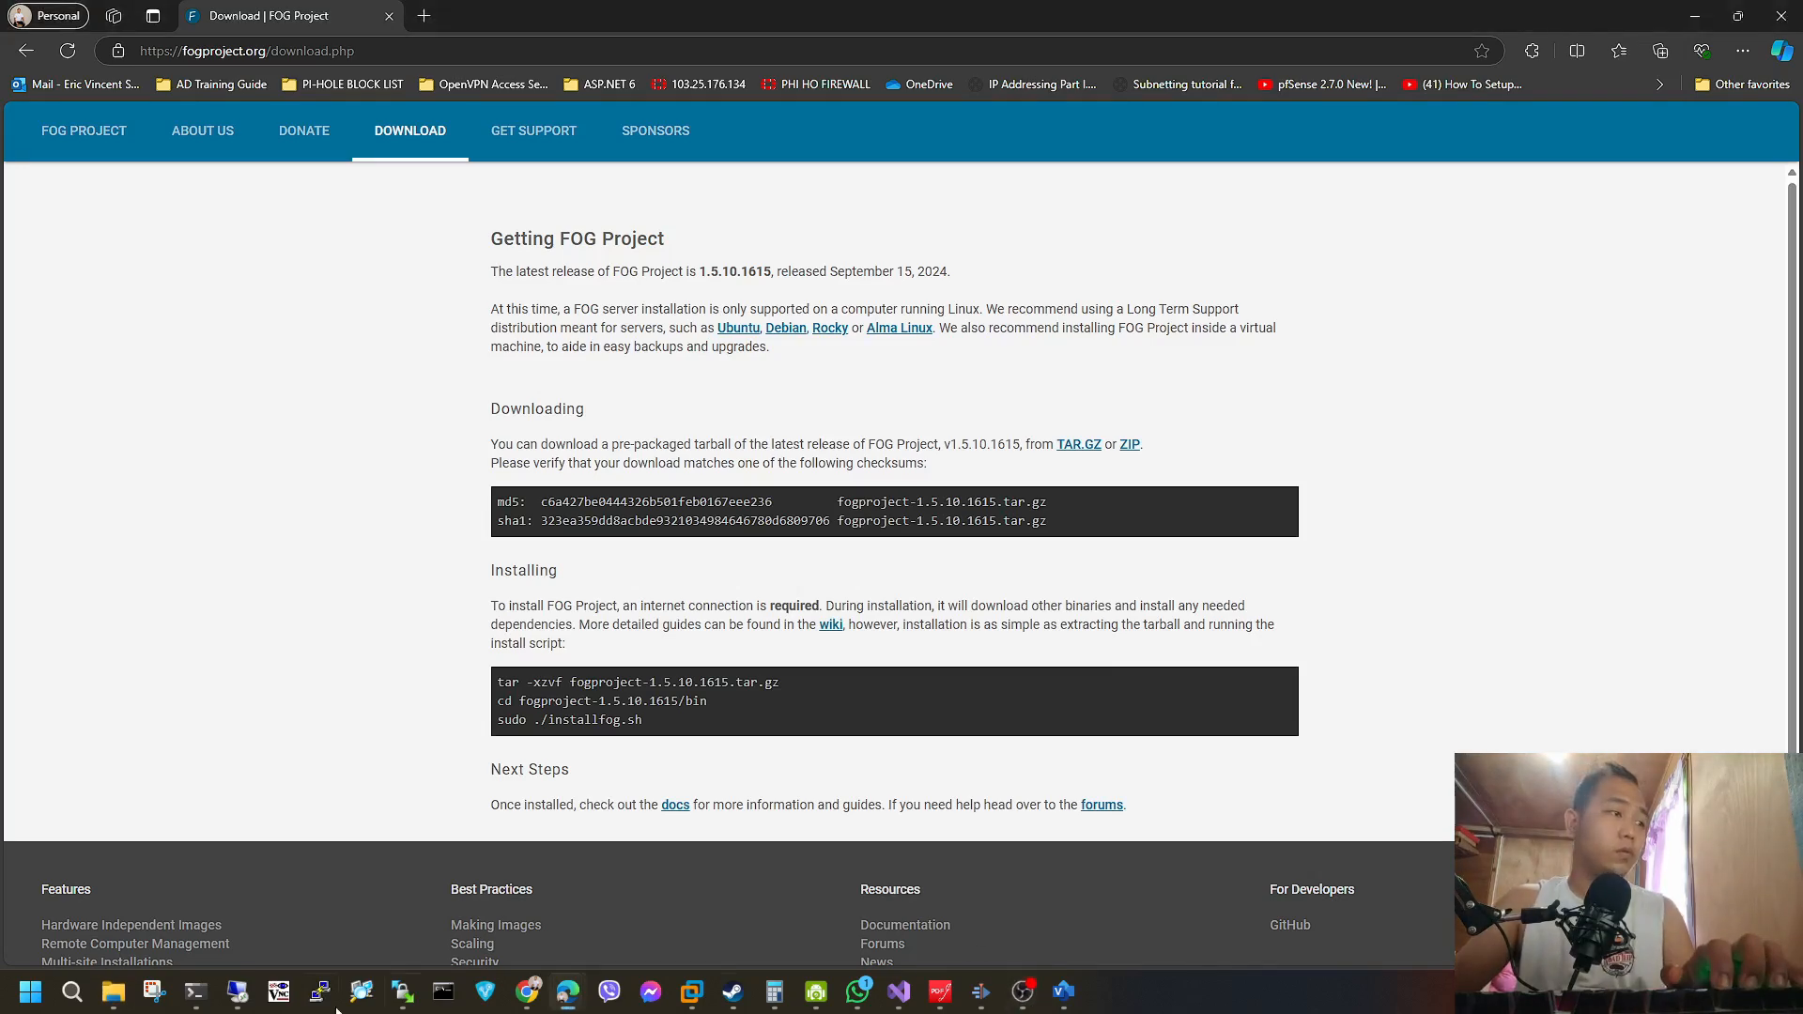
mouse_move(289, 1002)
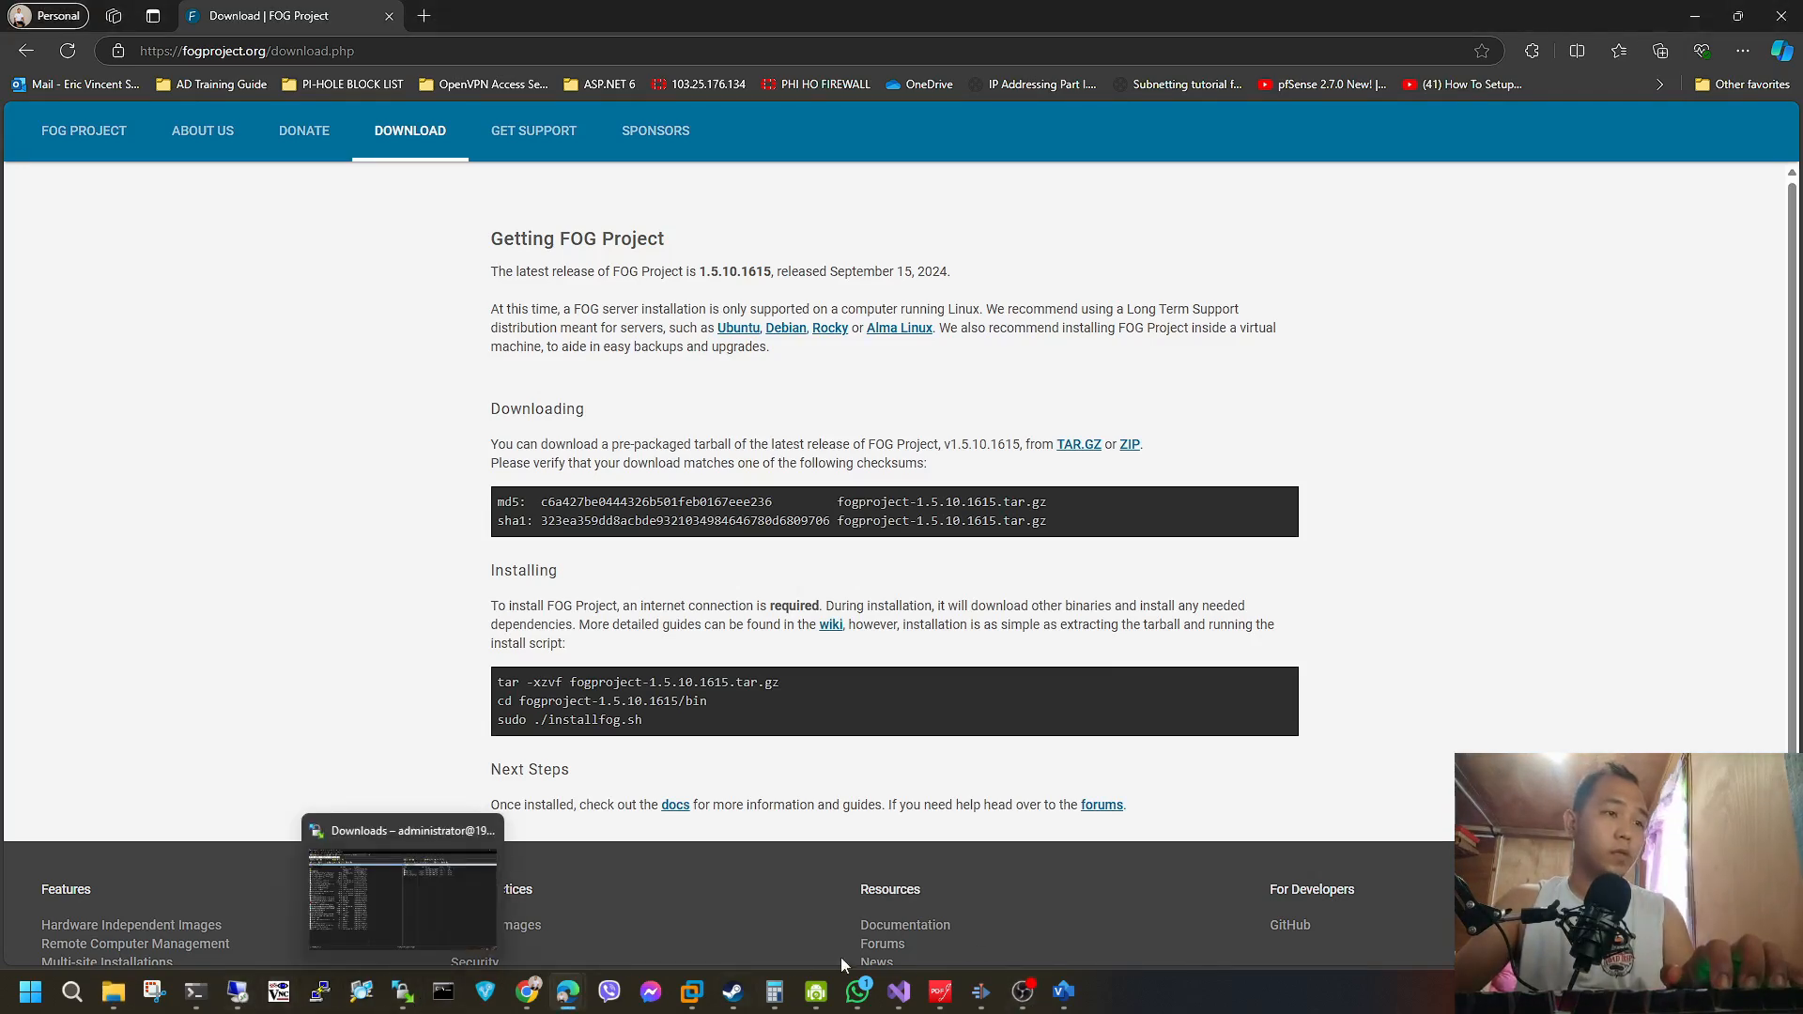
click(406, 1003)
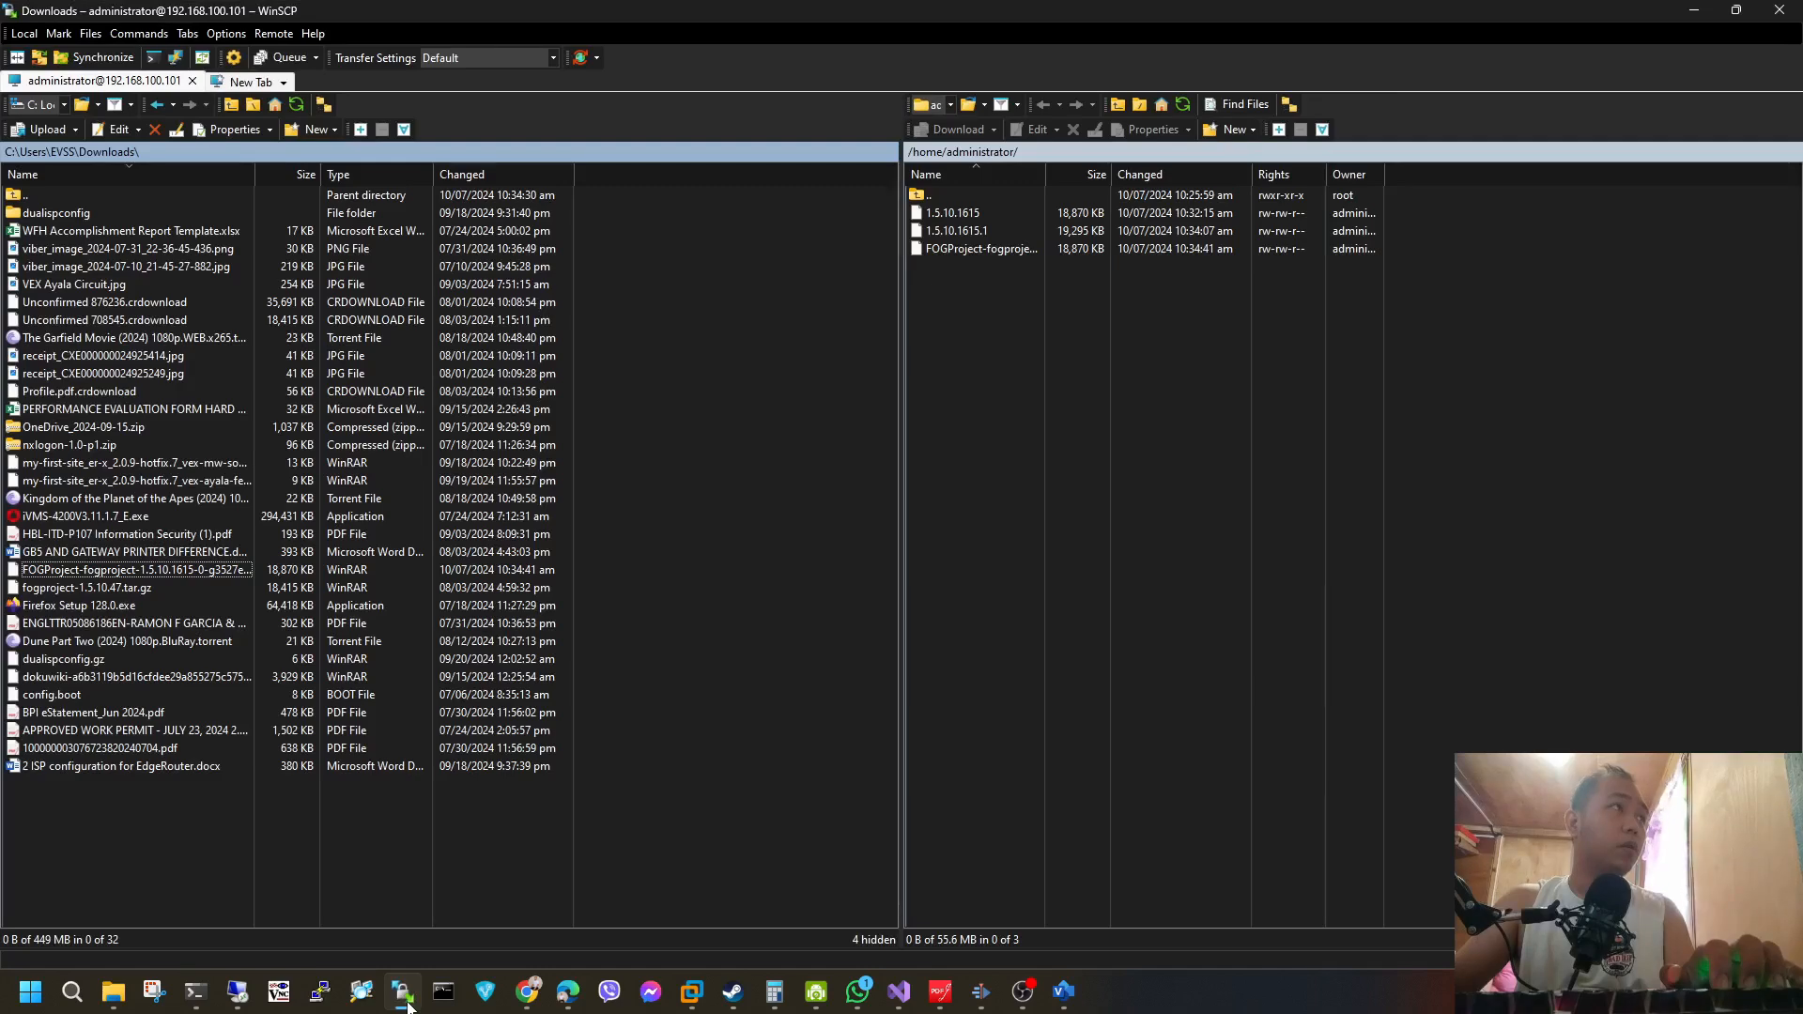
click(406, 1003)
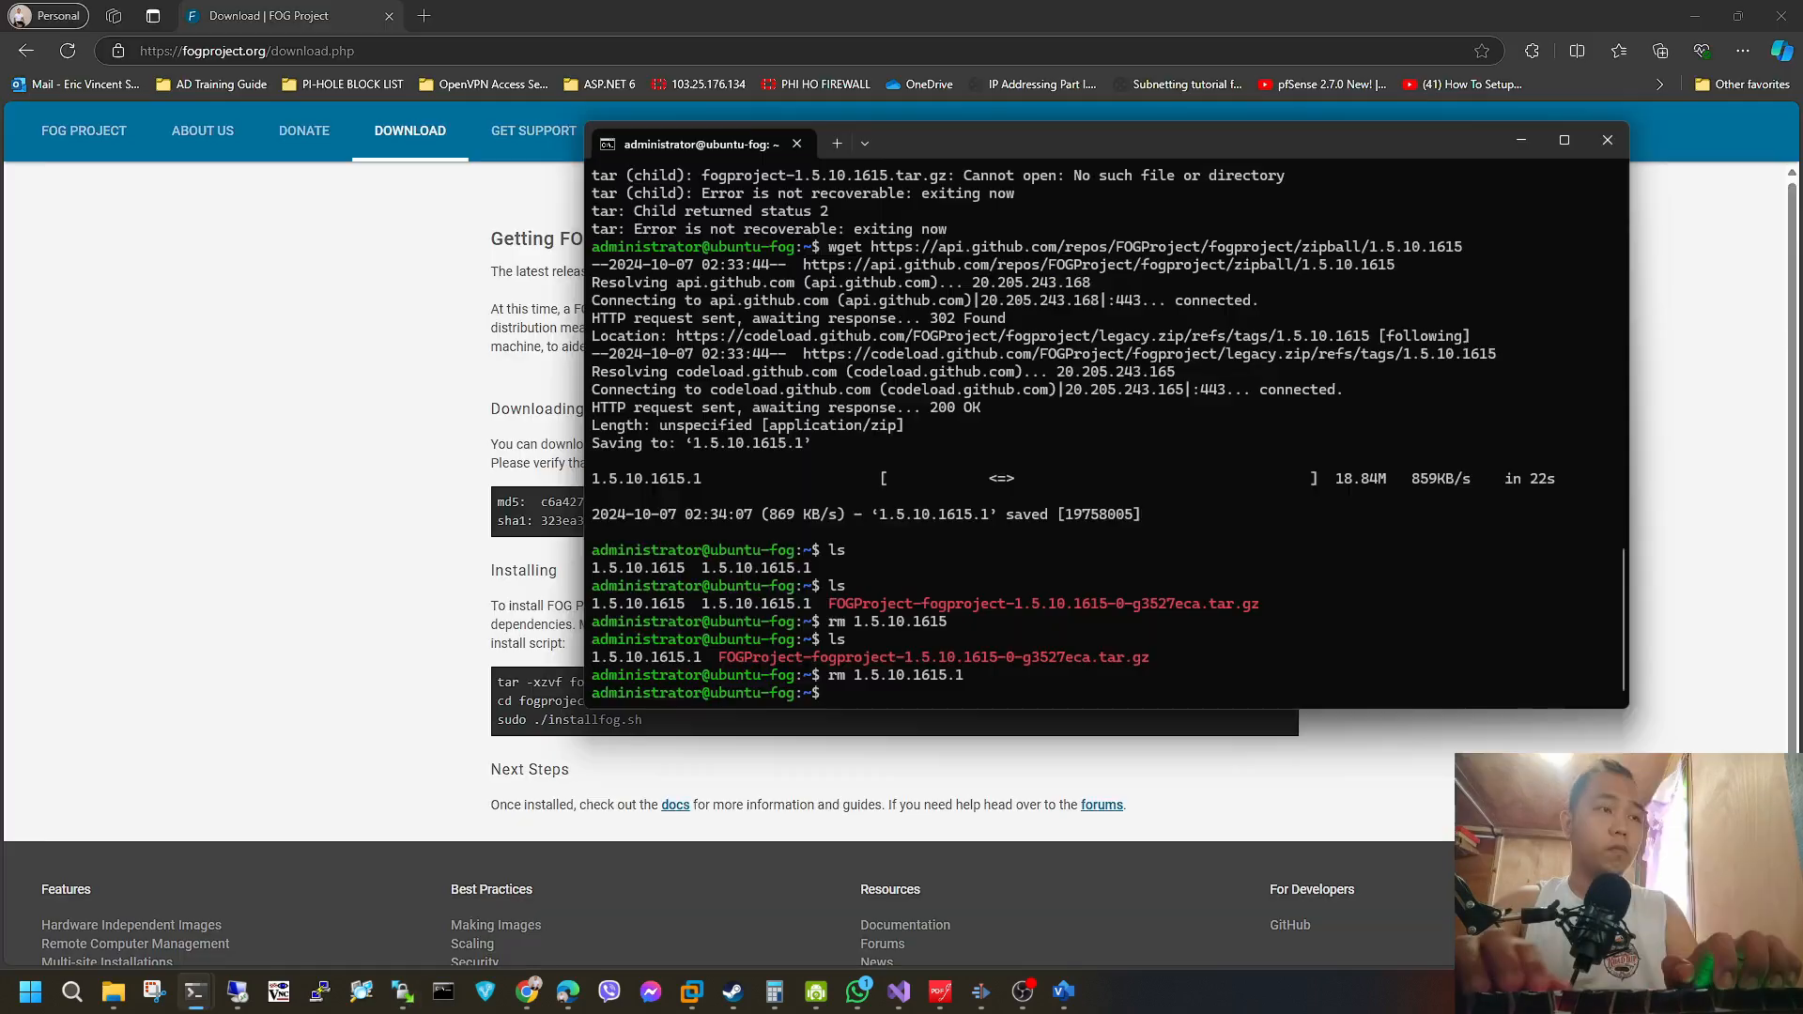
List the home directory in the SSH session and extract FOGProject-fogproject-1.5.10.1615-0-g3527eca.tar.gz with tar -xzvf.
text(ls)
key(Return)
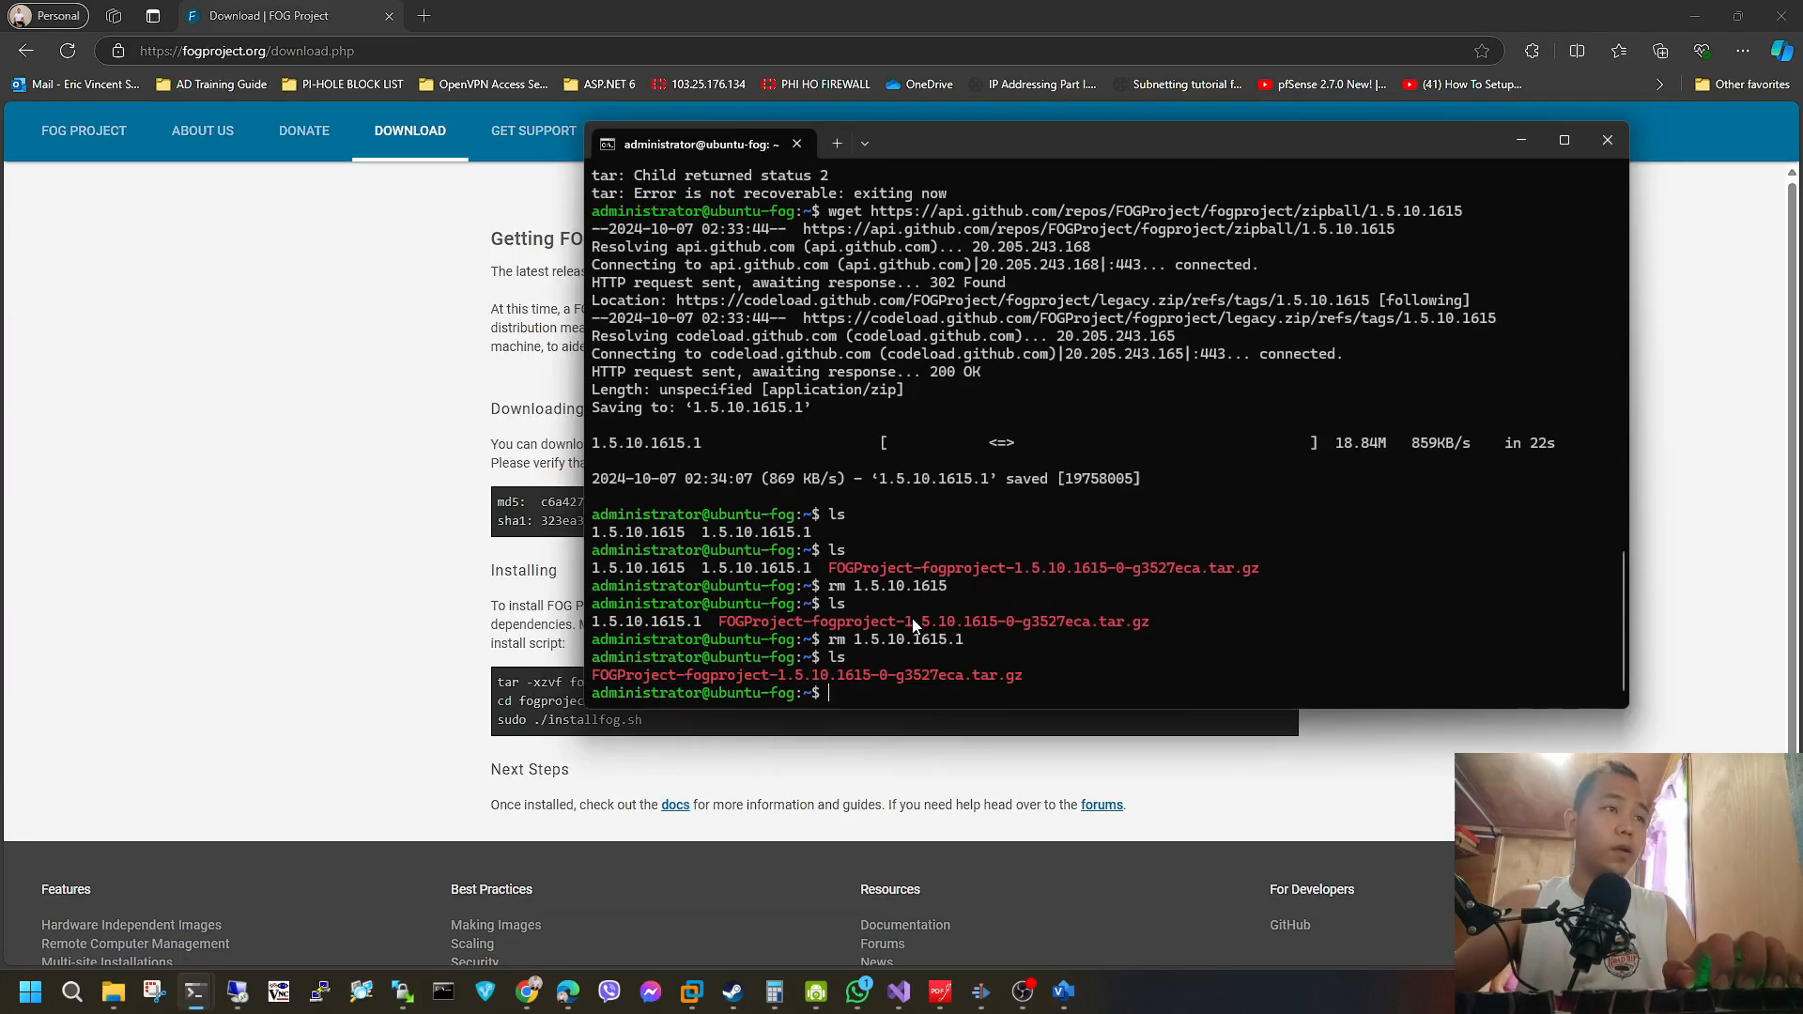
drag(1028, 675, 594, 675)
right_click(850, 679)
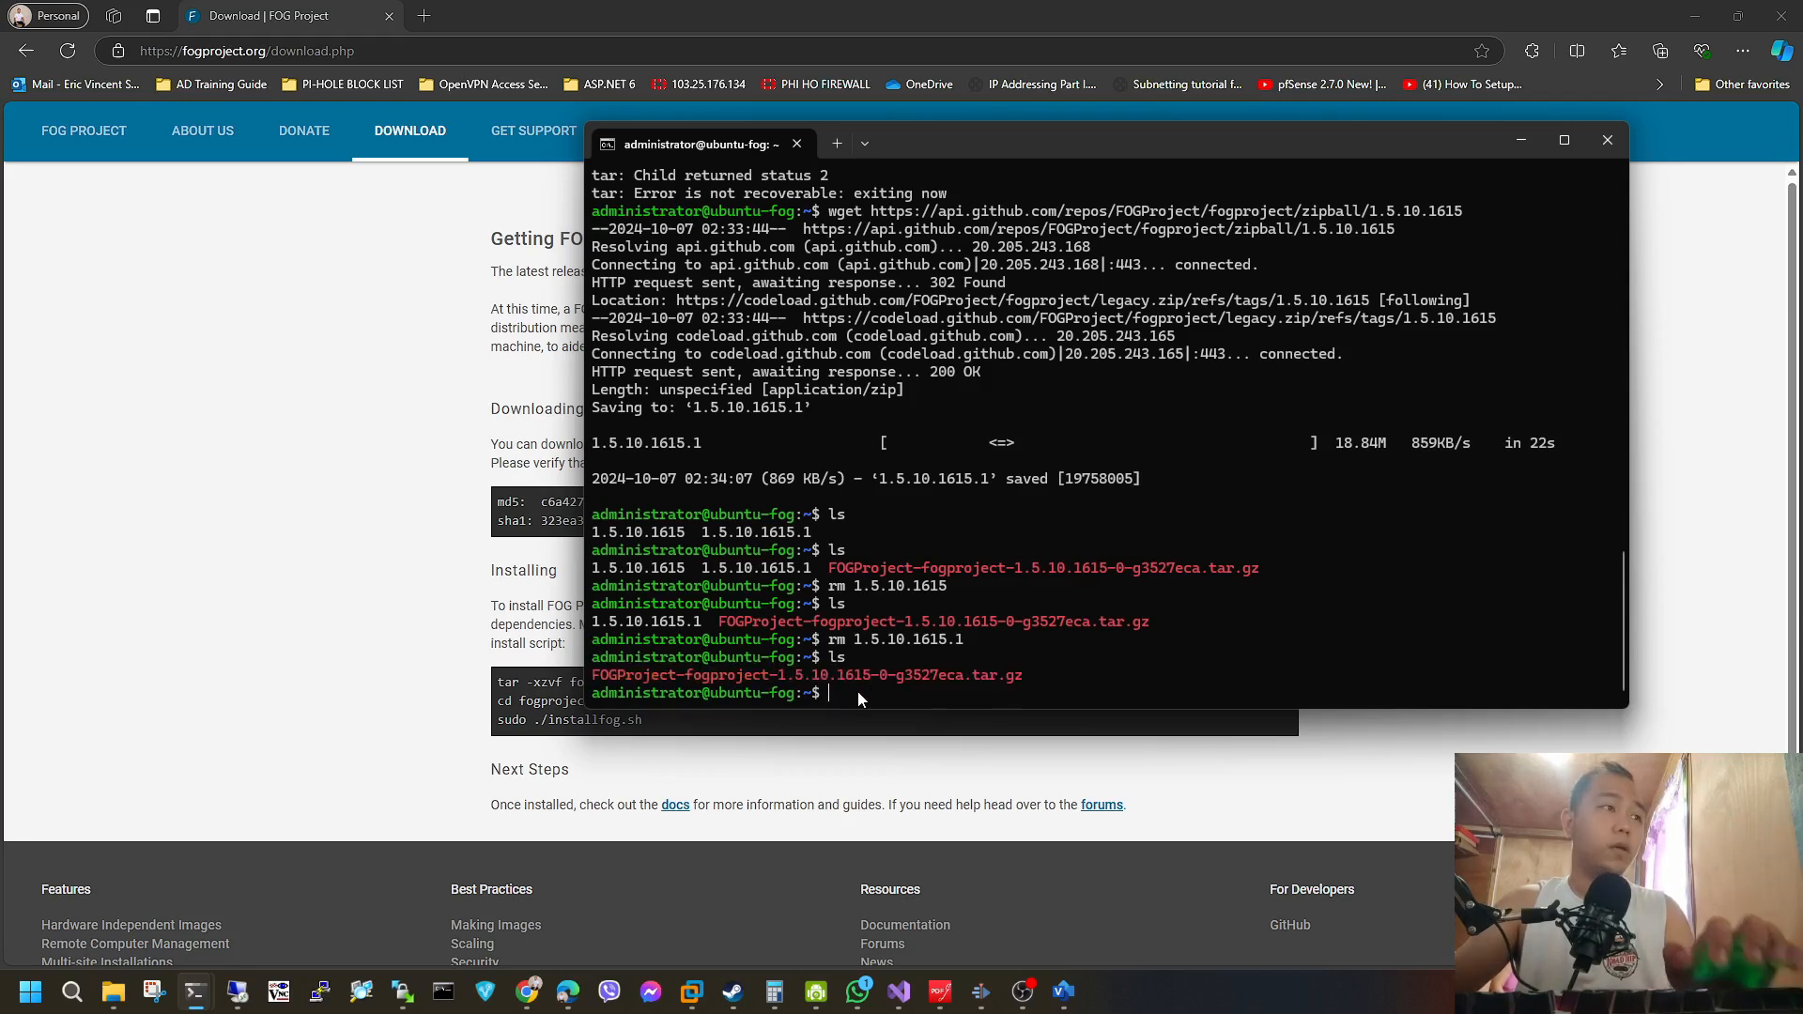
drag(1034, 143, 1170, 141)
text(tar)
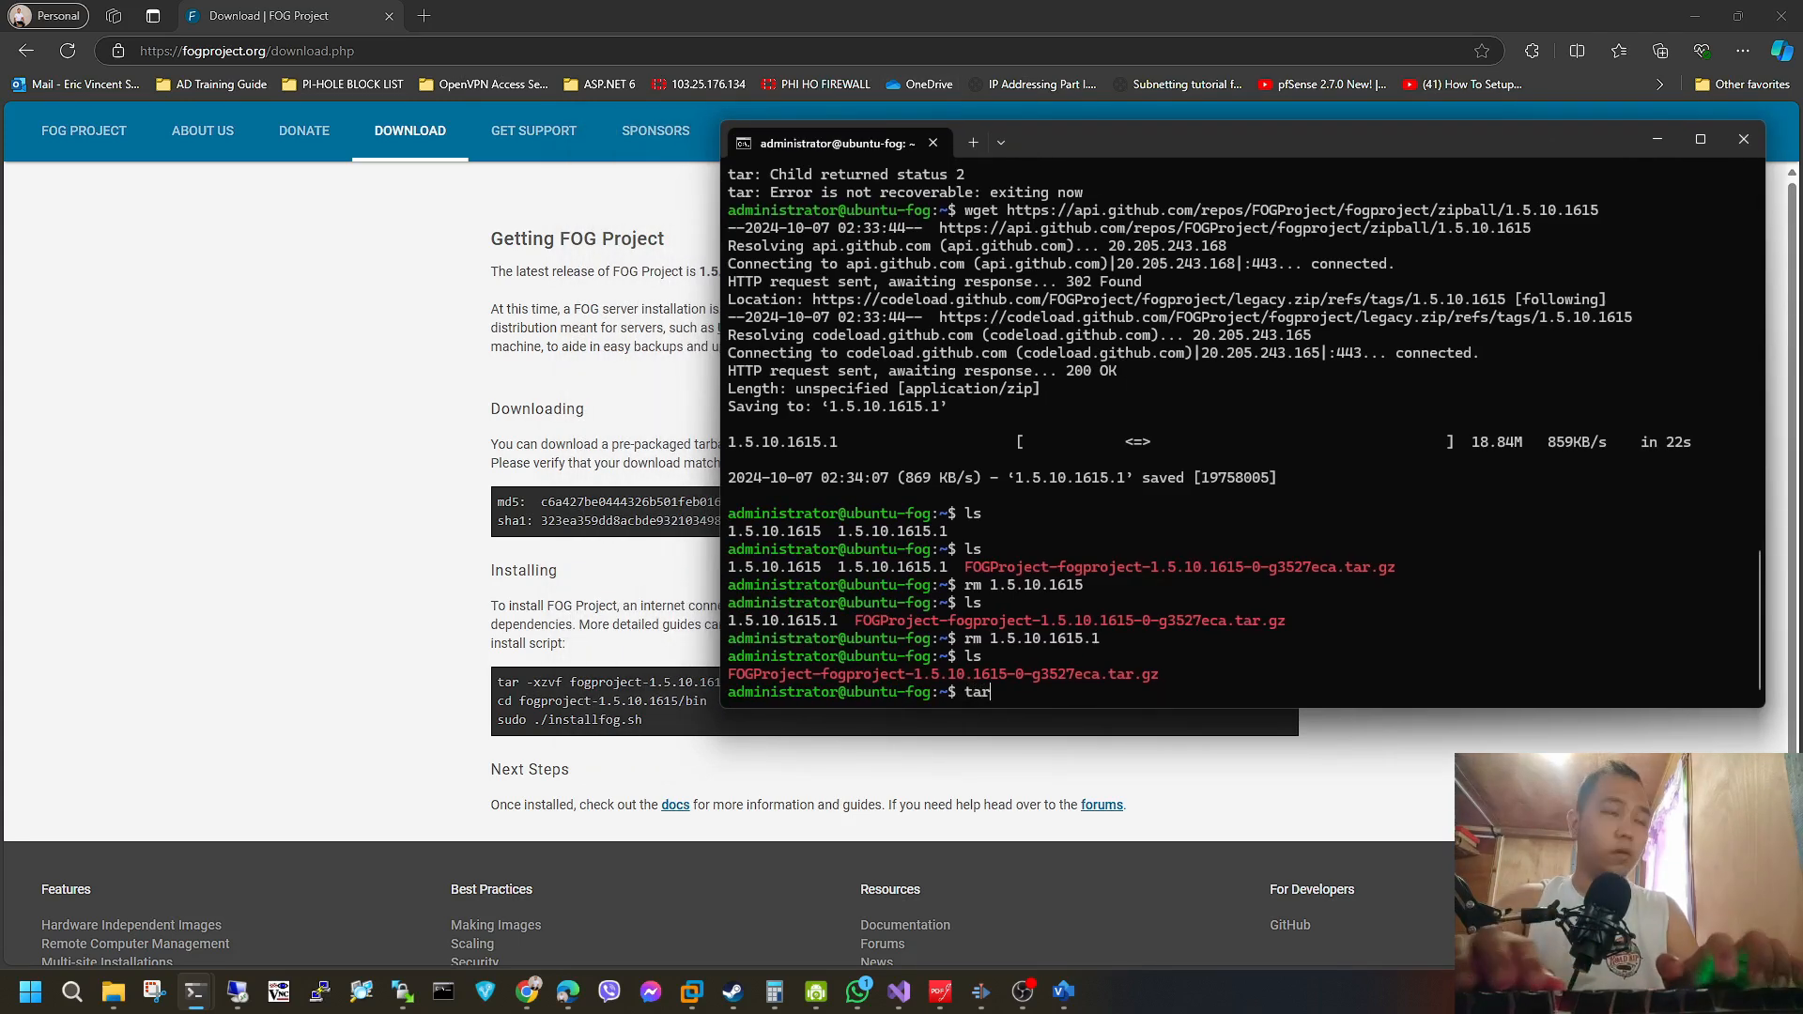
text( -xzvf)
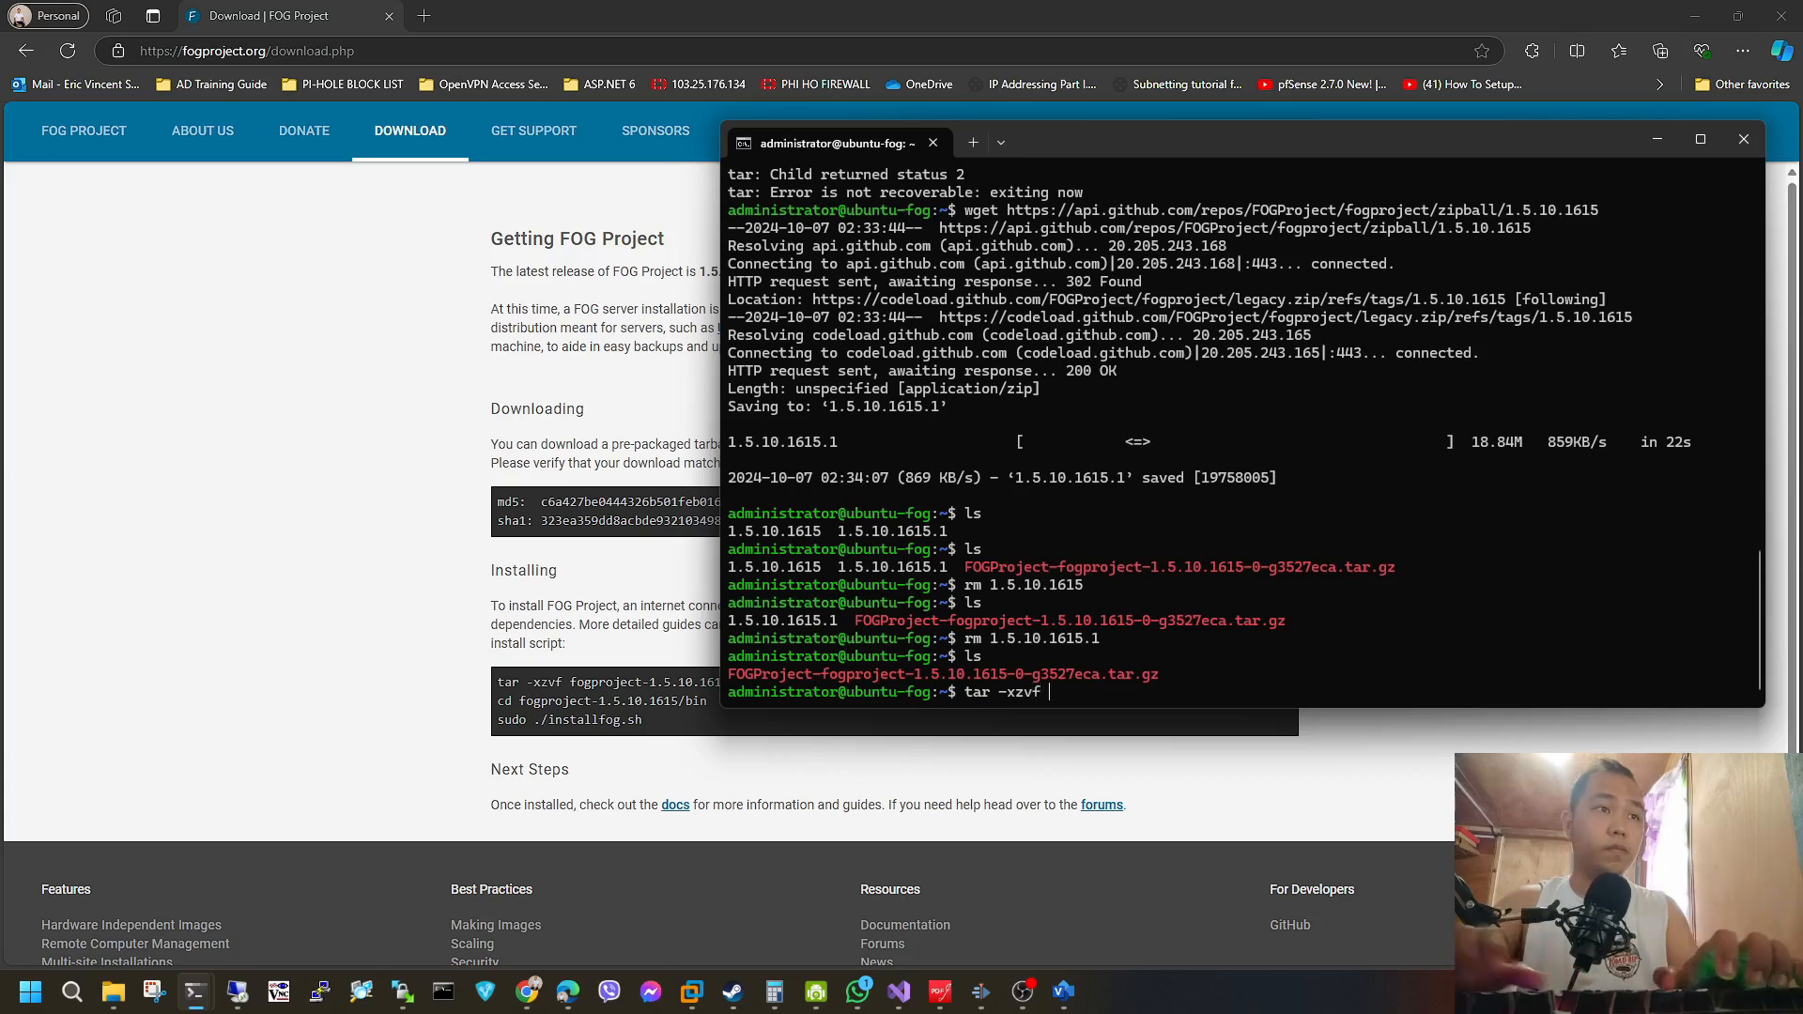
right_click(1171, 413)
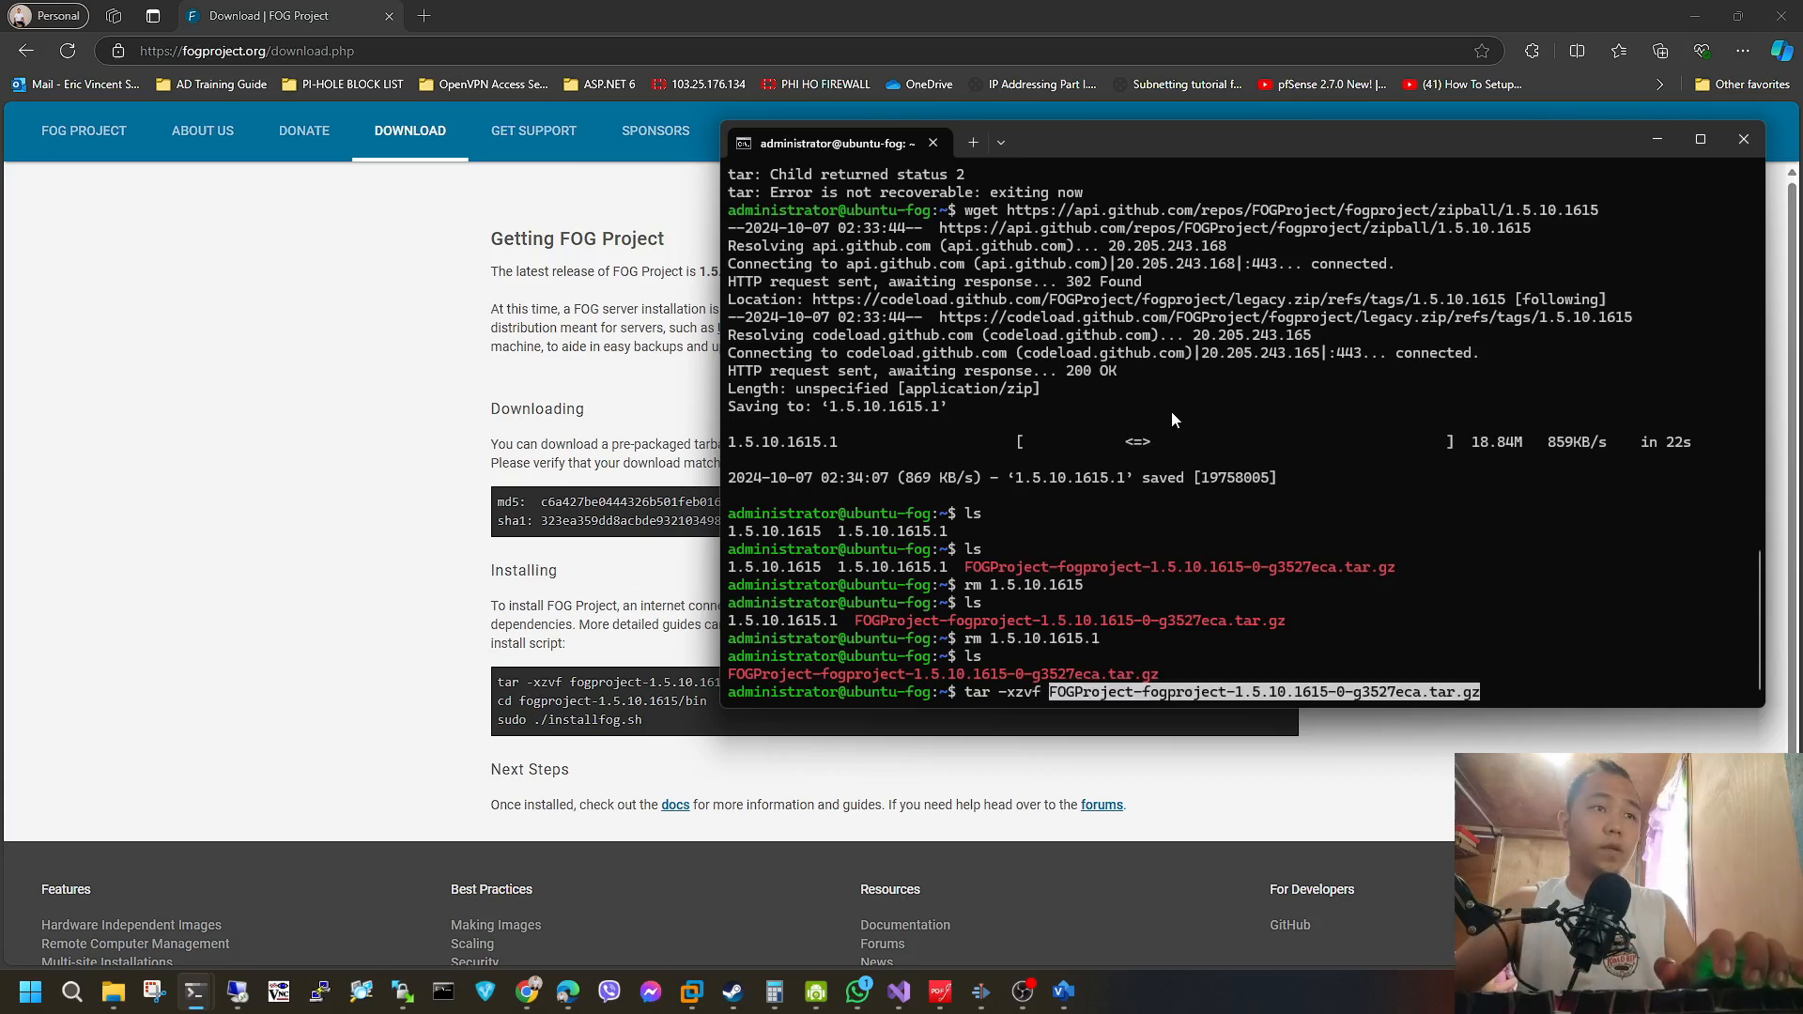
key(Return)
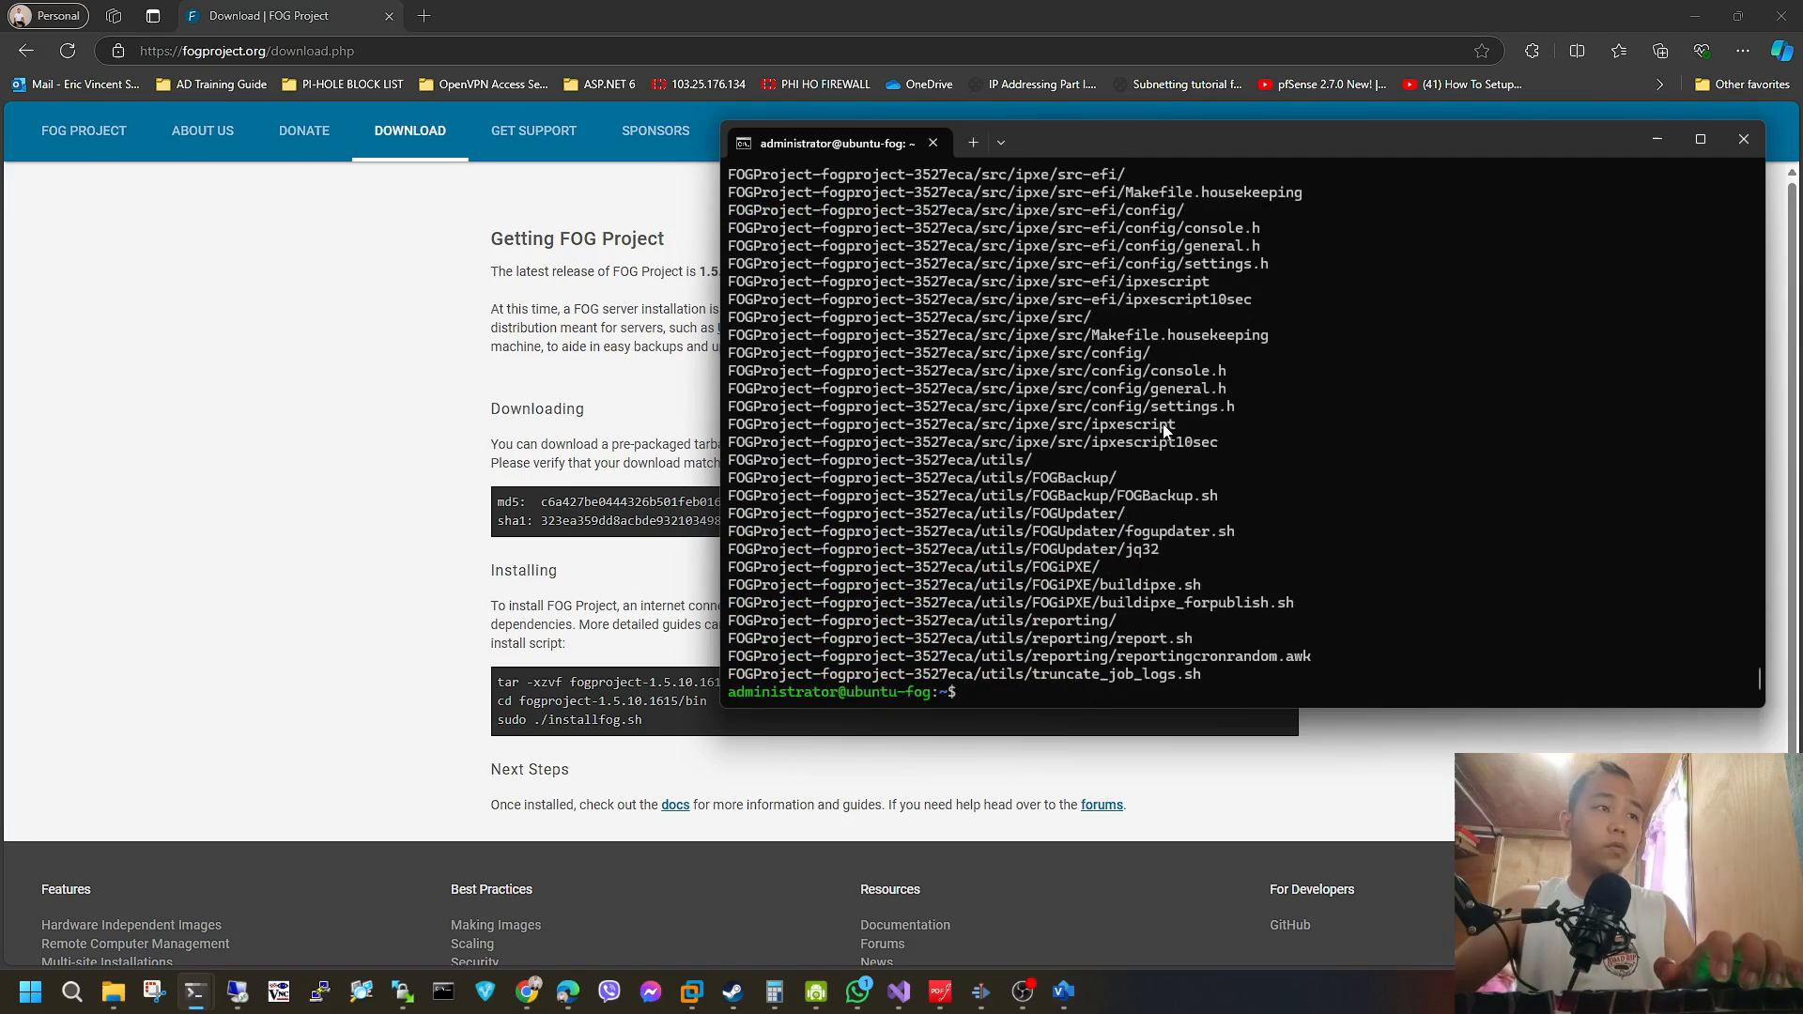
List the home directory and change into the extracted FOGProject-fogproject-3527eca folder.
text(ls)
key(Return)
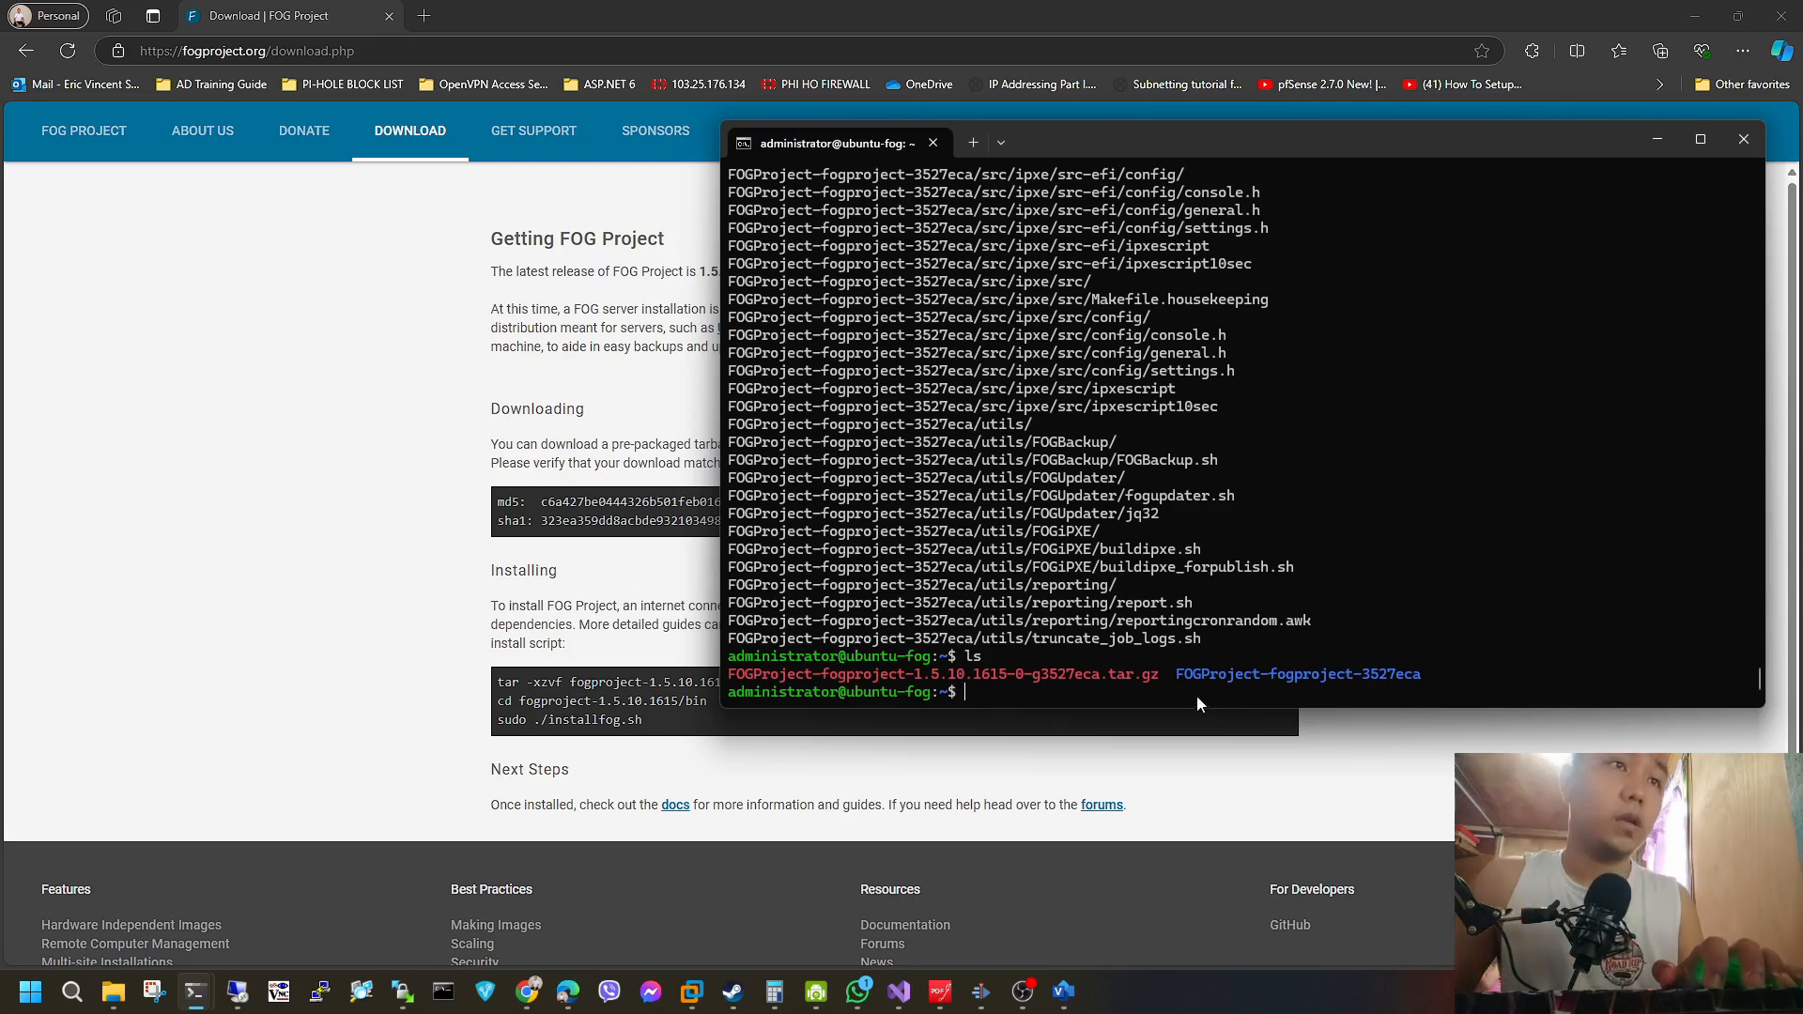
drag(1177, 675, 1420, 675)
click(1119, 692)
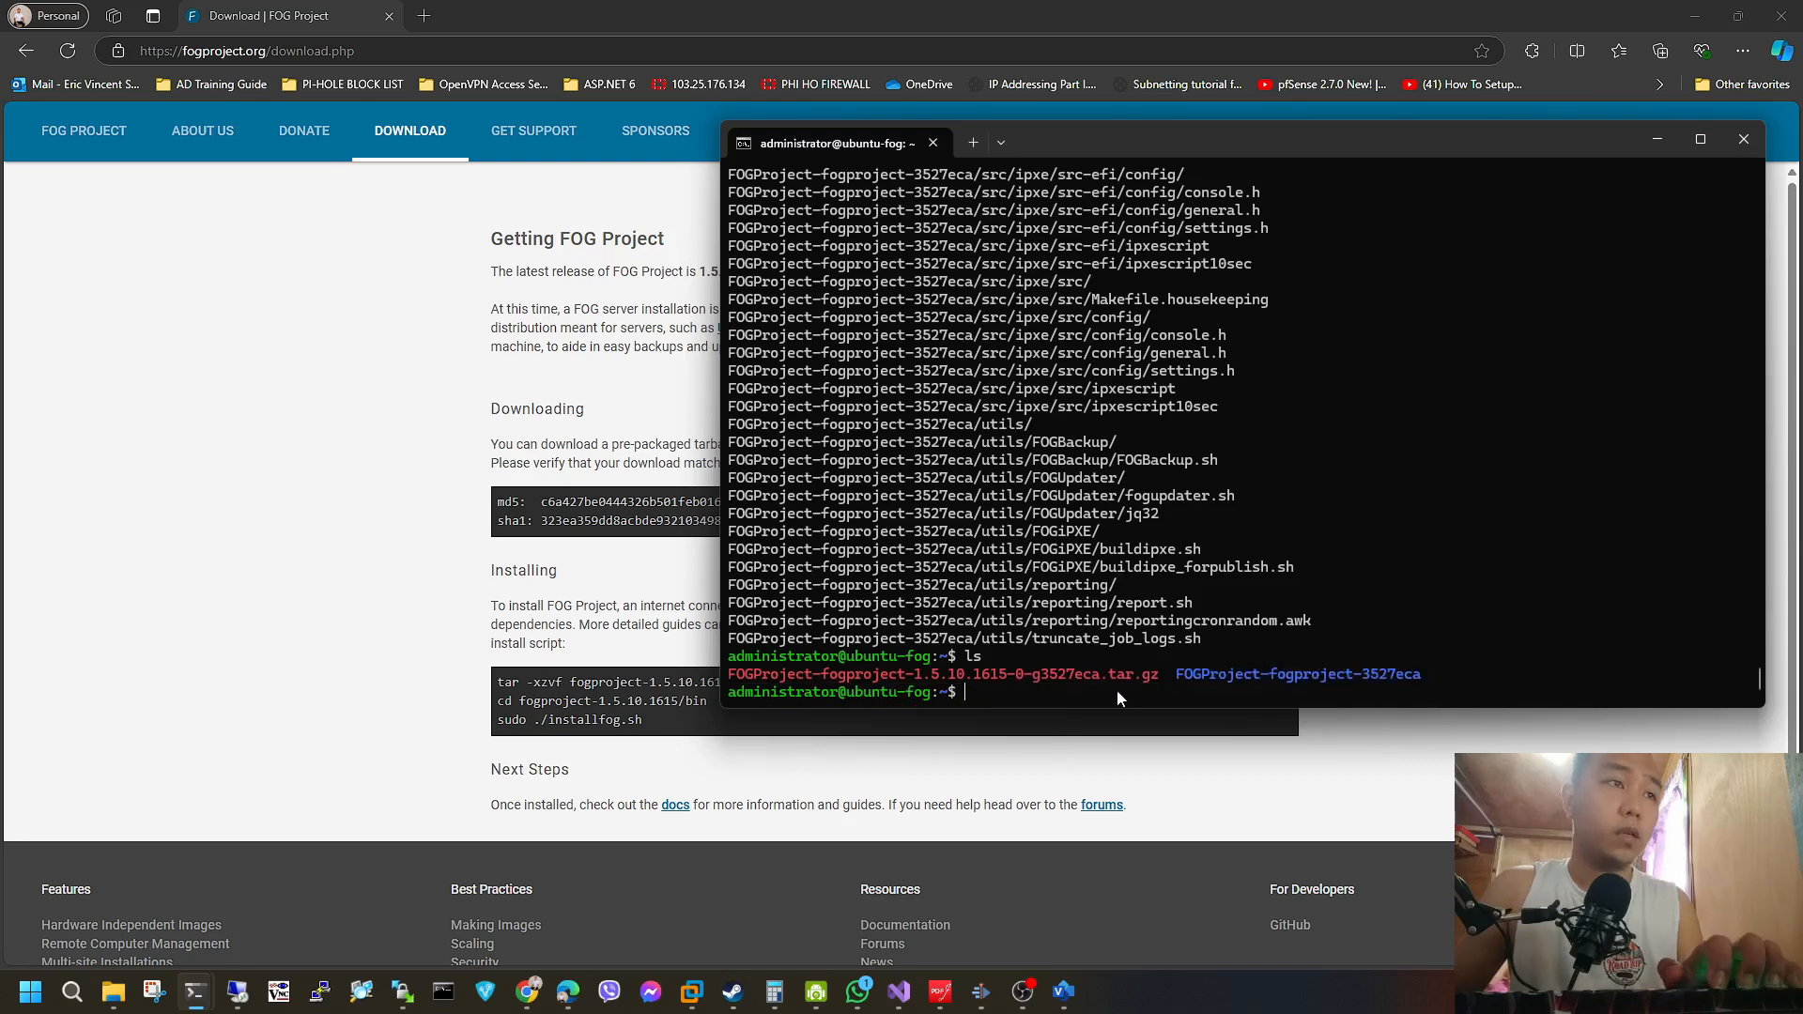
drag(1182, 674, 1420, 676)
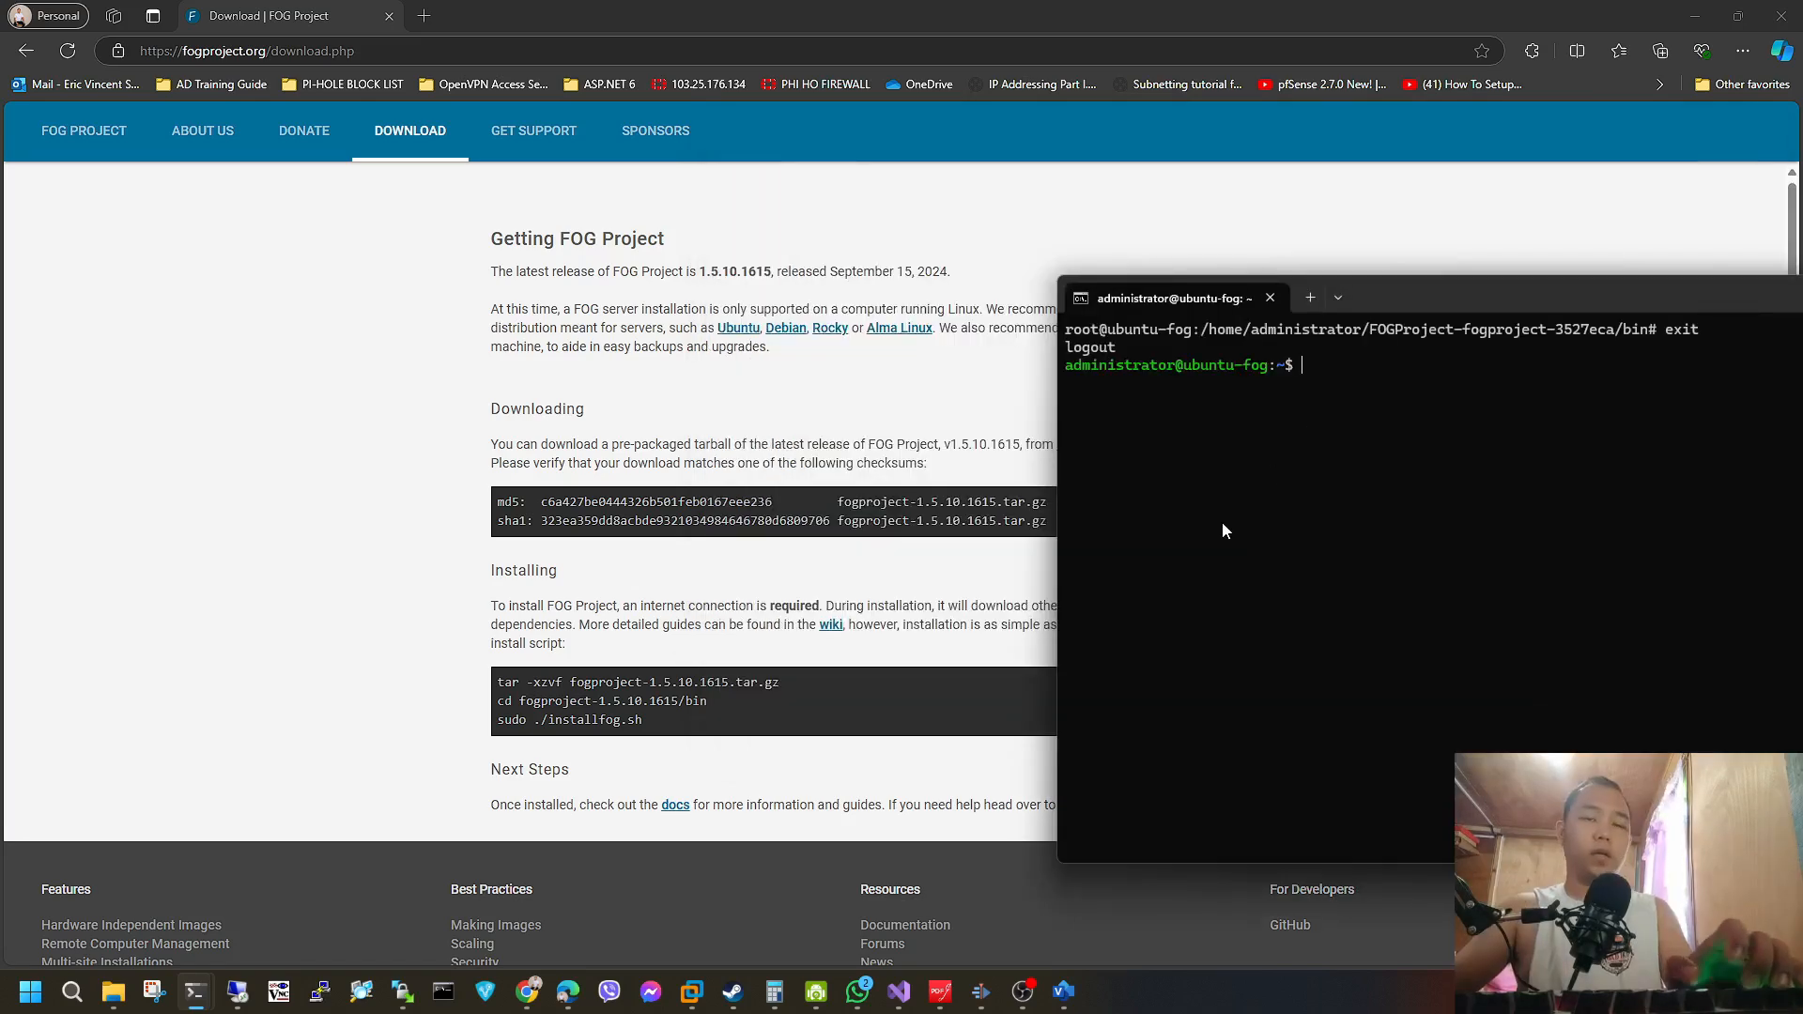
text(cd)
right_click(1223, 526)
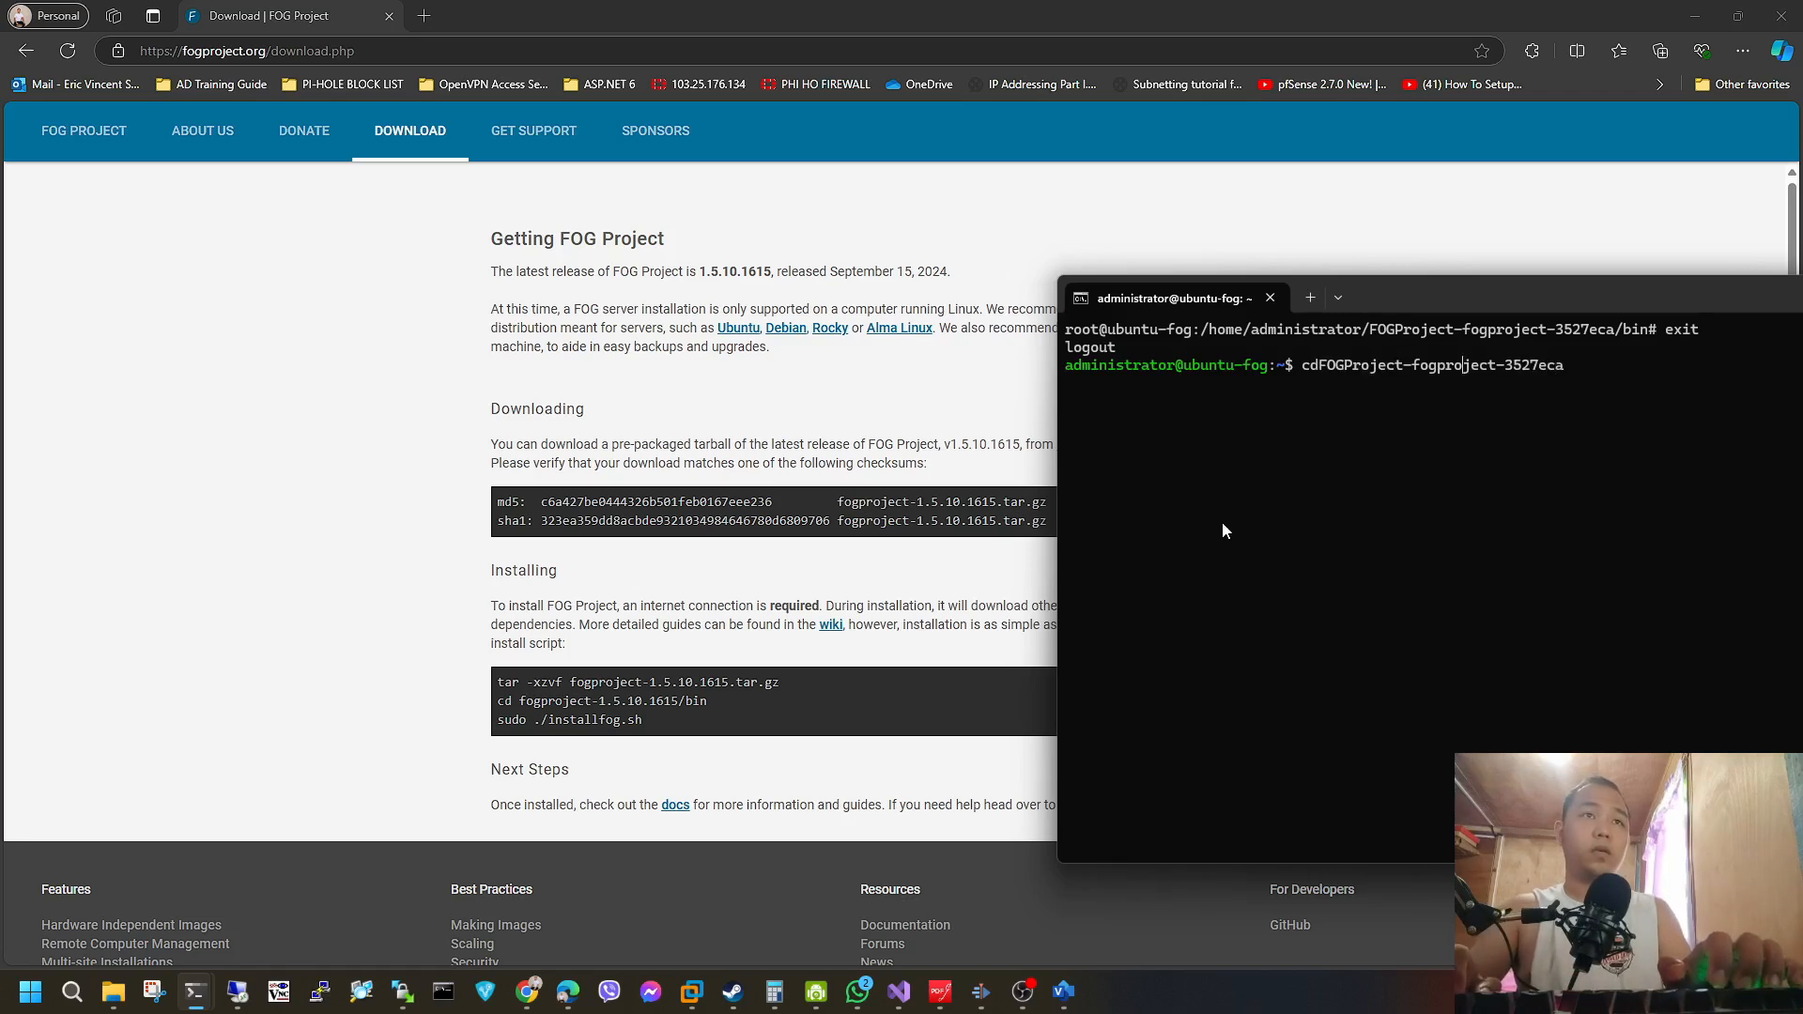
key(Left)
key(Left)
key(Return)
Change into the bin subfolder and list its contents.
text(cd bin)
key(Return)
text(ls)
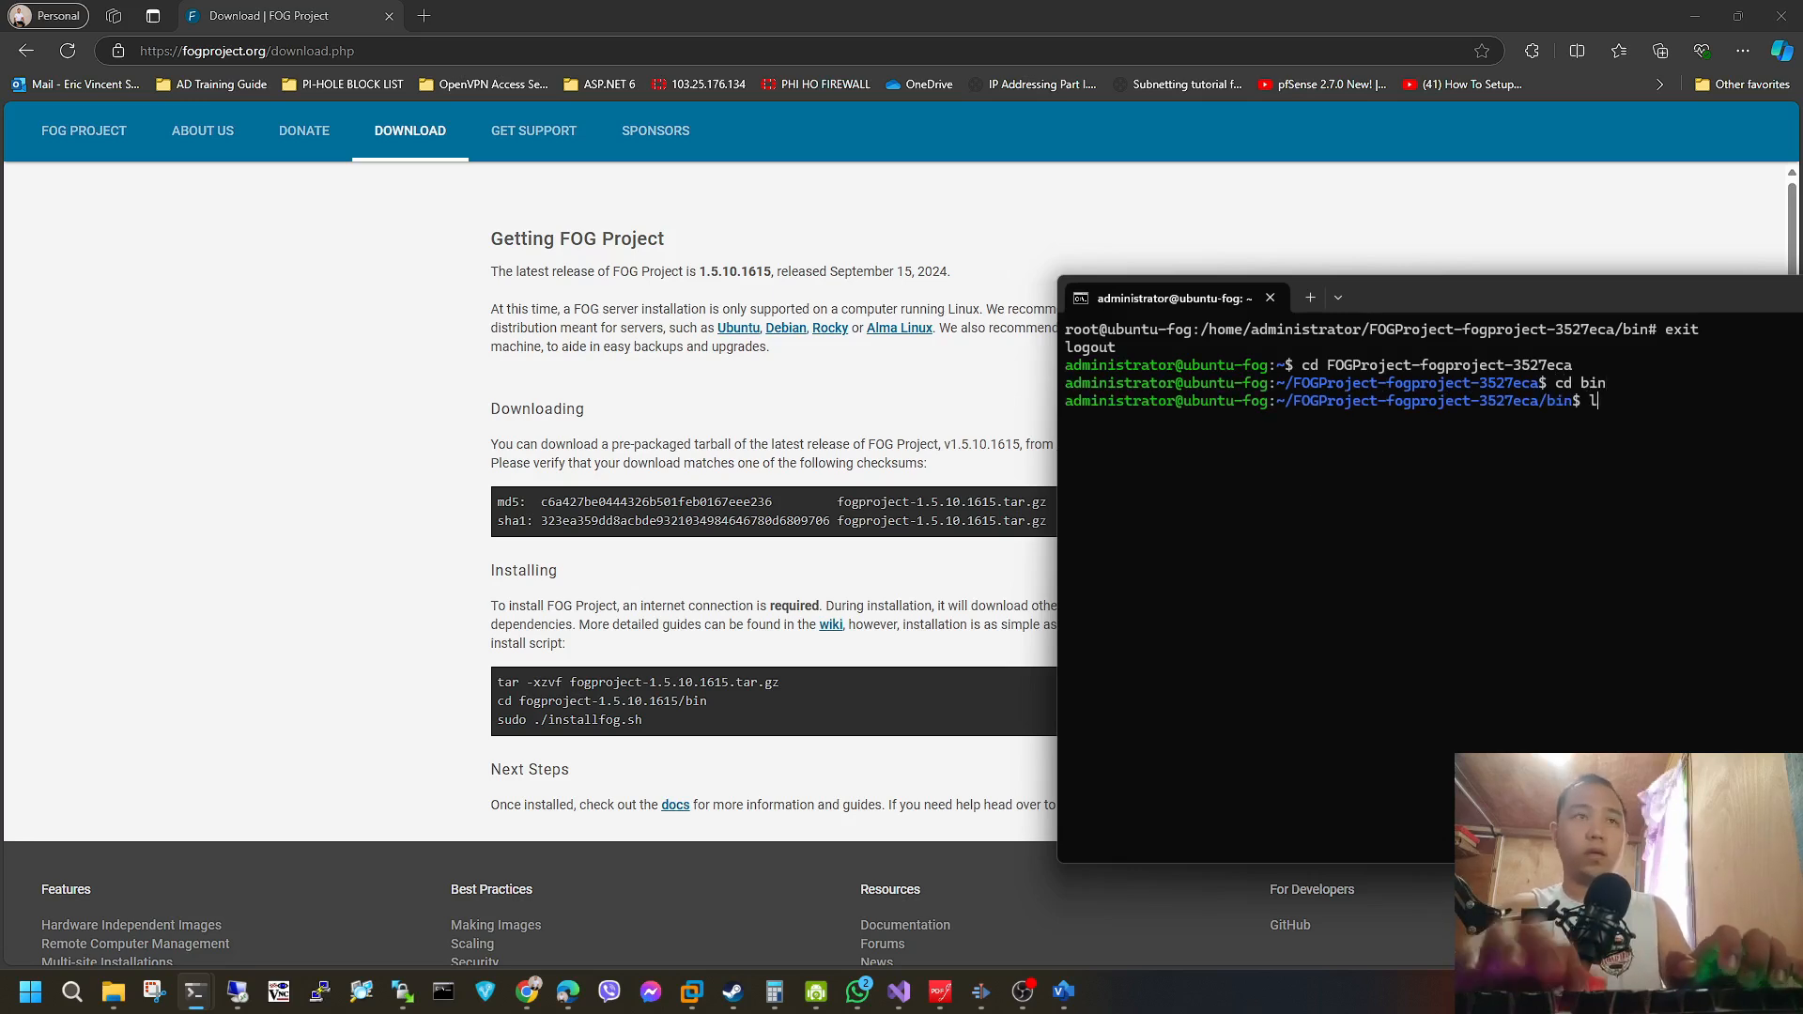
key(Return)
Copy the command "sudo ./installfog.sh" from the FOG download page and run it in the SSH session.
drag(644, 719, 497, 720)
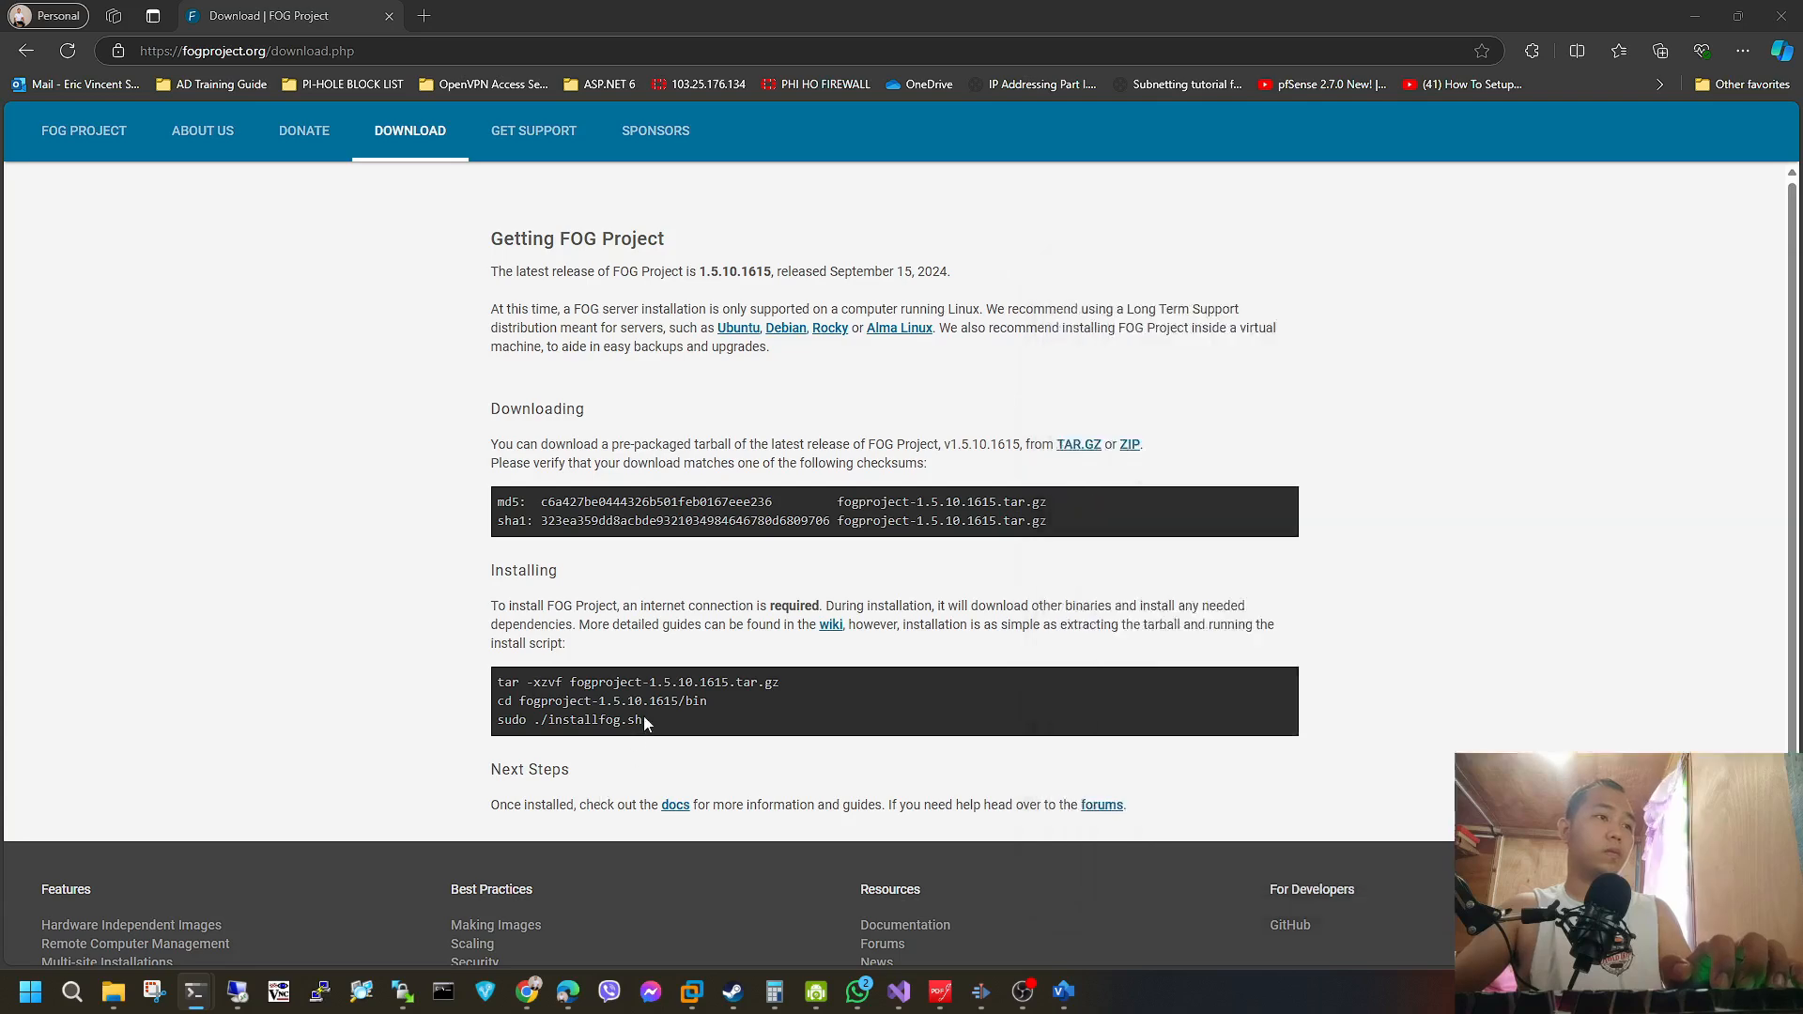
key(ctrl+c)
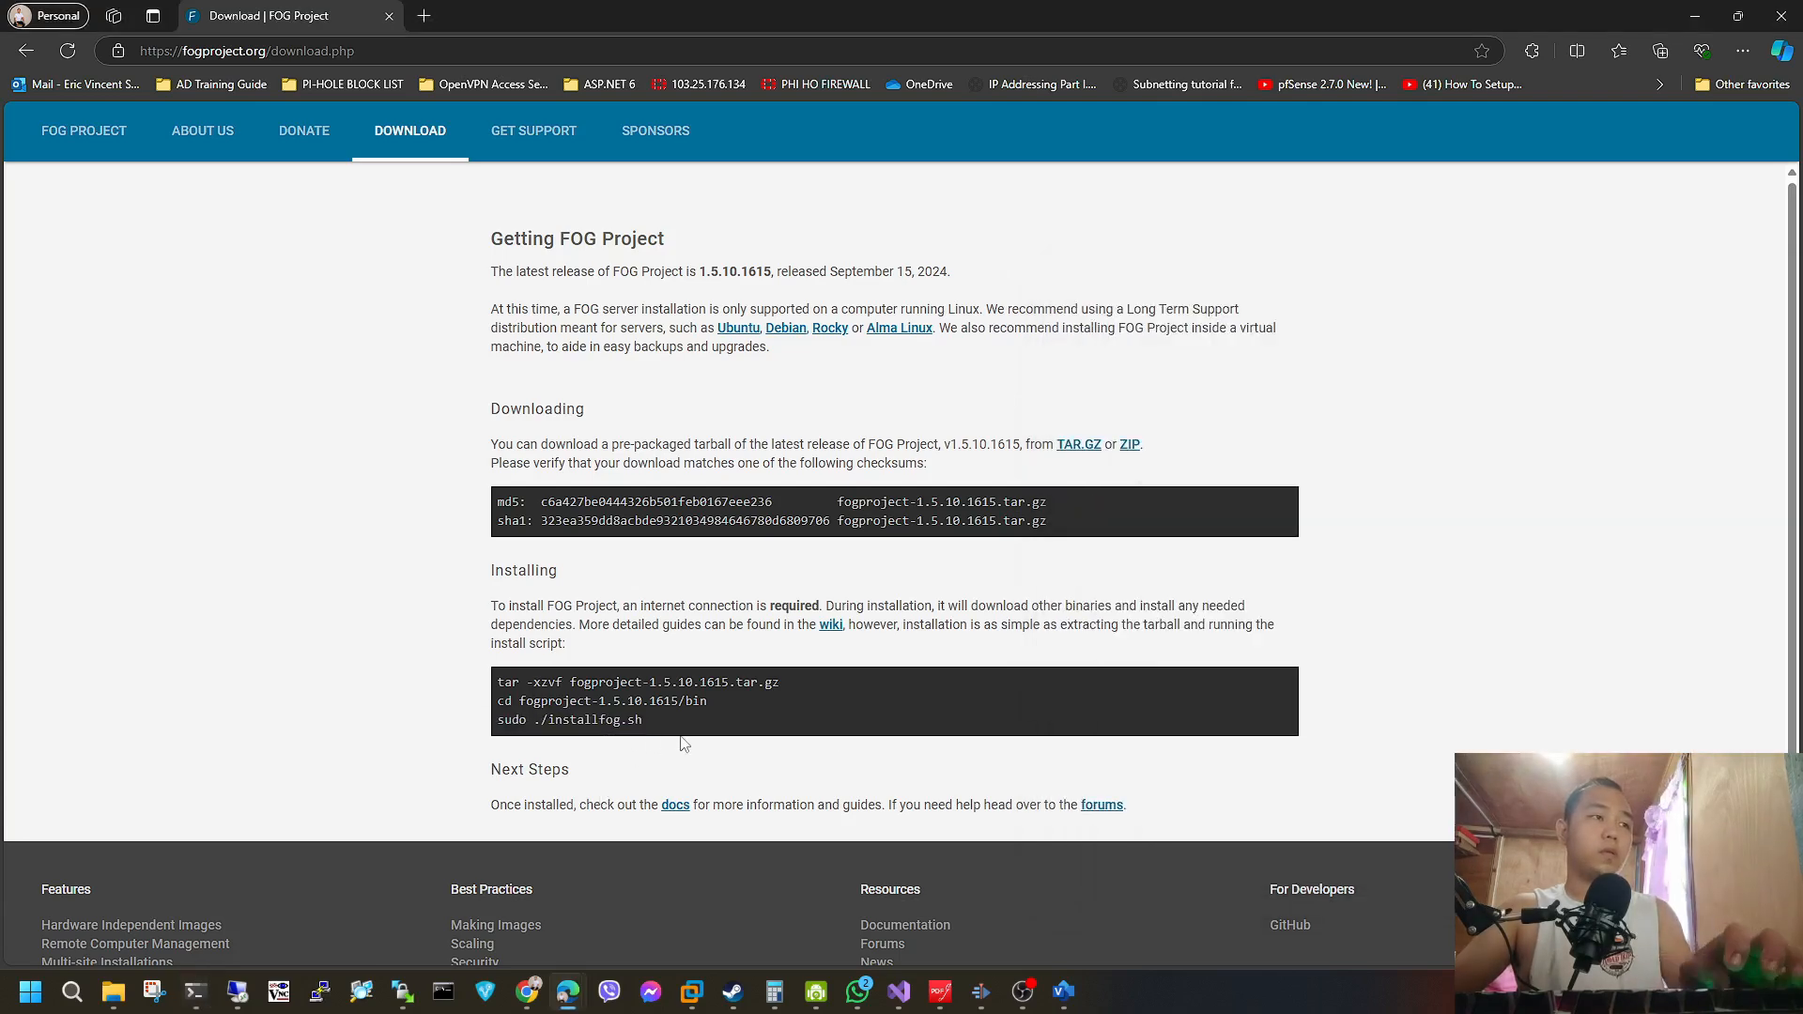
key(alt+Tab)
key(ctrl+v)
key(Return)
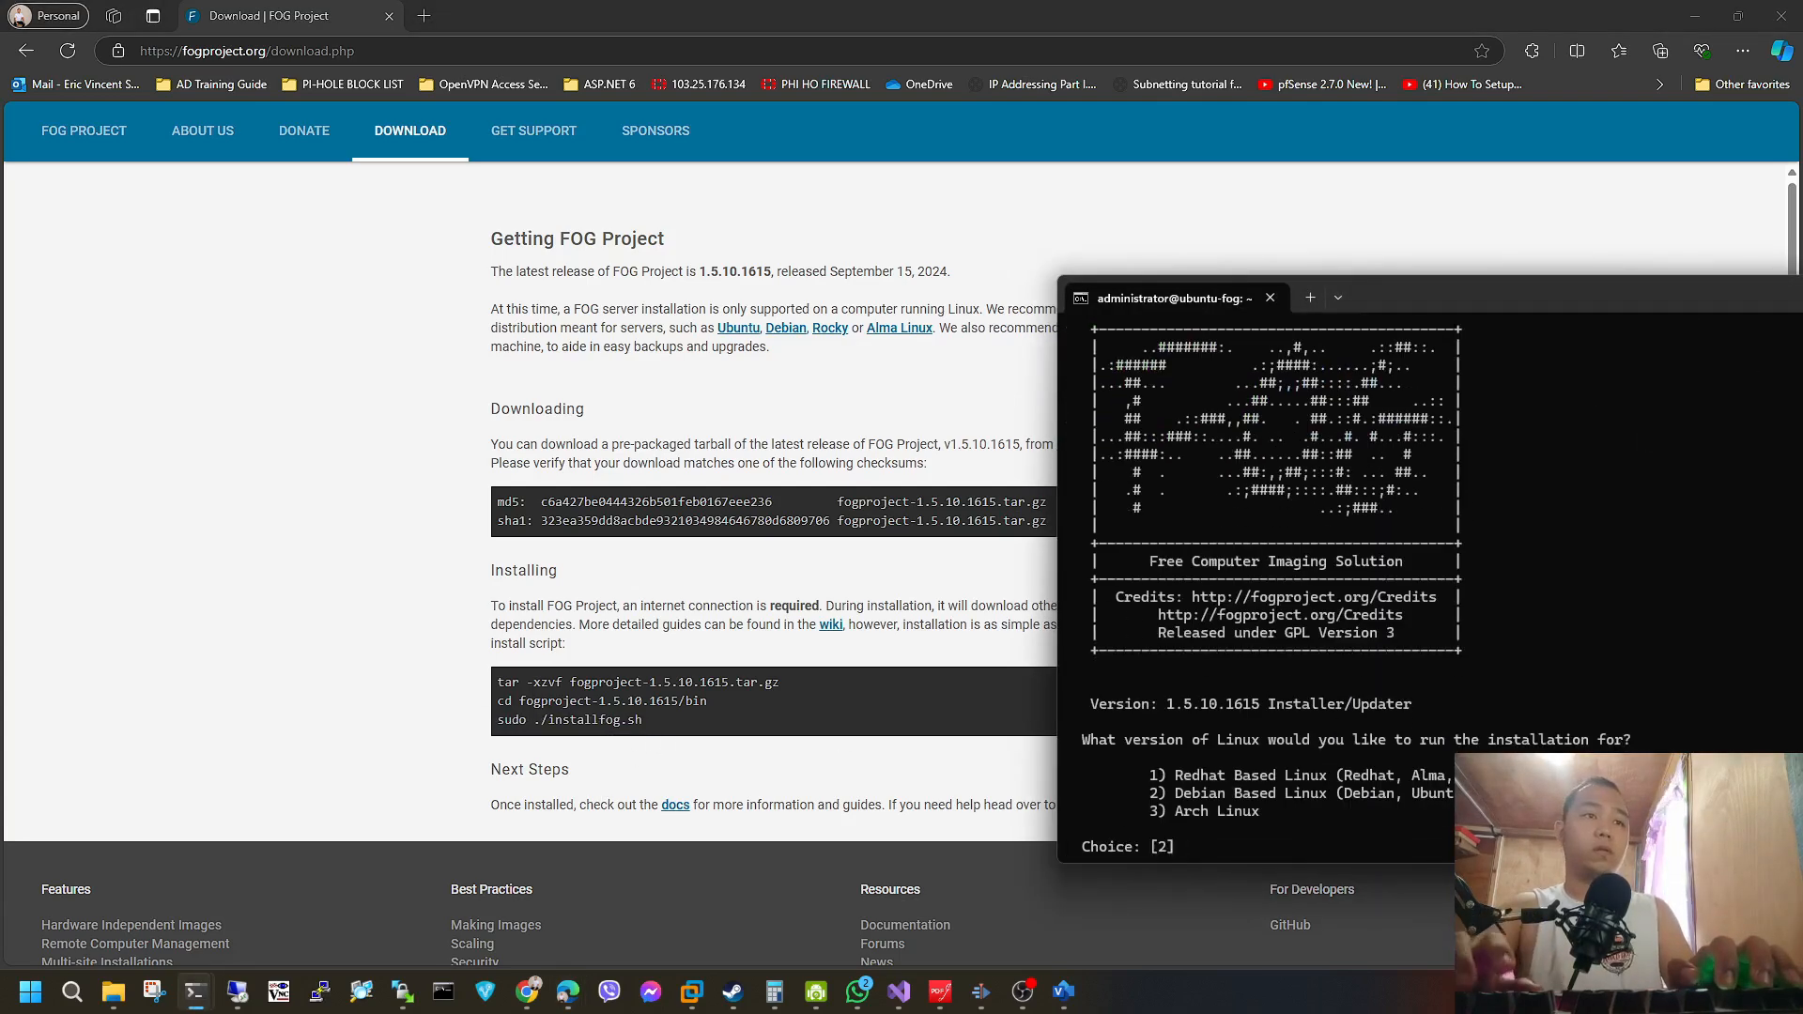
Choose Debian Based Linux (2) as the Linux version and Normal Server (N) as the installation type.
drag(1573, 312, 964, 306)
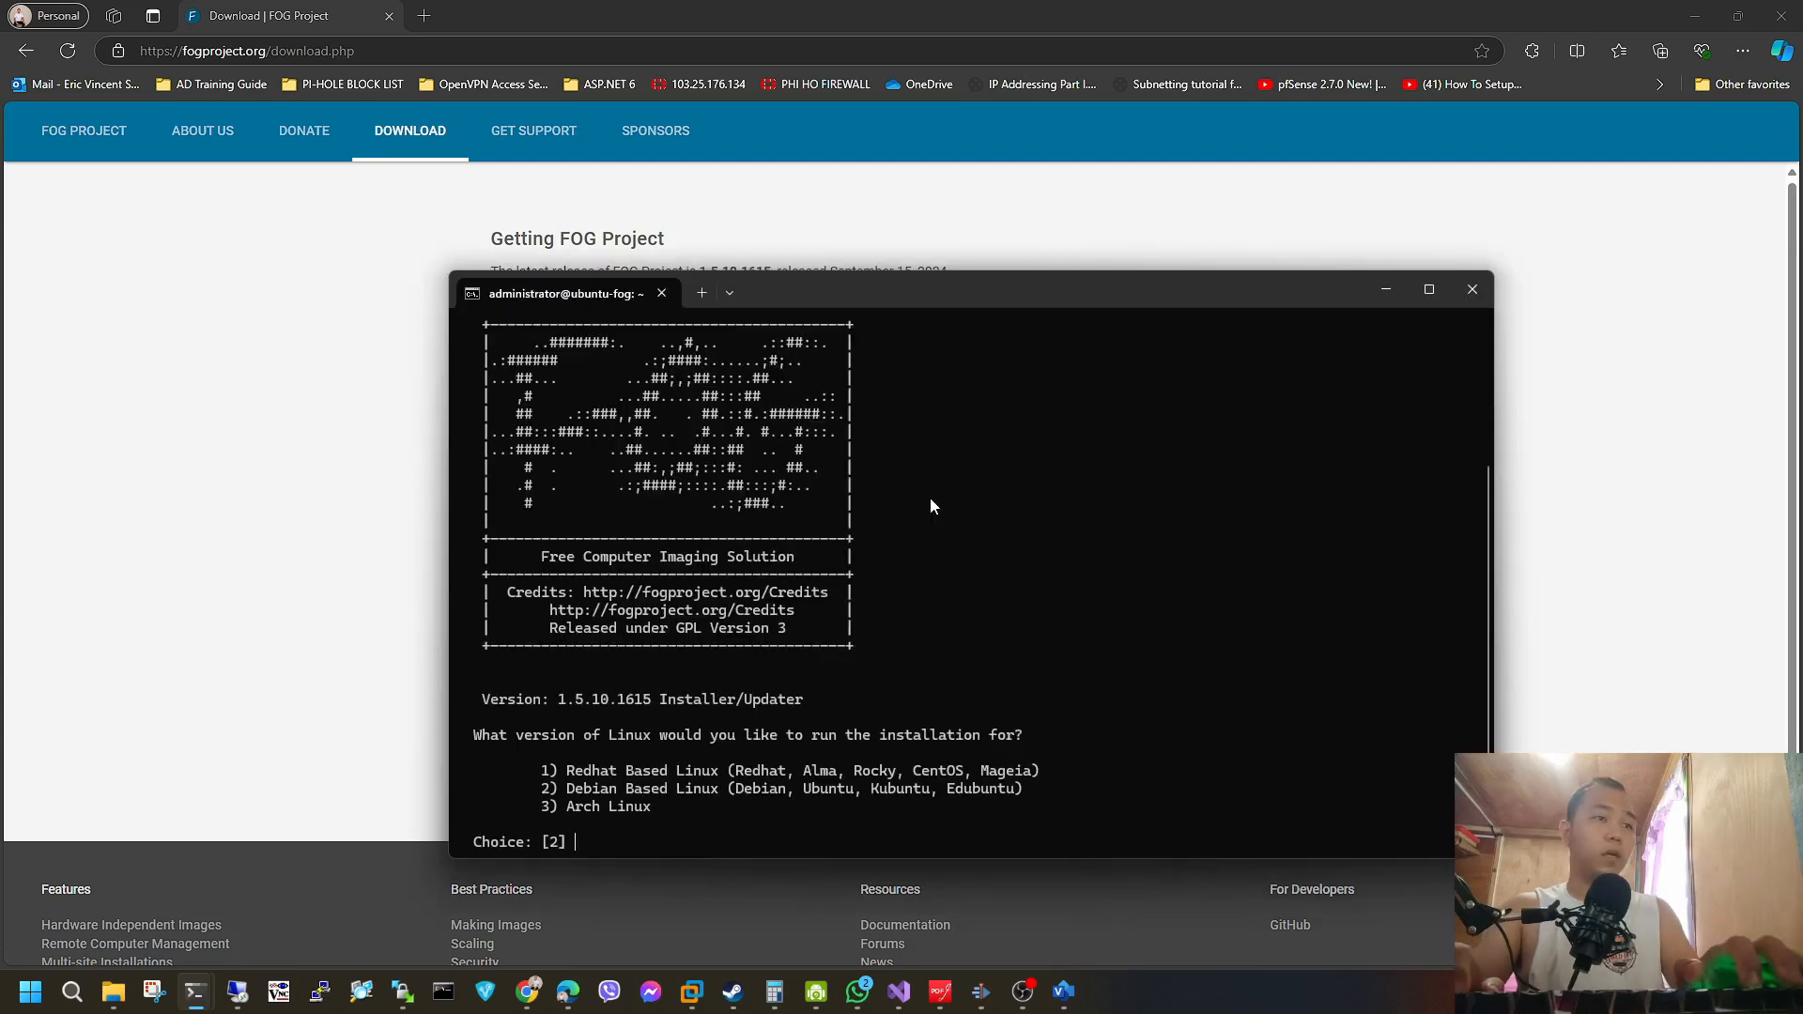
text(2)
key(Return)
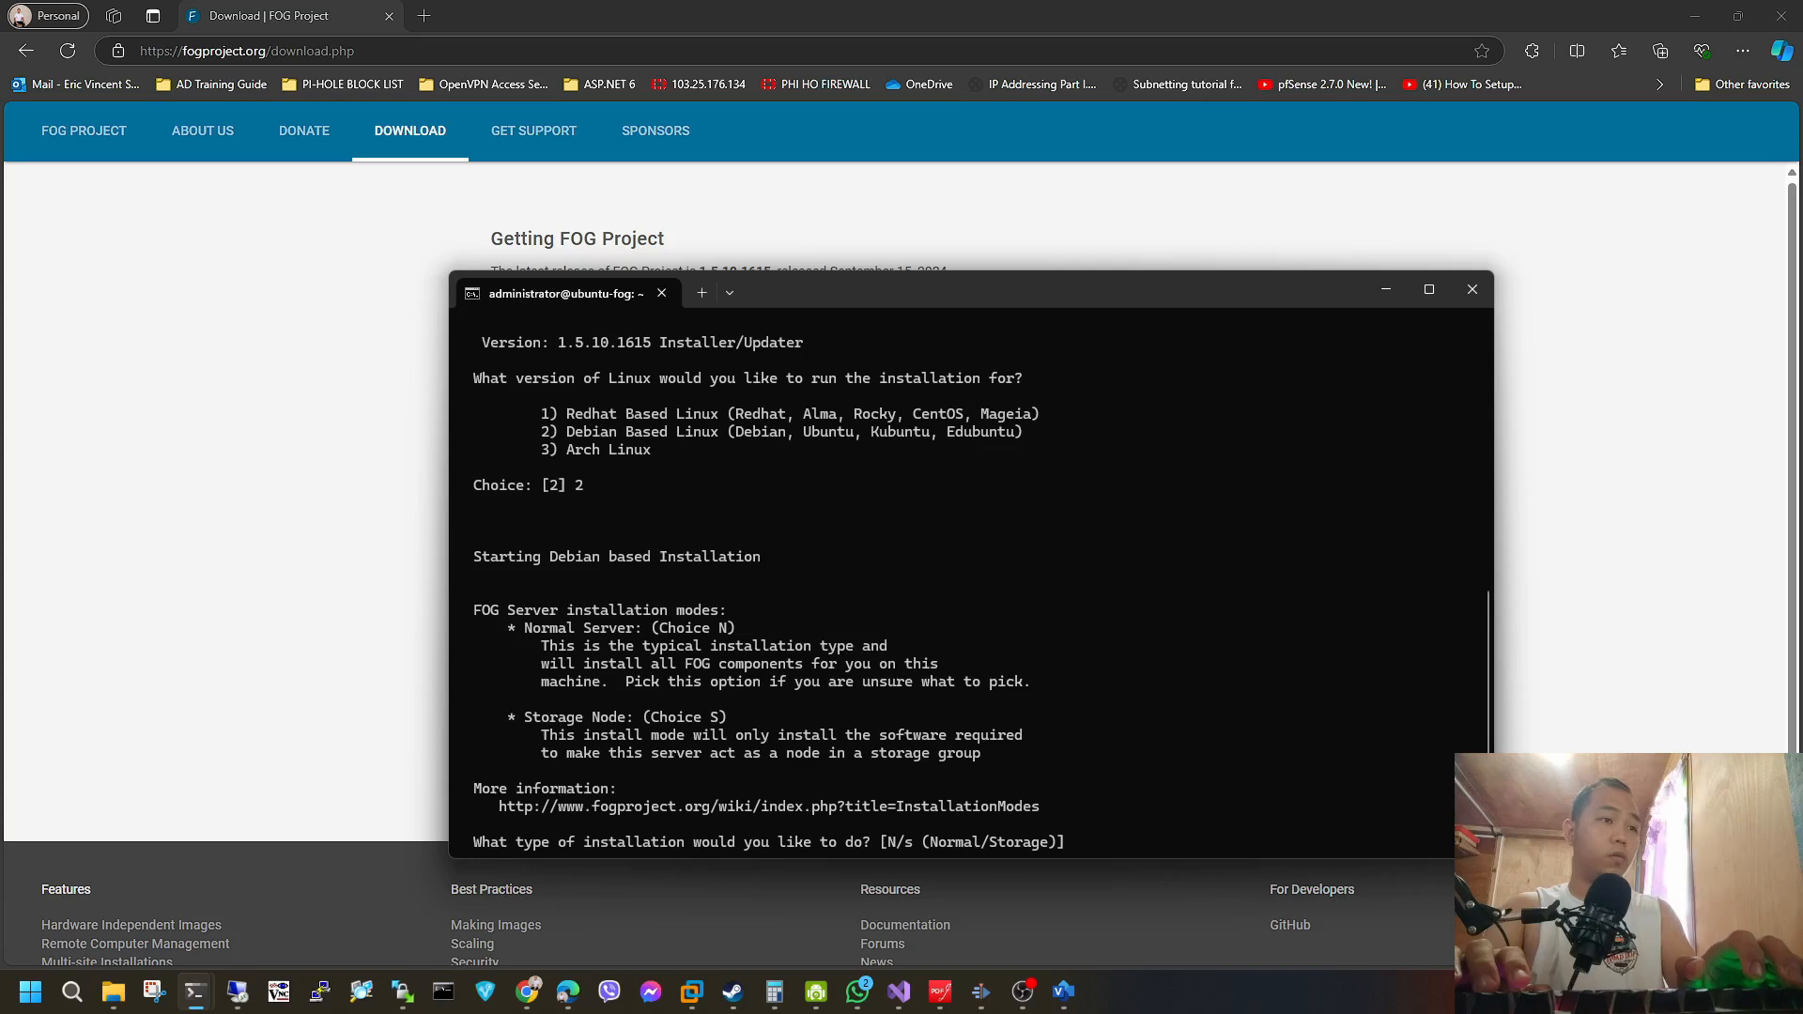
text(N)
key(Return)
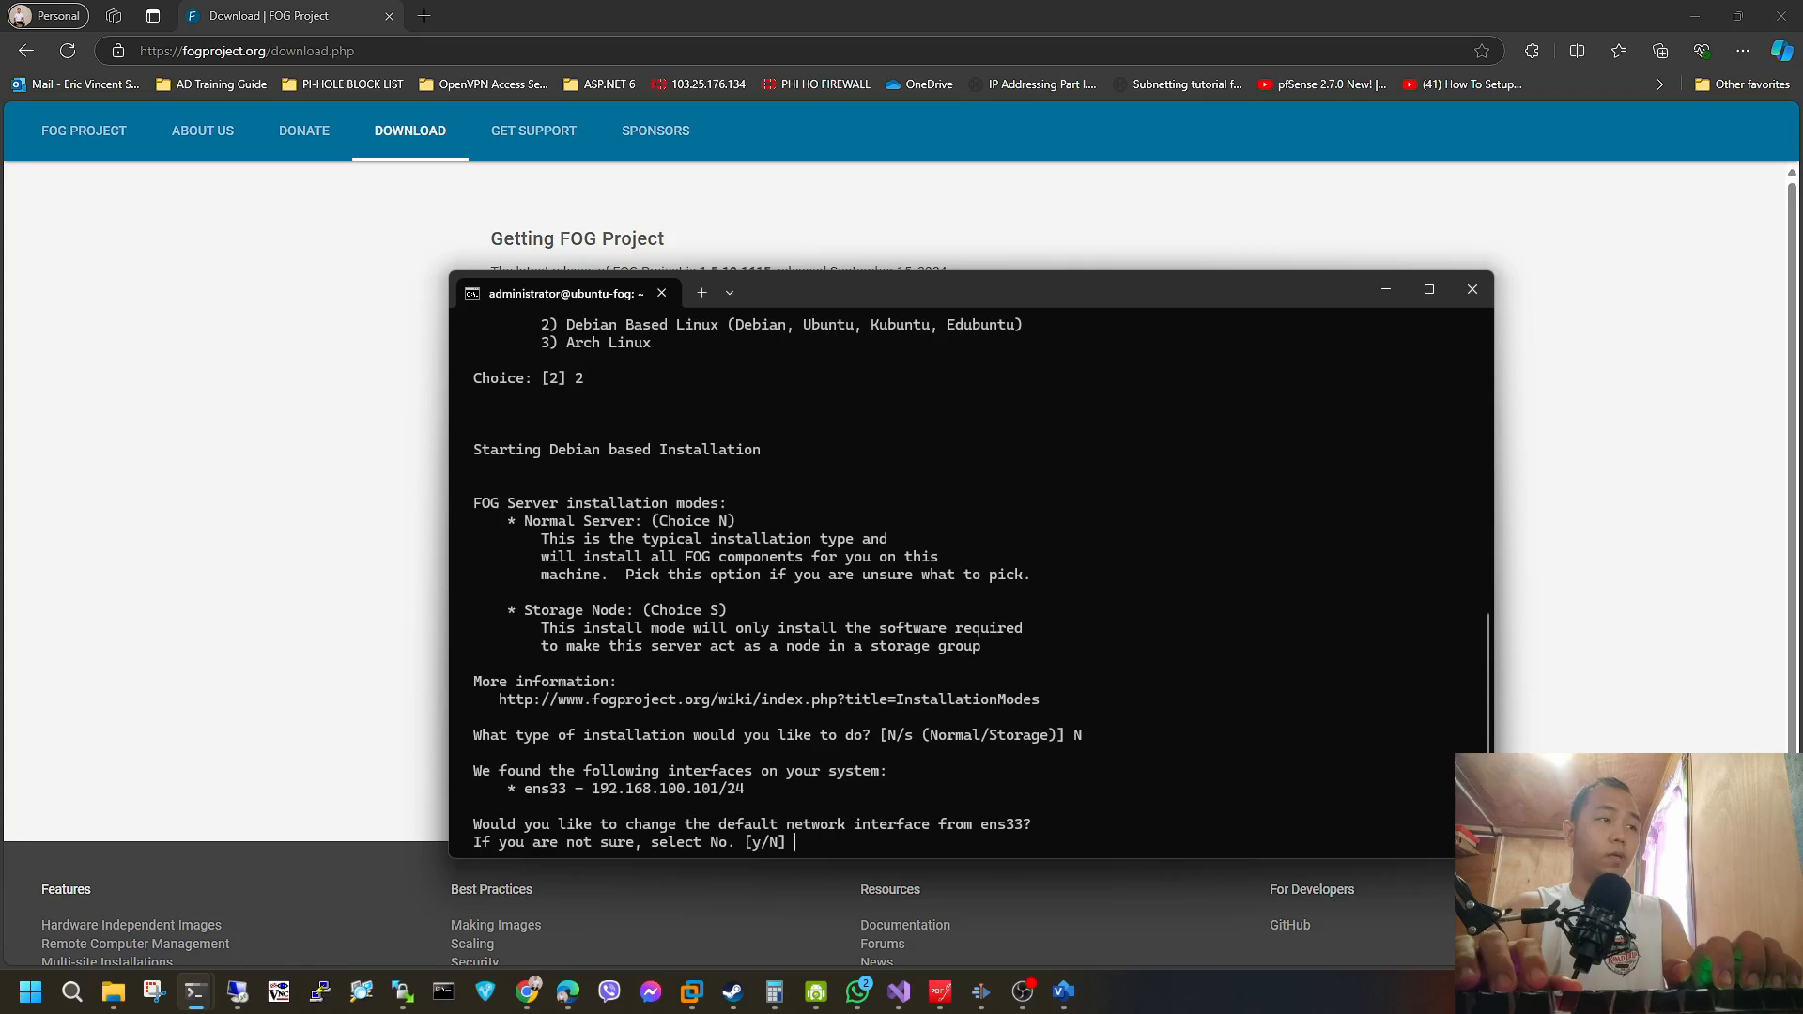
Answer N to changing the default interface ens33, and n to both the DHCP router address and DHCP DNS questions.
text(N)
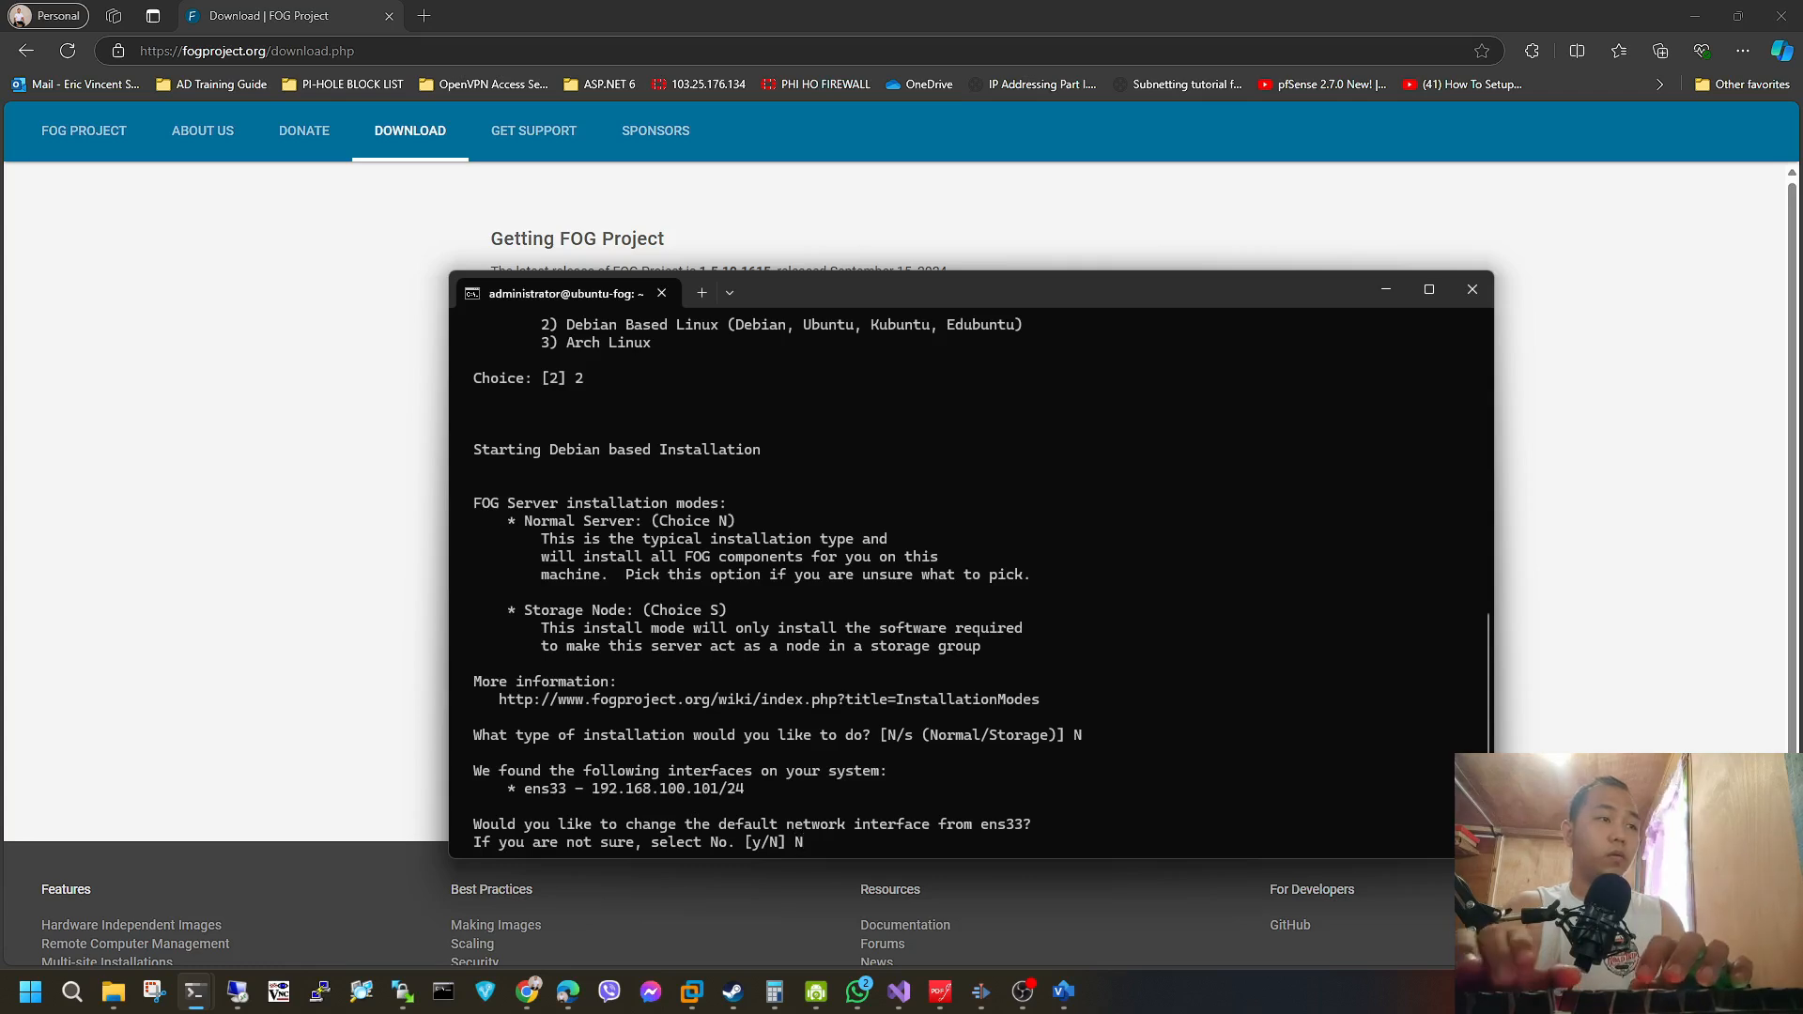
key(Return)
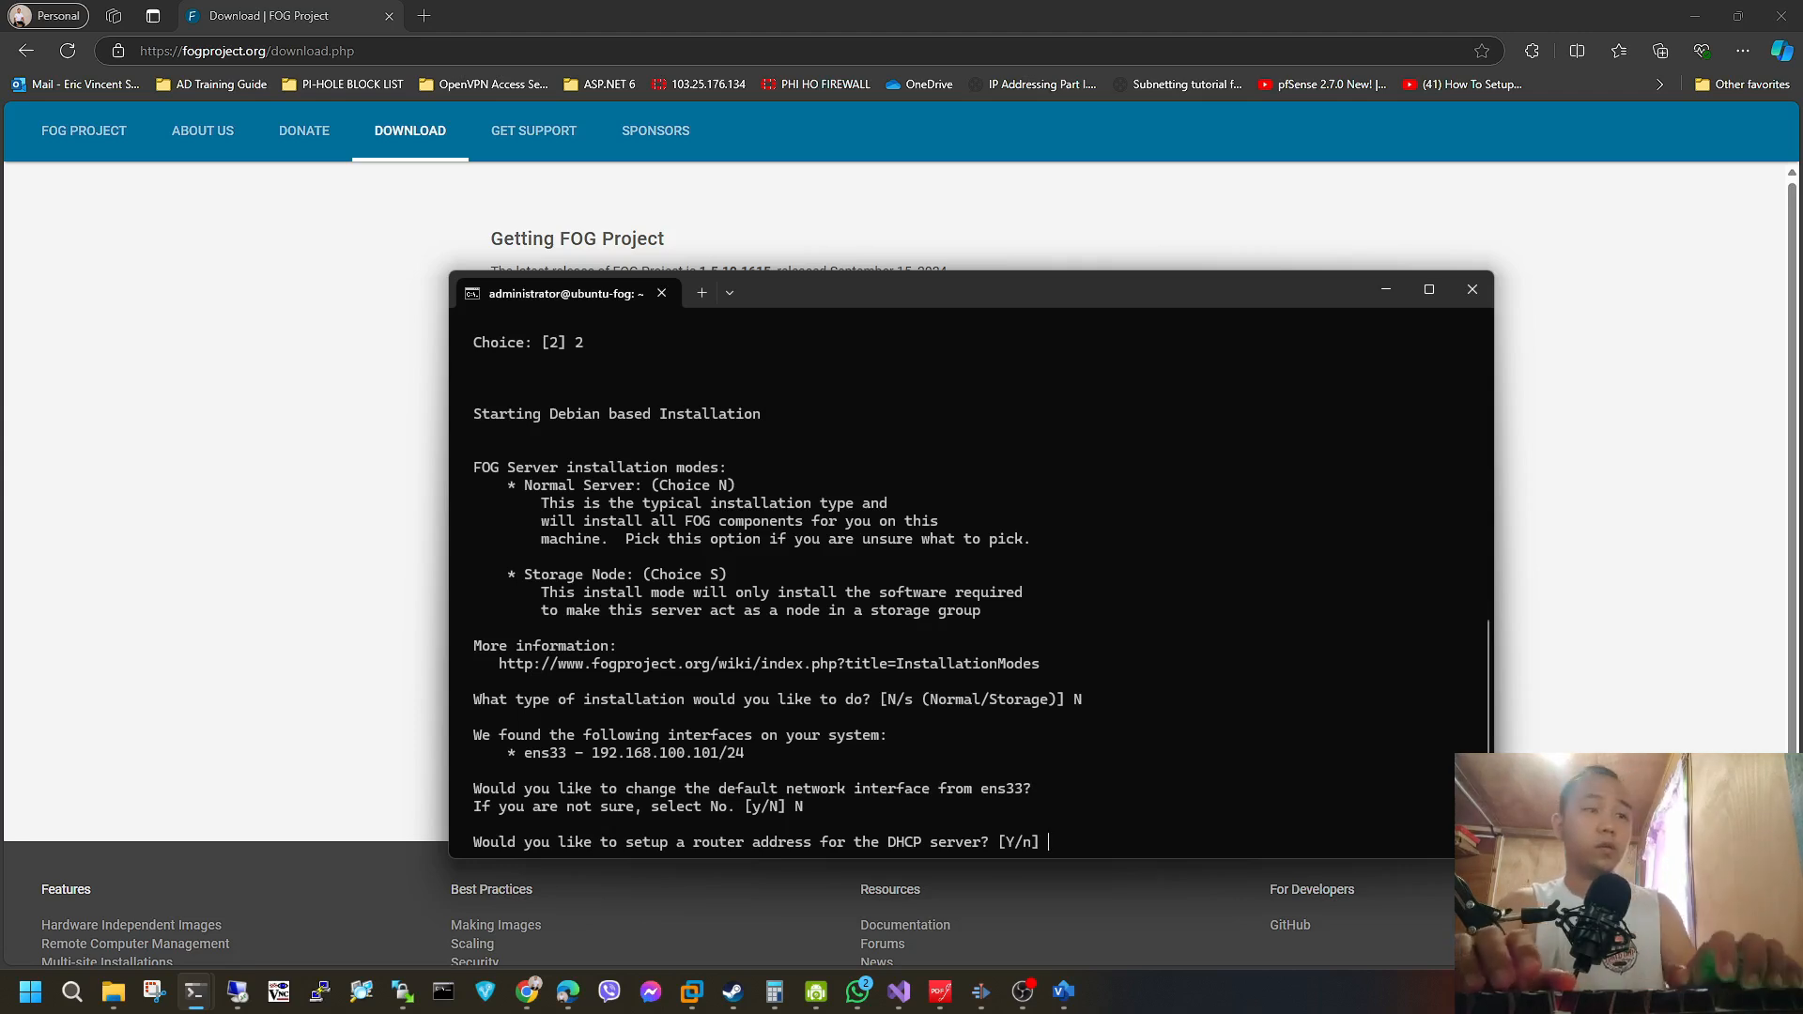
text(n)
key(Return)
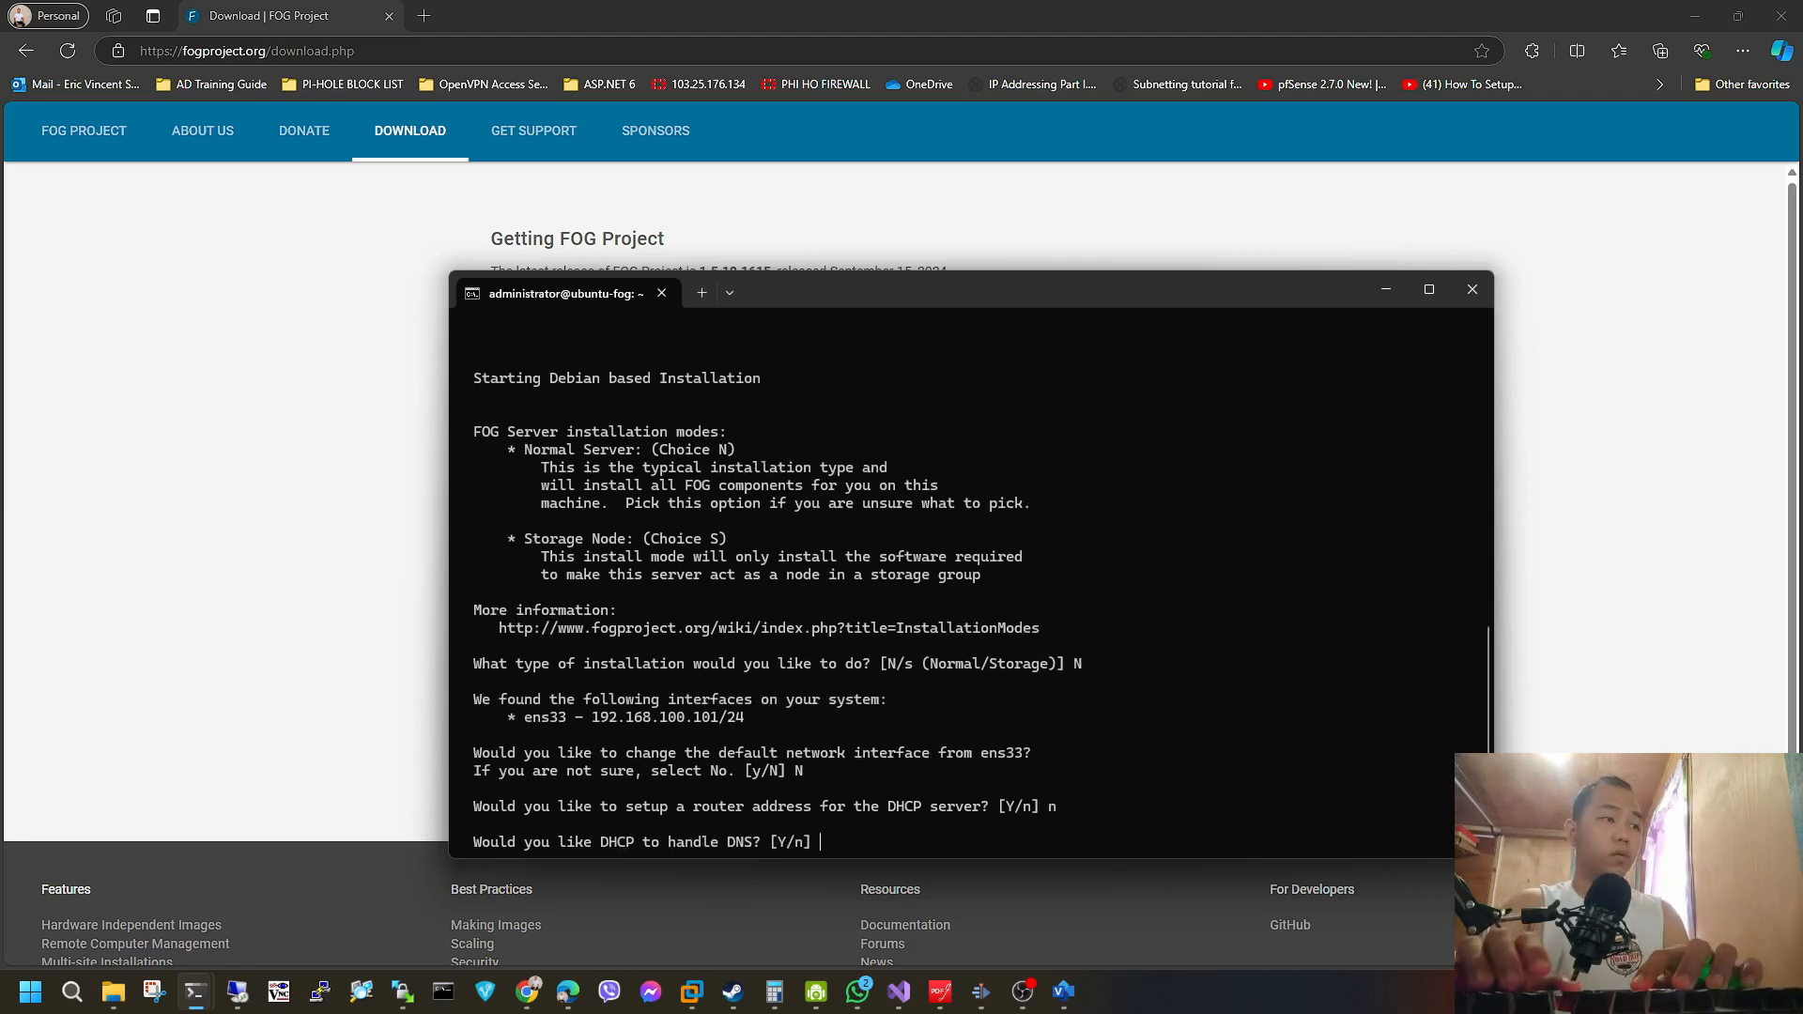
text(n)
key(Return)
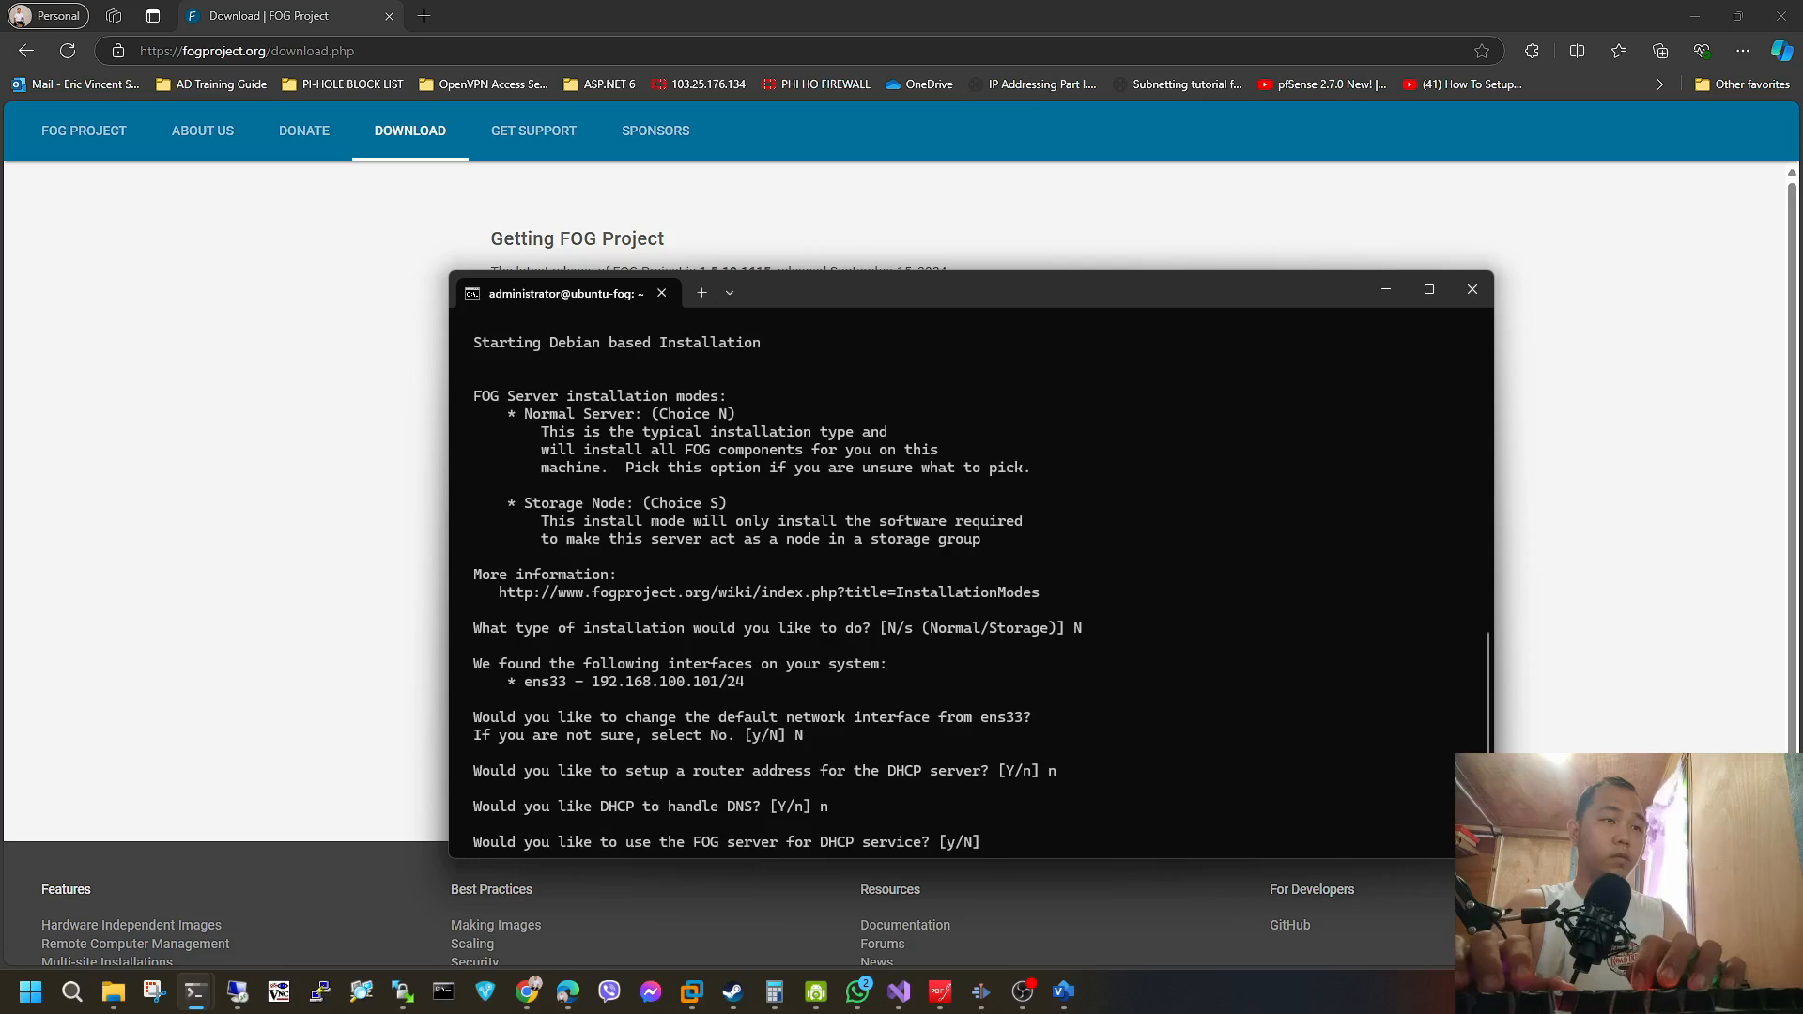
Answer n to using the FOG server for DHCP, installing additional language packs and enabling secure HTTPS.
text(n)
key(Return)
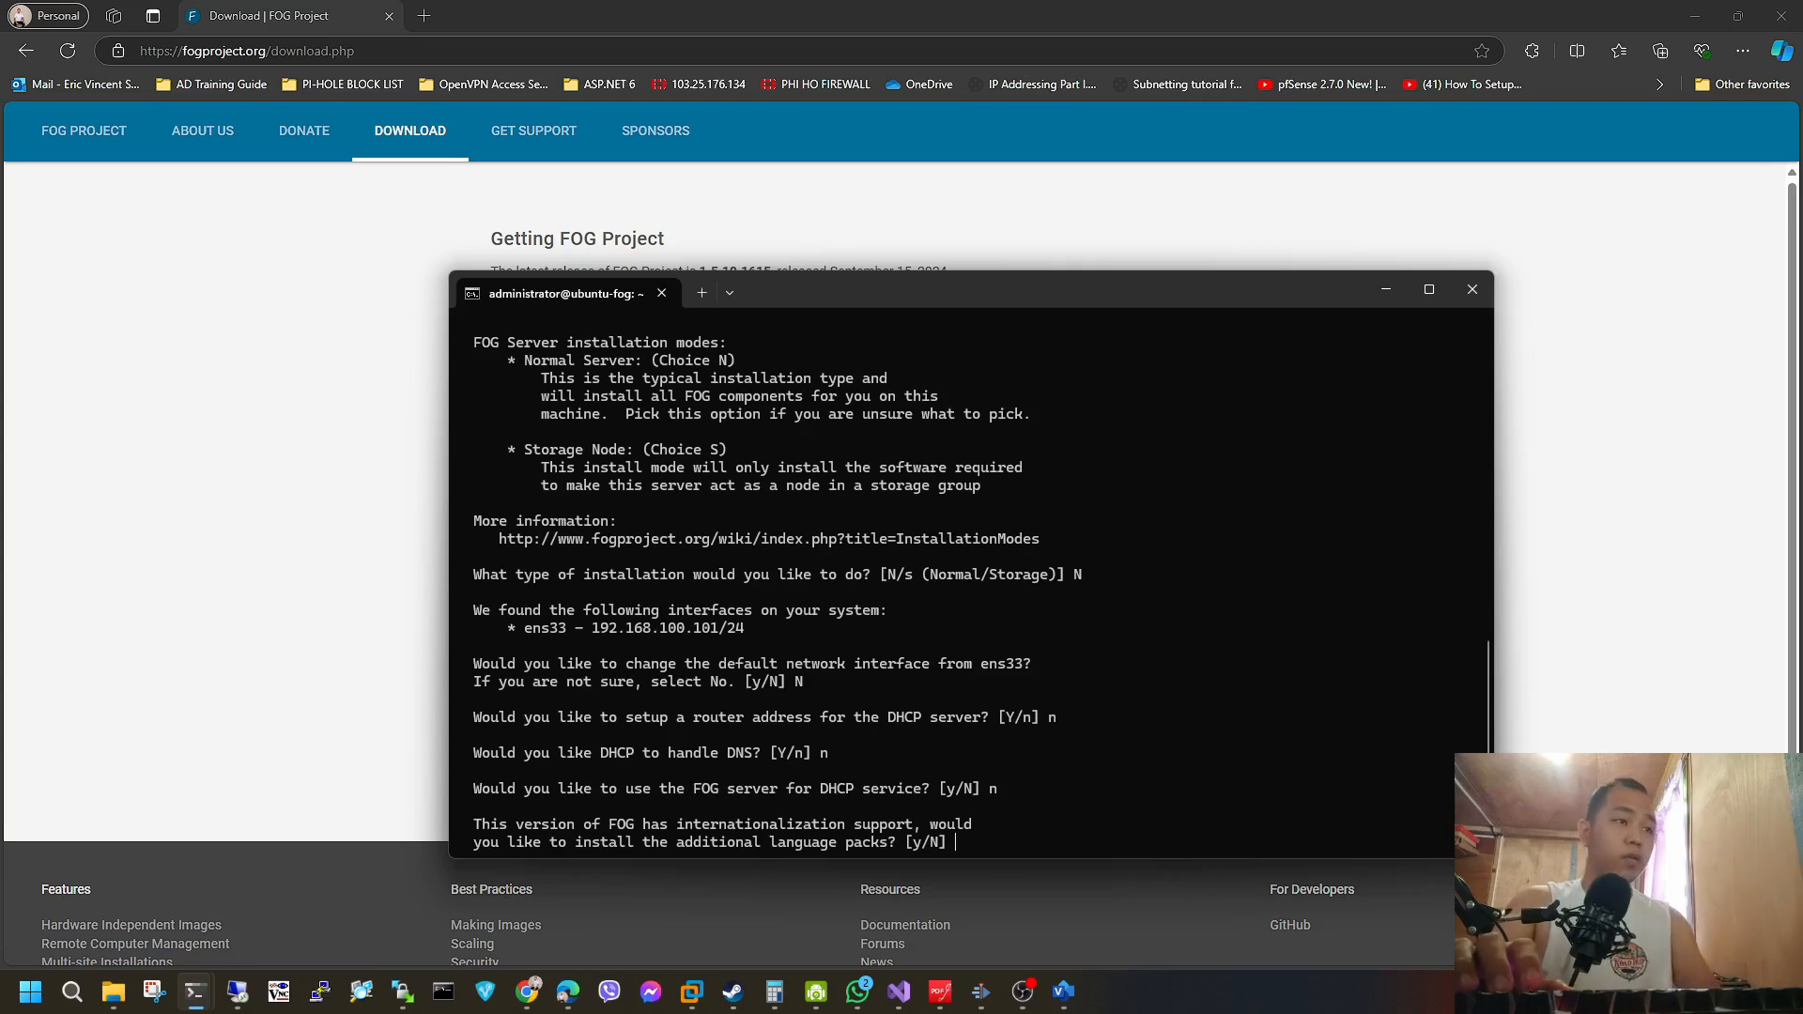
text(n)
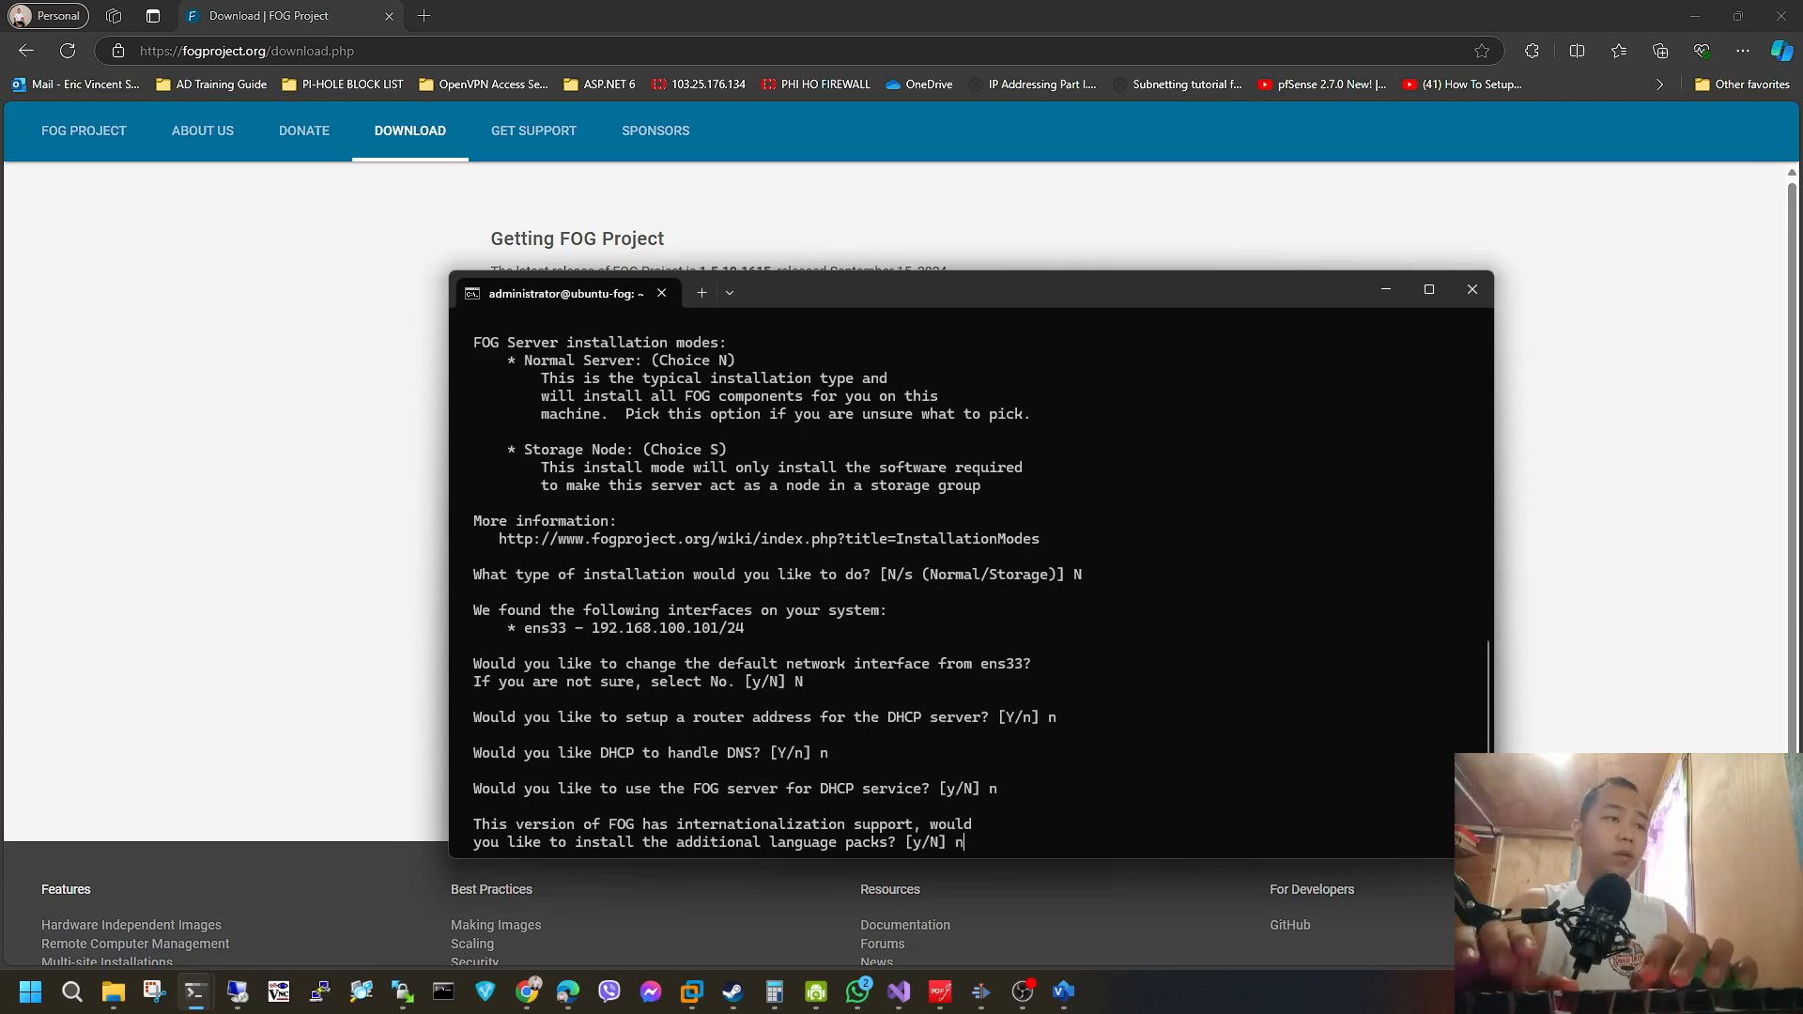
key(Return)
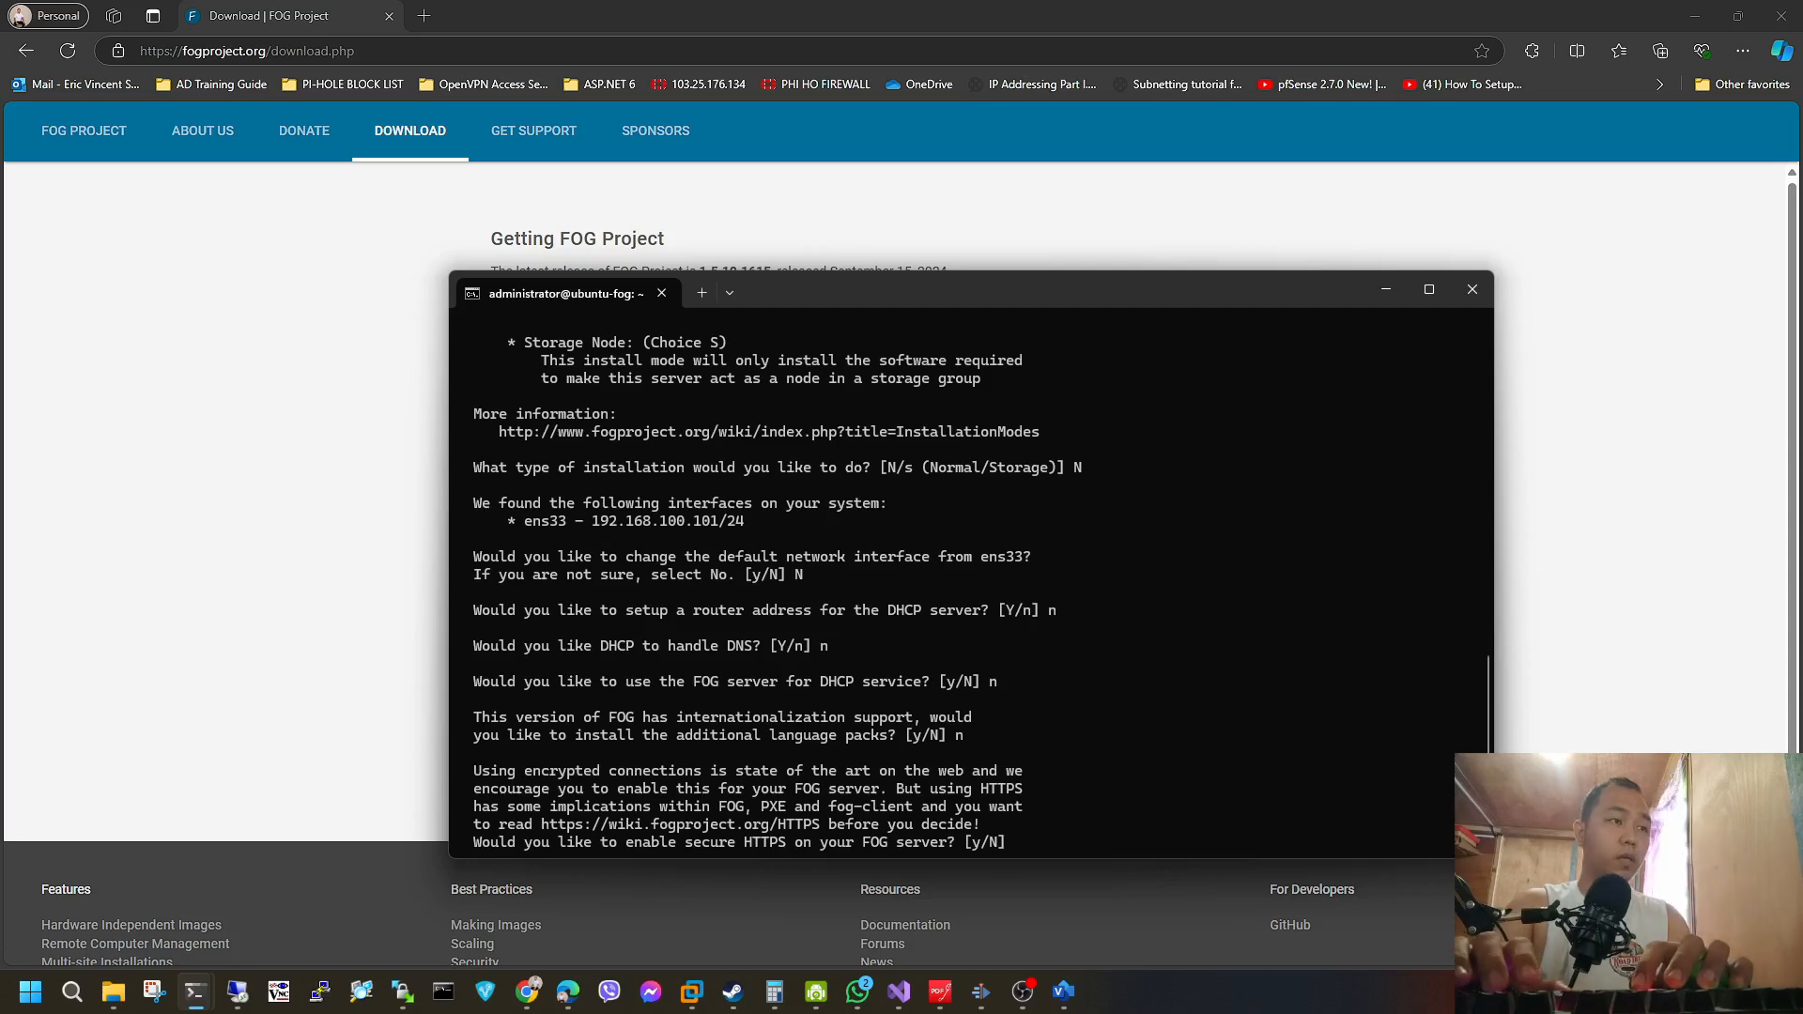
text(n)
key(Return)
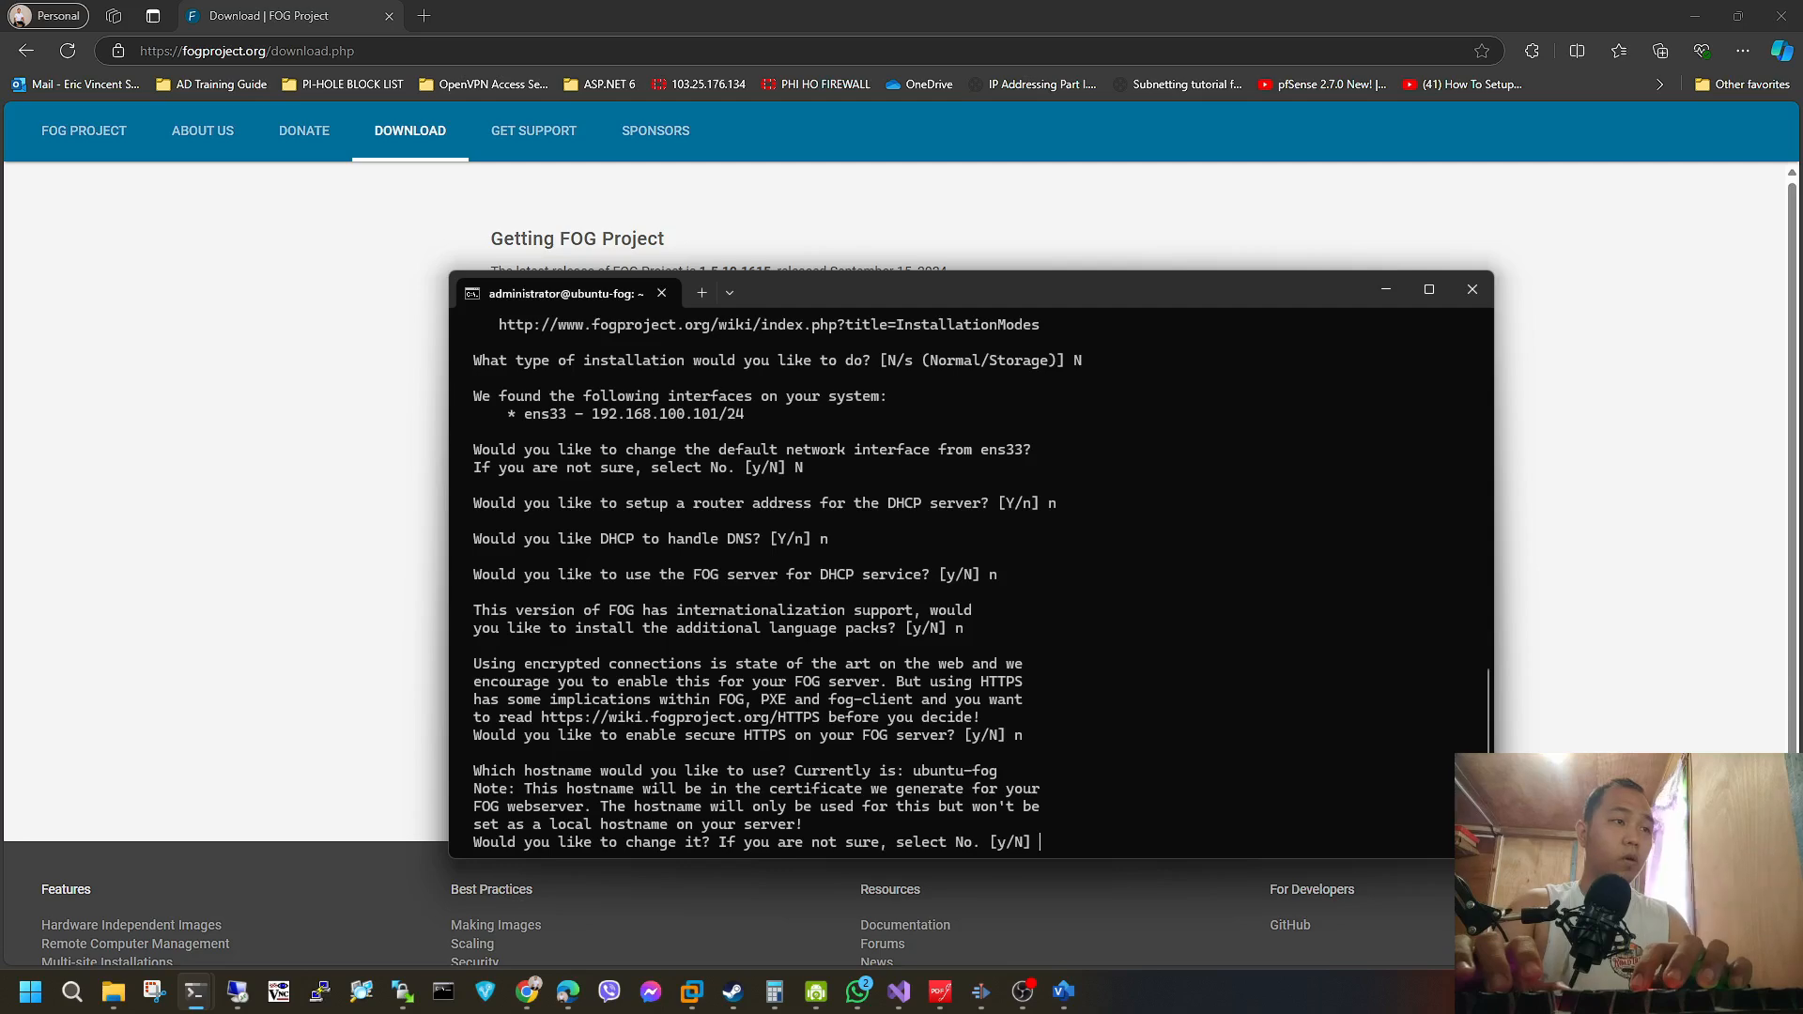
Answer n to changing the hostname and to sending usage information, and Y to continue the installation.
text(n)
key(Return)
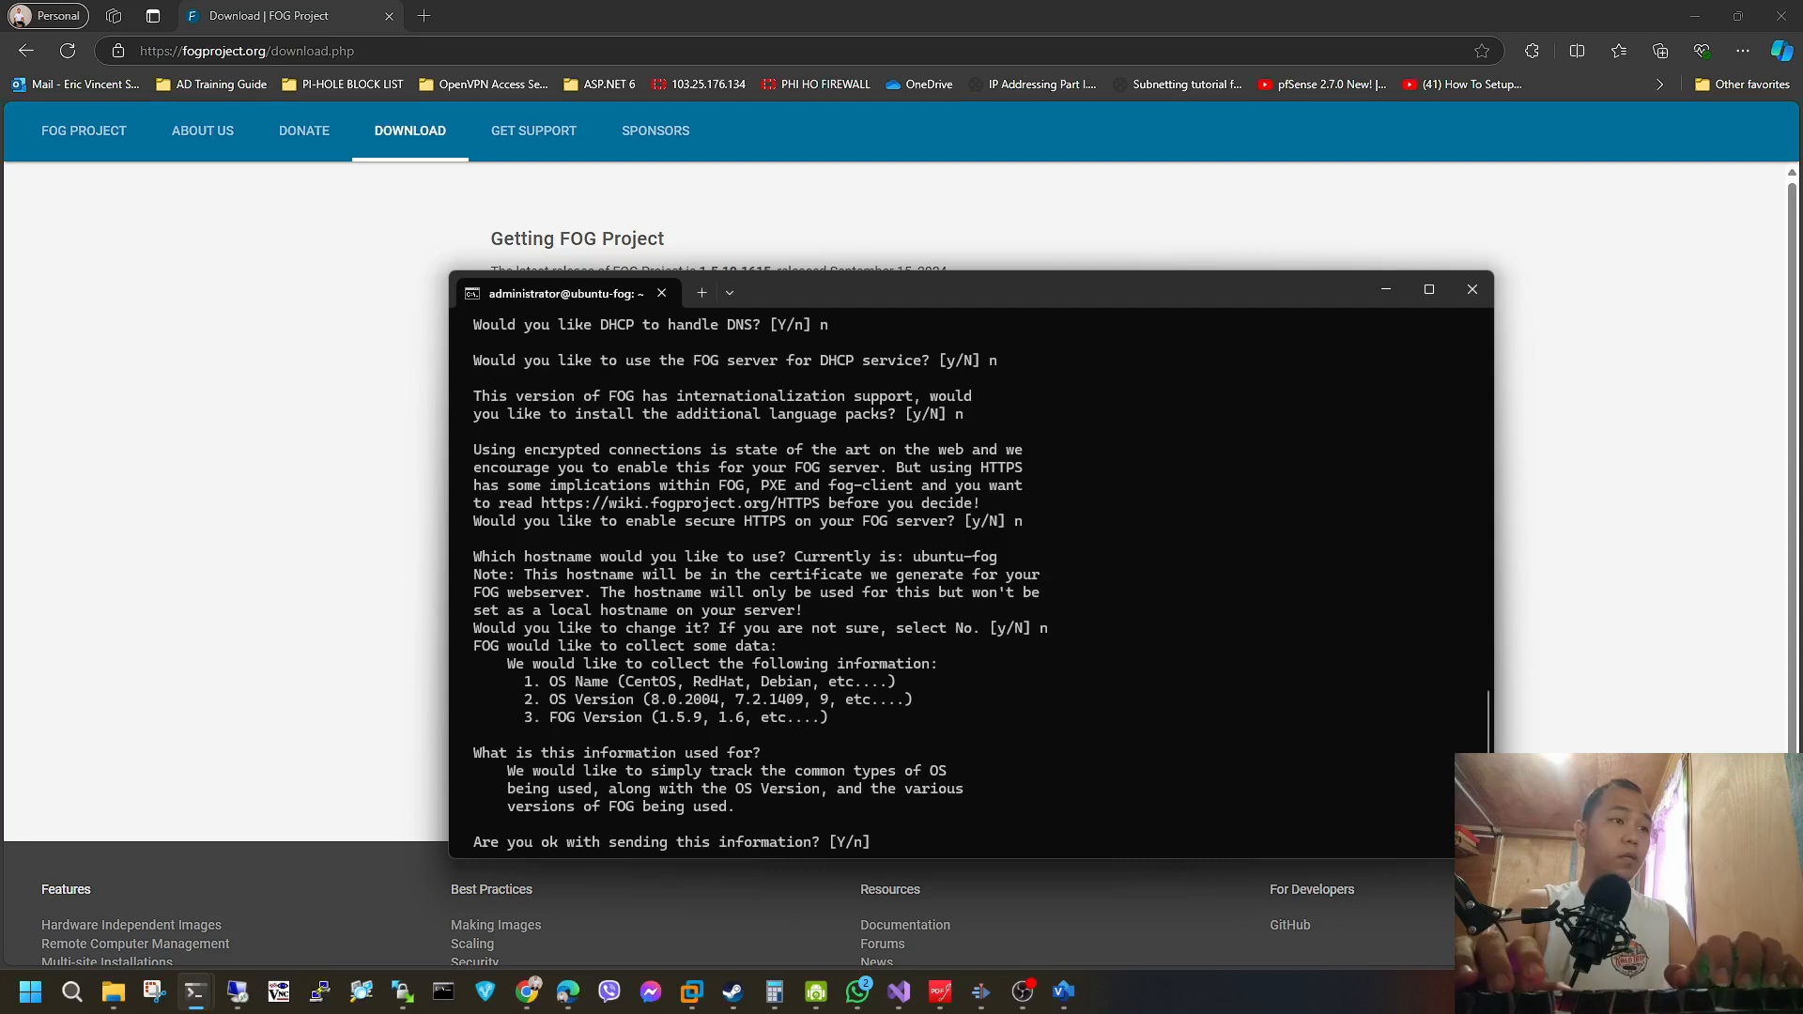
text(n)
key(Return)
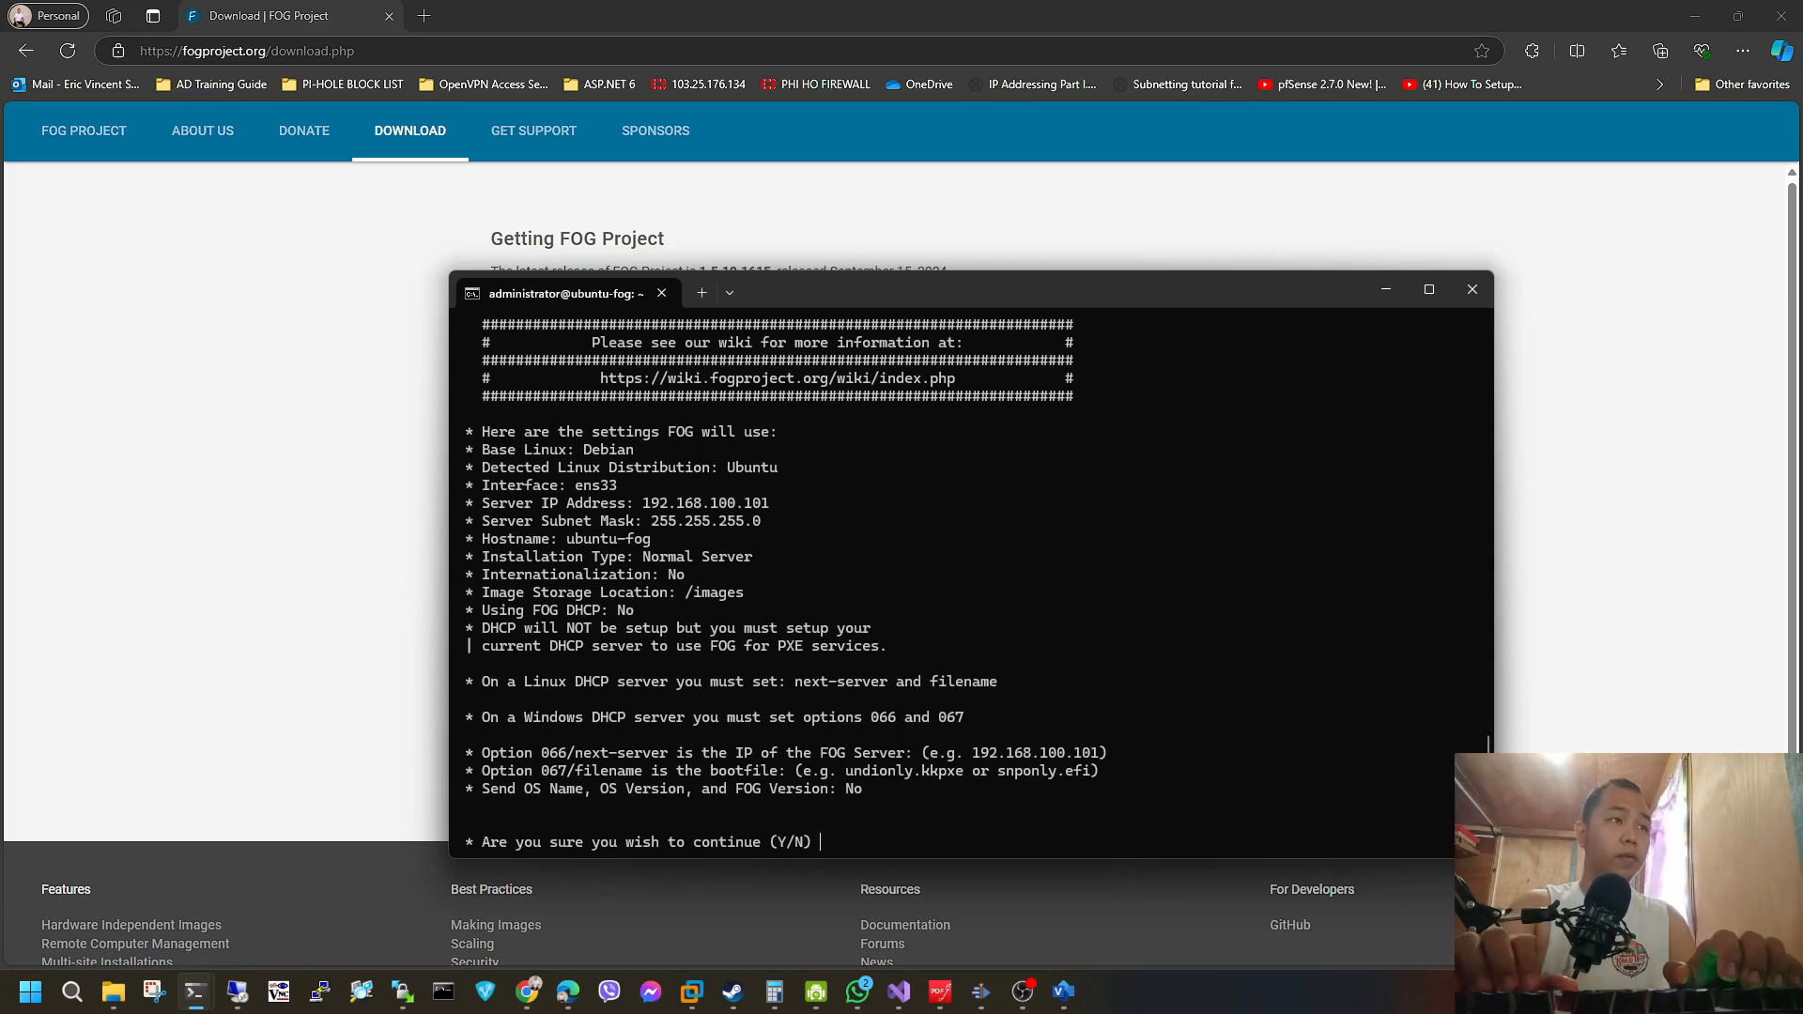
text(Y)
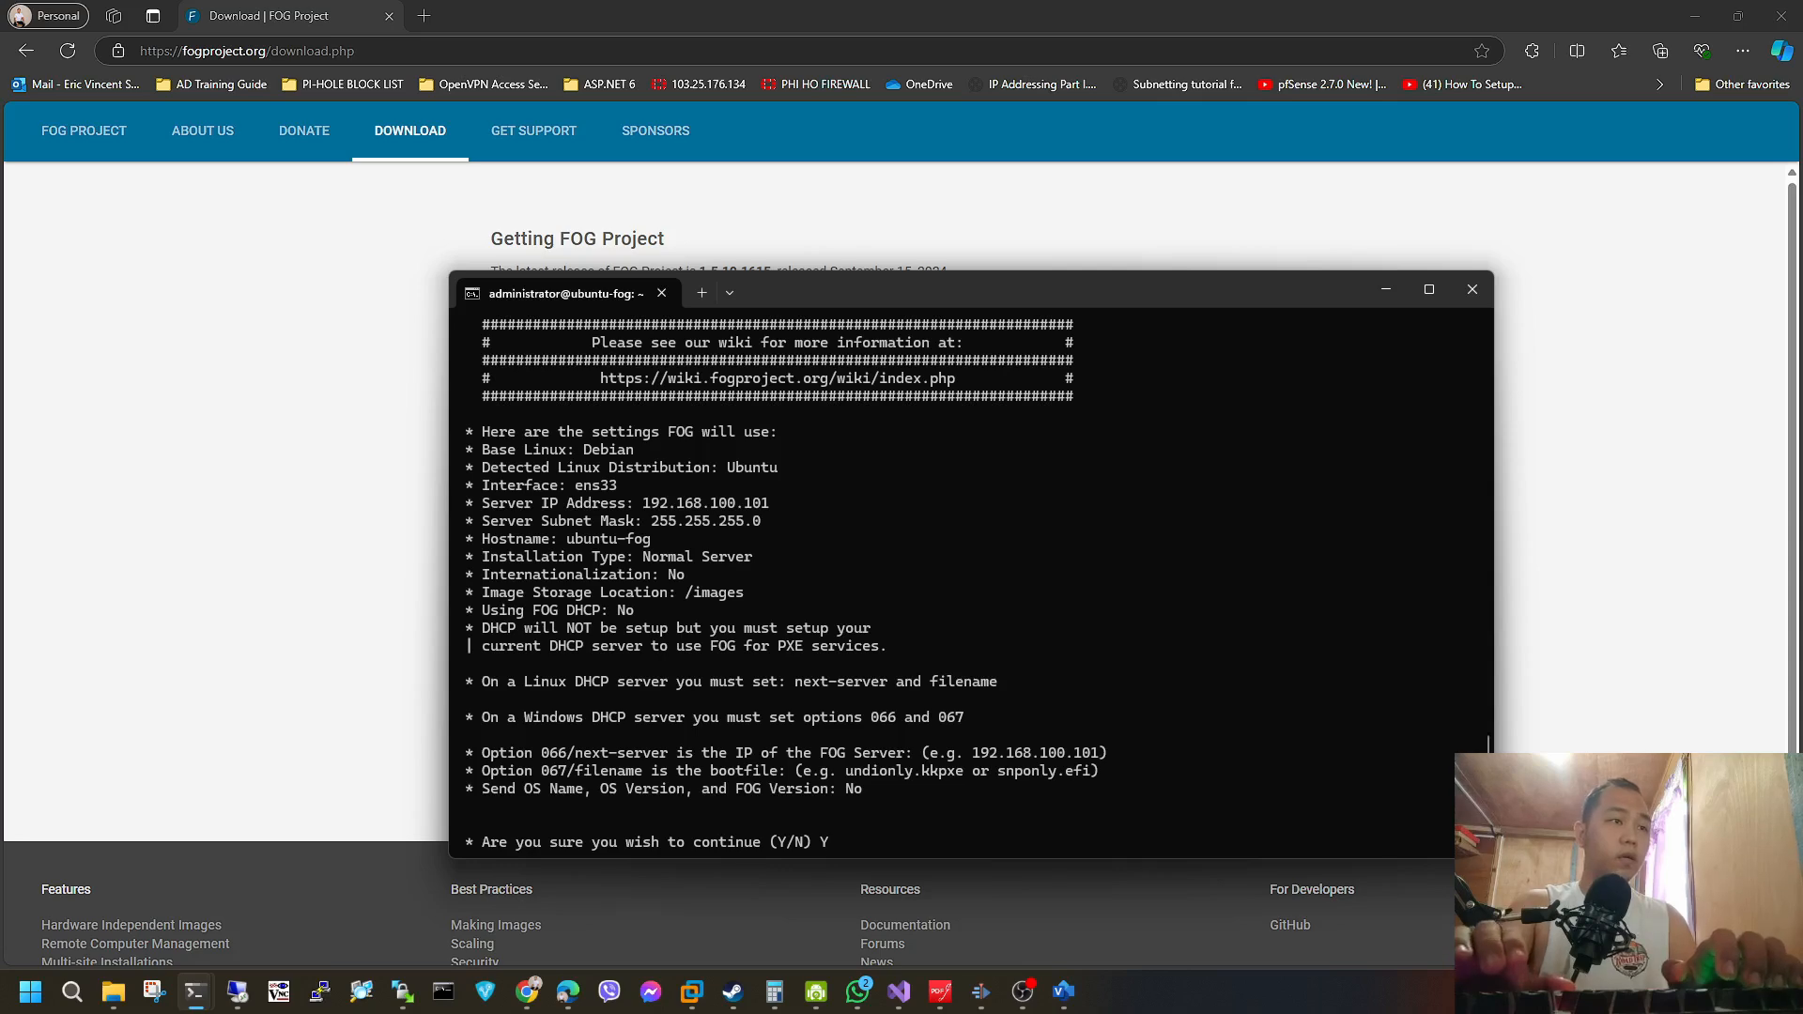
key(Return)
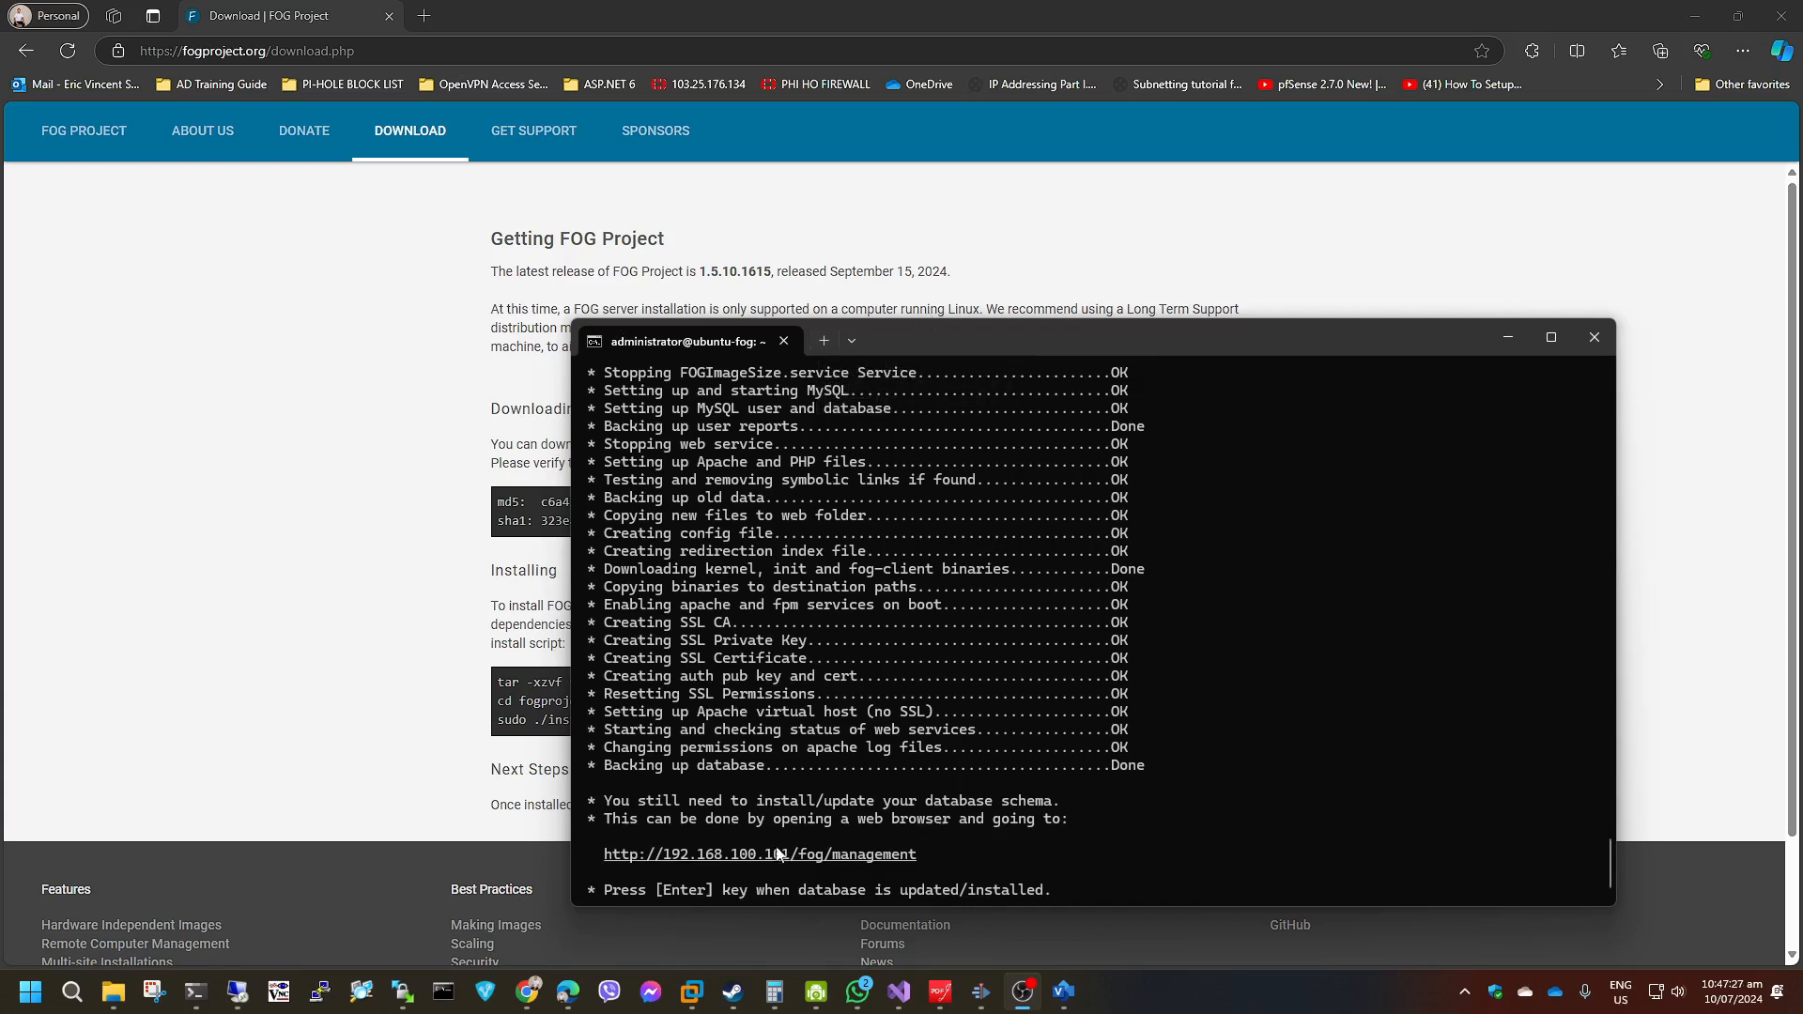
right_click(642, 853)
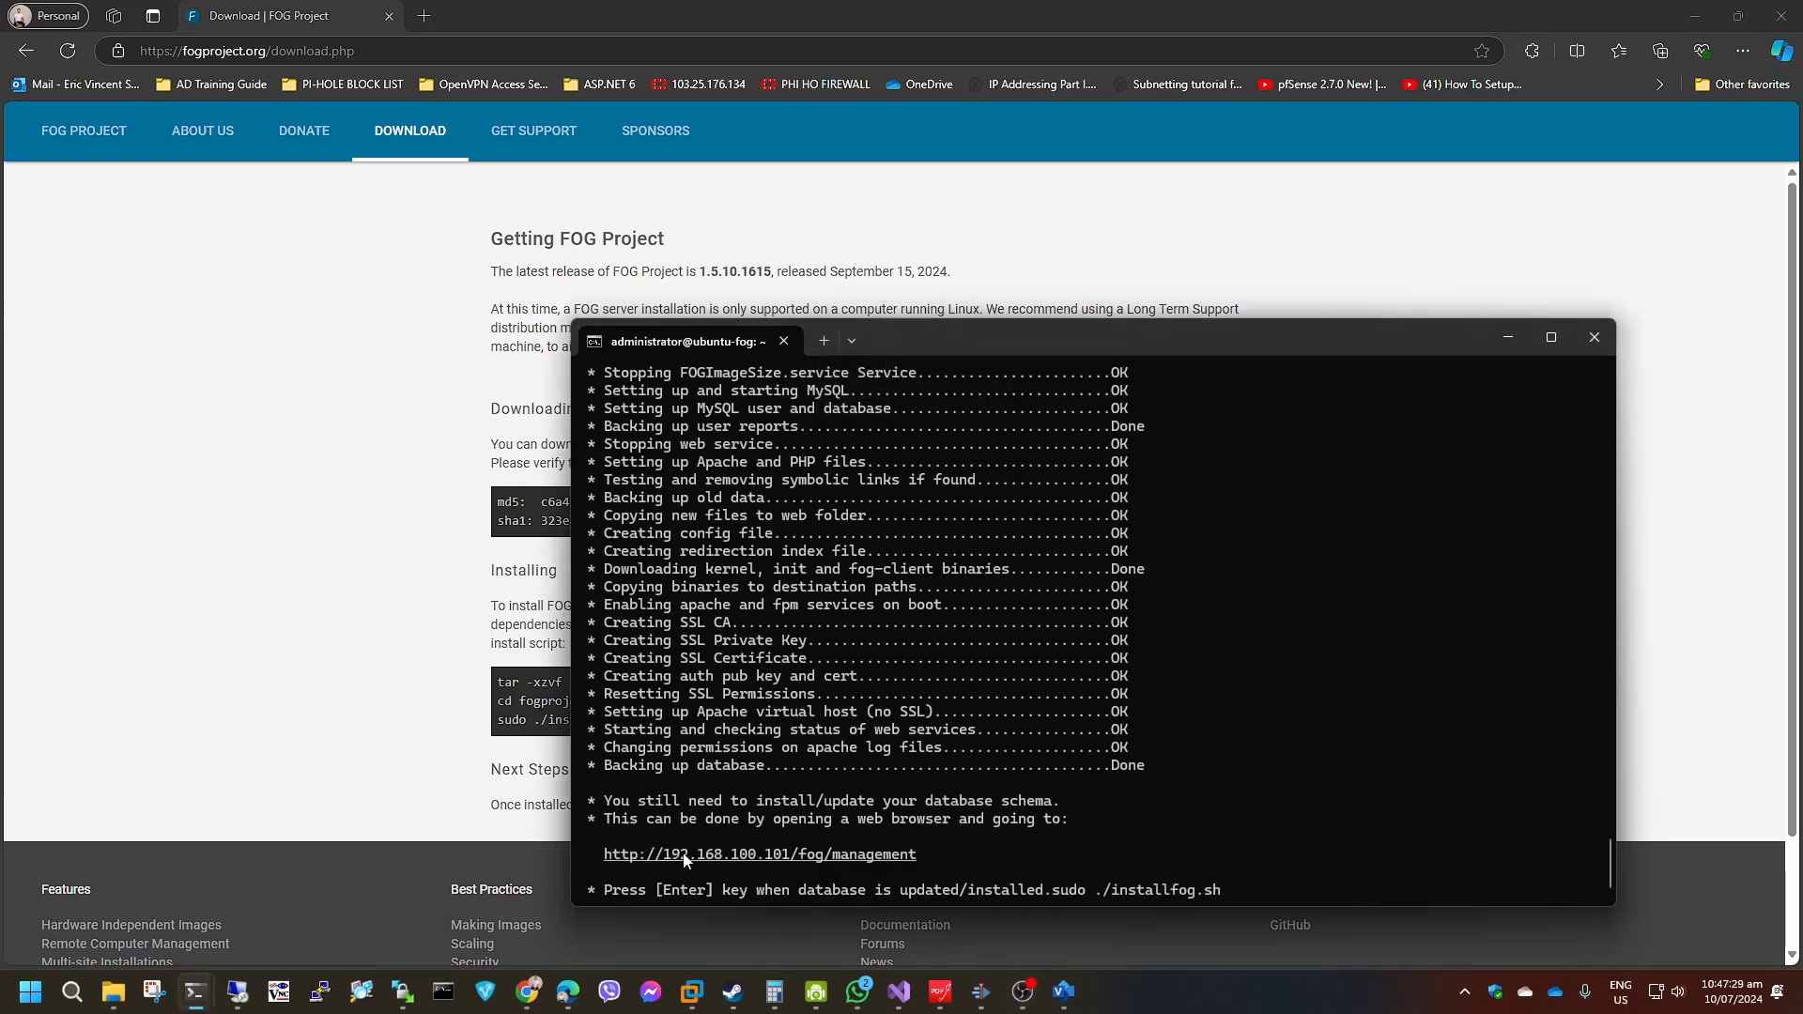
right_click(697, 858)
drag(976, 348, 1802, 188)
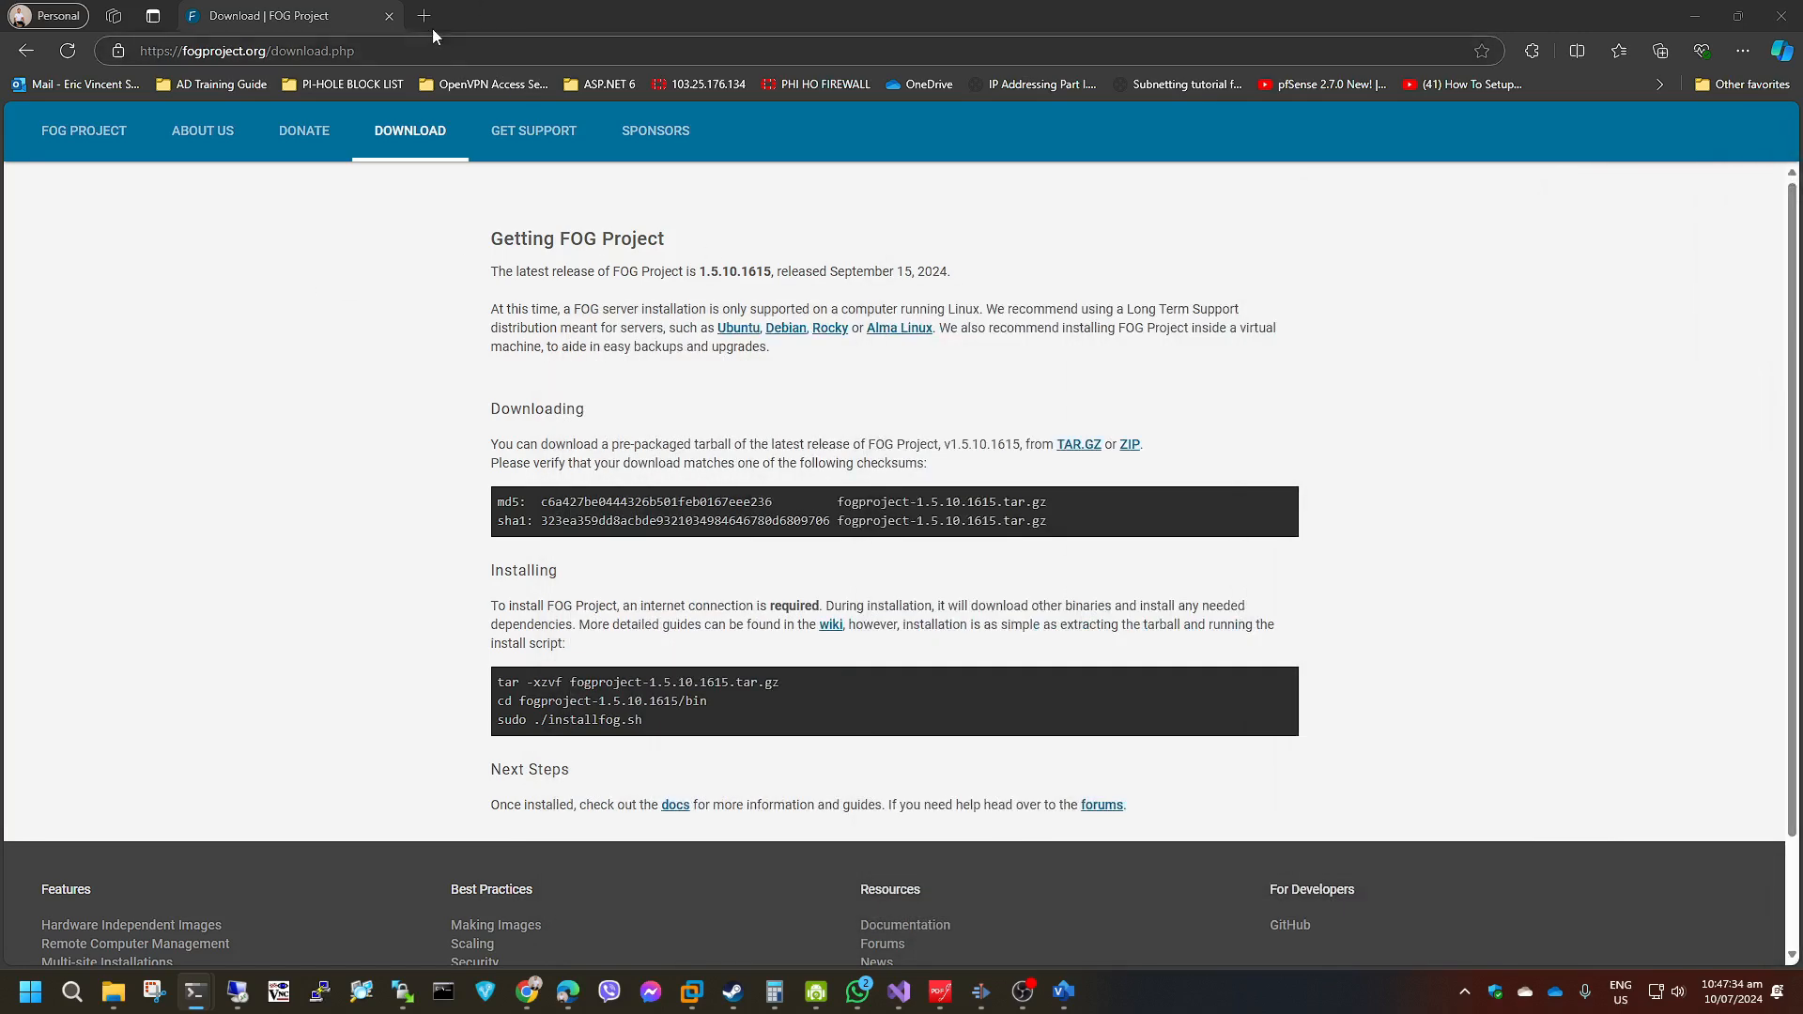
click(423, 16)
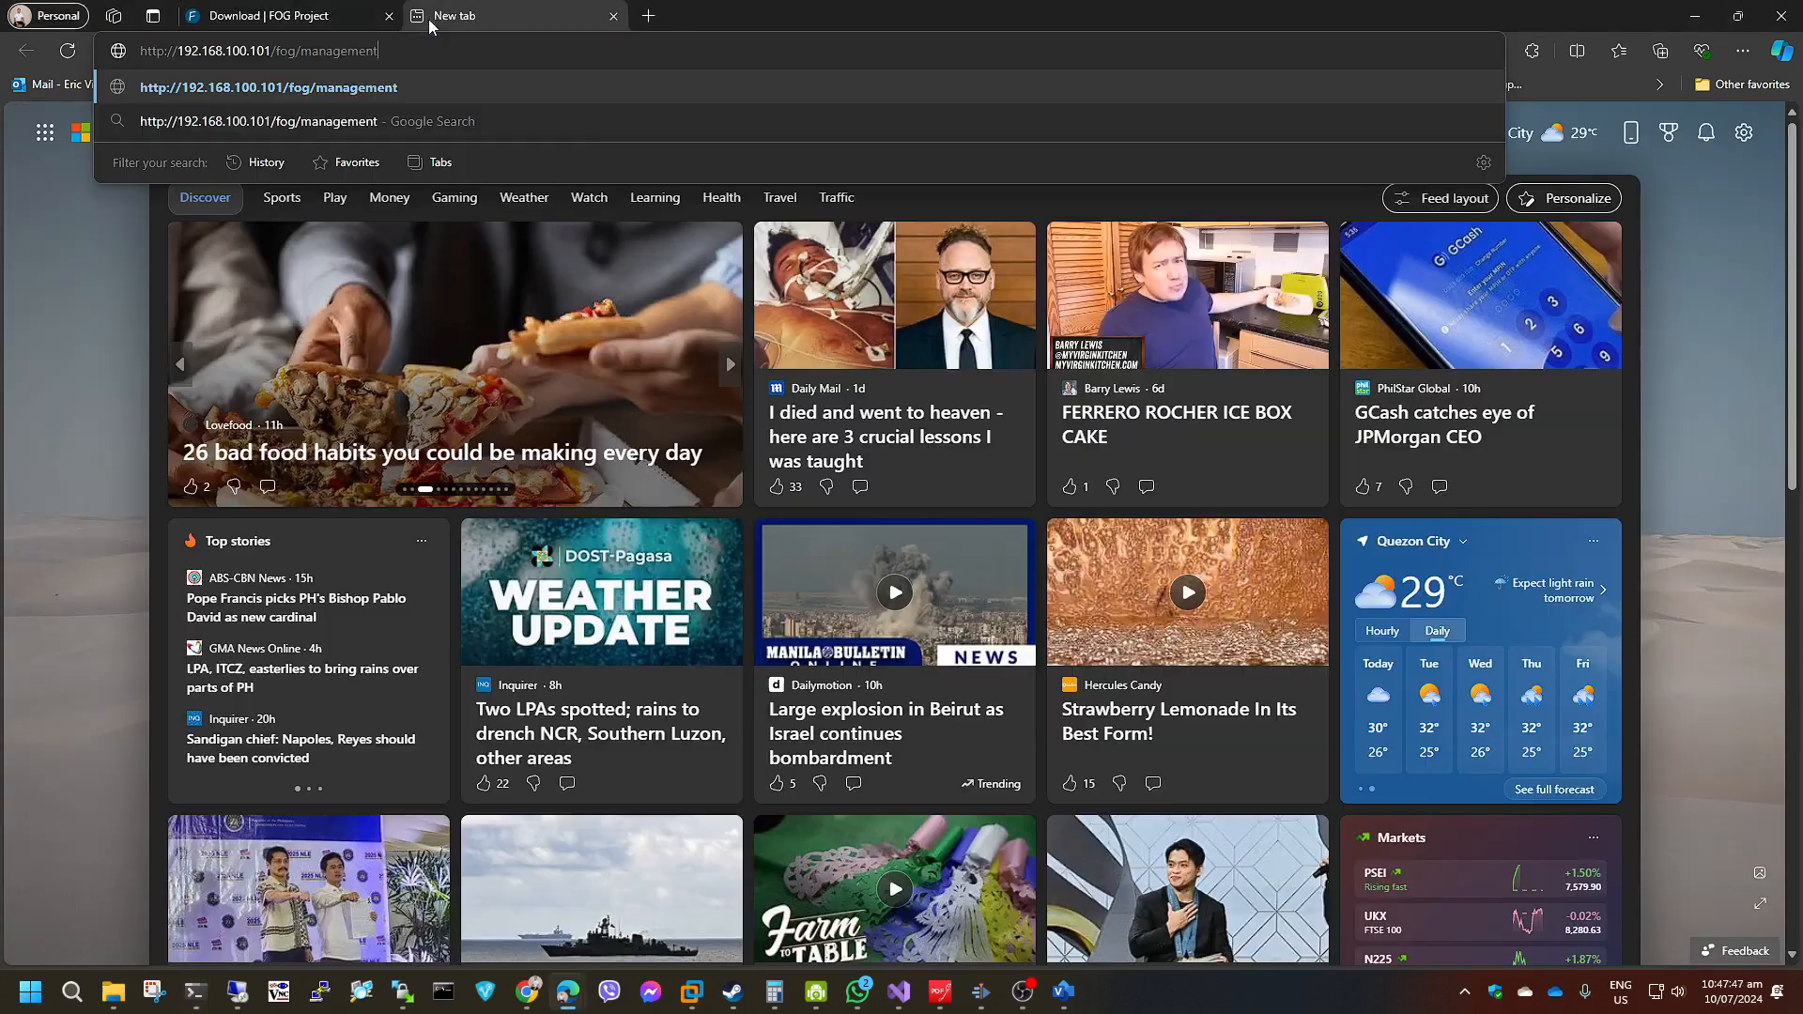
key(Return)
click(850, 462)
click(57, 195)
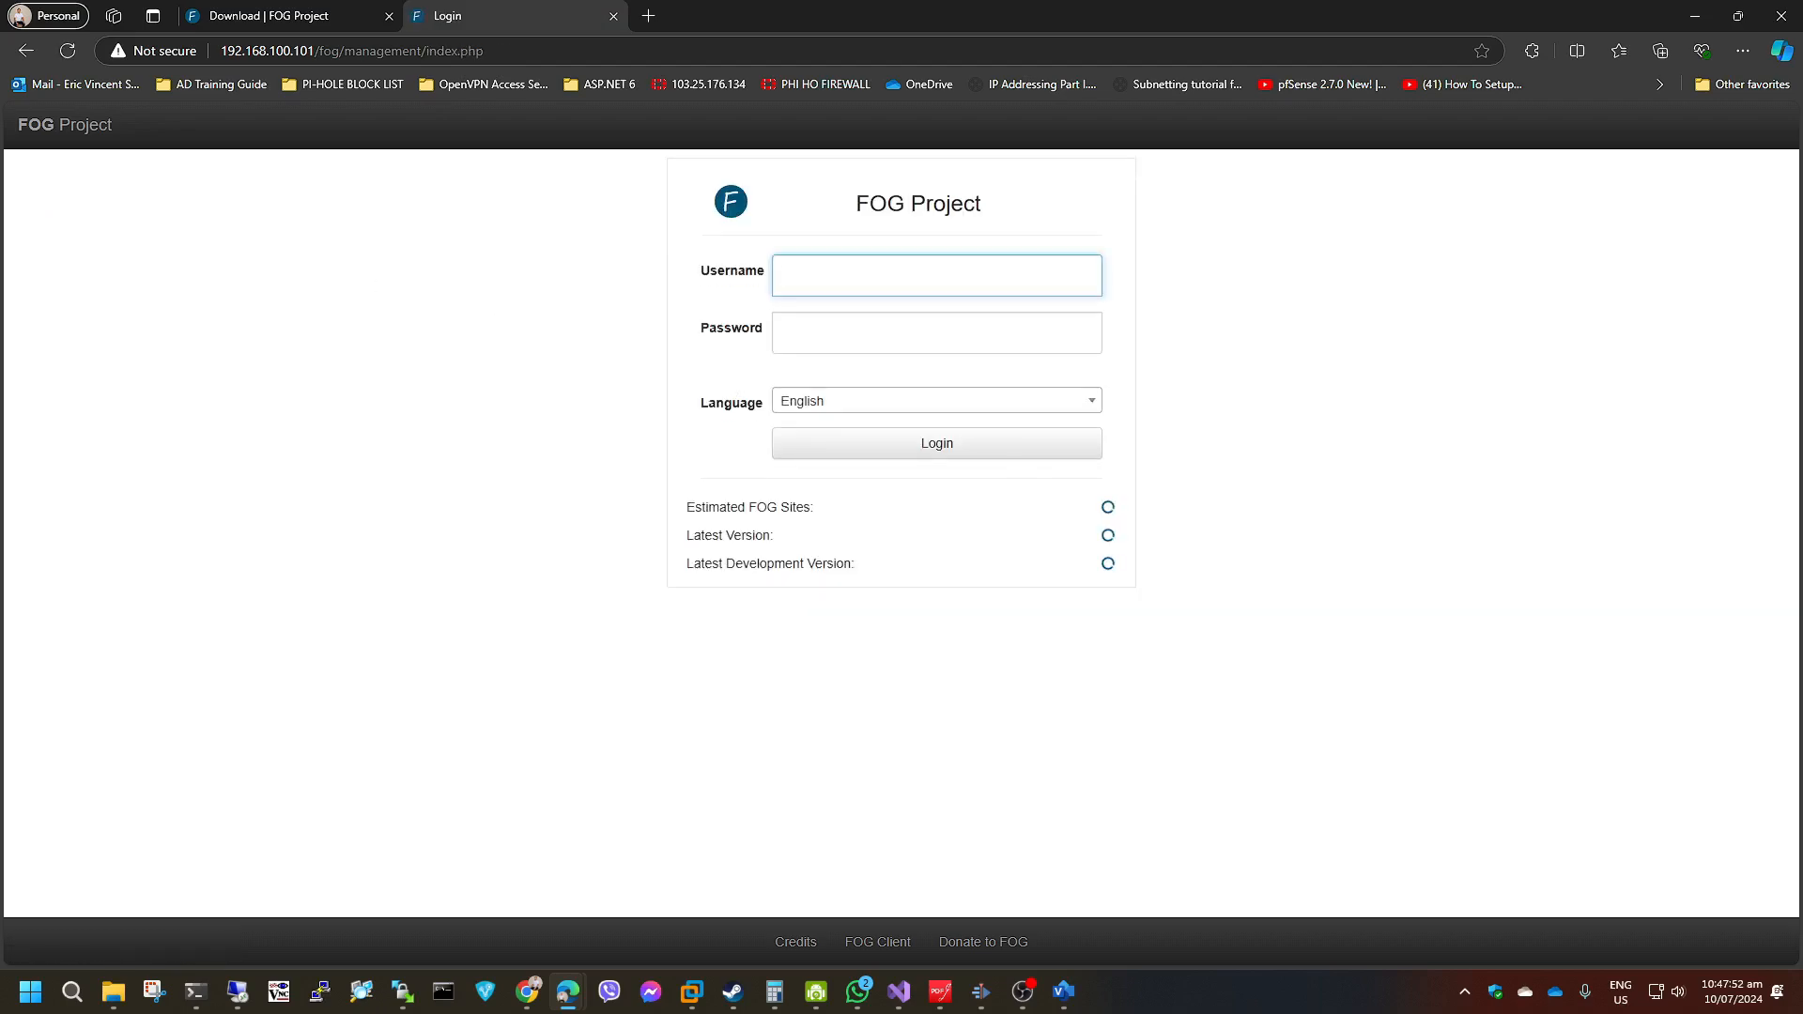
drag(1800, 208, 713, 204)
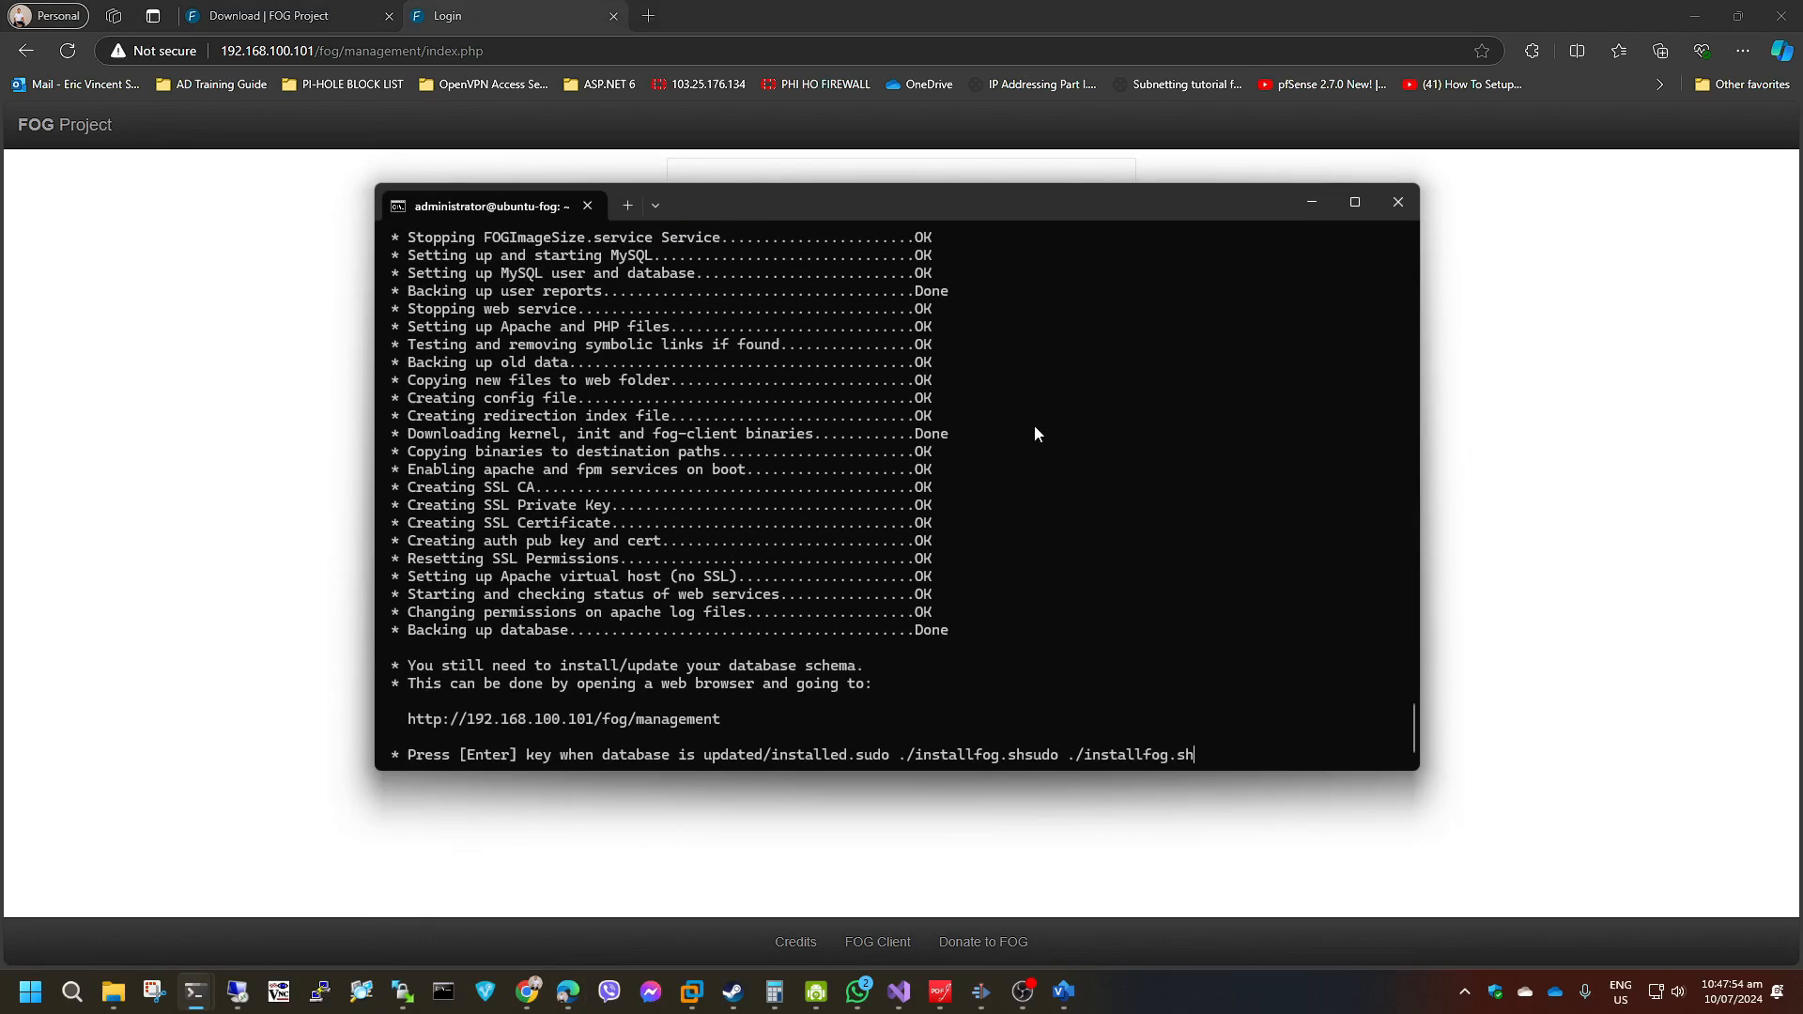
key(Return)
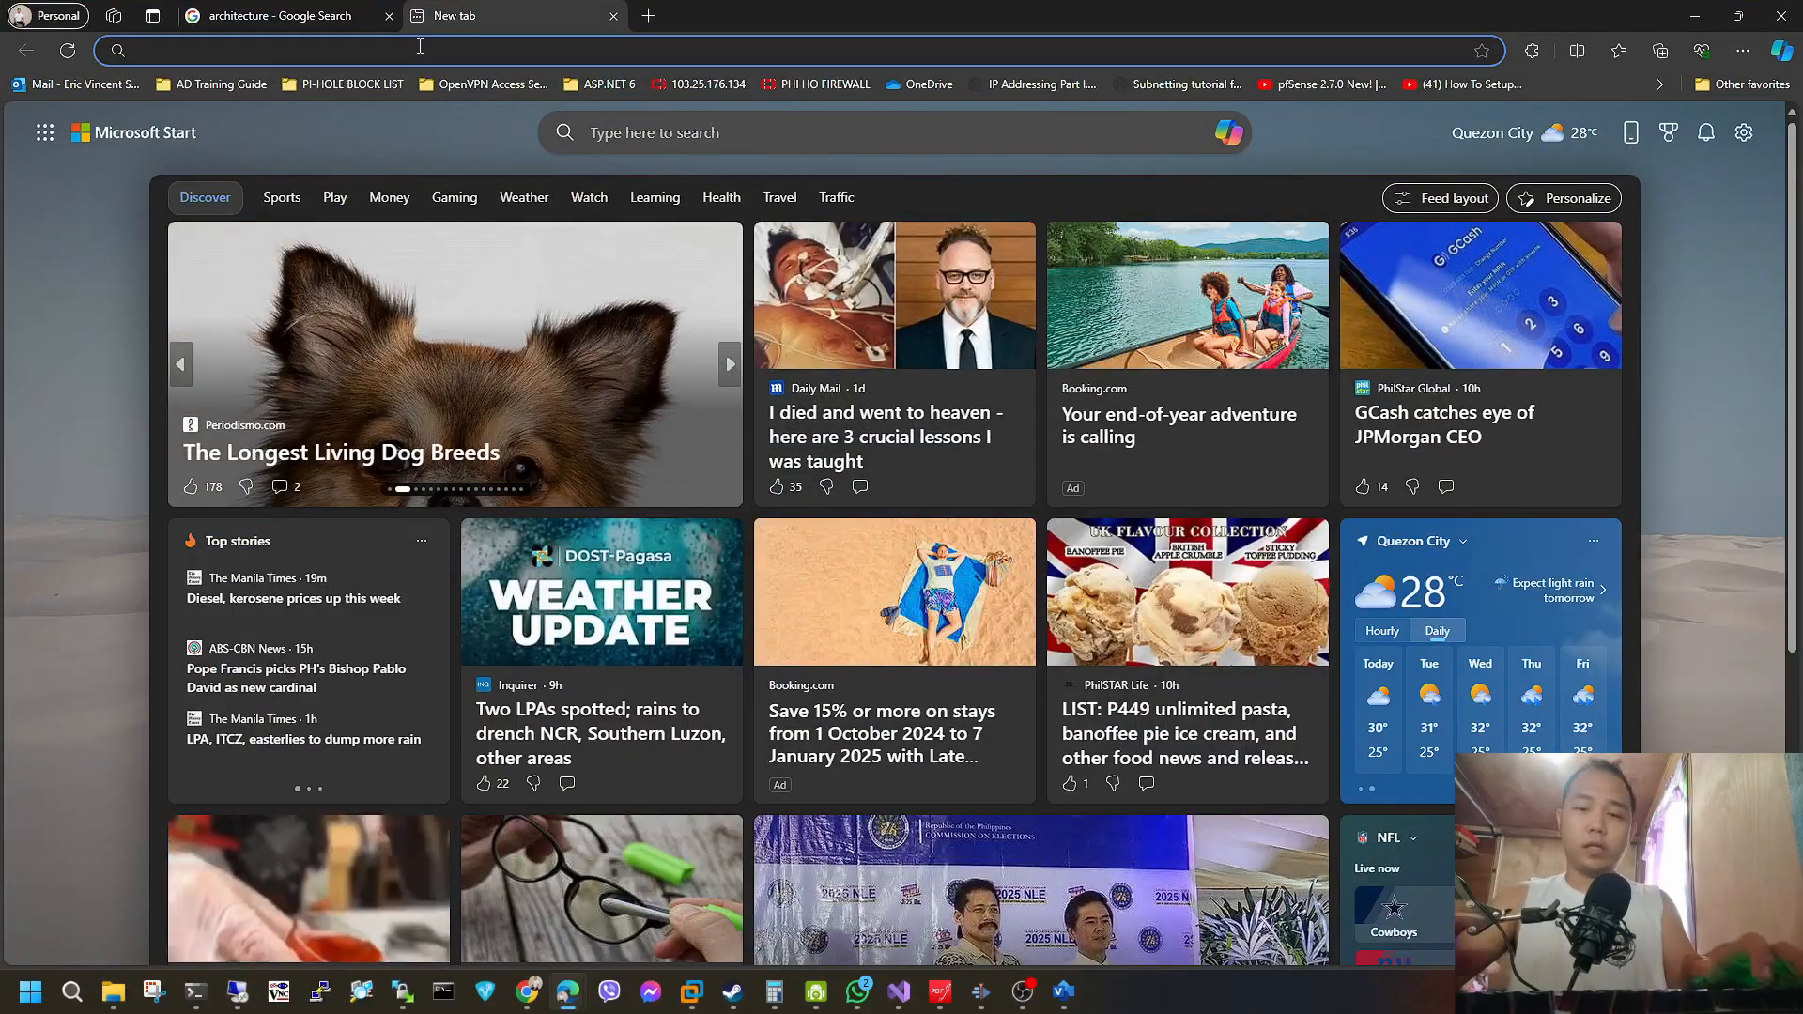
Open the pfSense web interface at 192.168.100.1 and go to its DHCP Server settings.
text(192.168.100.1)
key(Return)
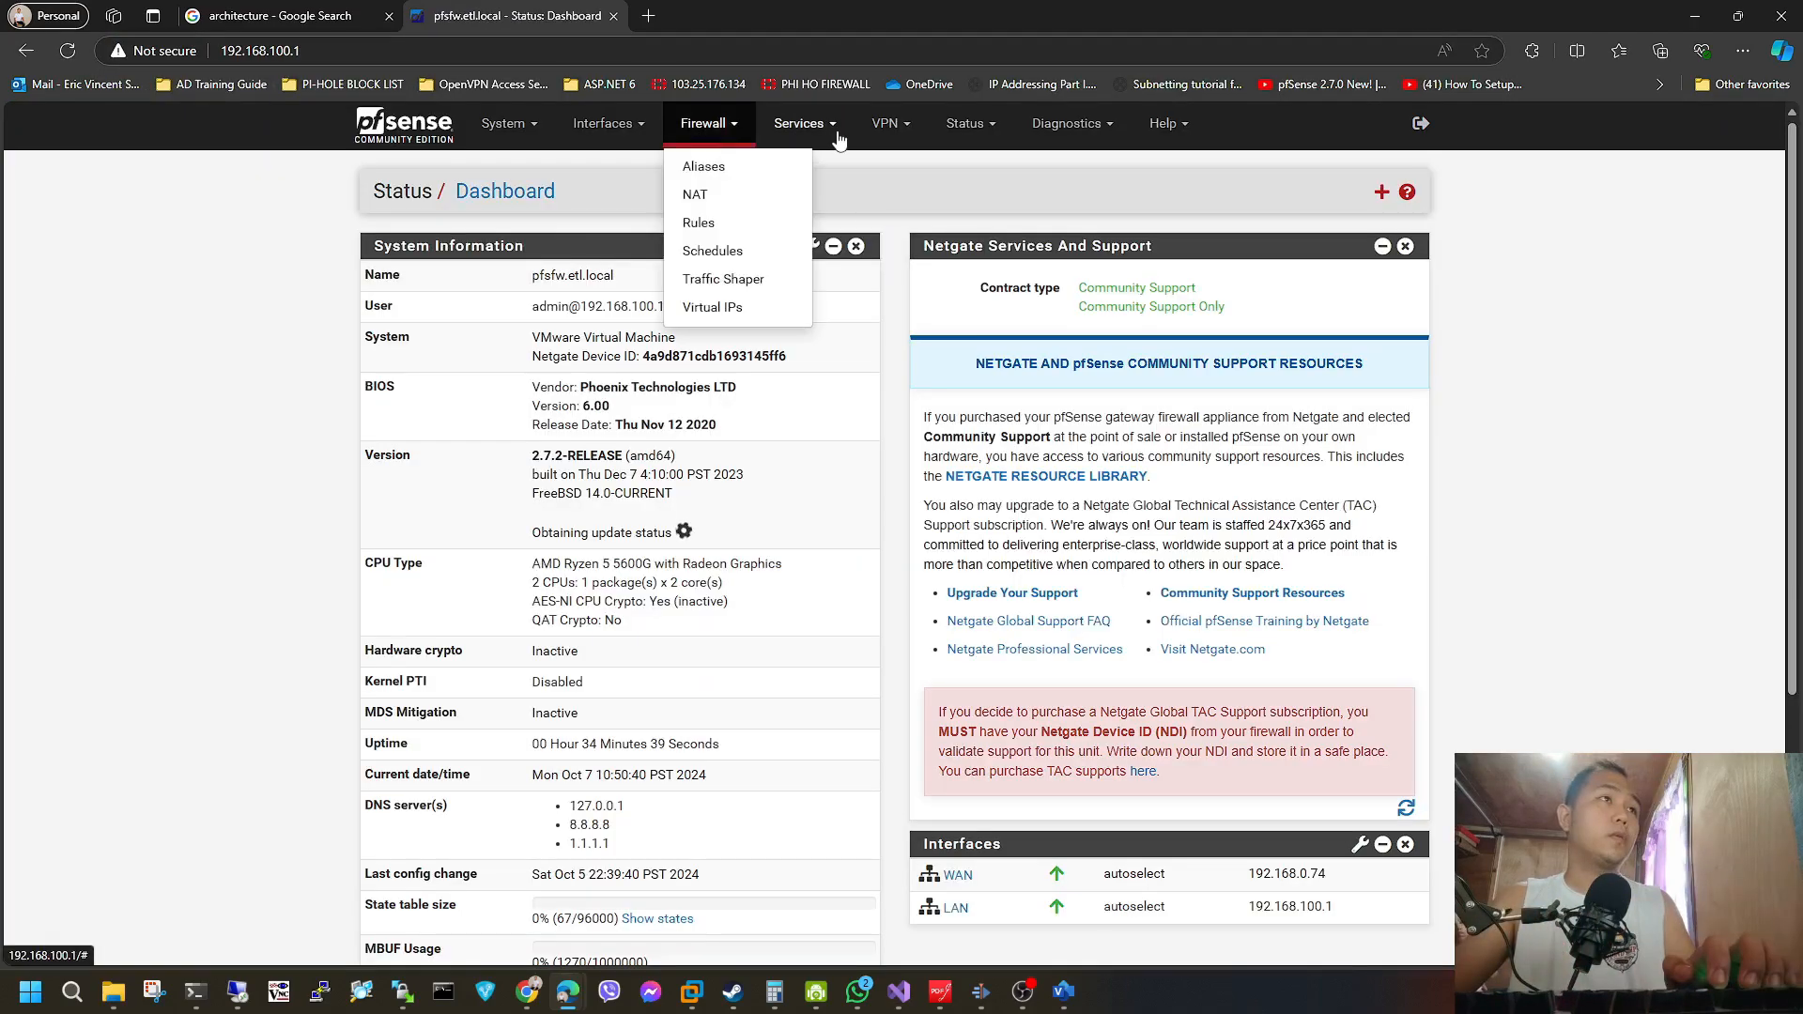
click(836, 130)
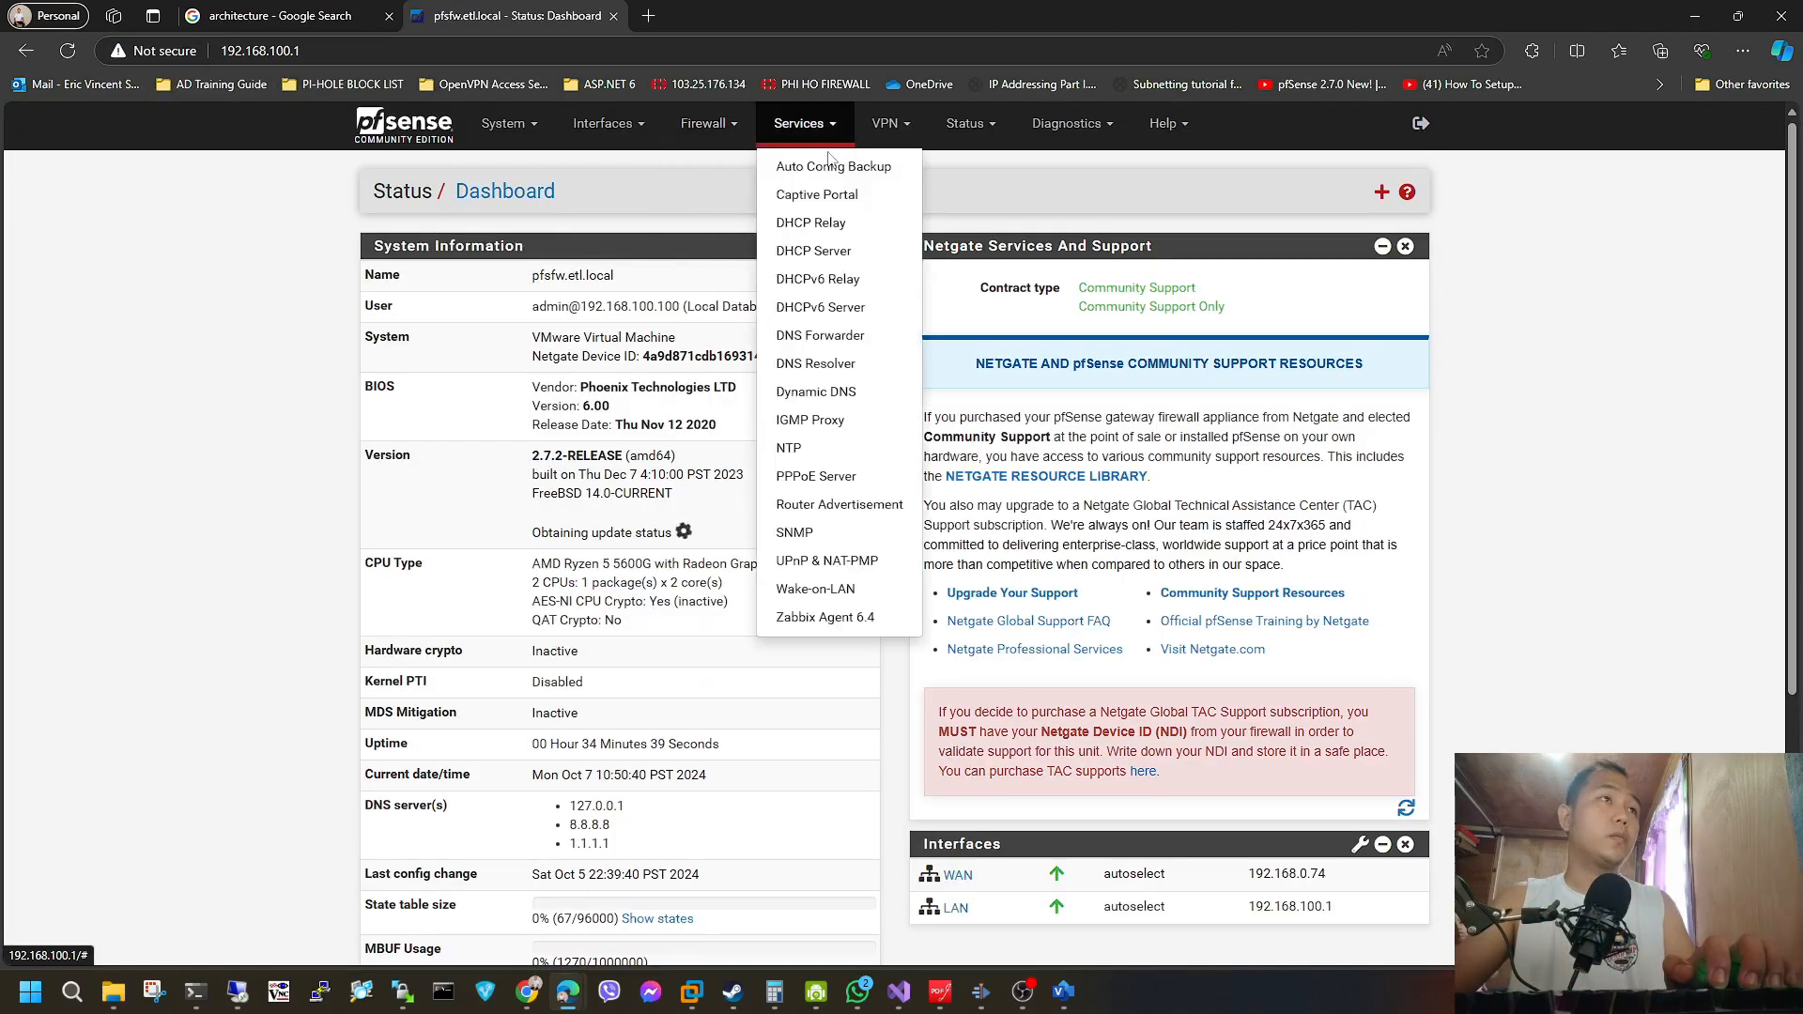
click(796, 252)
Show the advanced Network Booting options of the DHCP server and set Next Server to 192.168.100.101.
scroll(617, 533, down, 13)
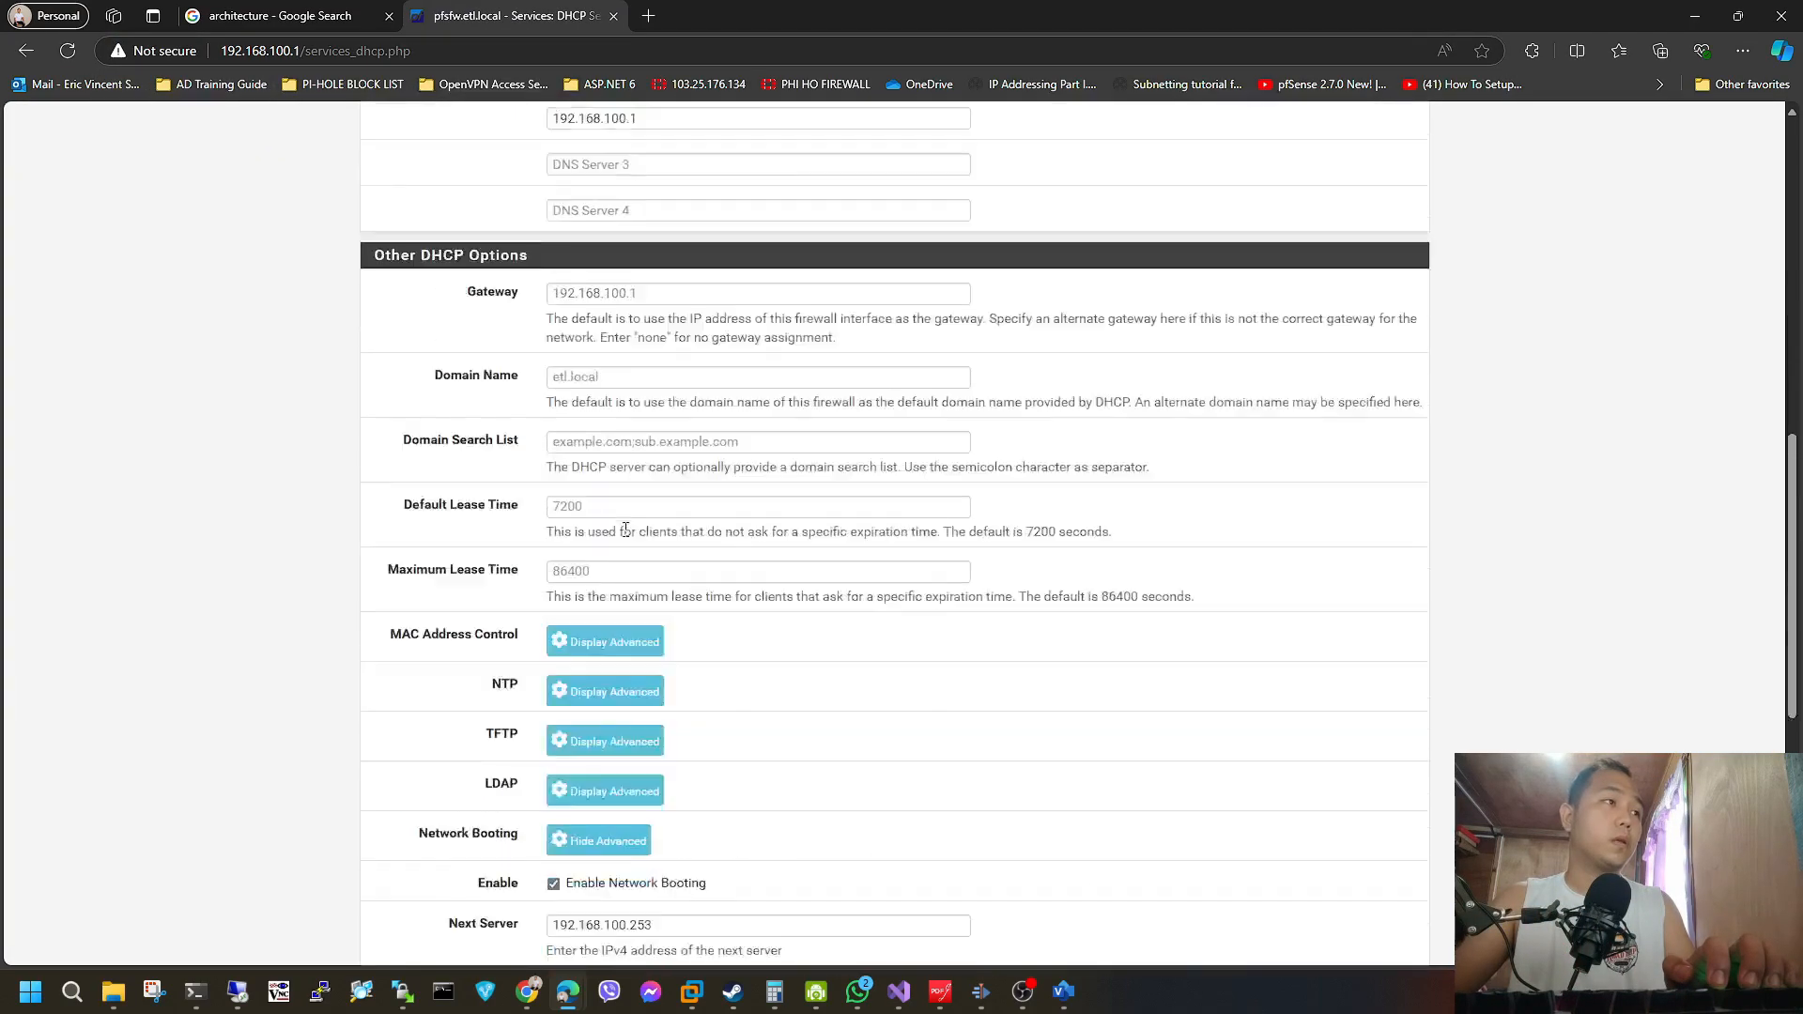
click(617, 574)
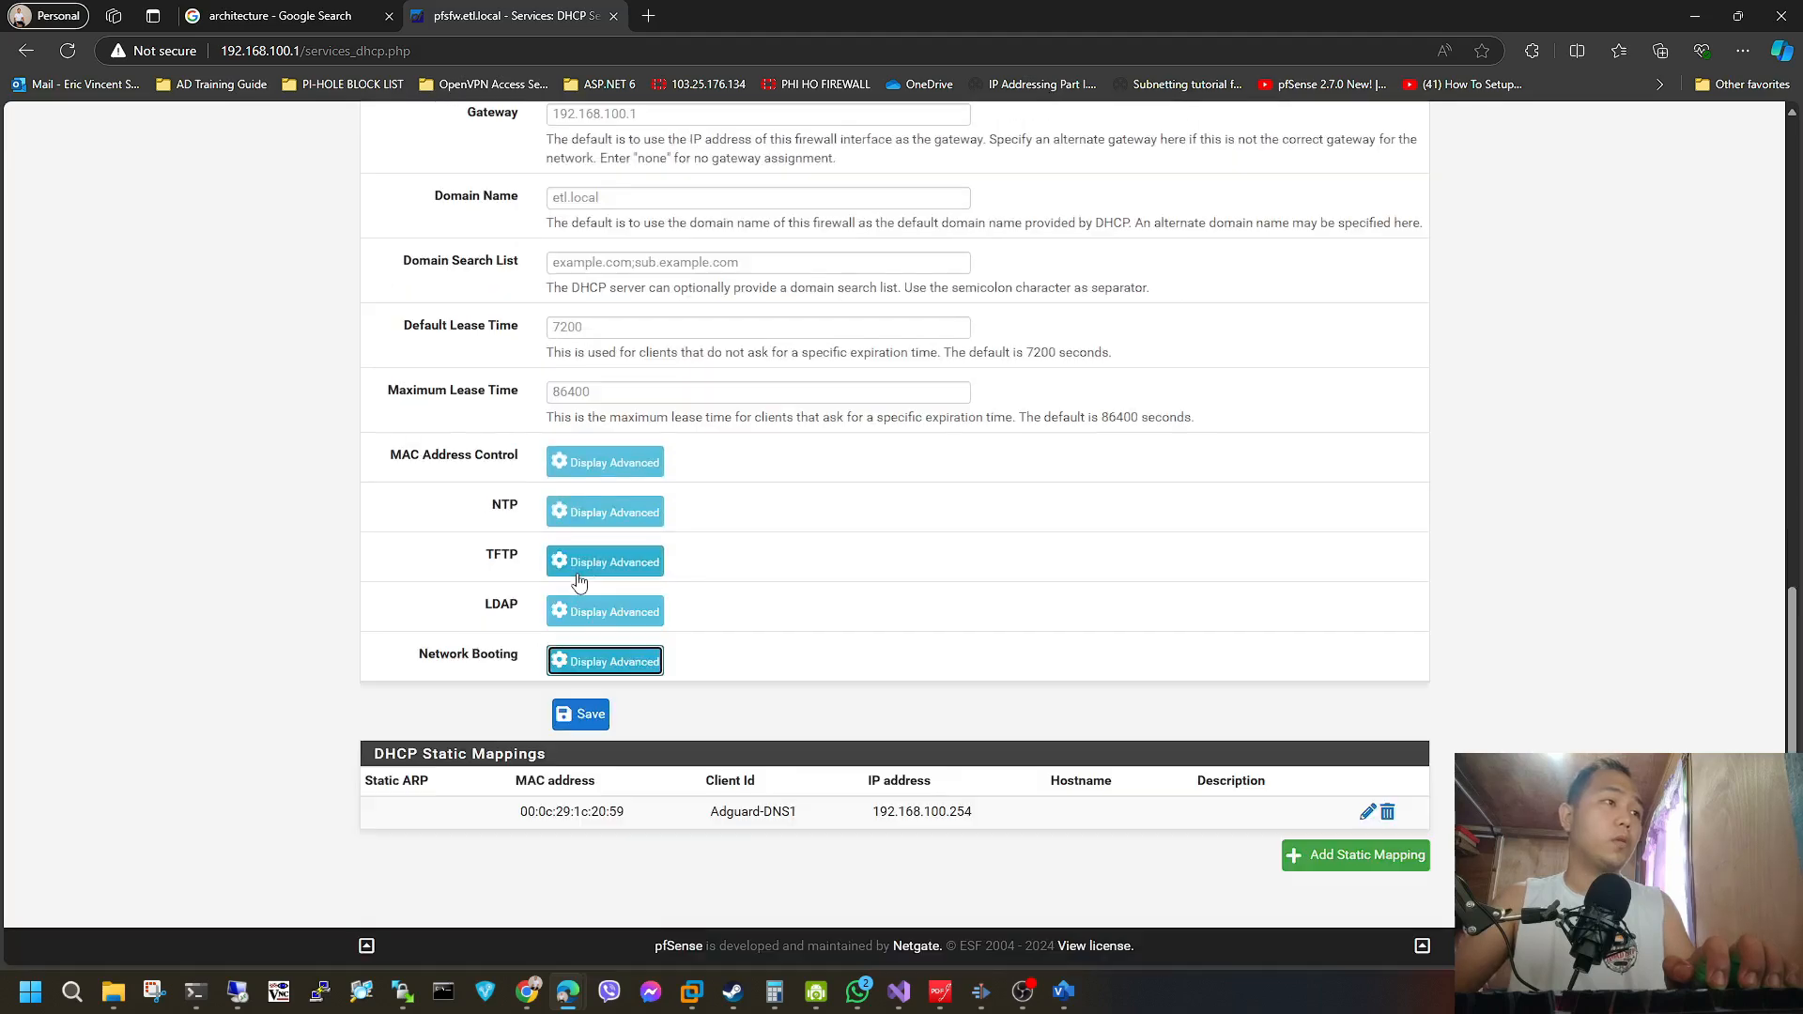
click(604, 656)
scroll(668, 456, down, 4)
key(Tab)
key(Tab)
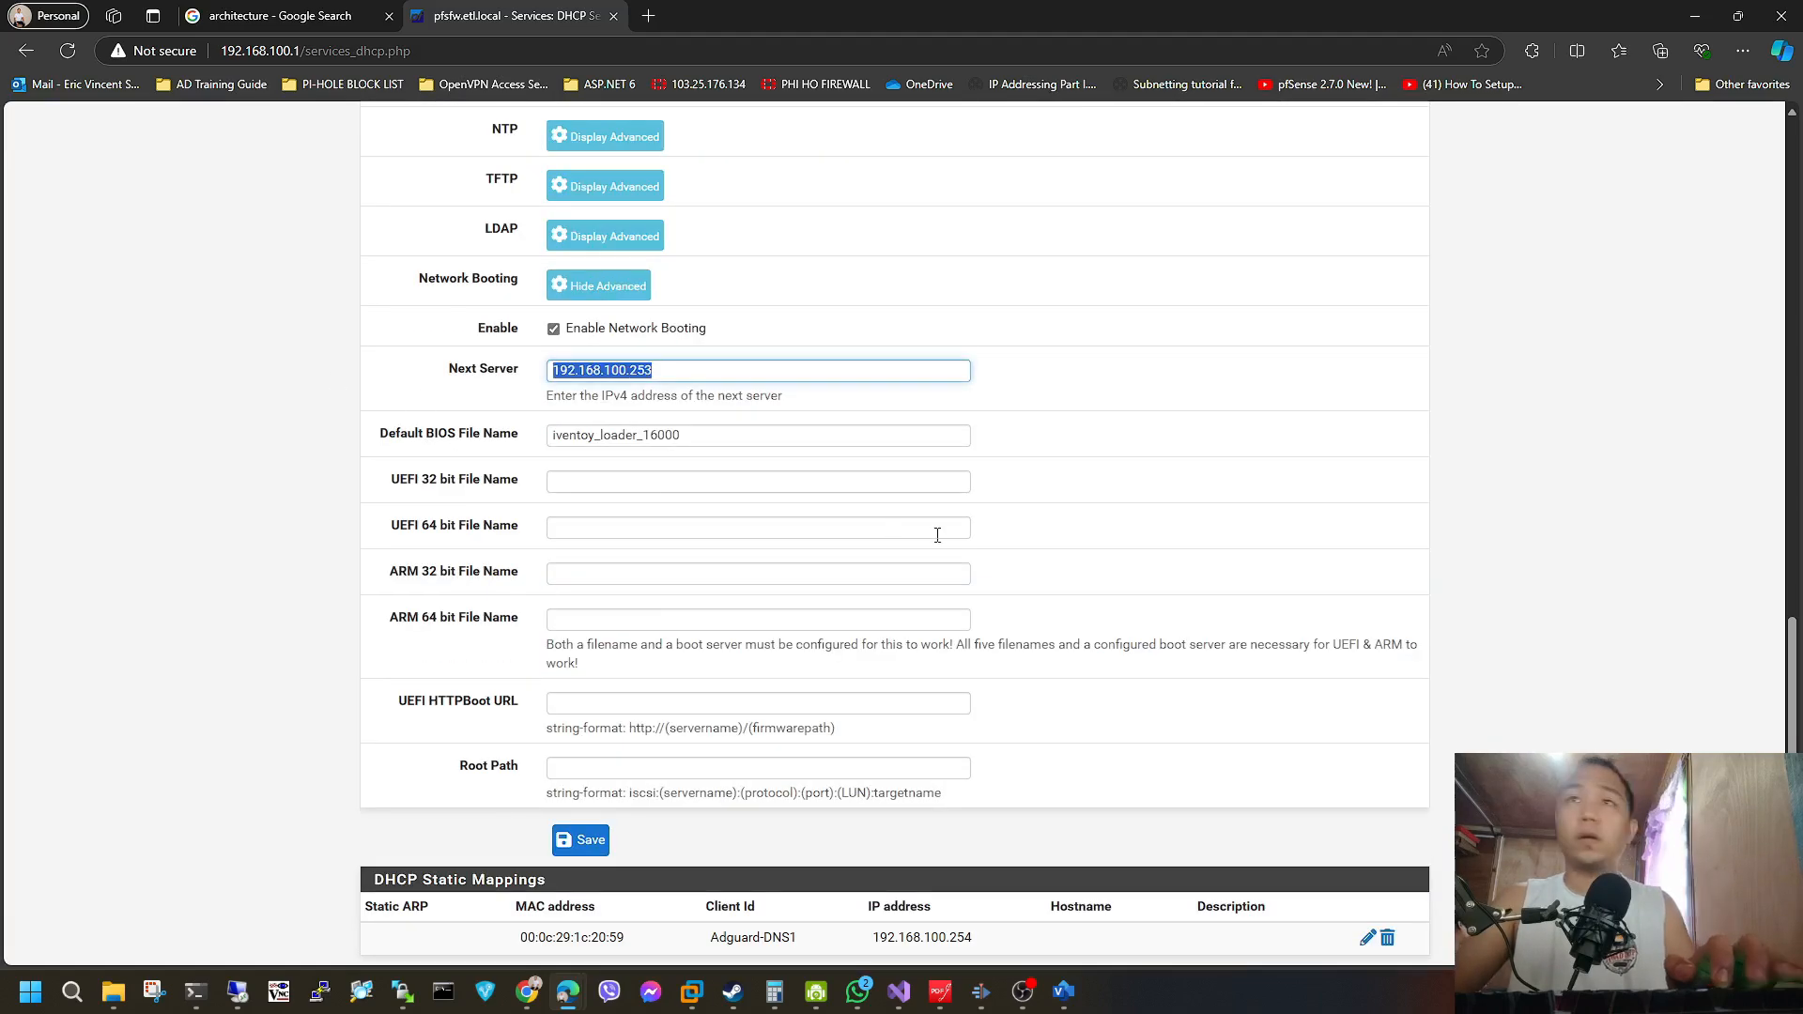
text(192.168.100.101)
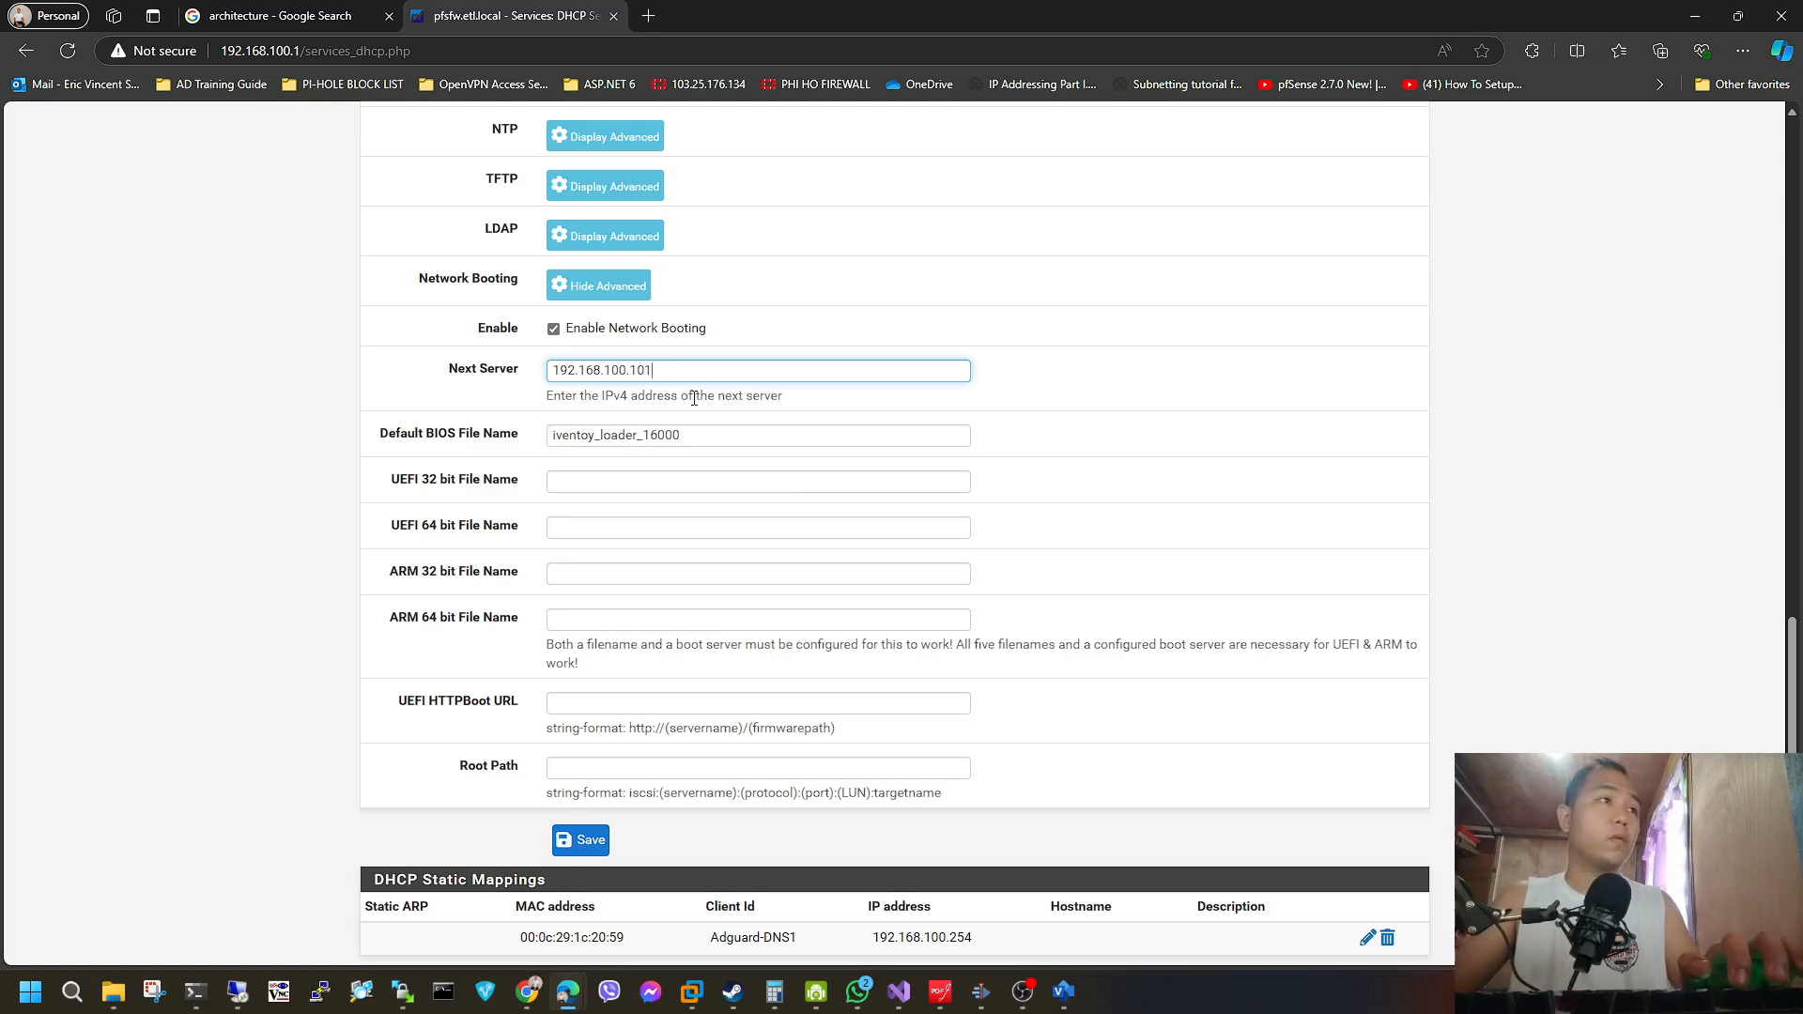
Replace the Default BIOS File Name with "unionly.kpxe".
click(704, 437)
key(BackSpace)
key(BackSpace)
key(BackSpace)
key(BackSpace)
key(BackSpace)
key(BackSpace)
key(BackSpace)
key(BackSpace)
key(BackSpace)
key(BackSpace)
key(BackSpace)
key(BackSpace)
key(BackSpace)
key(BackSpace)
key(BackSpace)
key(BackSpace)
key(BackSpace)
key(BackSpace)
key(BackSpace)
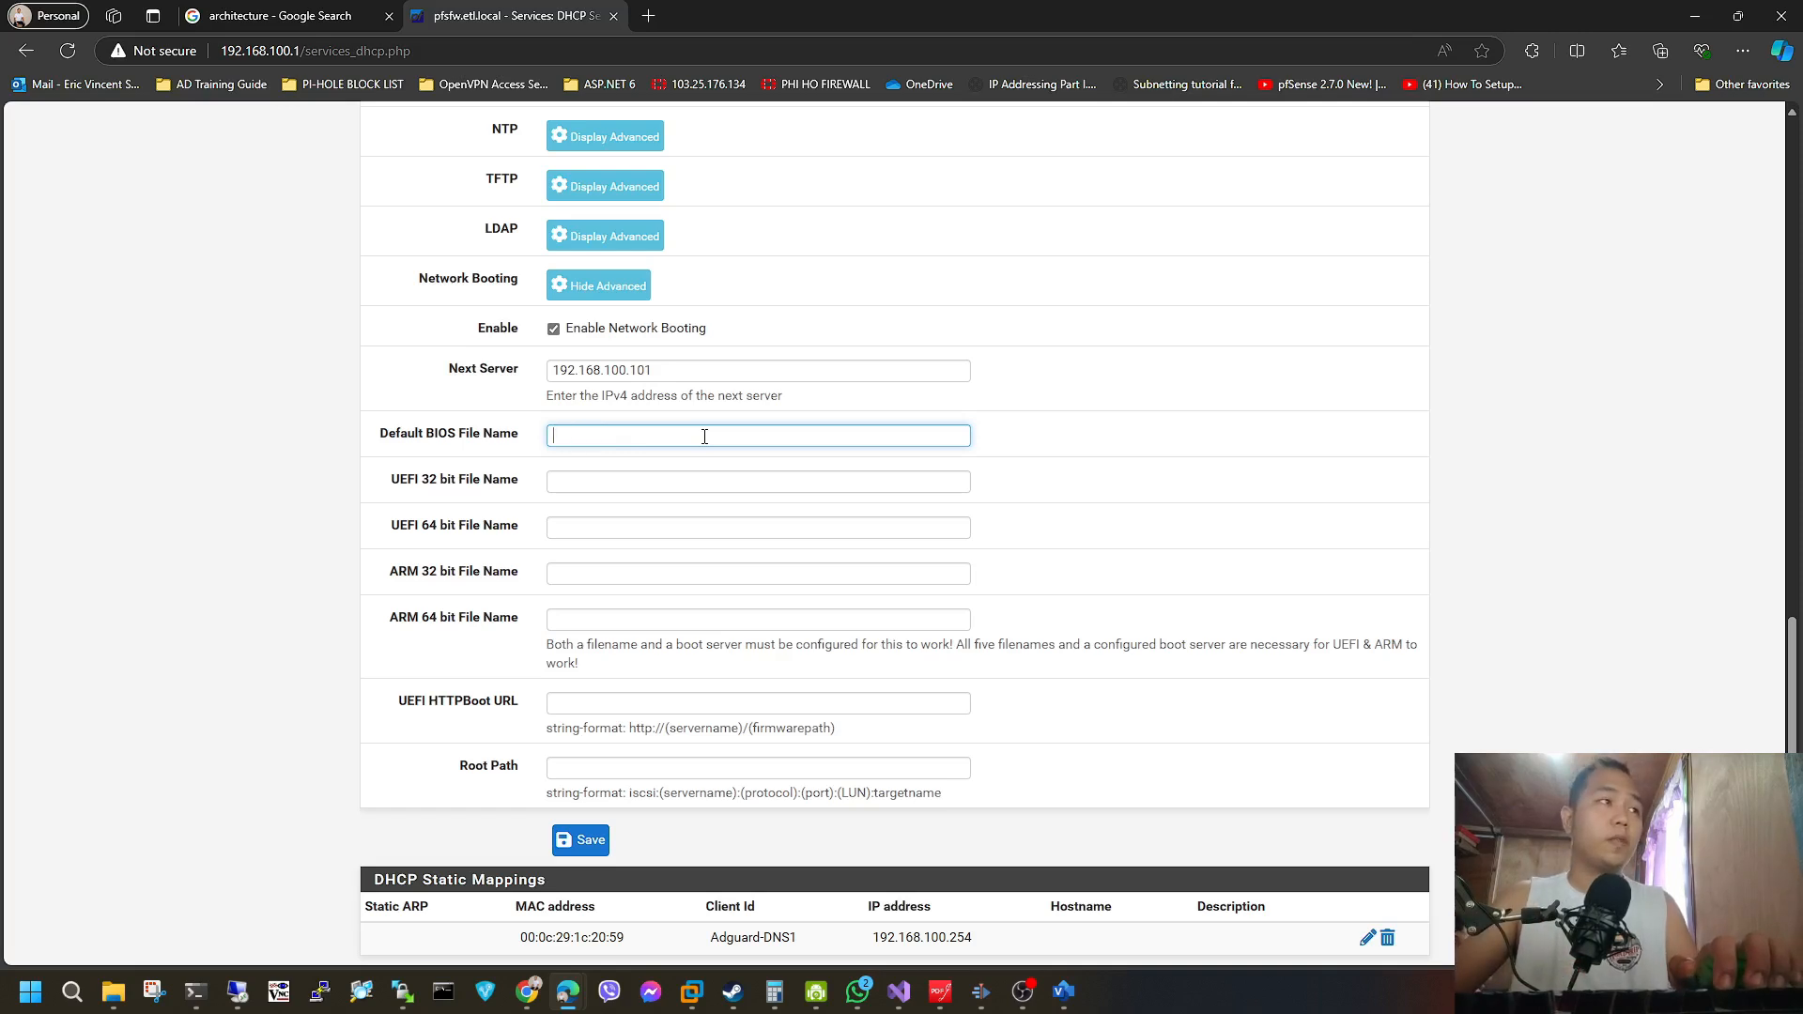
text(unionly.kpxe)
Set the UEFI 32 bit file name to i386-efi/snponly.efi, UEFI 64 bit to snponly.efi and ARM 64 bit to arm64-efi/snponly.efi.
click(668, 481)
text(i386-efi/snponly.efi)
click(733, 528)
text(snponly.efi)
click(752, 620)
text(arm64-efi/snponly.efi)
Correct the Default BIOS File Name to undionly.kpxe, and save and apply the DHCP server changes.
scroll(752, 620, up, 2)
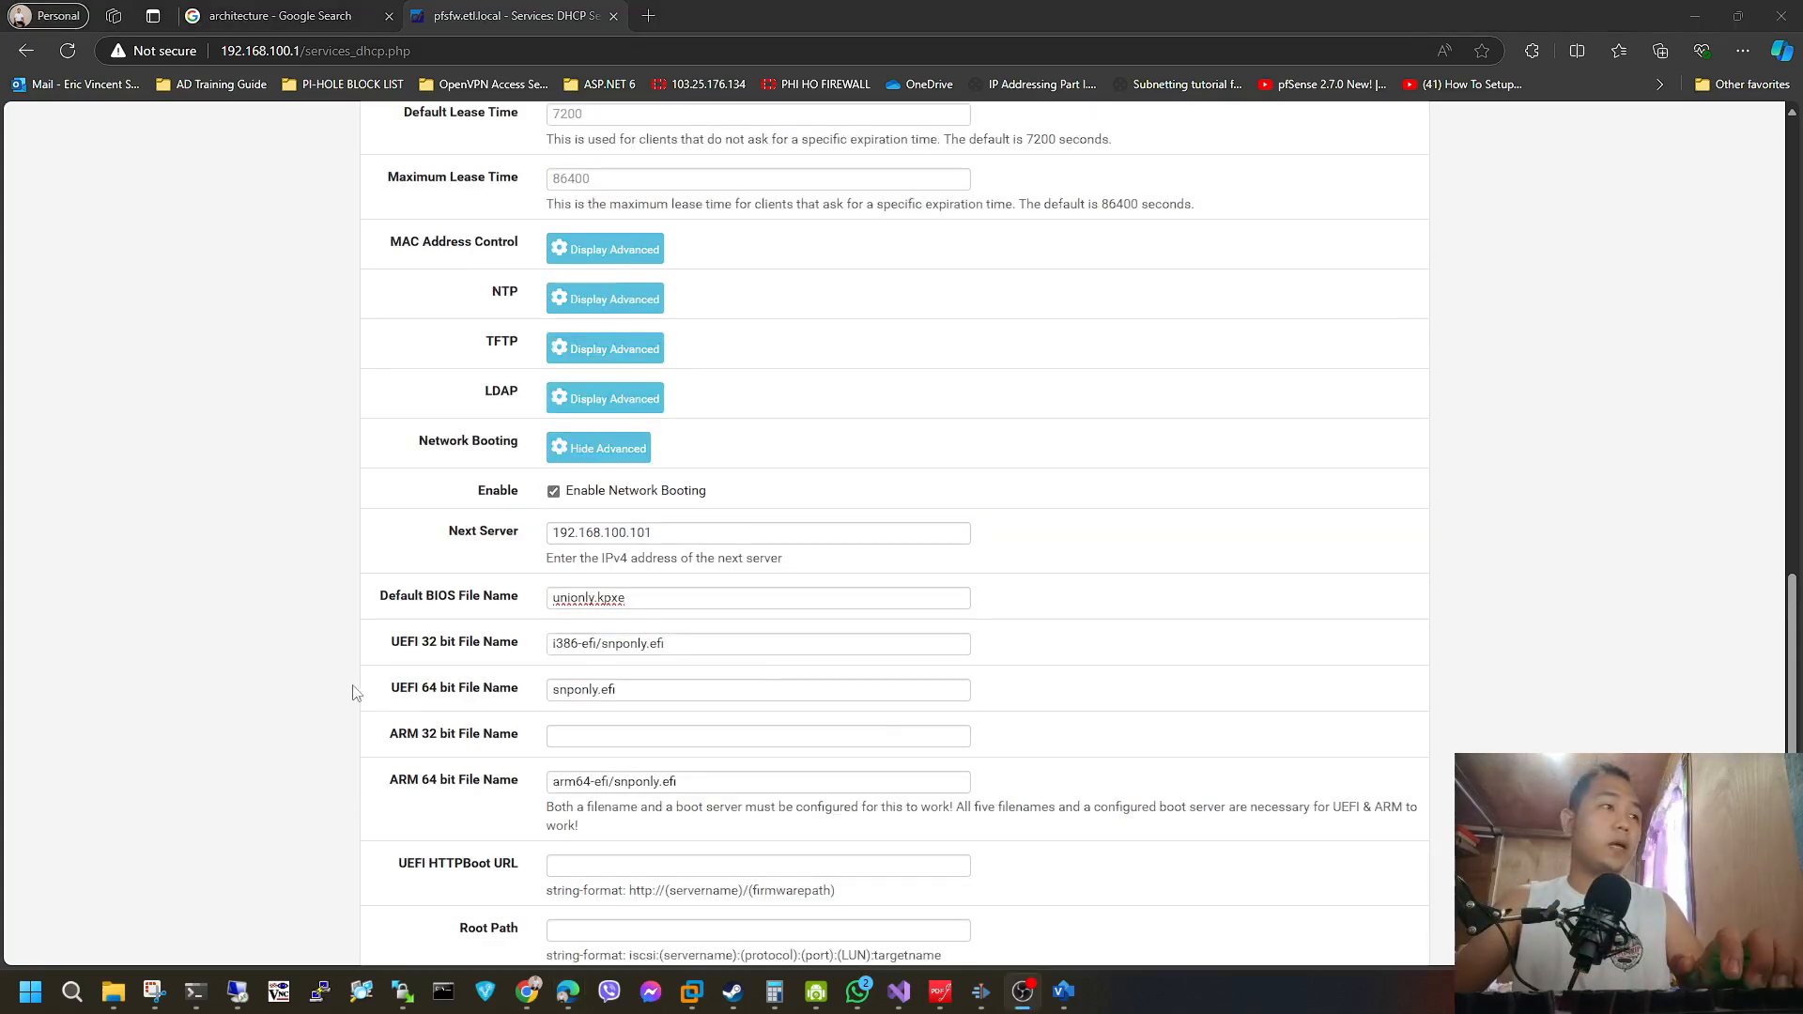
click(631, 599)
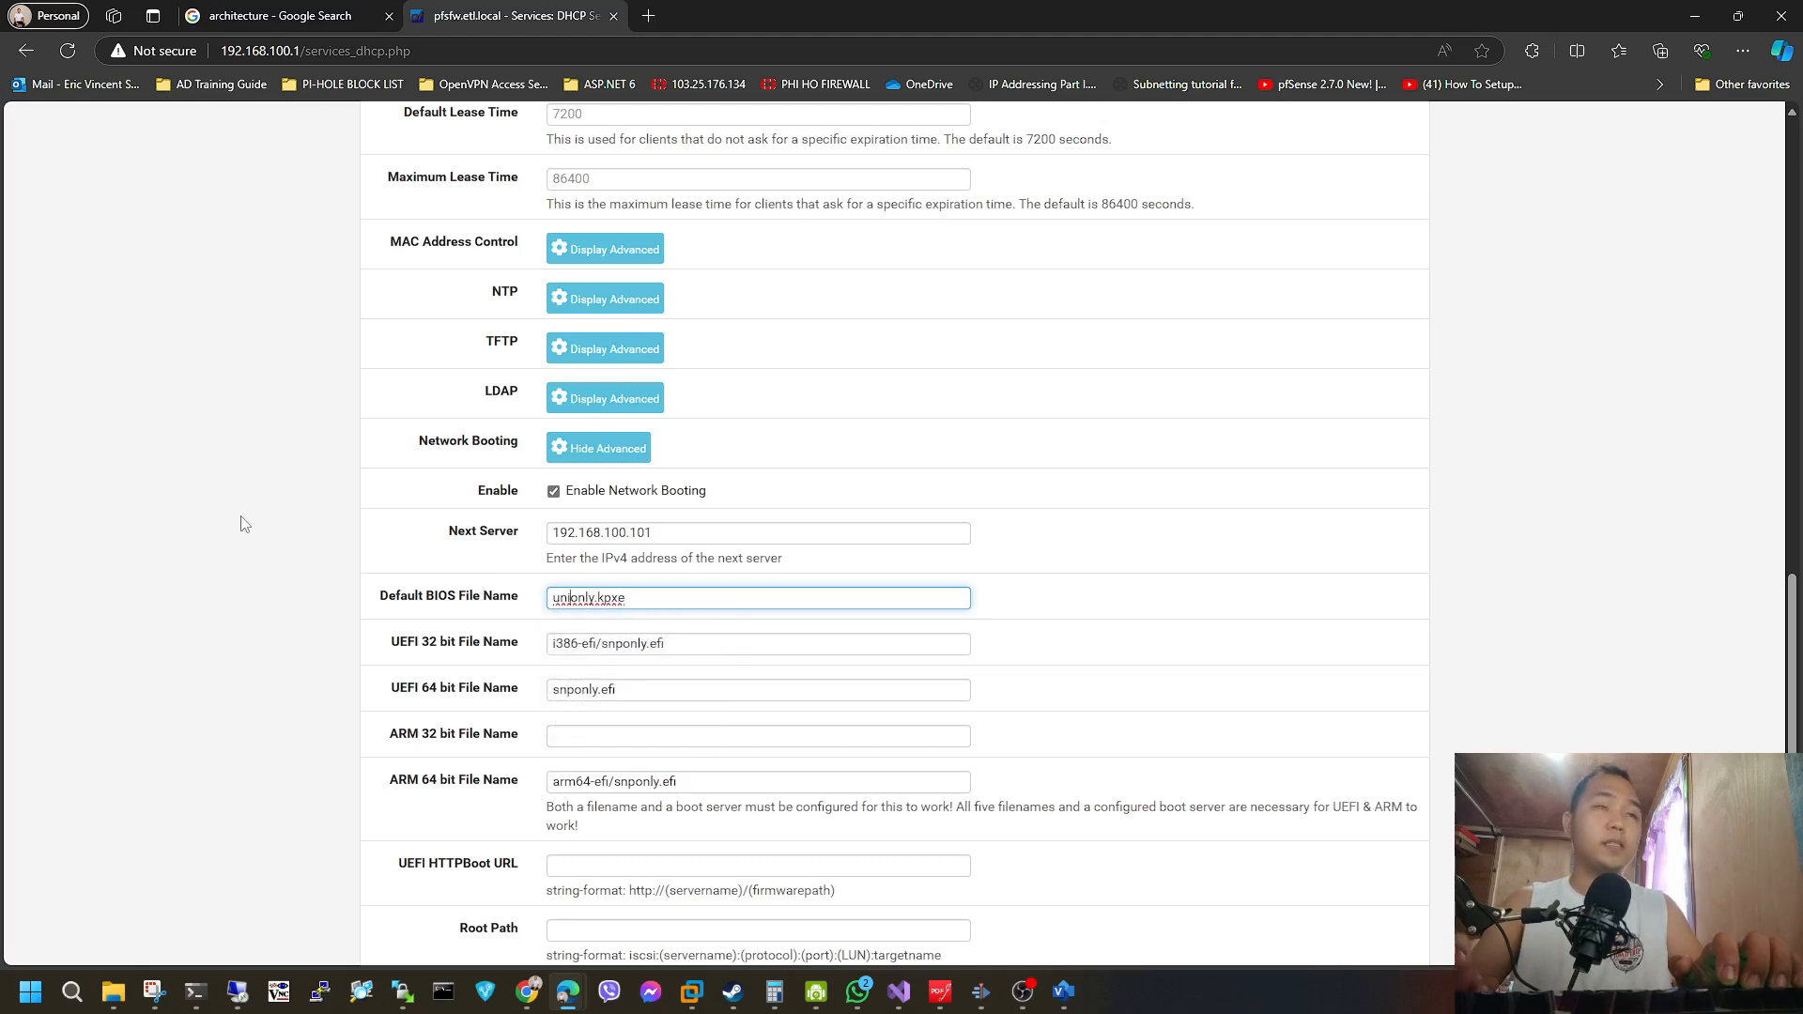
text(d)
scroll(673, 680, down, 2)
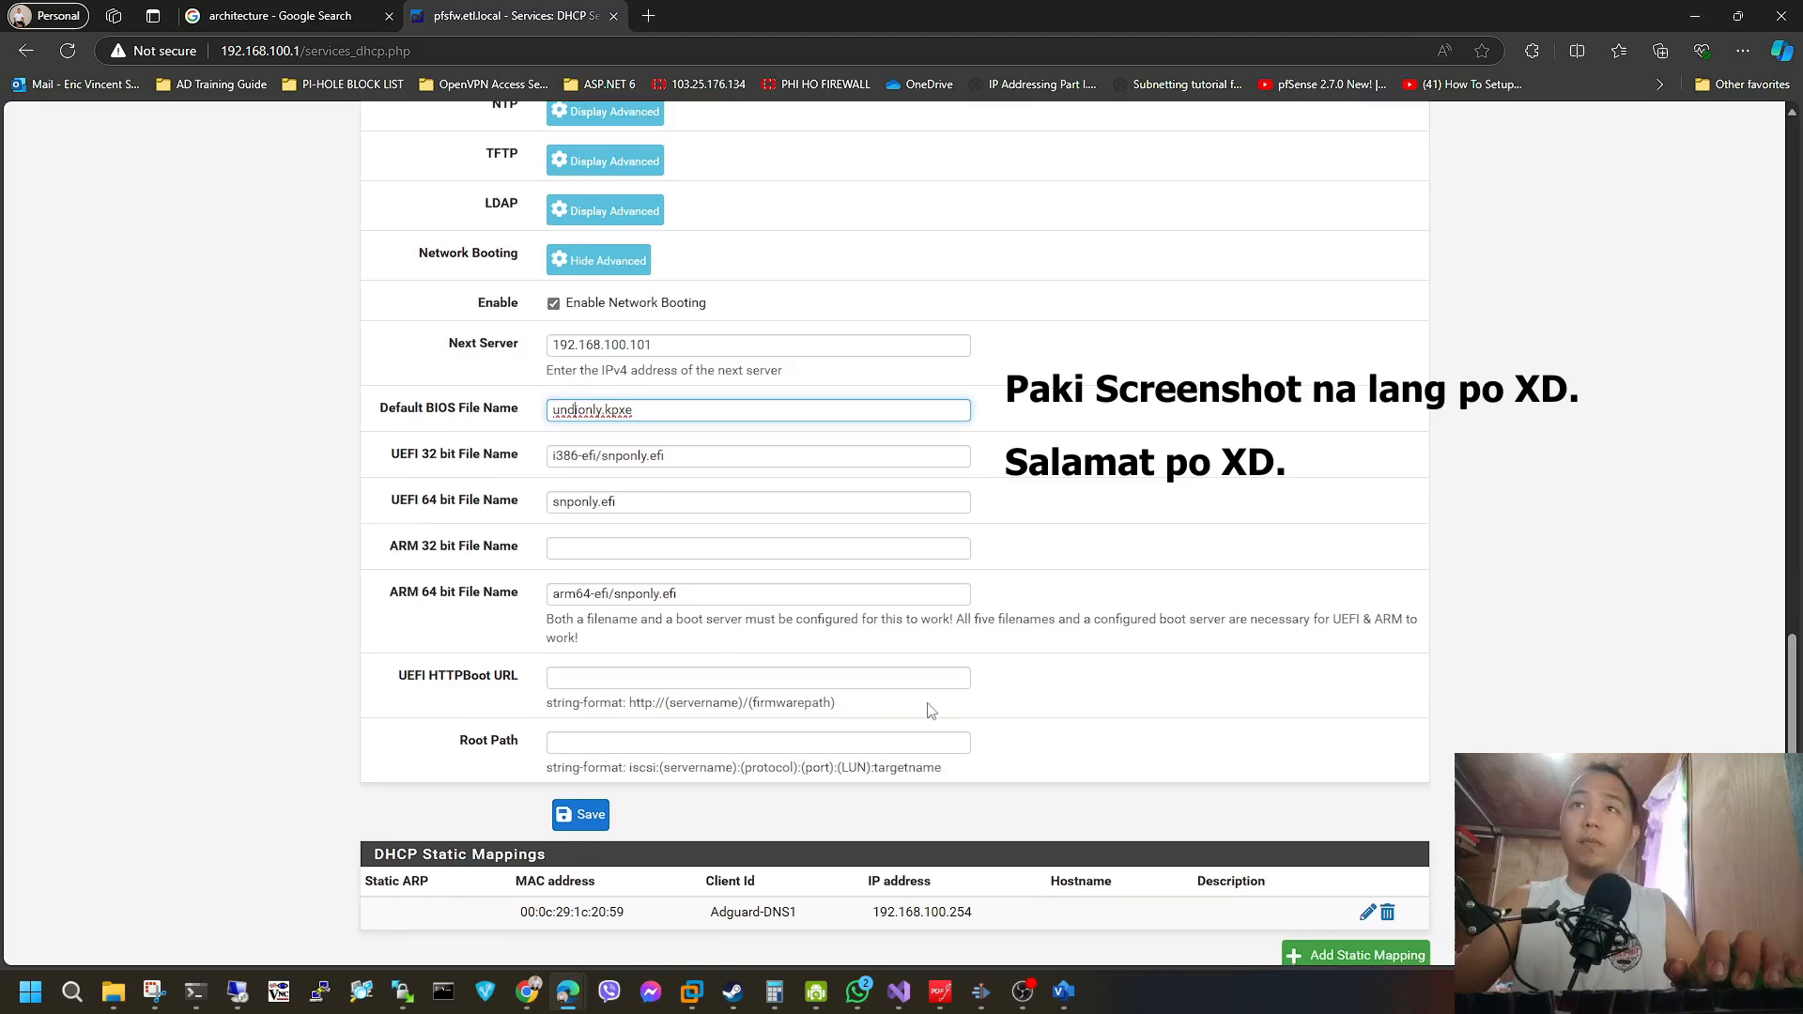
click(591, 814)
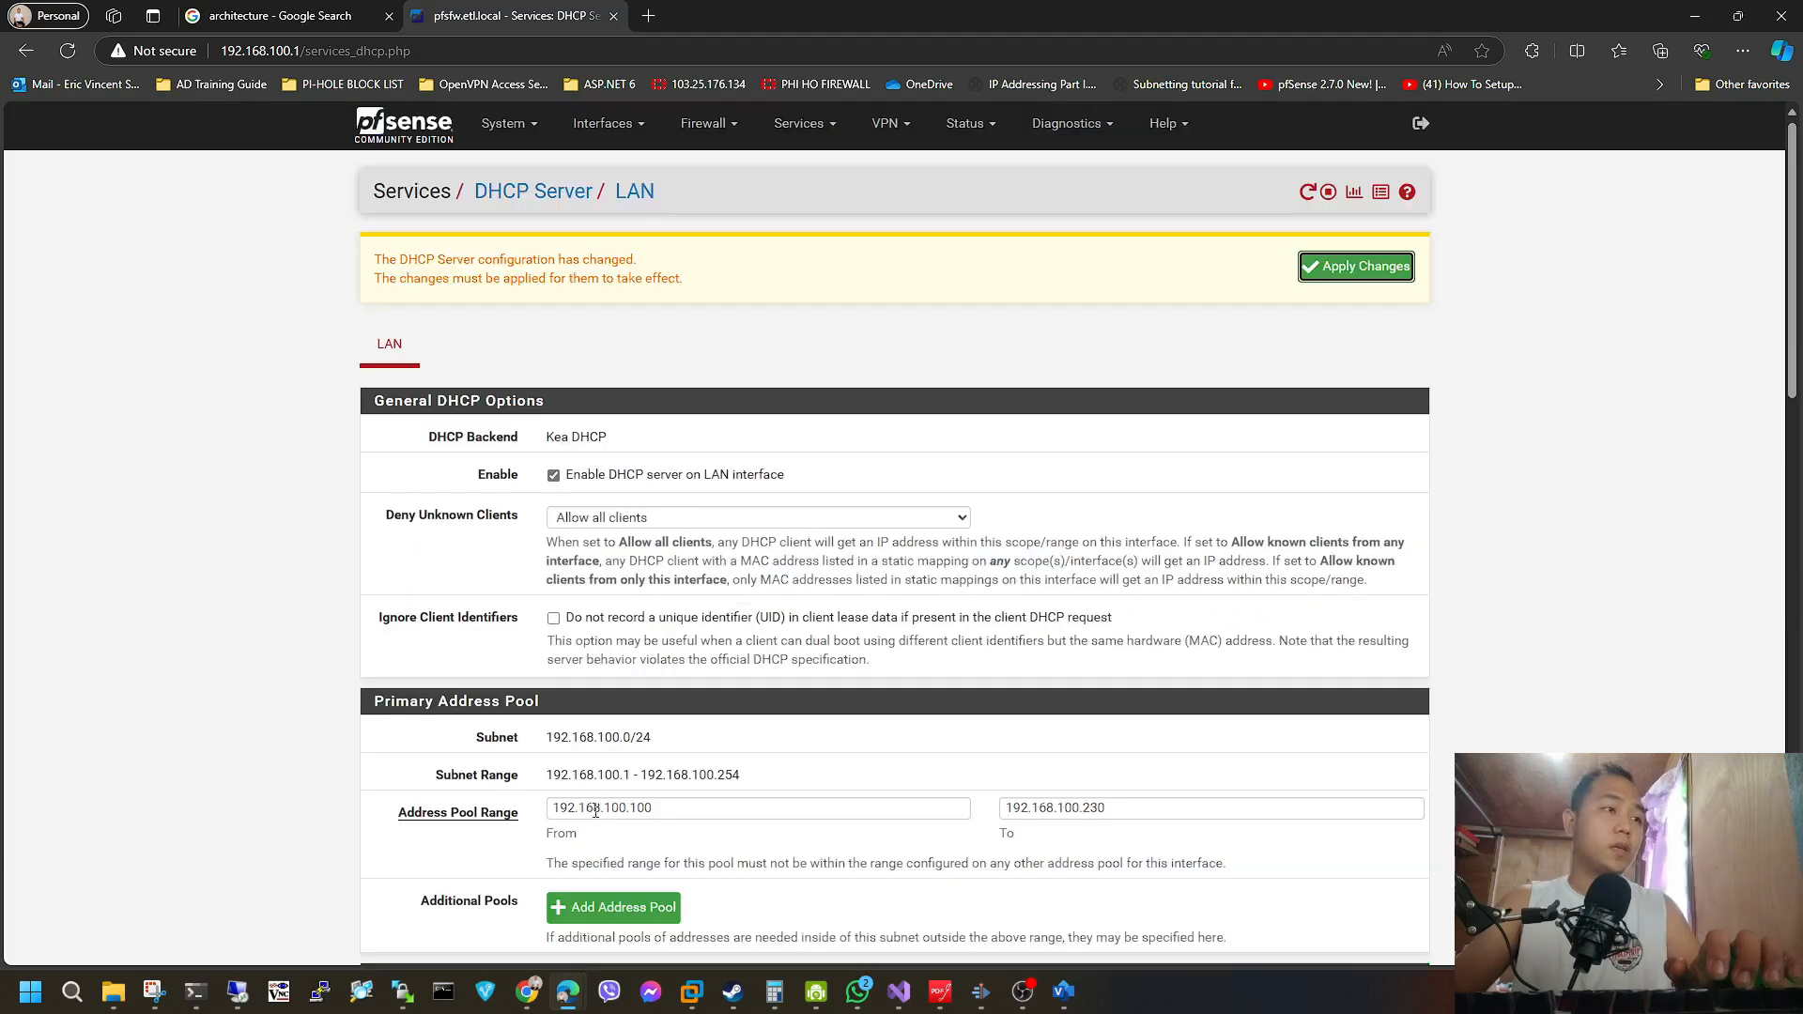
click(1356, 267)
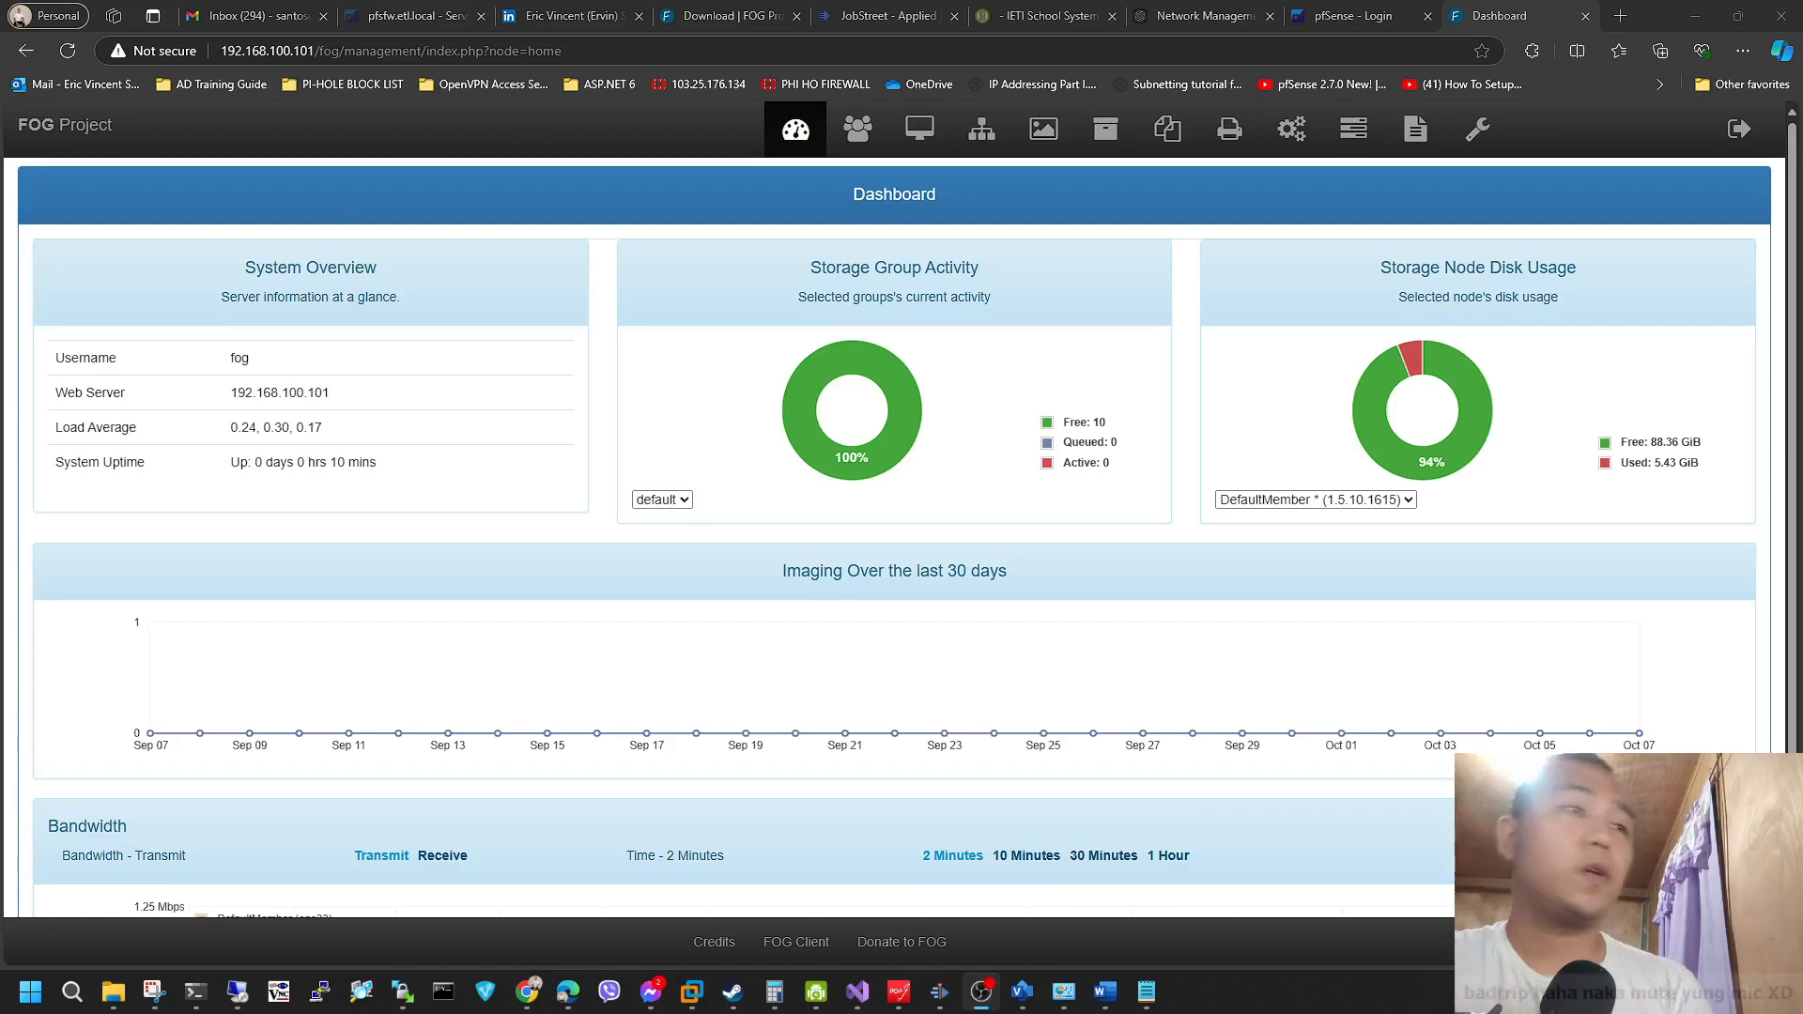
Look over the FOG dashboard and list all images in Image Management.
scroll(1162, 646, down, 1)
scroll(1161, 647, up, 1)
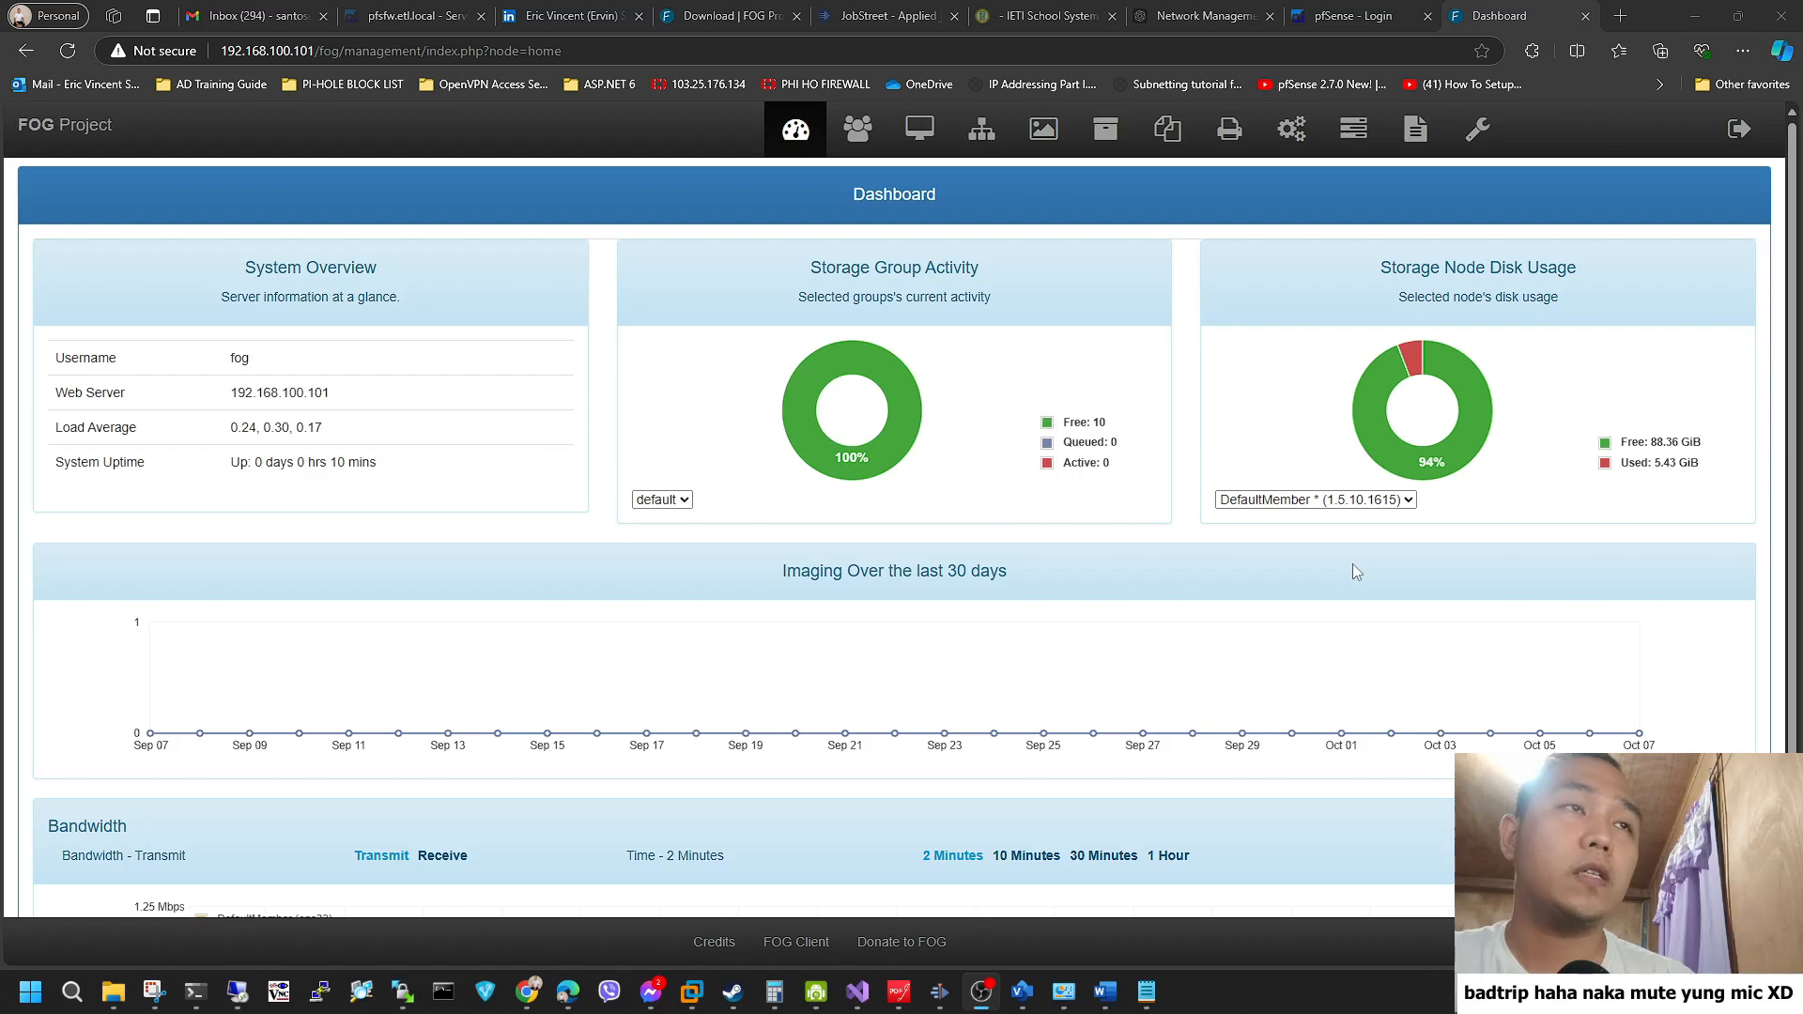
click(1105, 128)
click(1167, 129)
click(1044, 129)
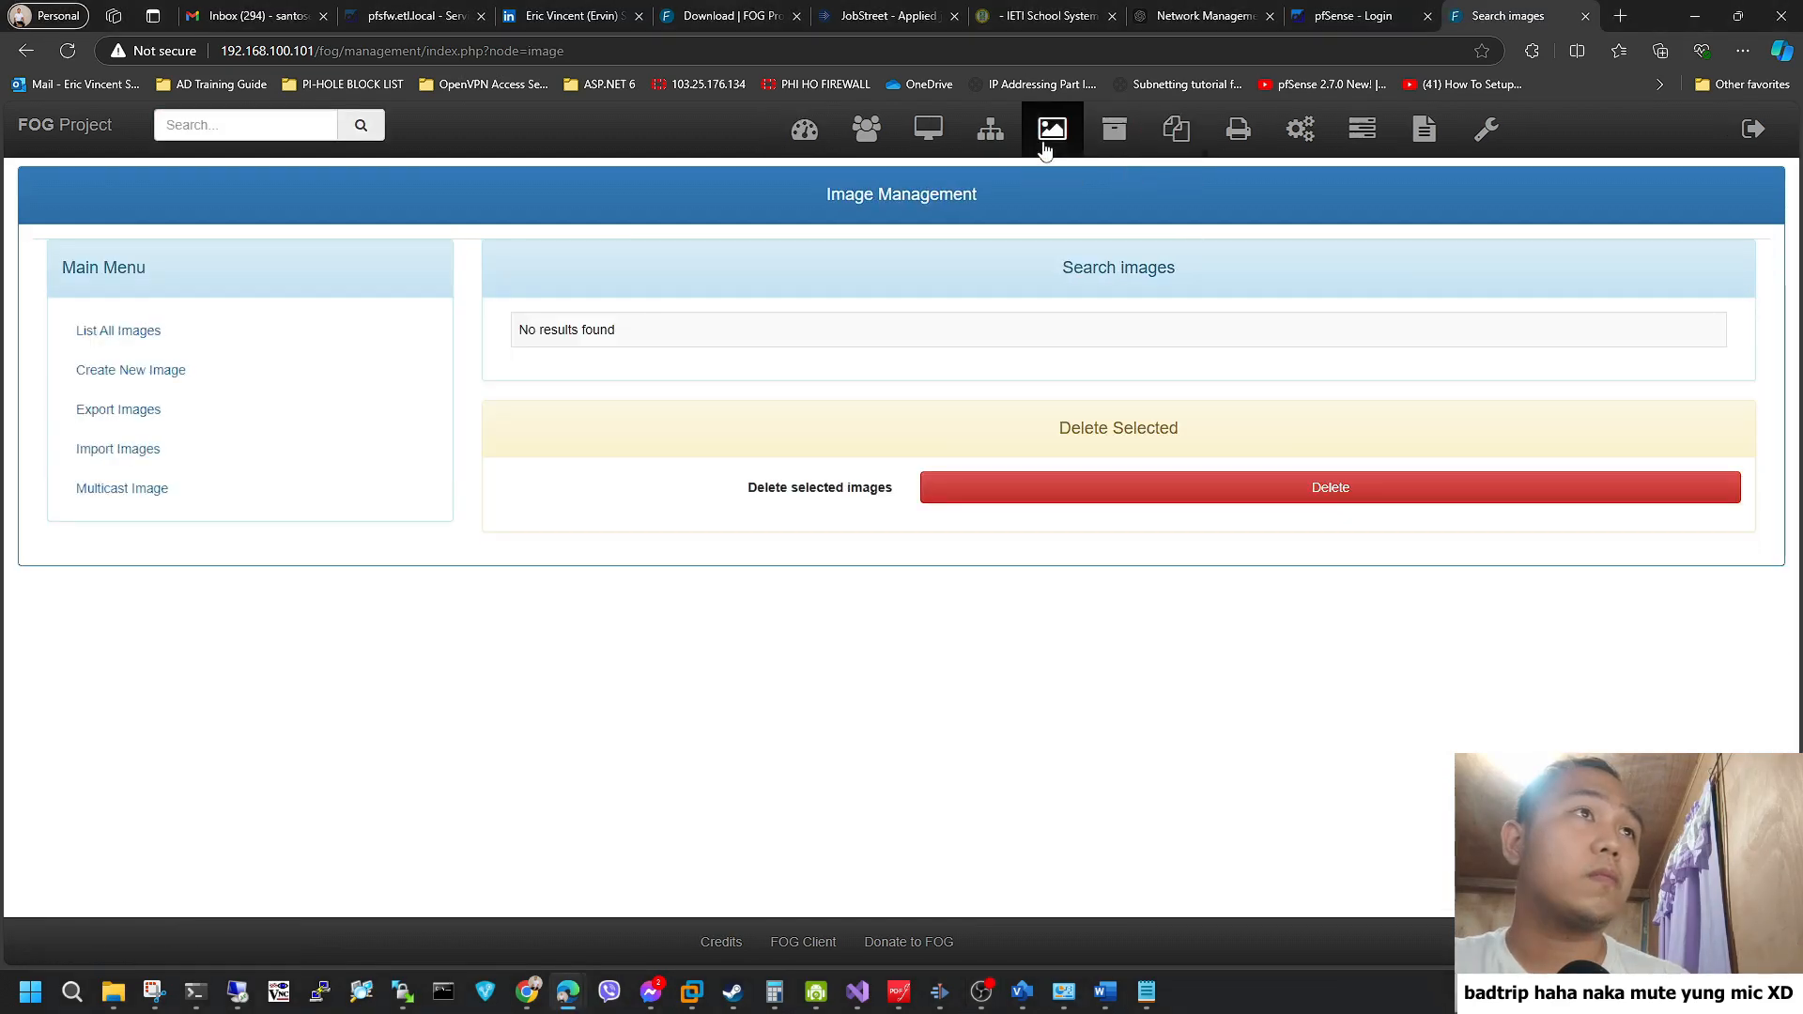
click(114, 332)
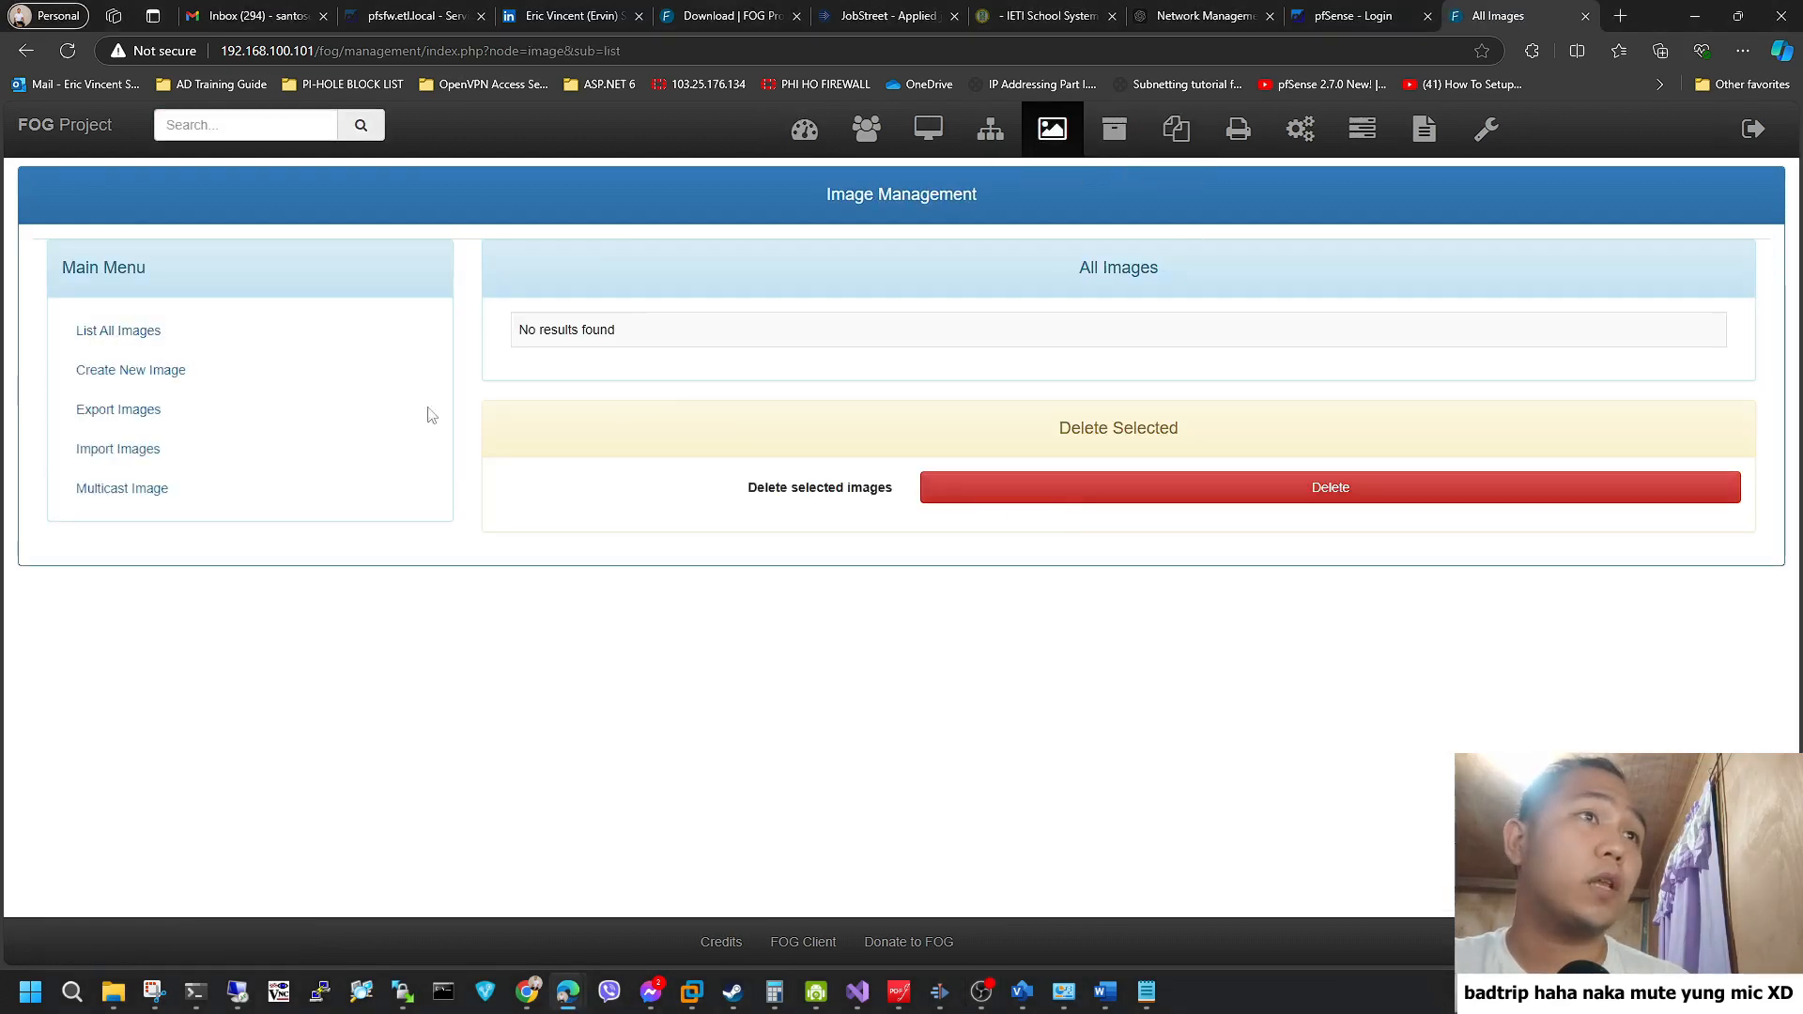
Create a new image named Win10_x64_22H2 for Windows 10 with the image path /images/Wind.
click(165, 375)
click(950, 340)
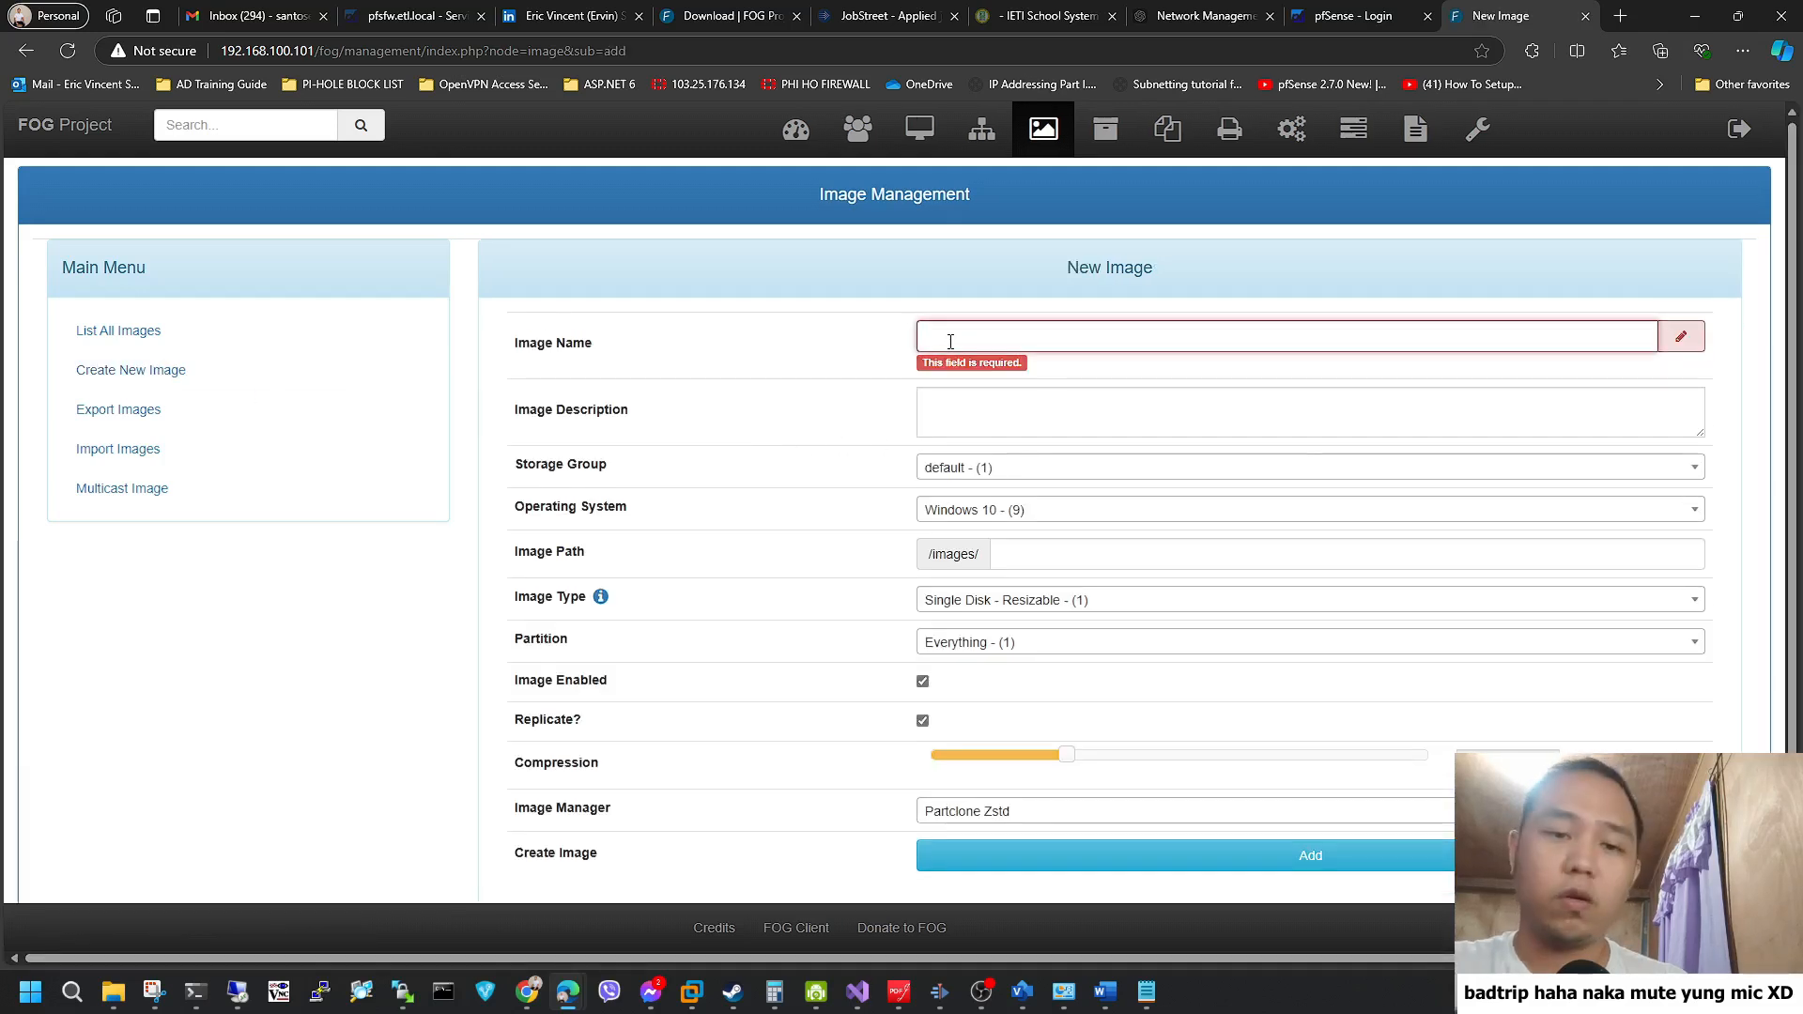
text(Window)
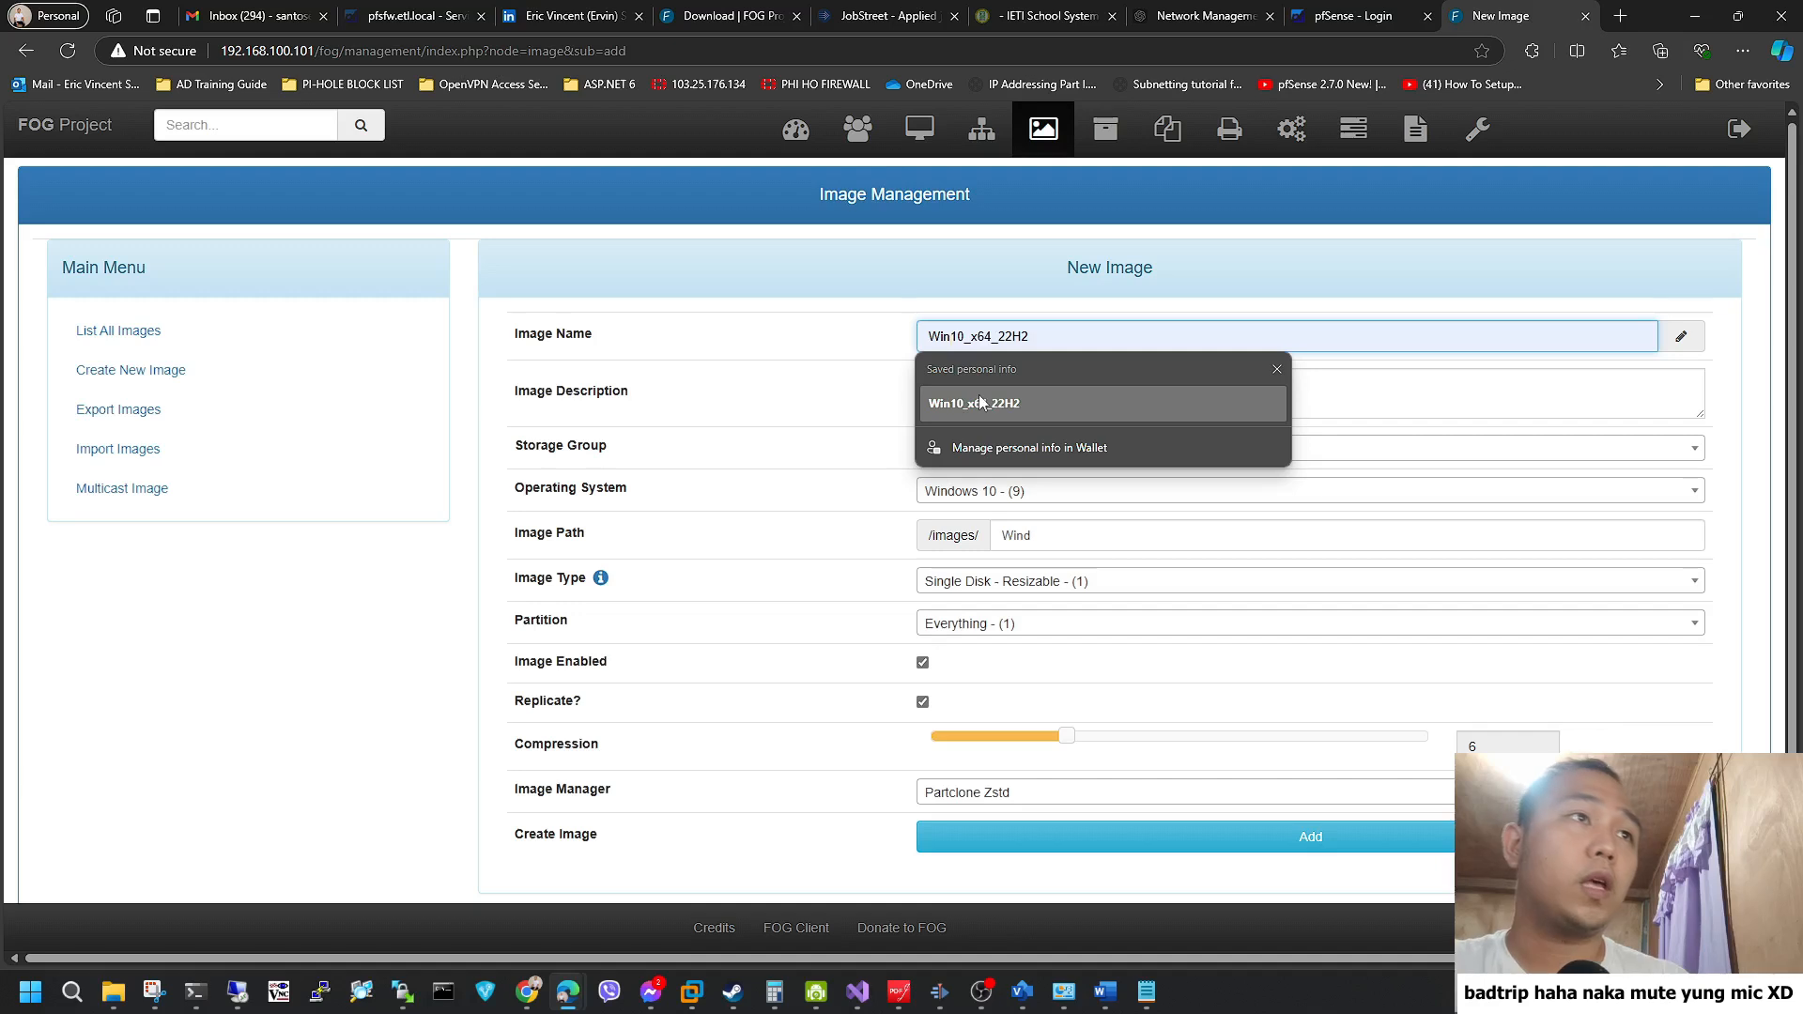
click(984, 401)
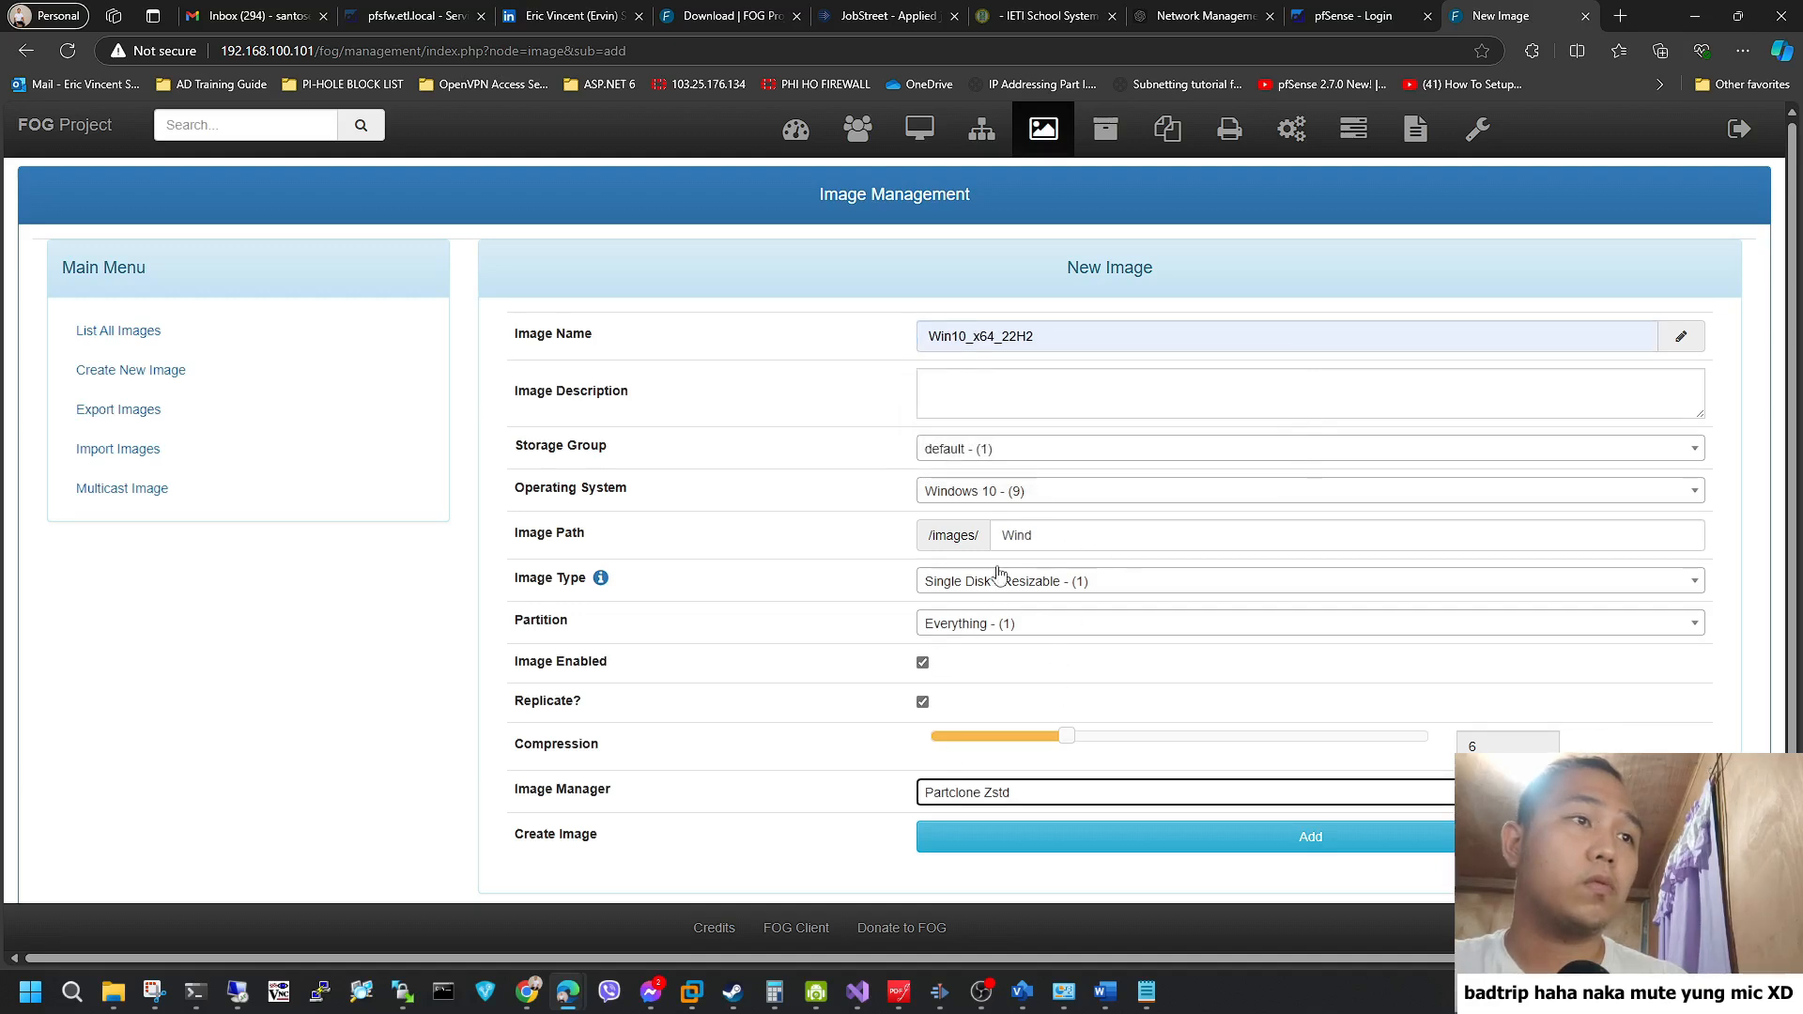
click(1163, 825)
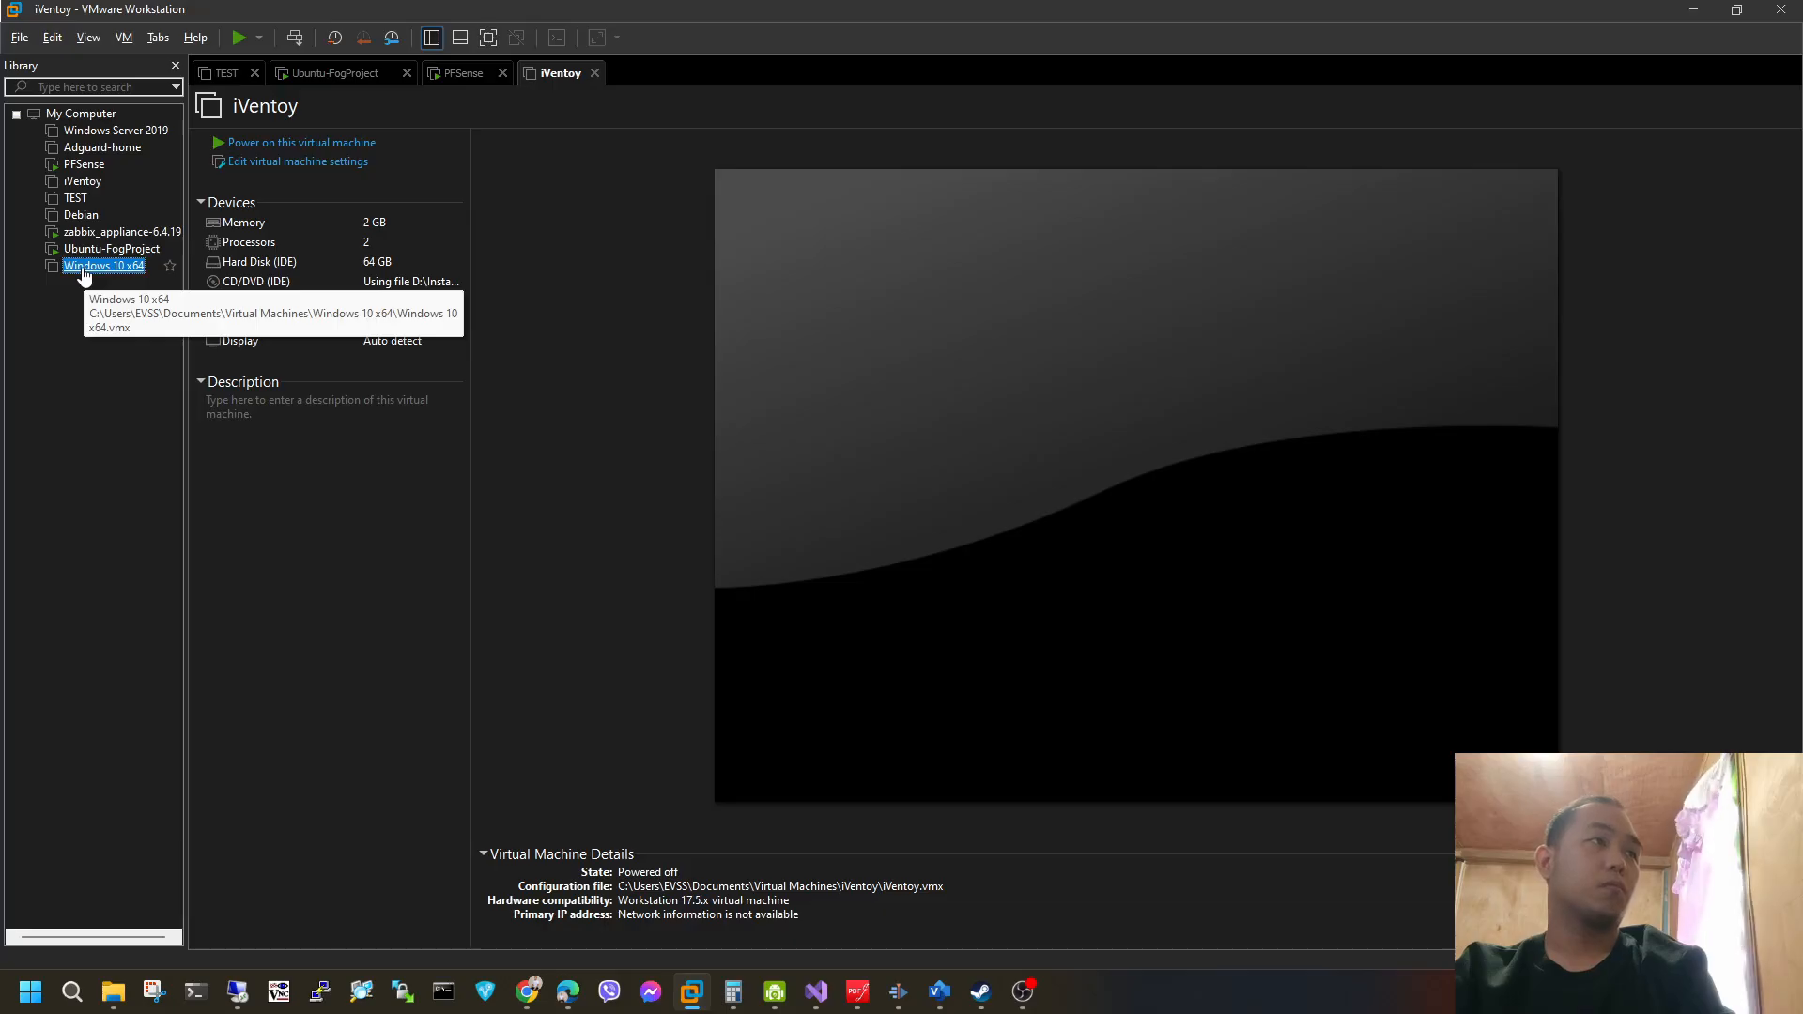
Switch to VMware Workstation, open the Windows 10 x64 virtual machine and power it on.
right_click(83, 270)
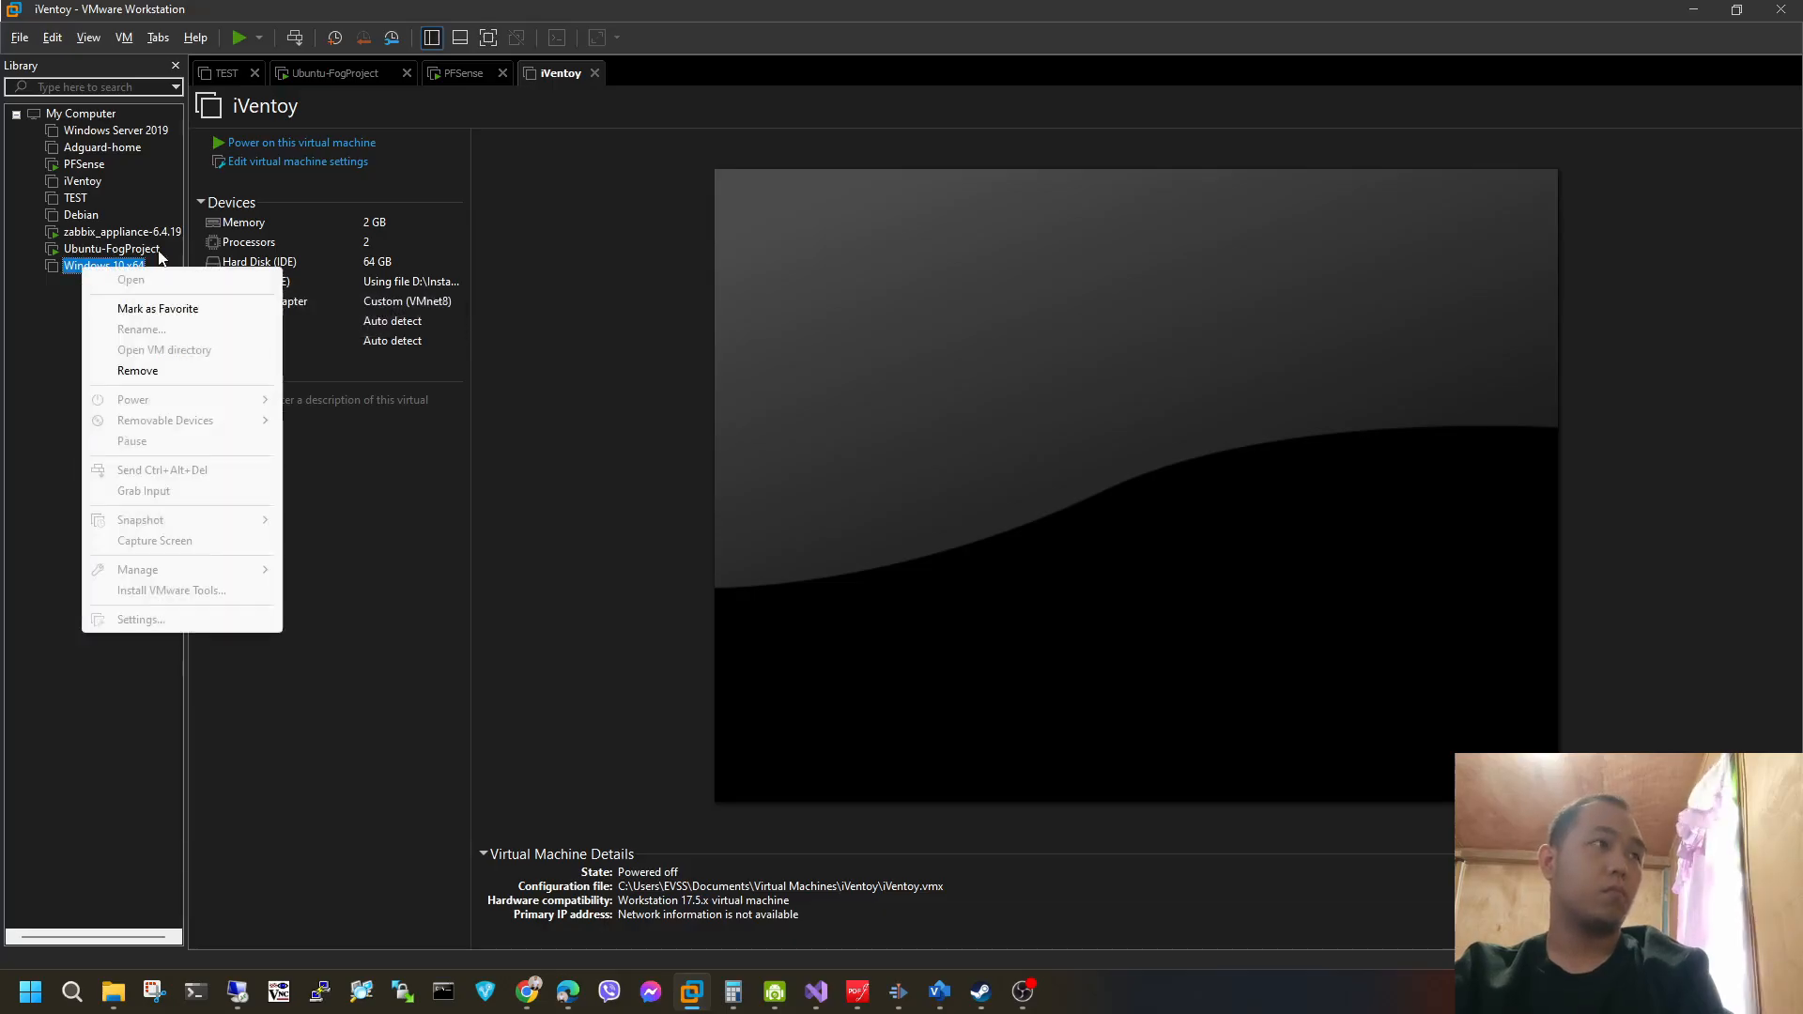
click(30, 316)
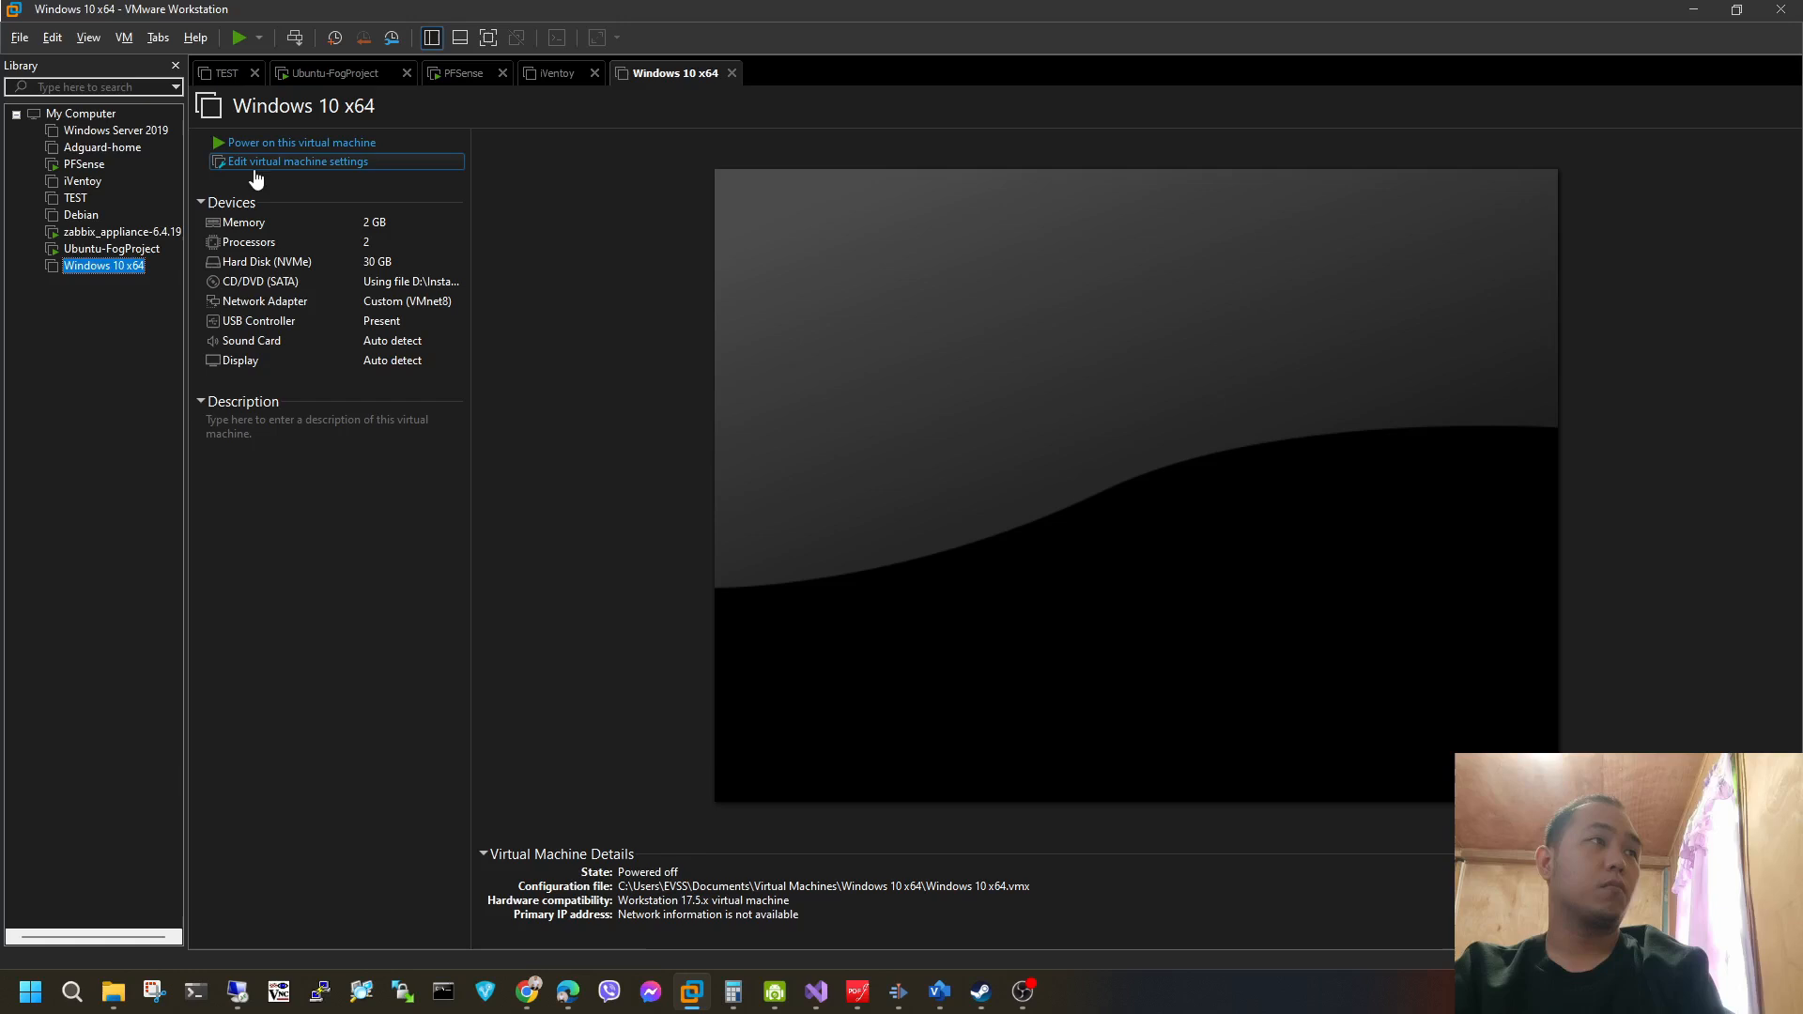
click(281, 149)
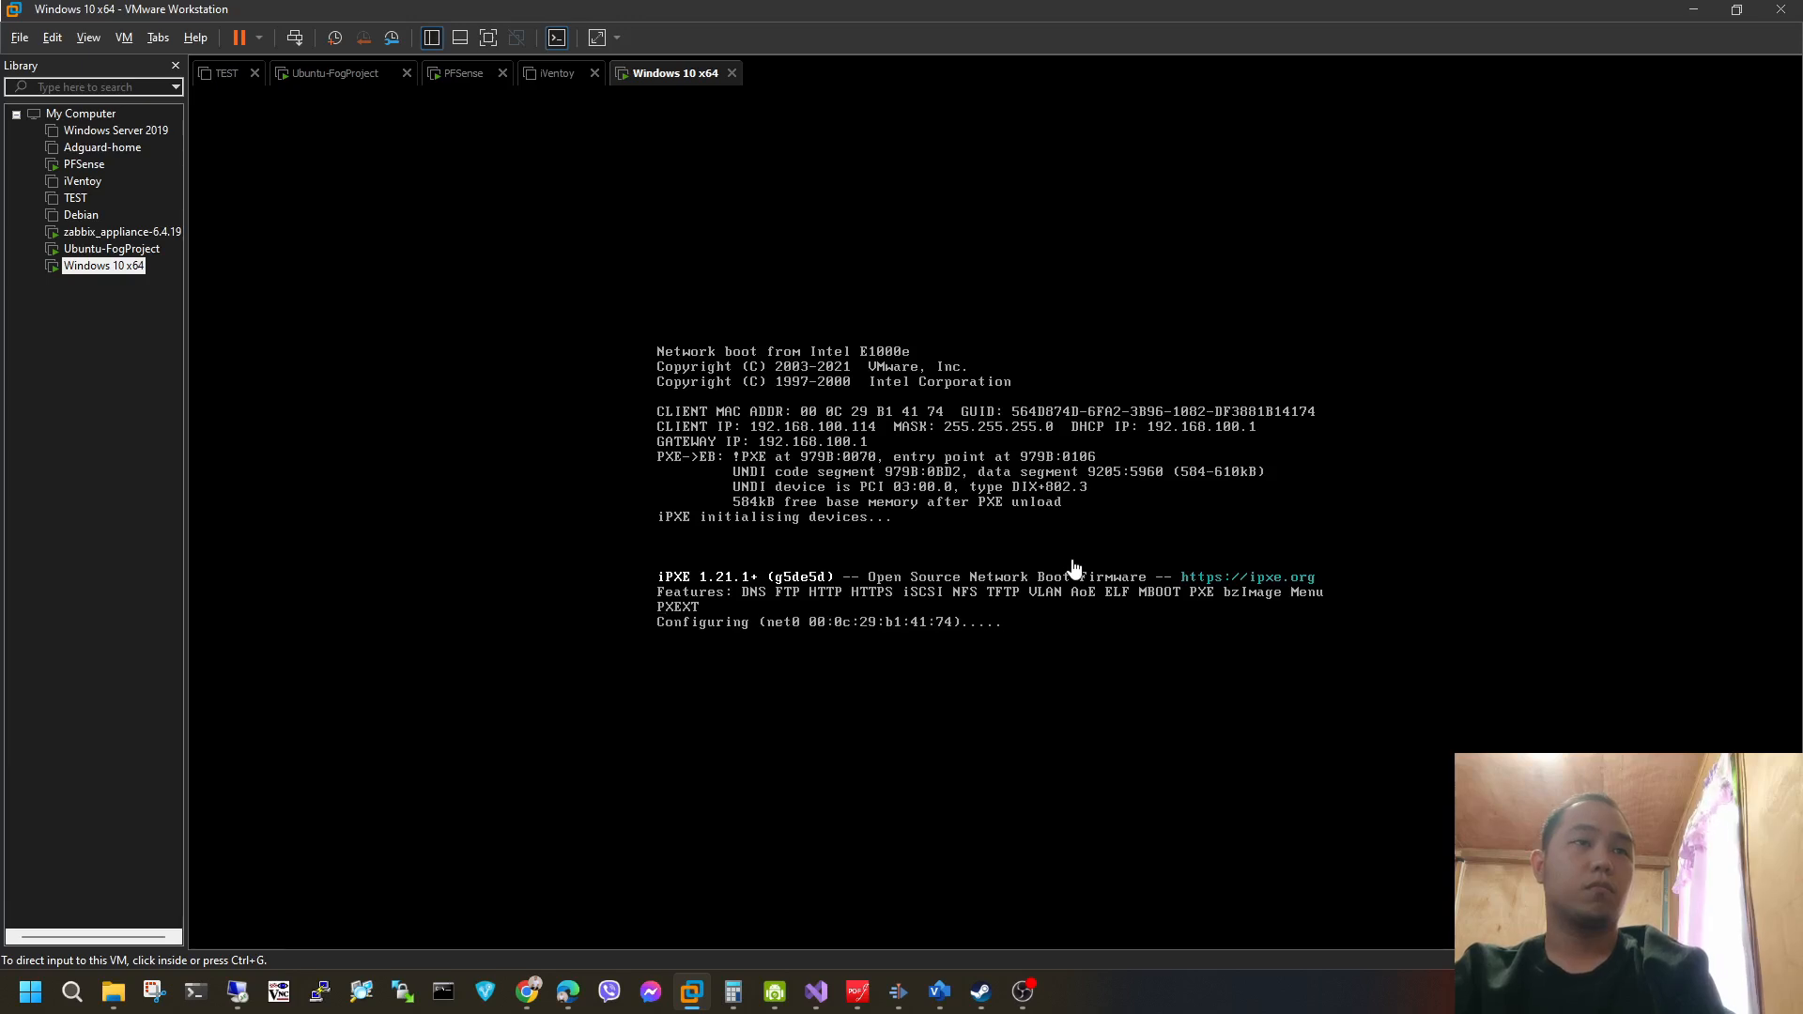
Start host registration from the FOG network boot menu in the Windows 10 x64 virtual machine.
click(1077, 564)
key(Down)
key(Down)
key(Return)
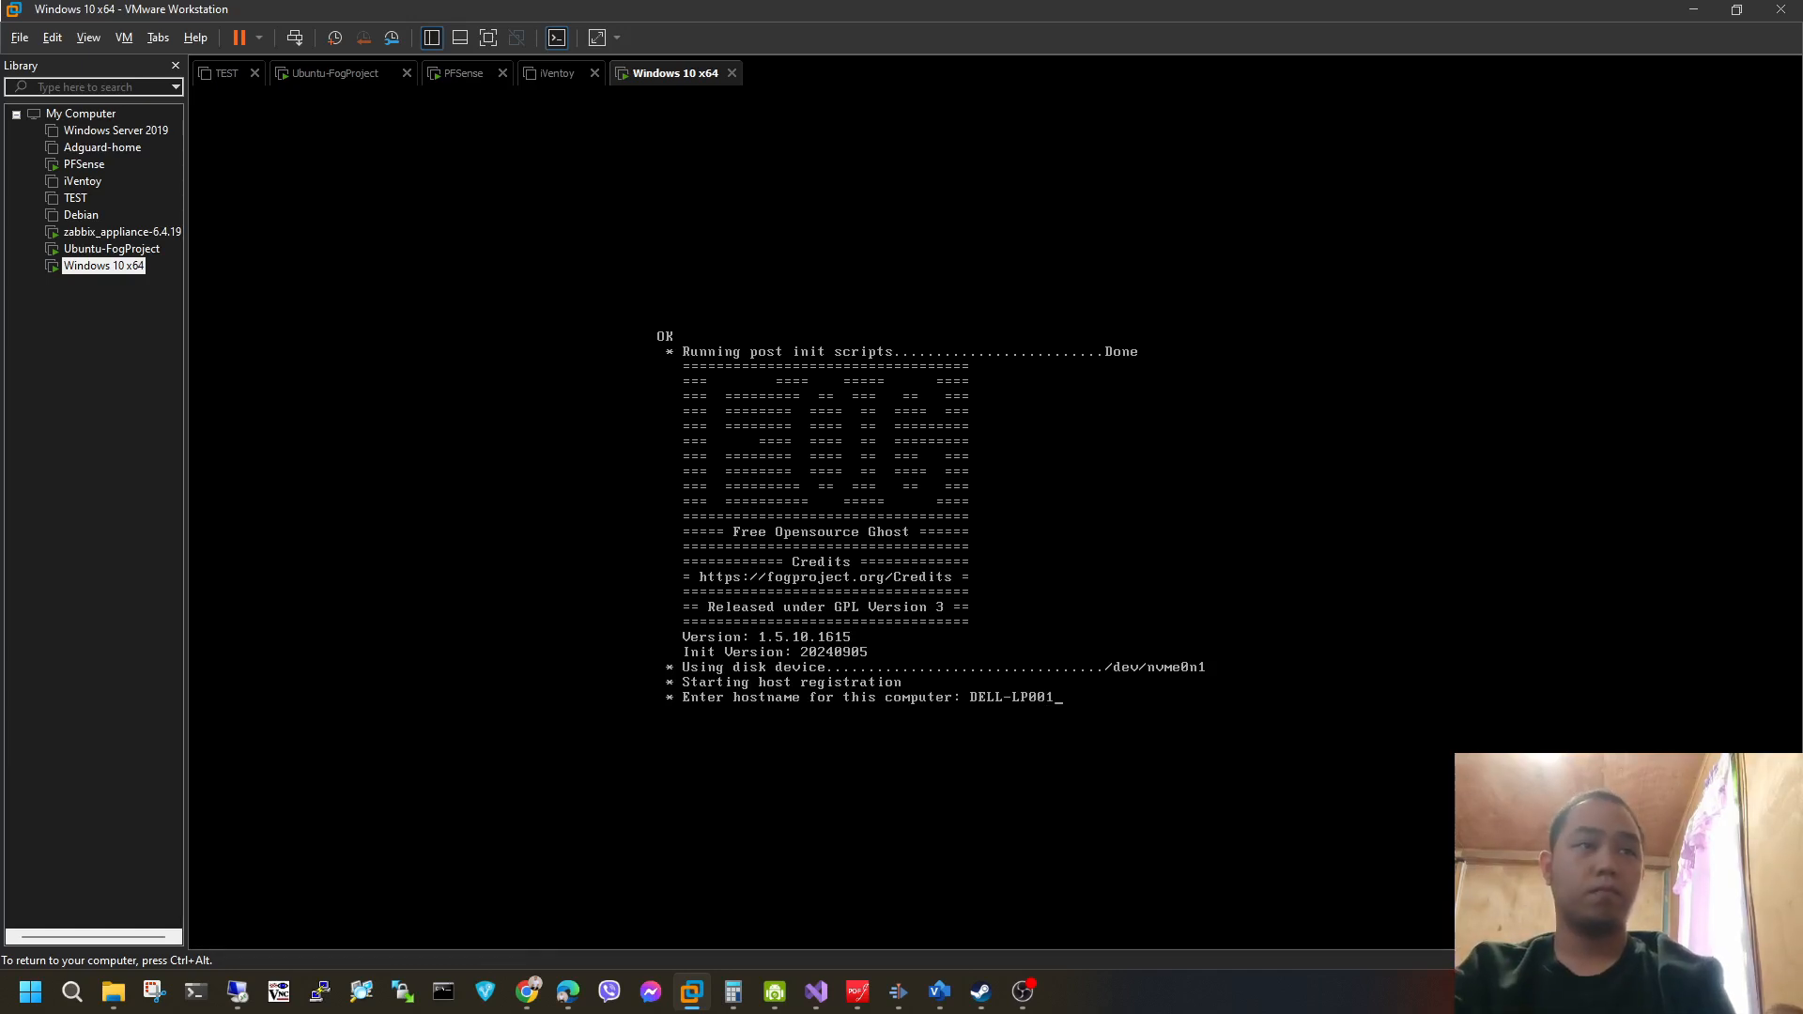
Confirm the hostname DELL-LP001, leave the image ID blank, and decline groups, snapins, a product key and domain joining.
key(Return)
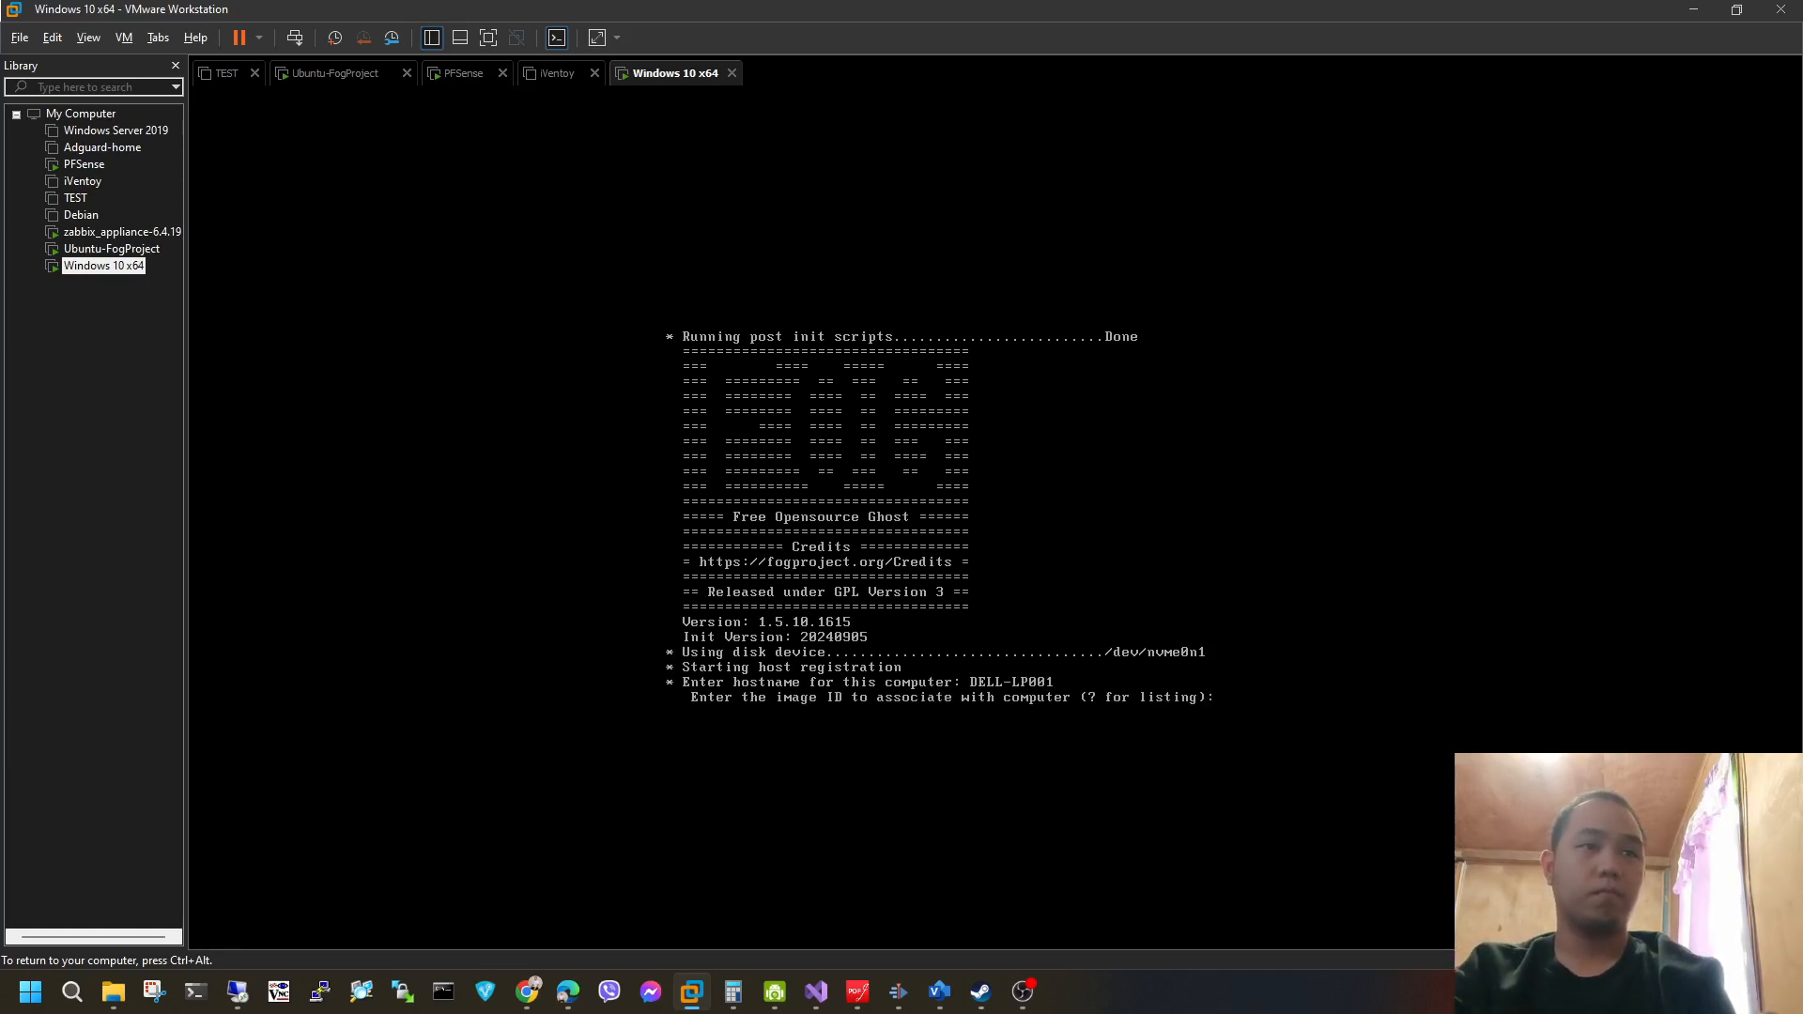
key(Return)
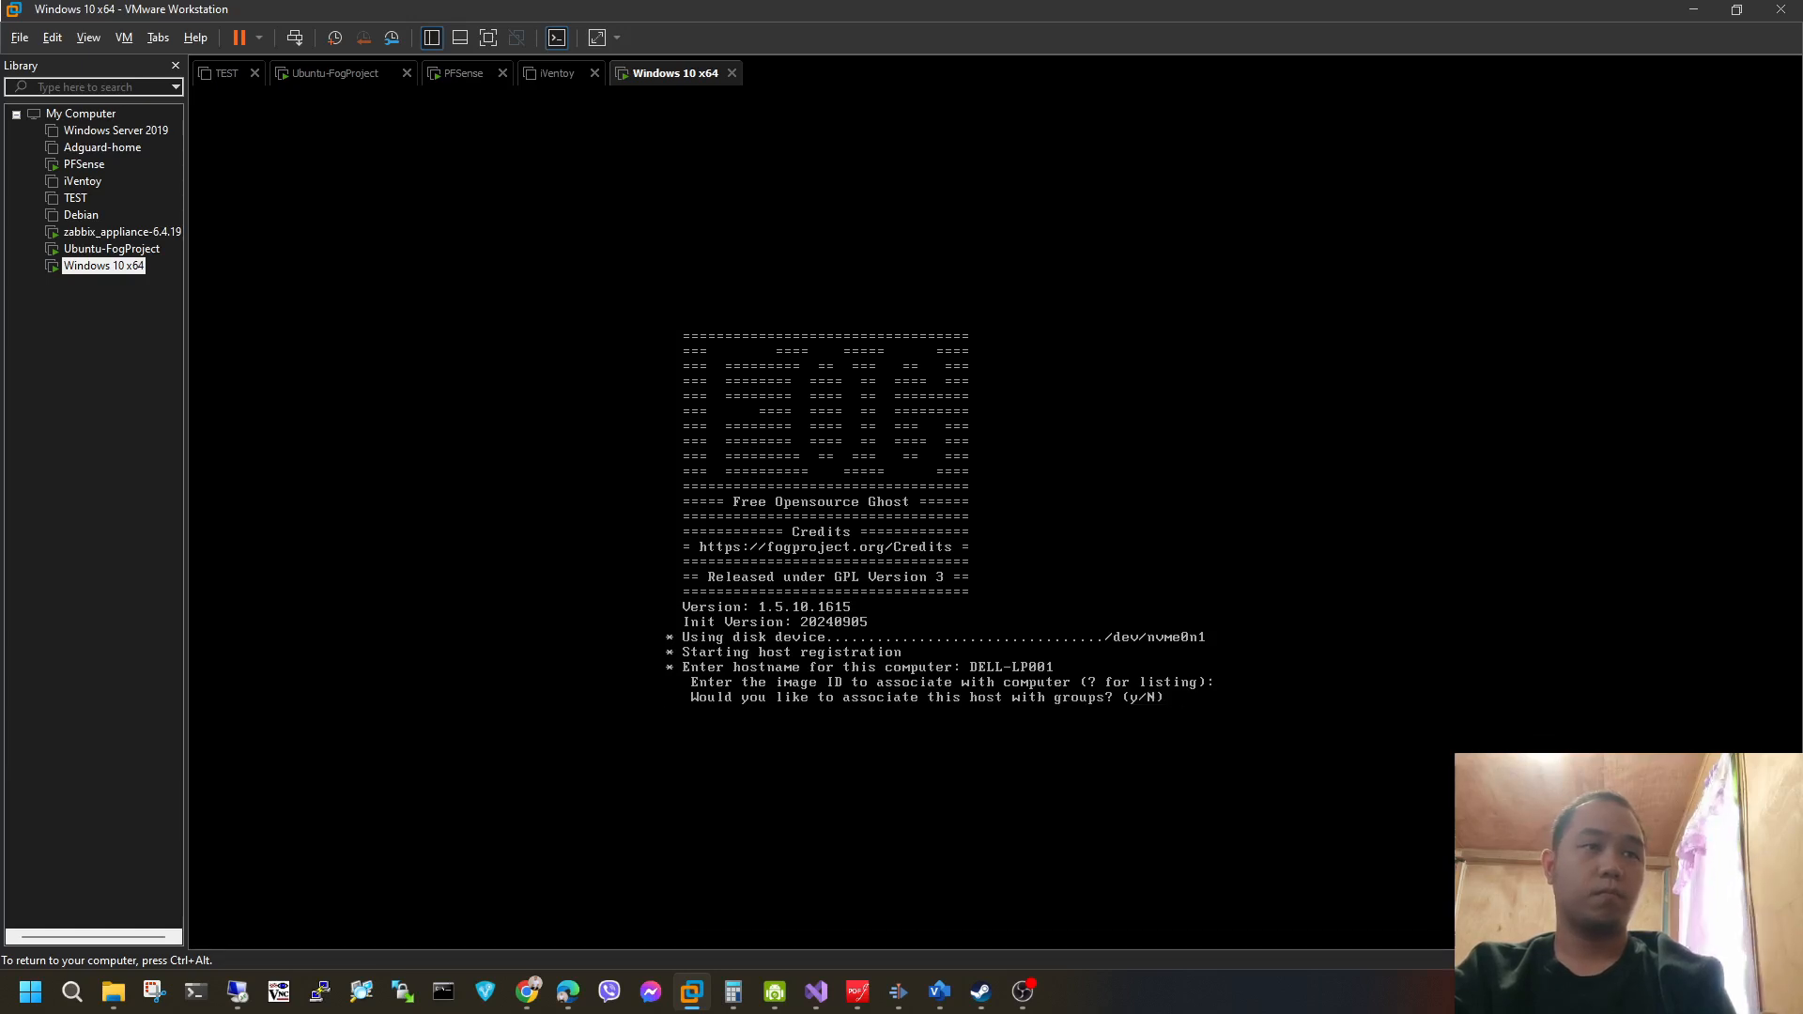
key(Return)
key(Return)
key(Return)
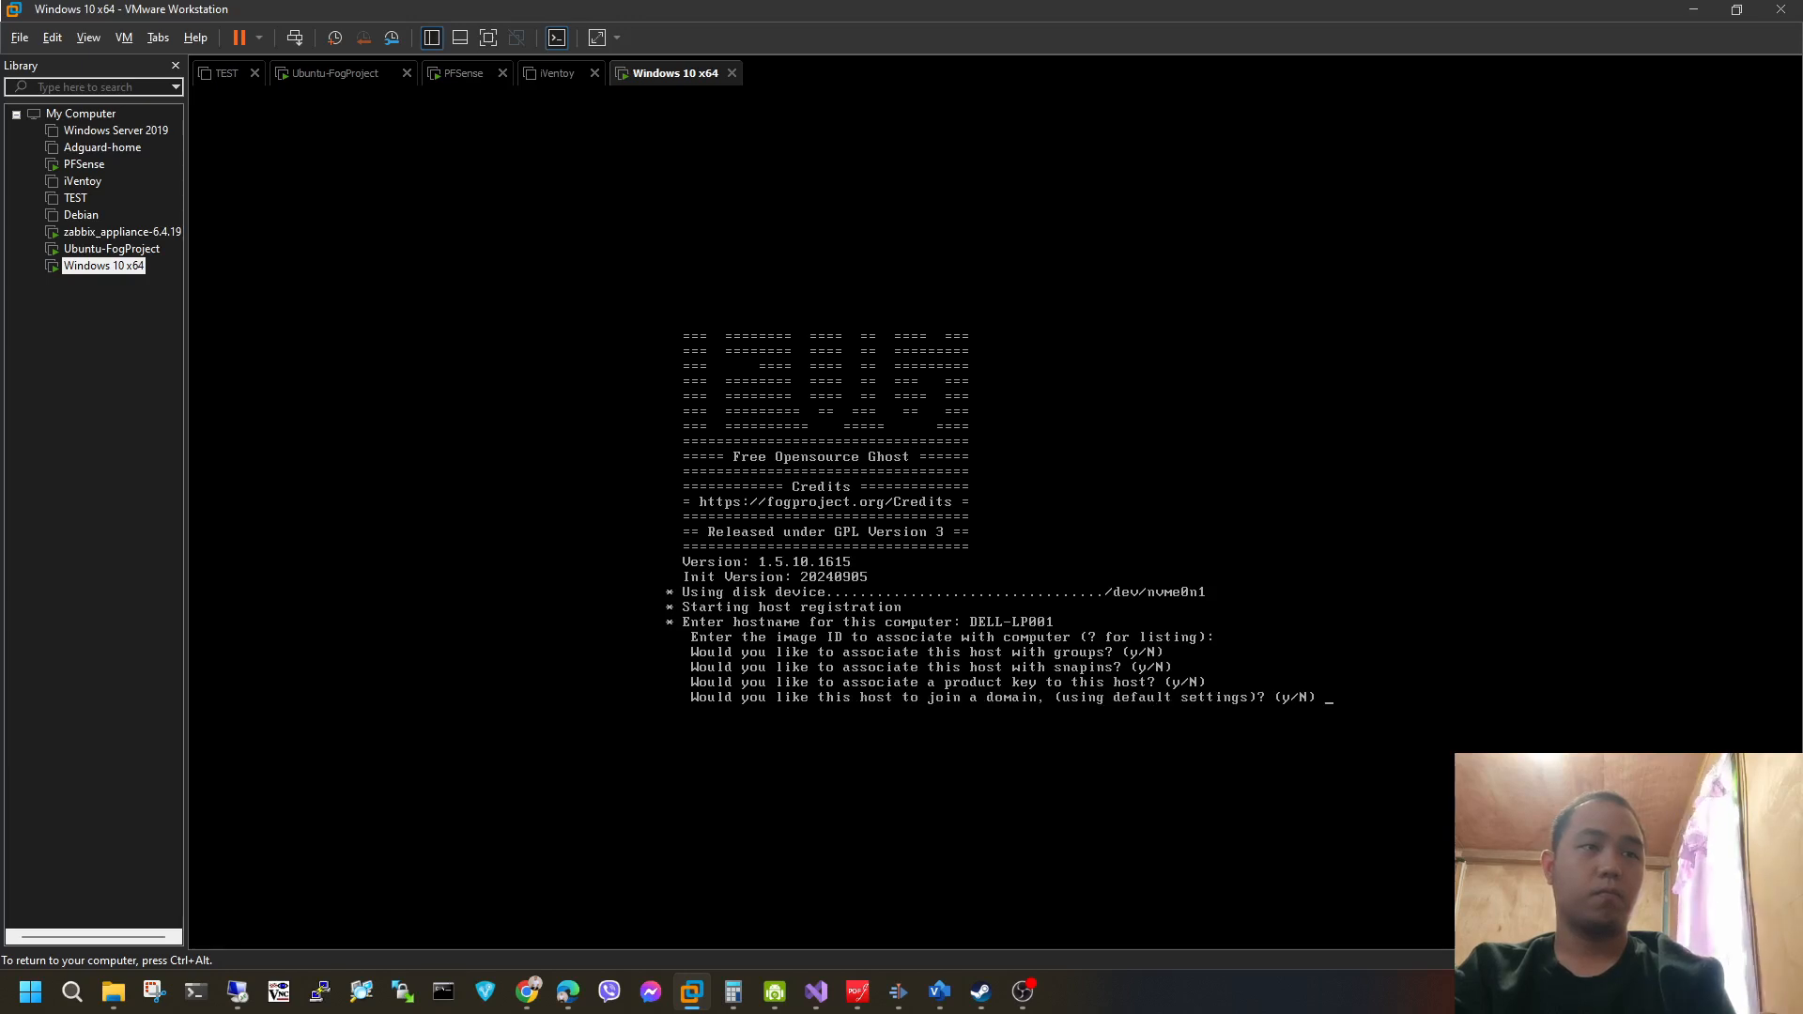
key(Return)
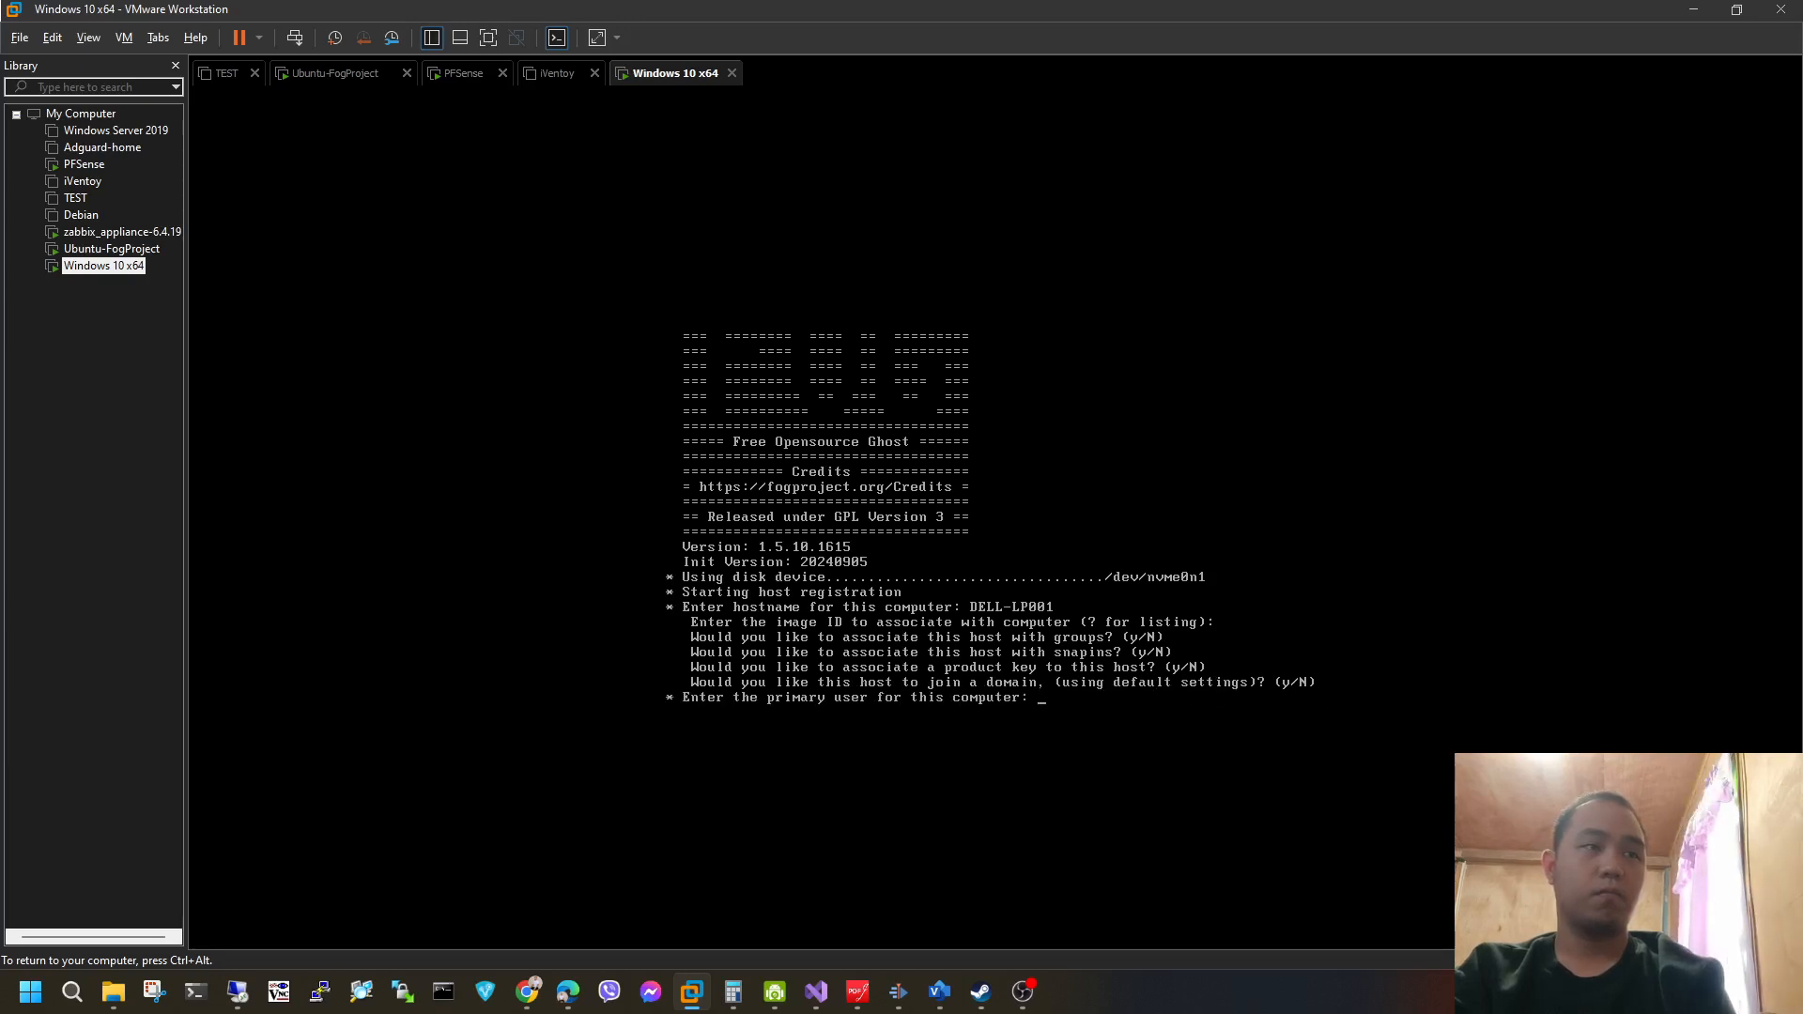
Finish the host registration with etl_admin as primary user, both other tags blank, and immediate image deployment declined.
text(ETL)
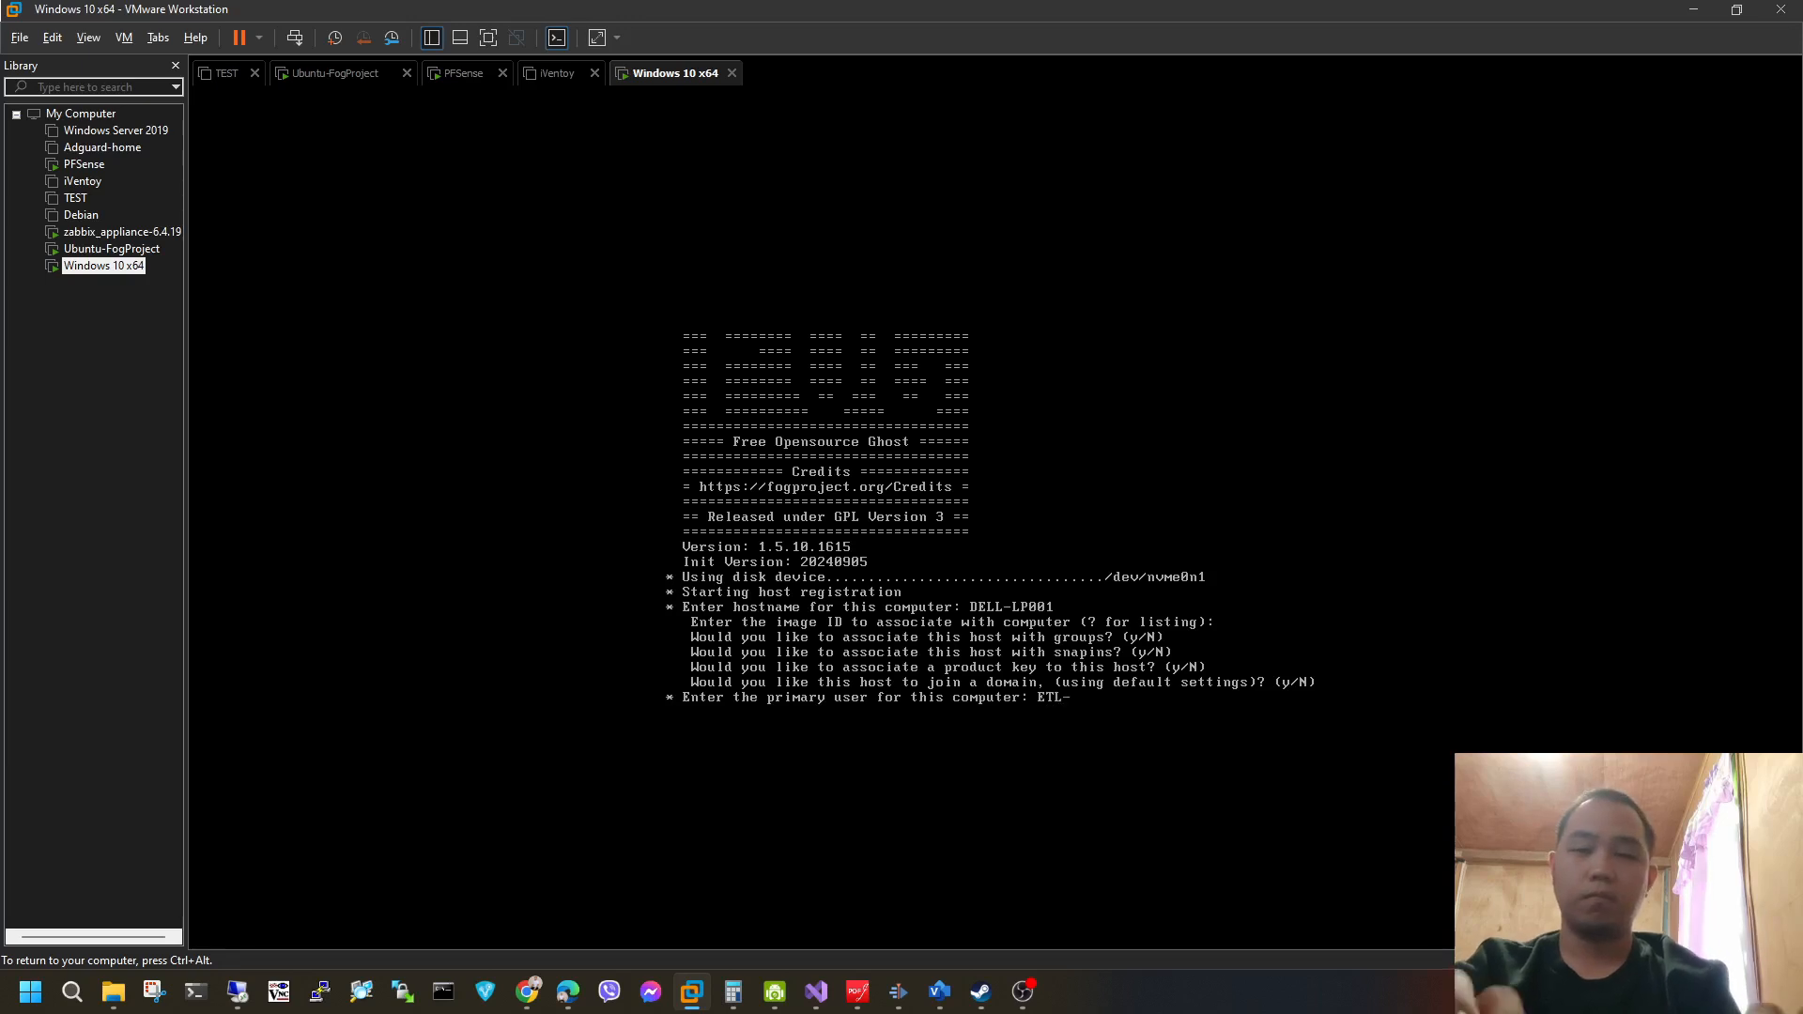
key(BackSpace)
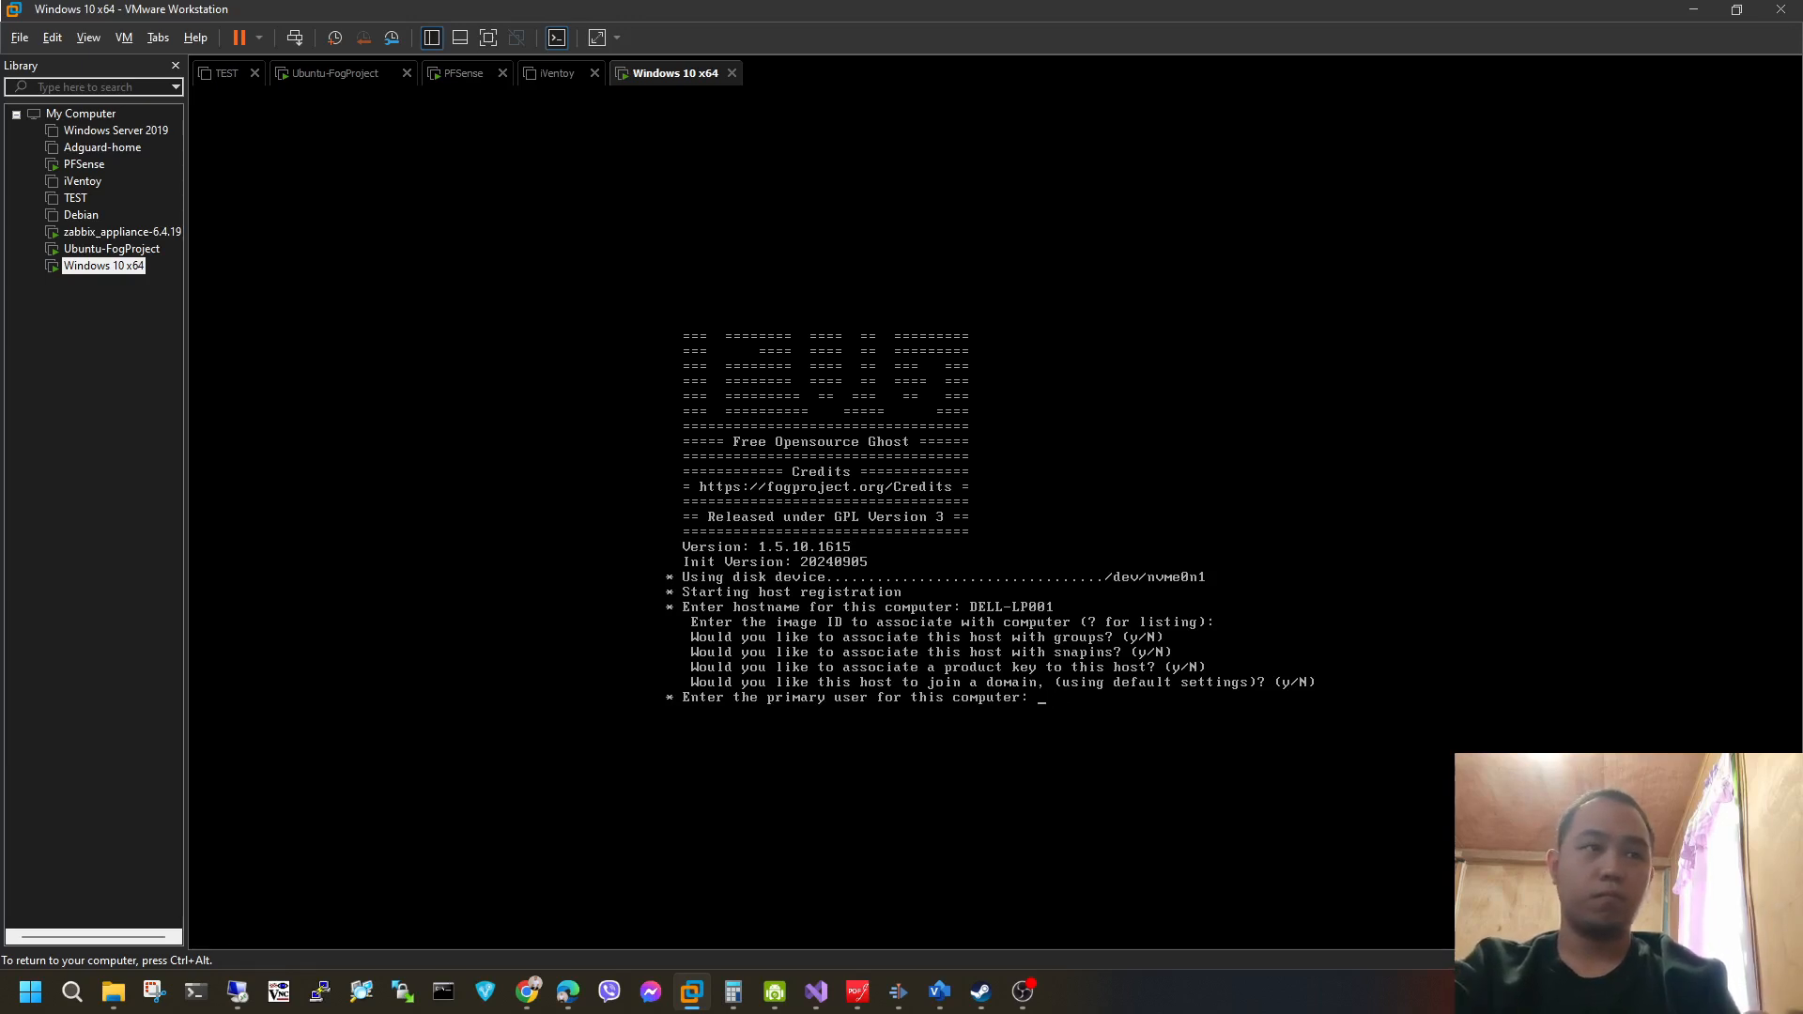
text(etl_admin)
key(Return)
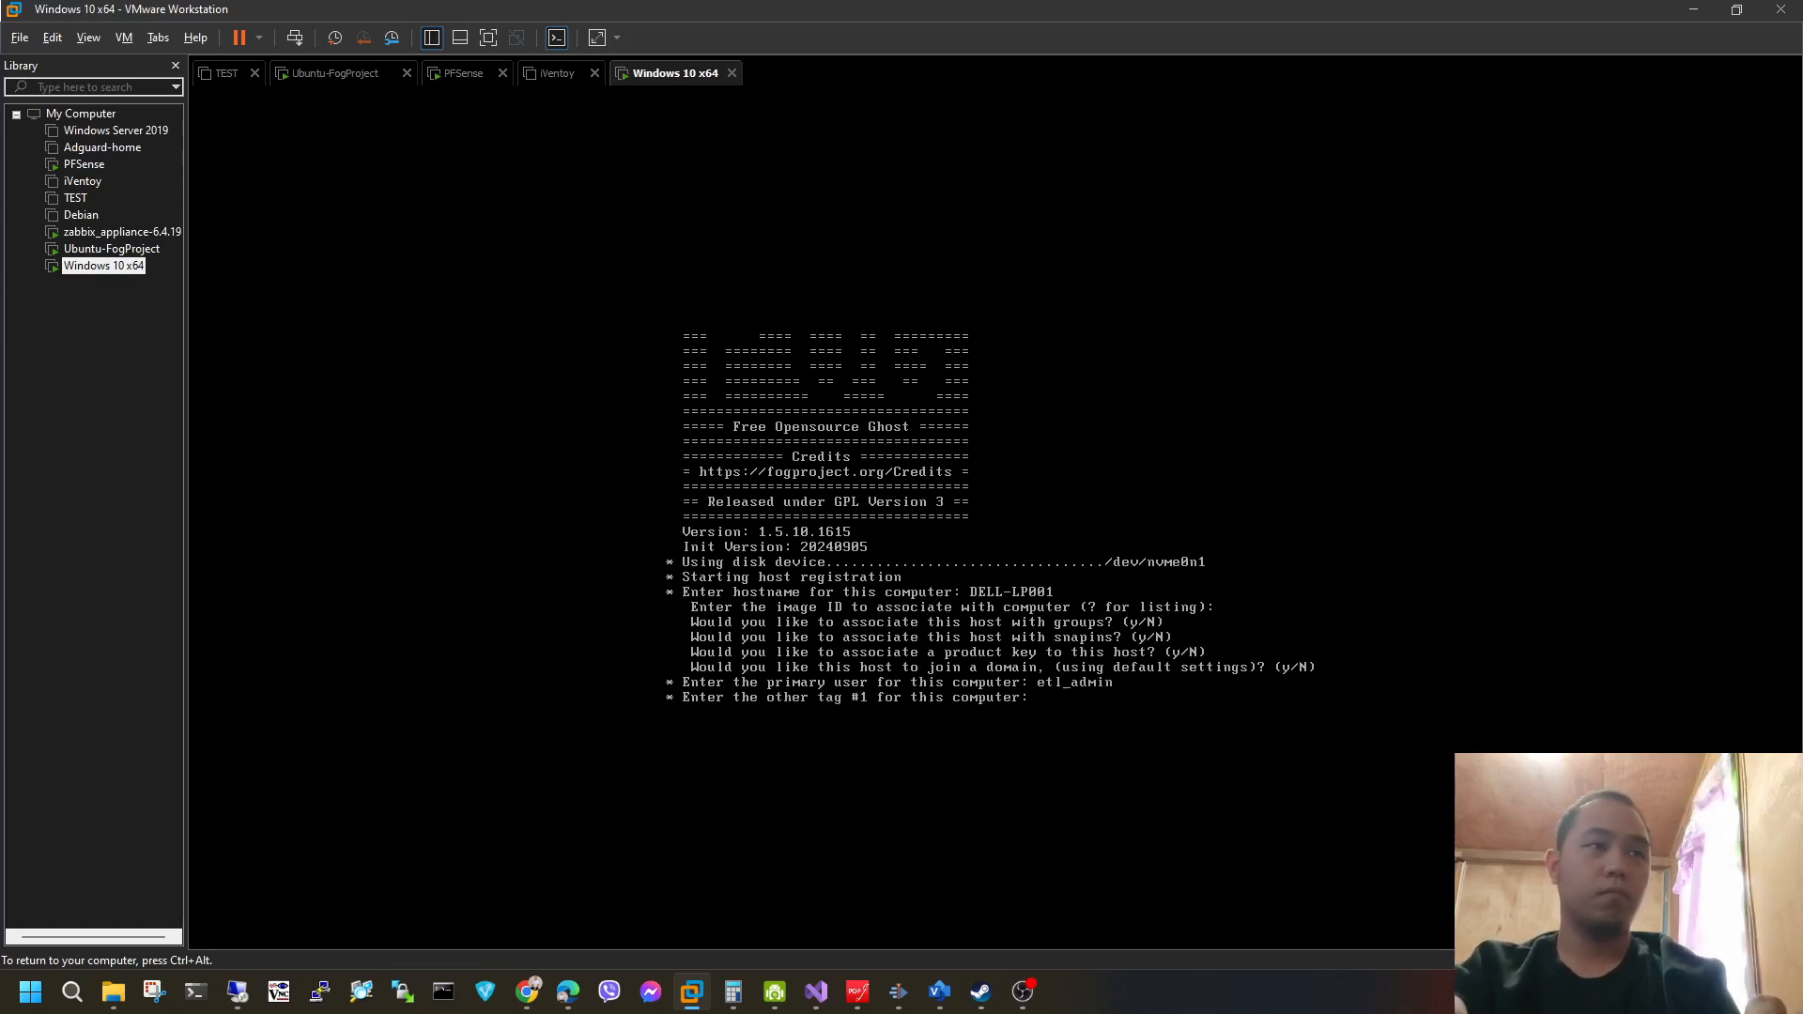
key(Return)
key(Return)
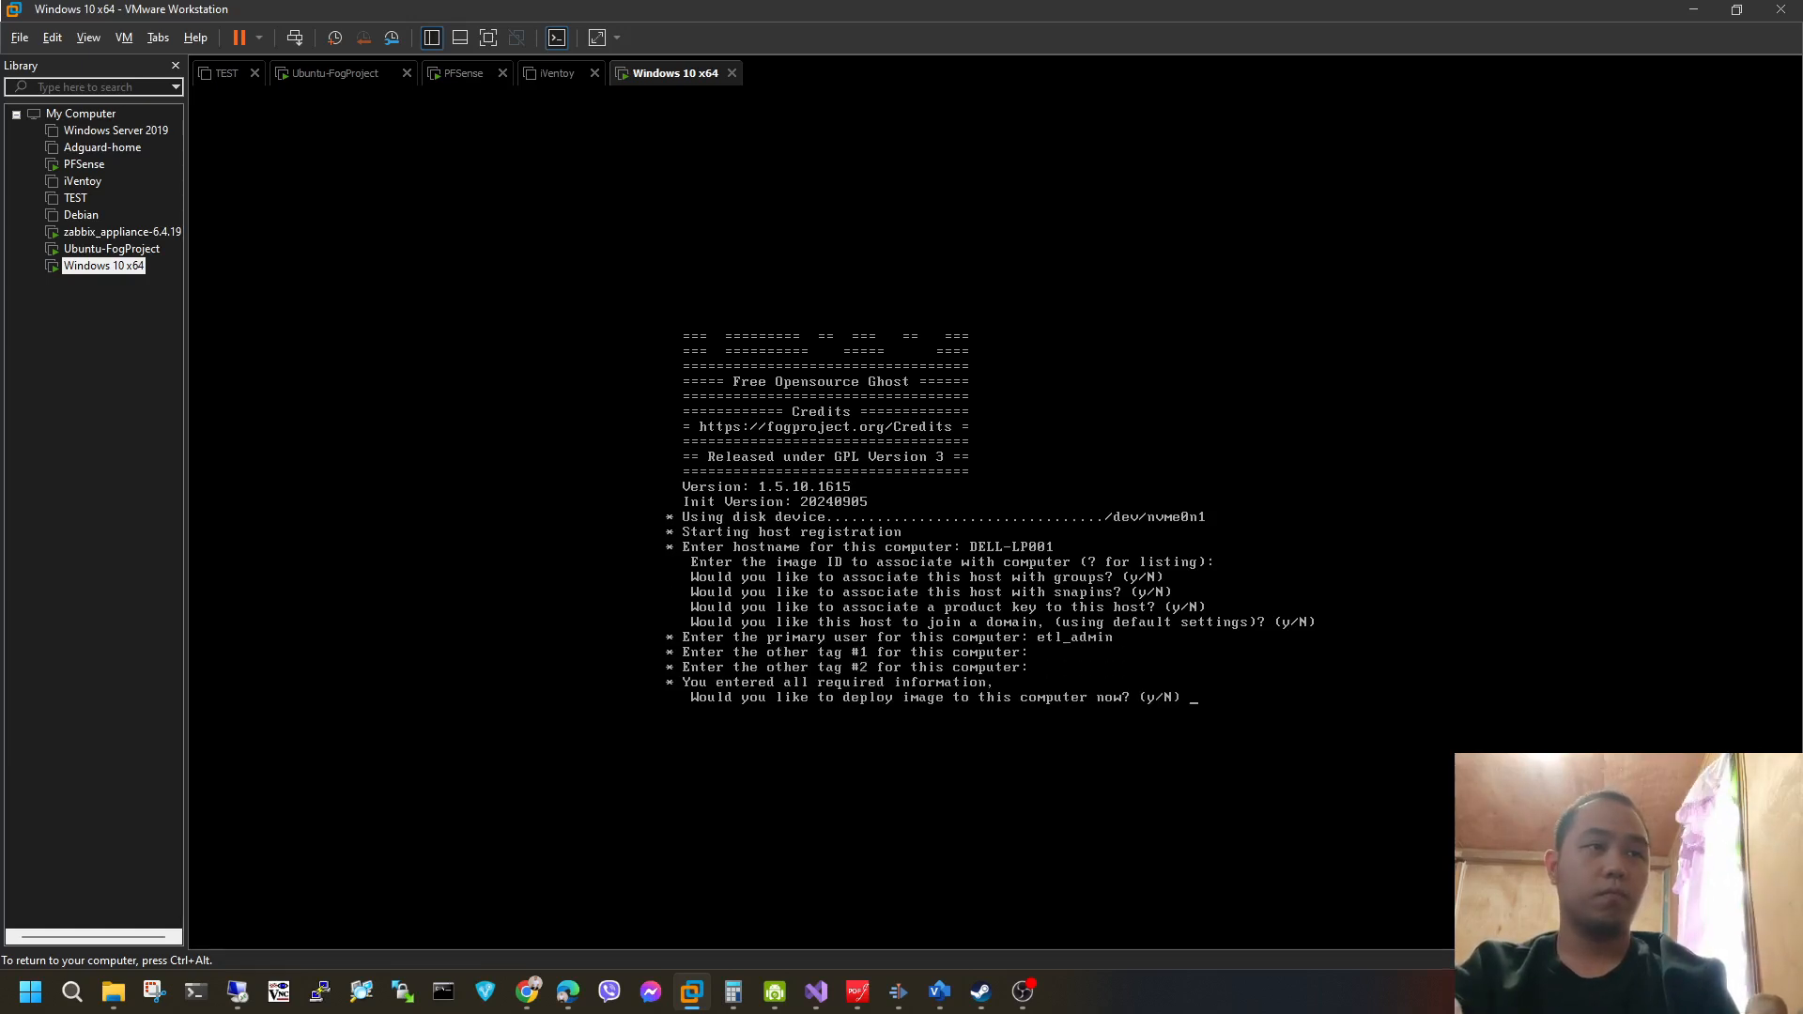
text(n)
key(Return)
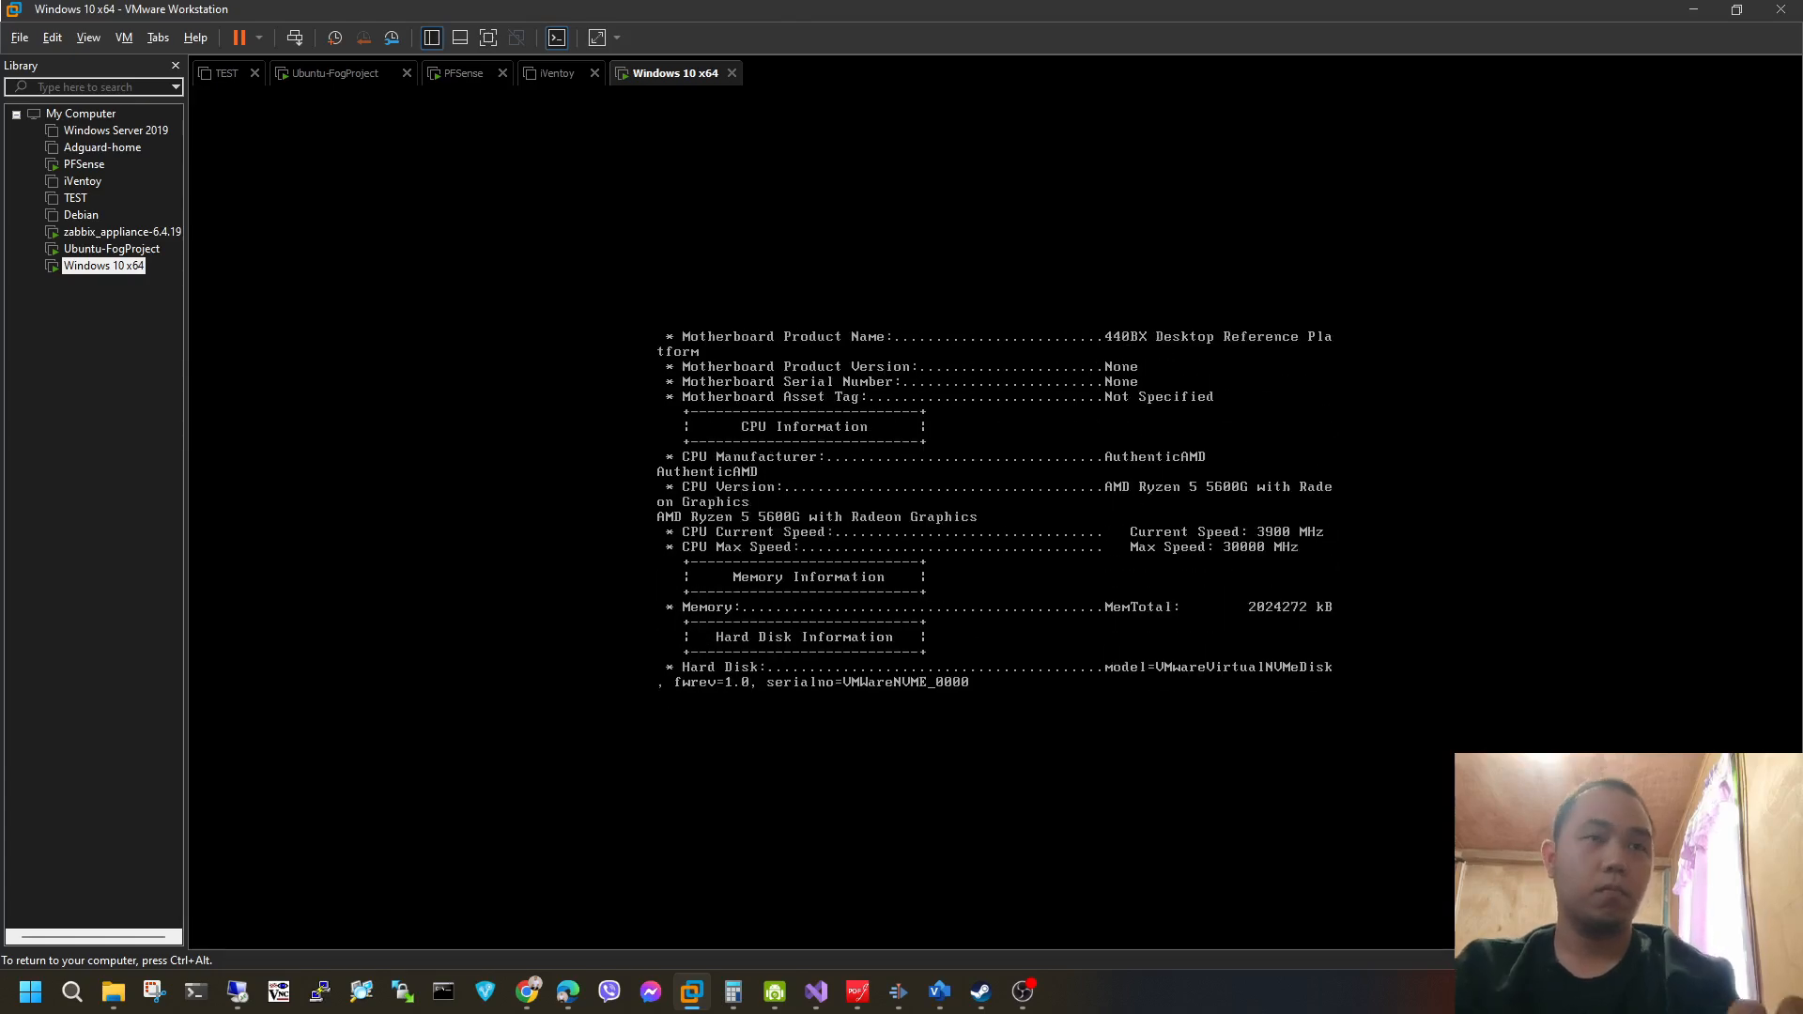
Release the input from the Windows 10 x64 virtual machine and power it off.
key(ctrl+alt)
click(657, 451)
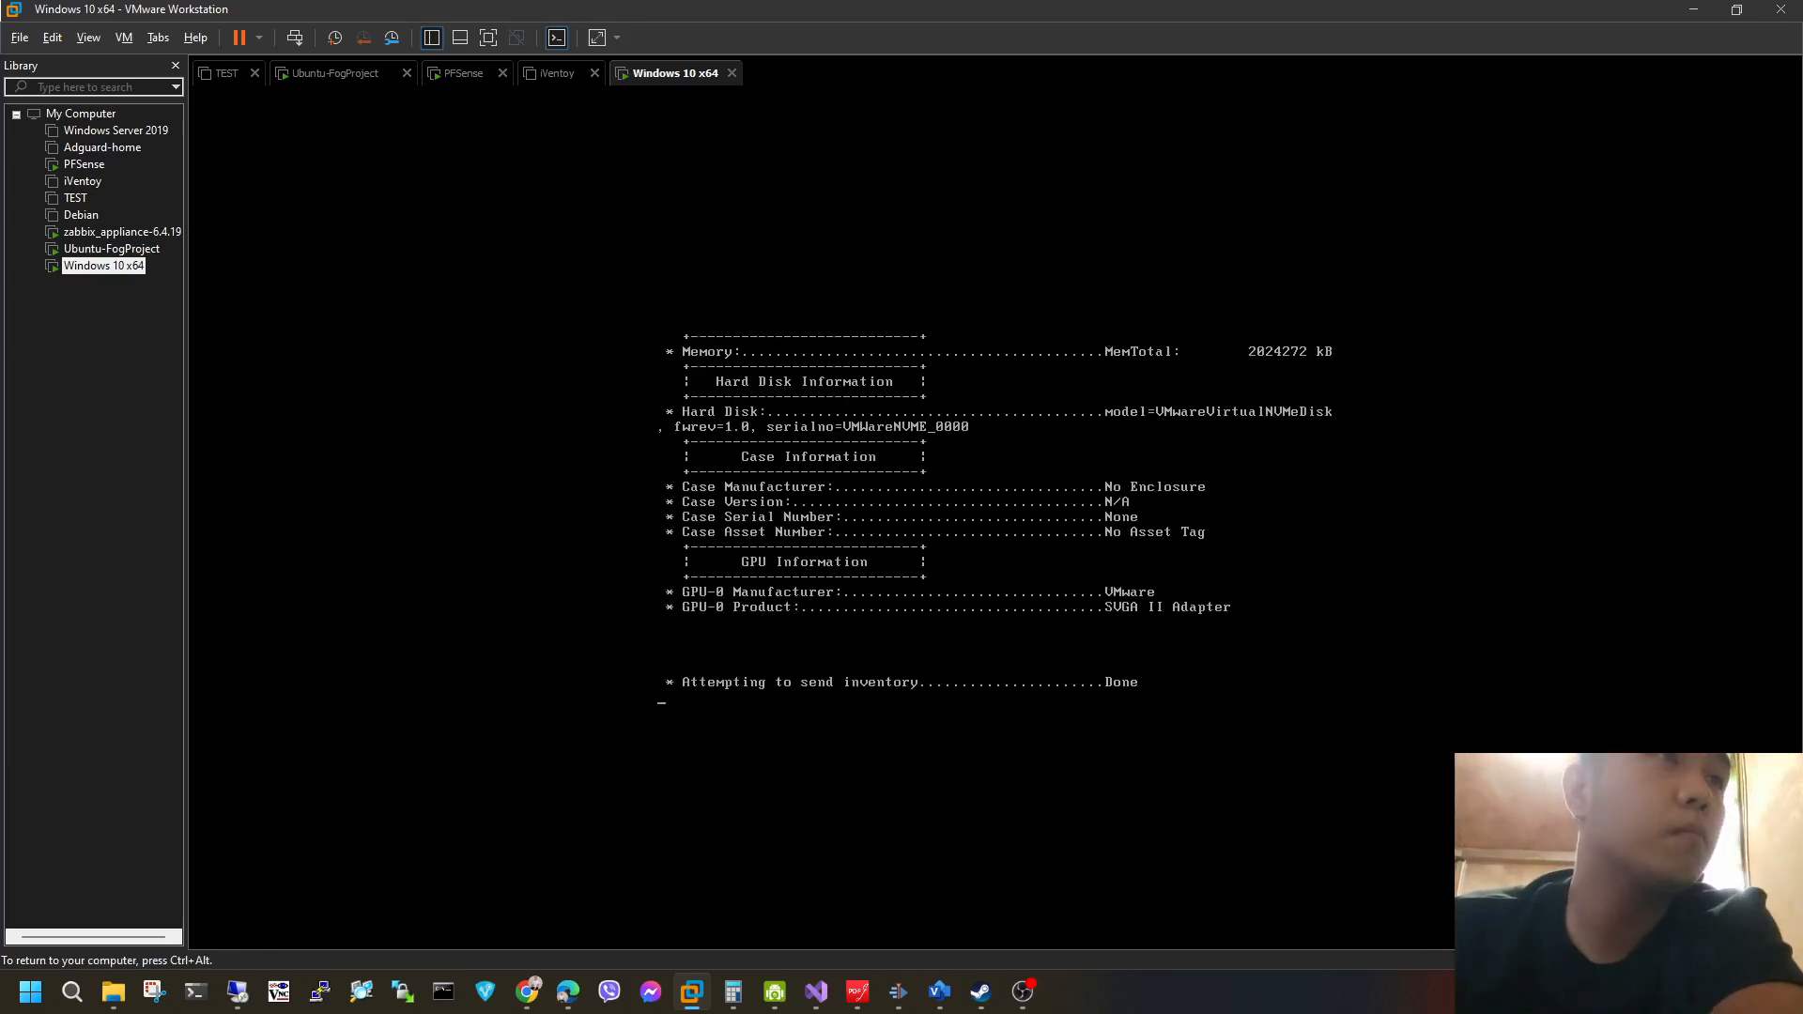
key(ctrl+alt)
click(459, 475)
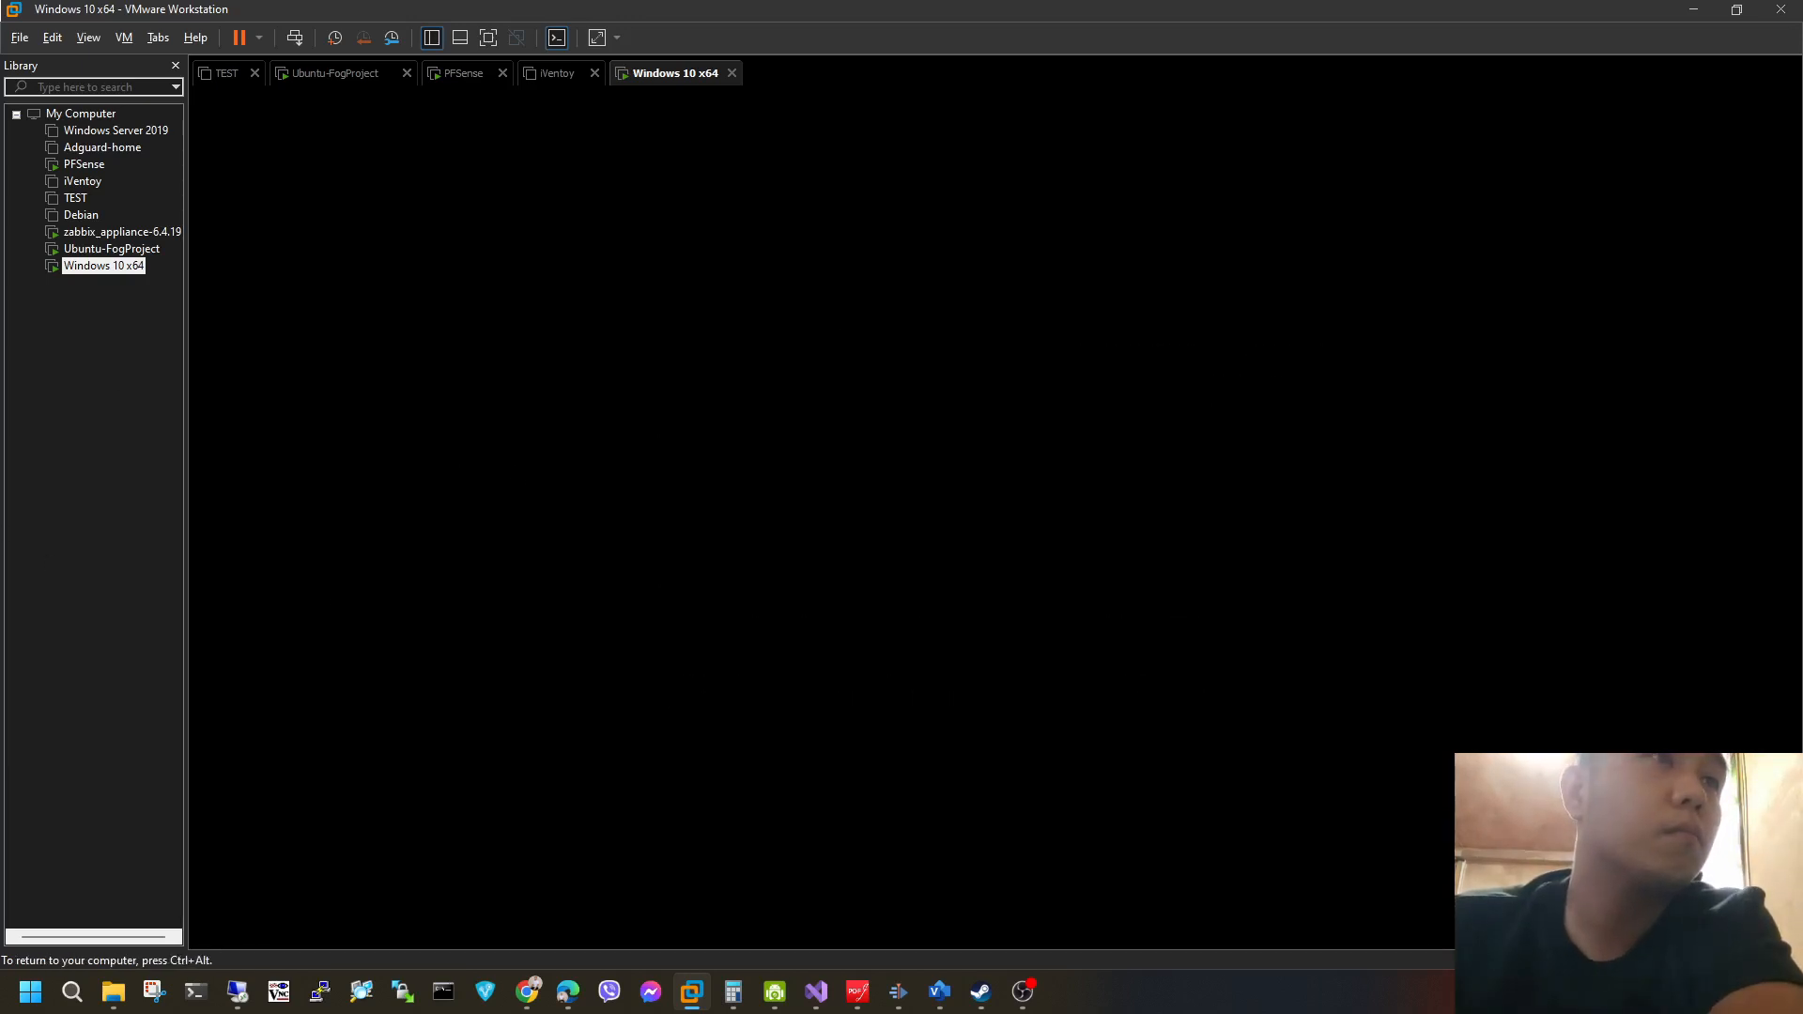
key(ctrl+alt)
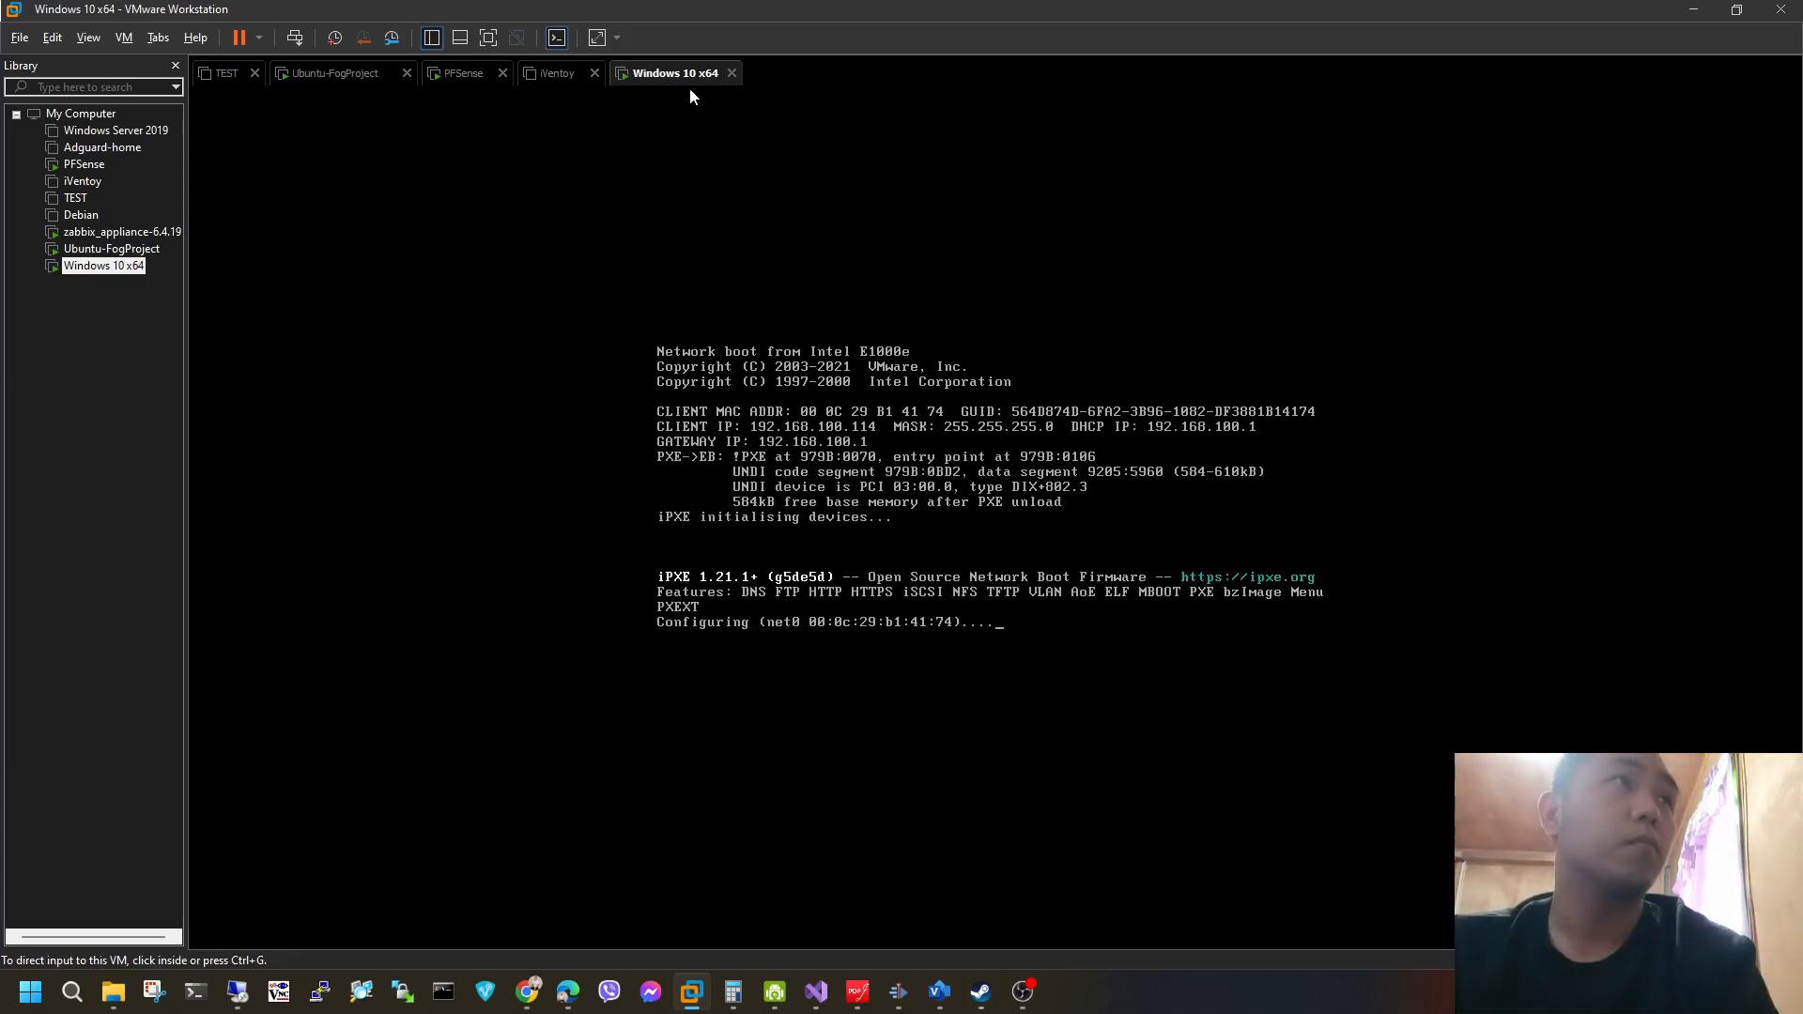
right_click(137, 268)
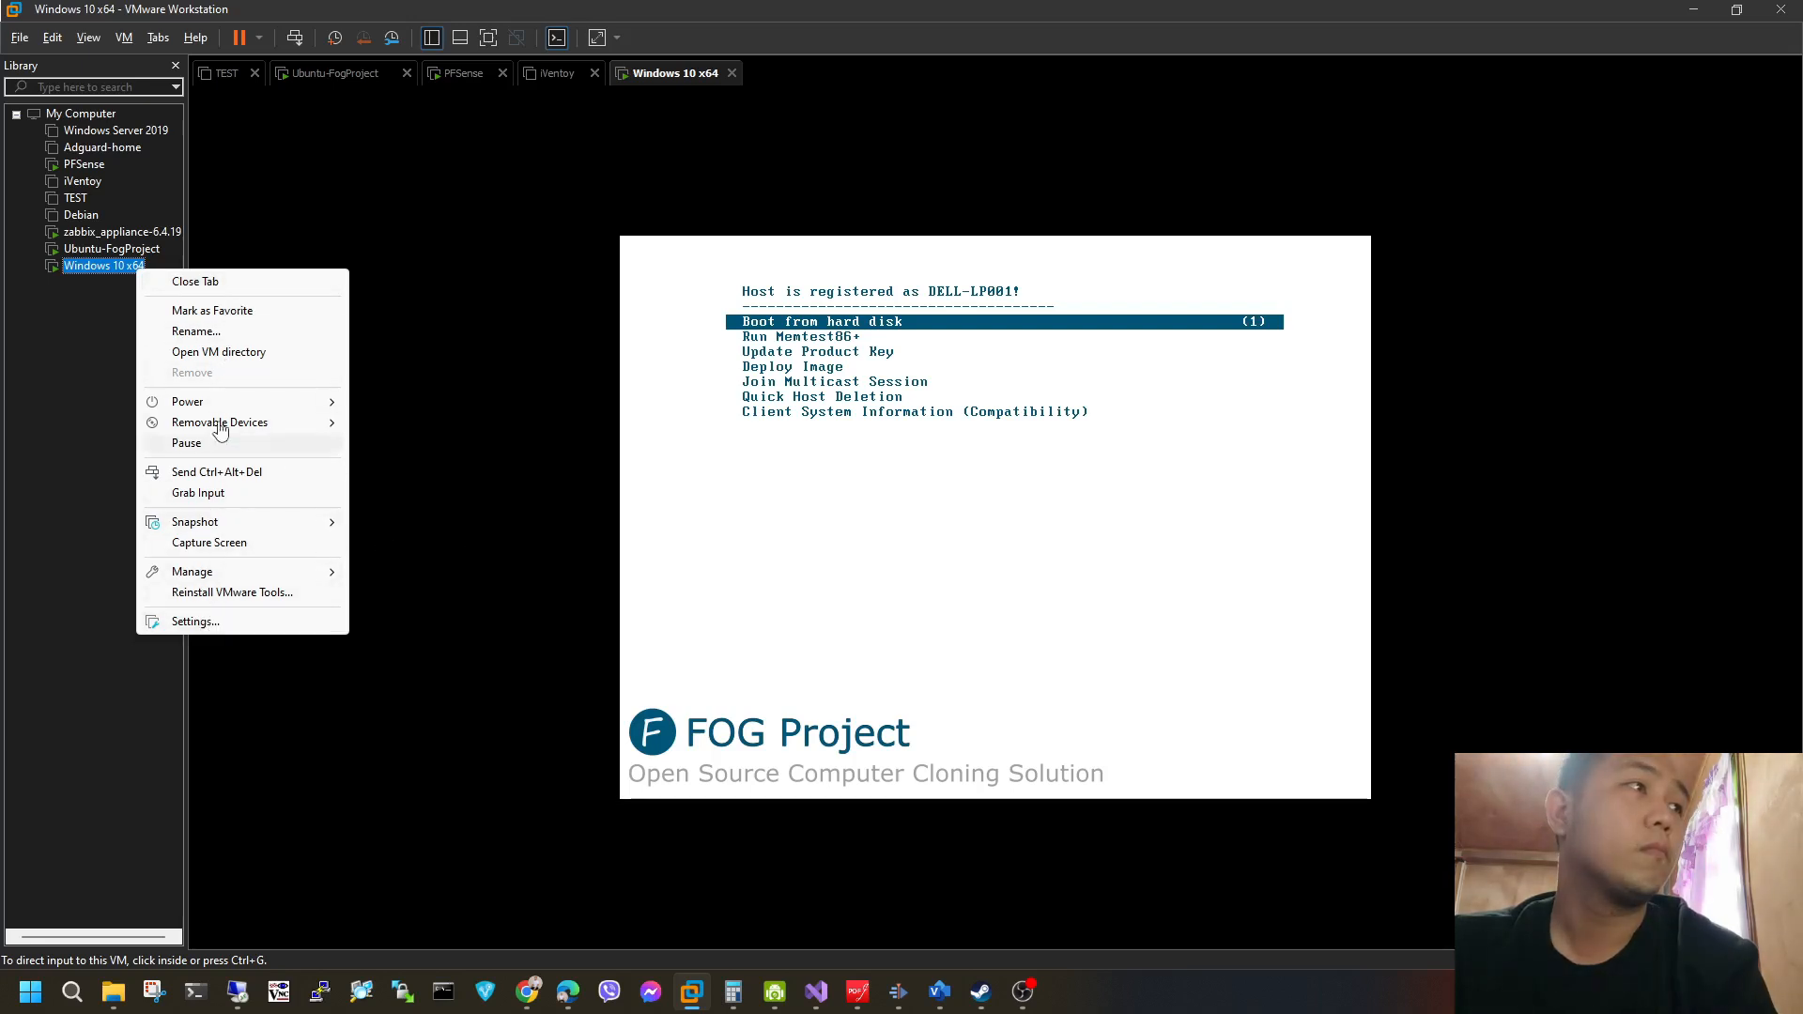
mouse_move(272, 402)
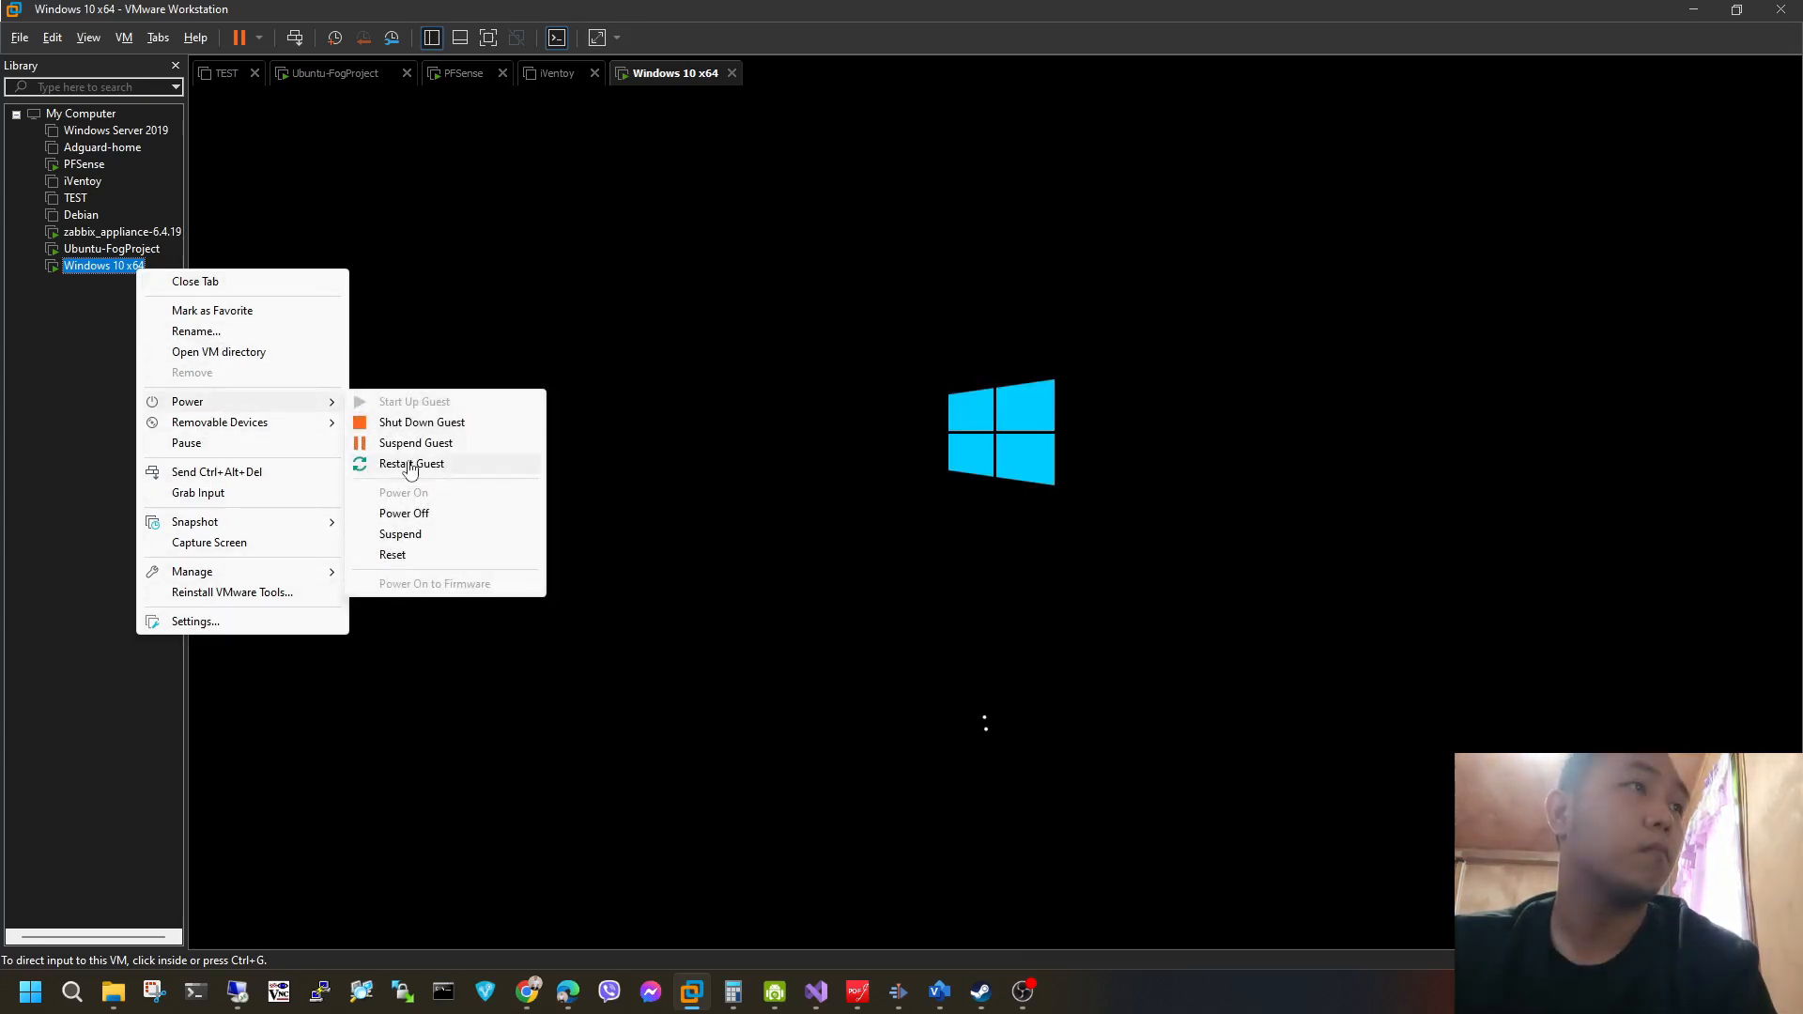
click(417, 514)
click(915, 541)
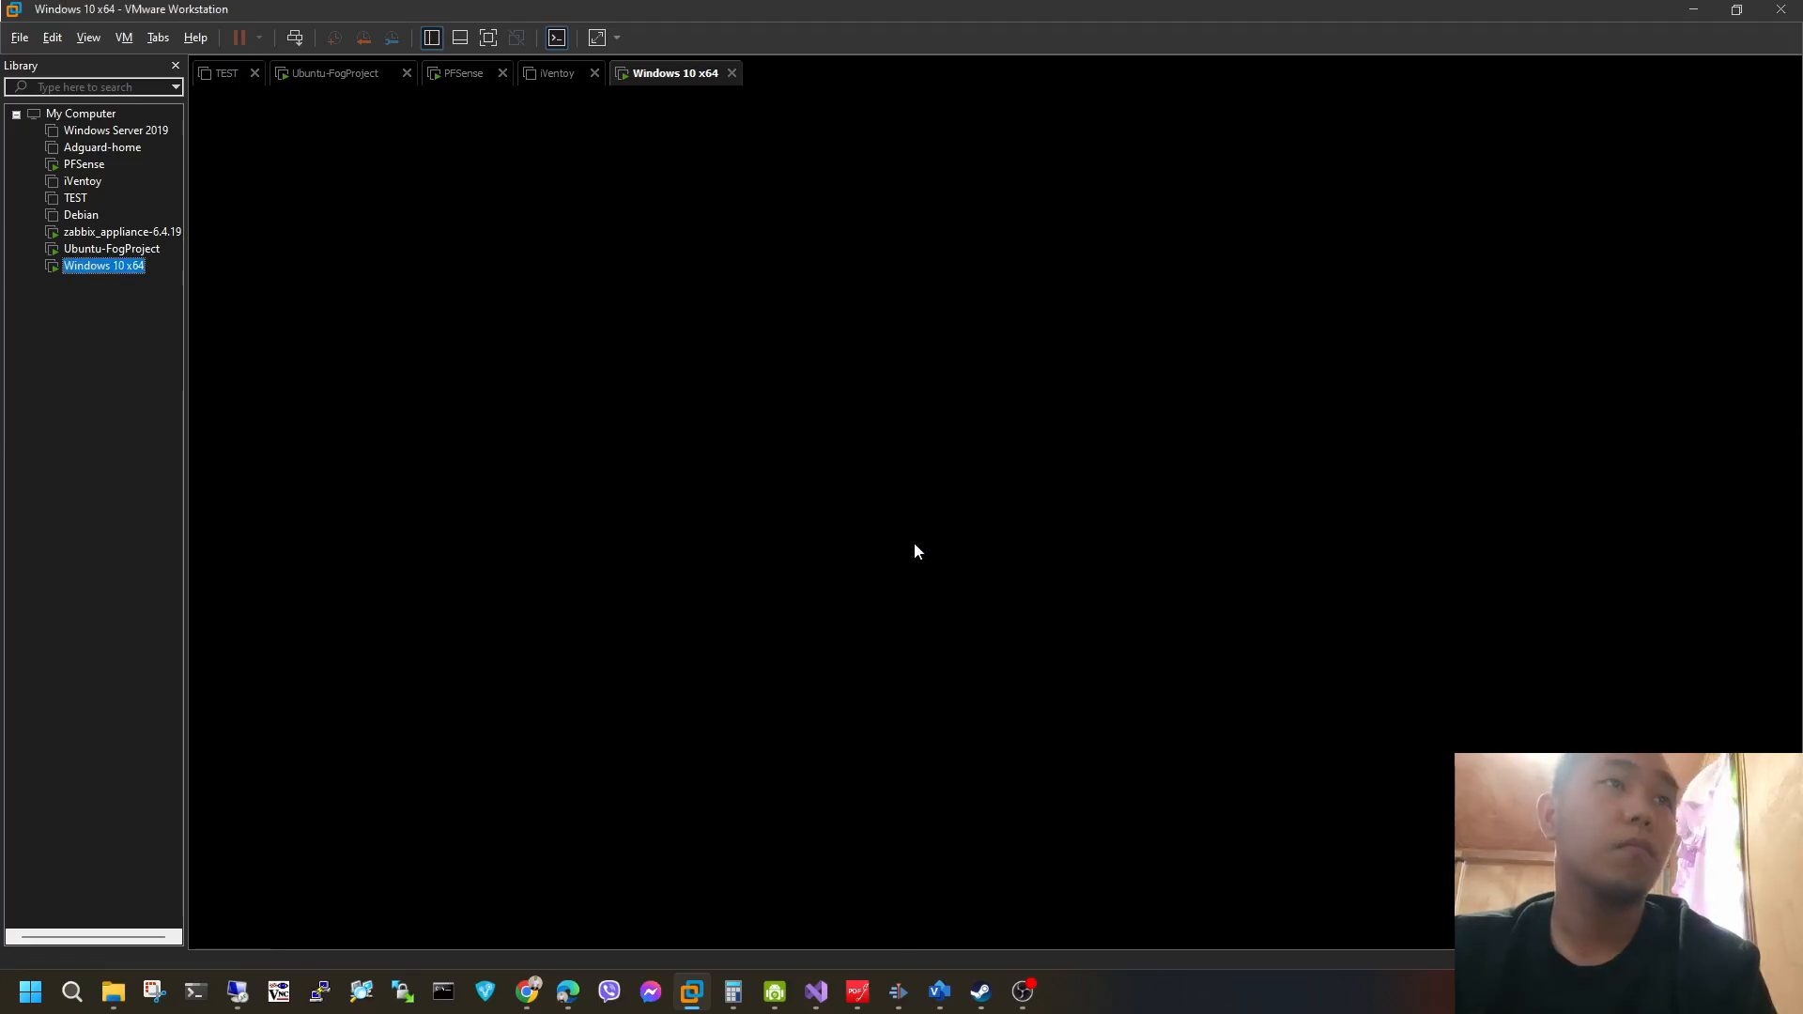
Switch to the FOG web interface and create an instant capture task with Wake on LAN for the host DELL-LP001.
key(alt+Tab)
click(928, 131)
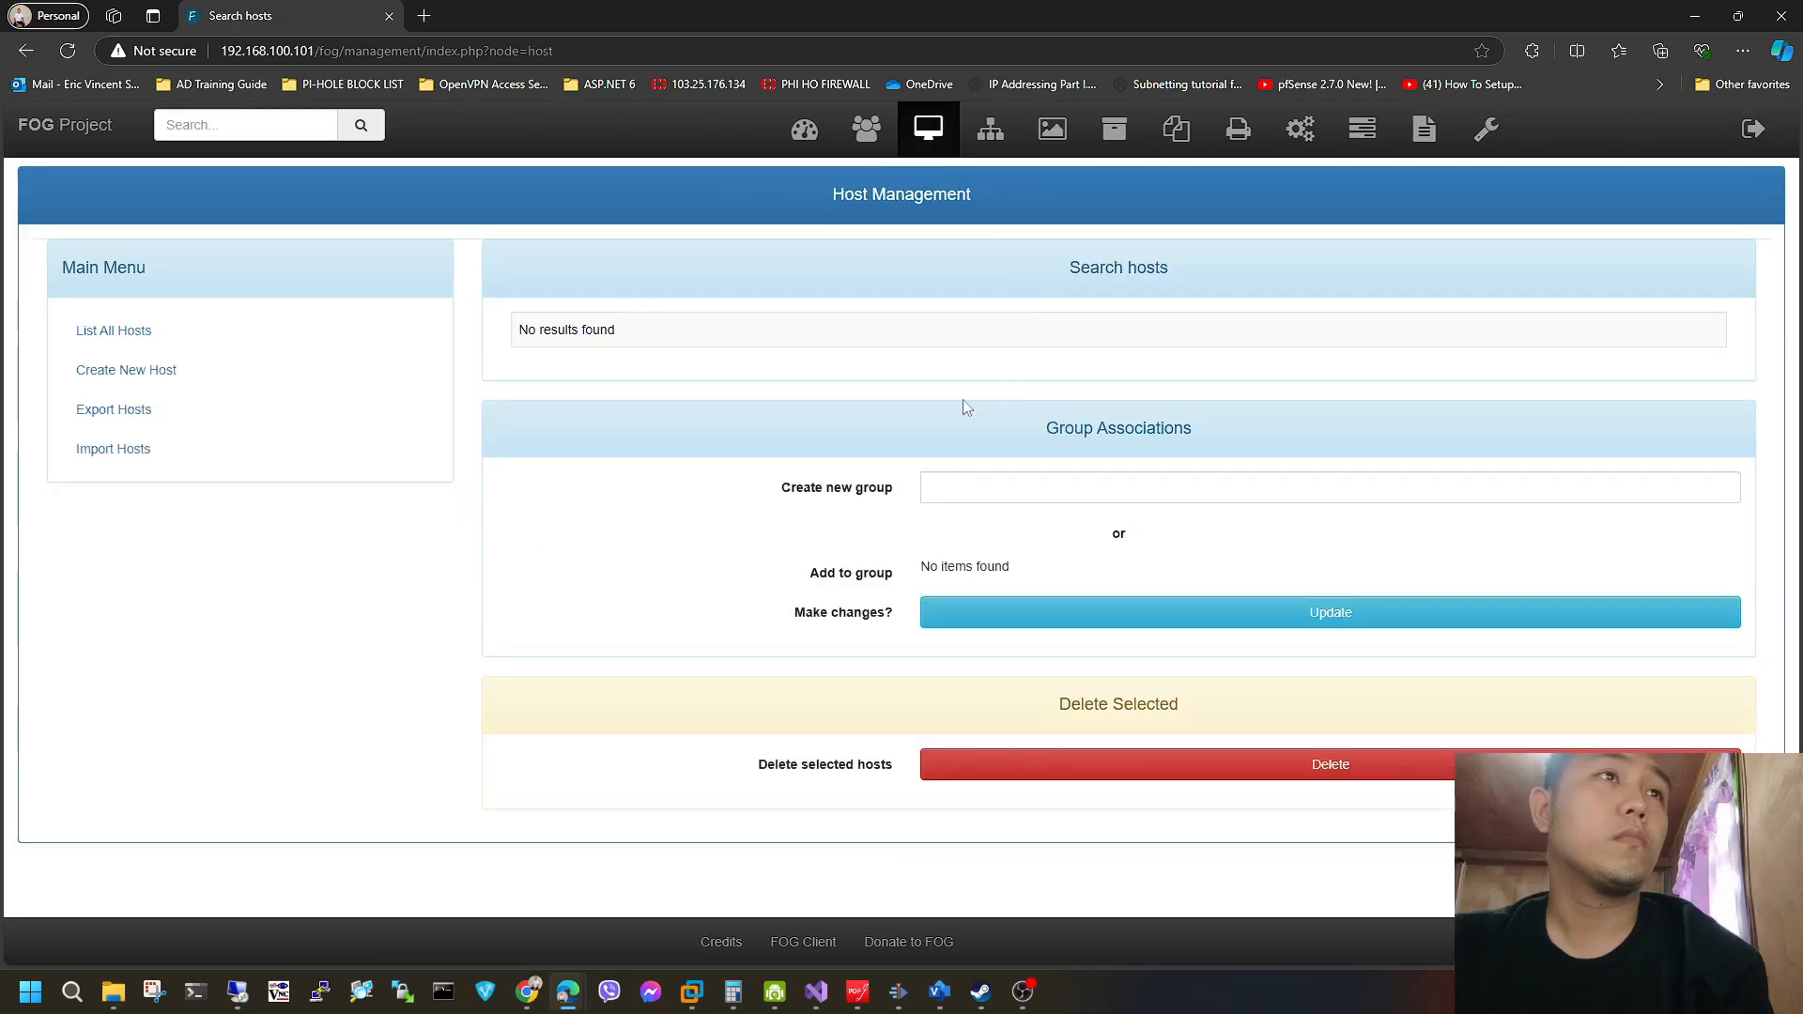
click(213, 335)
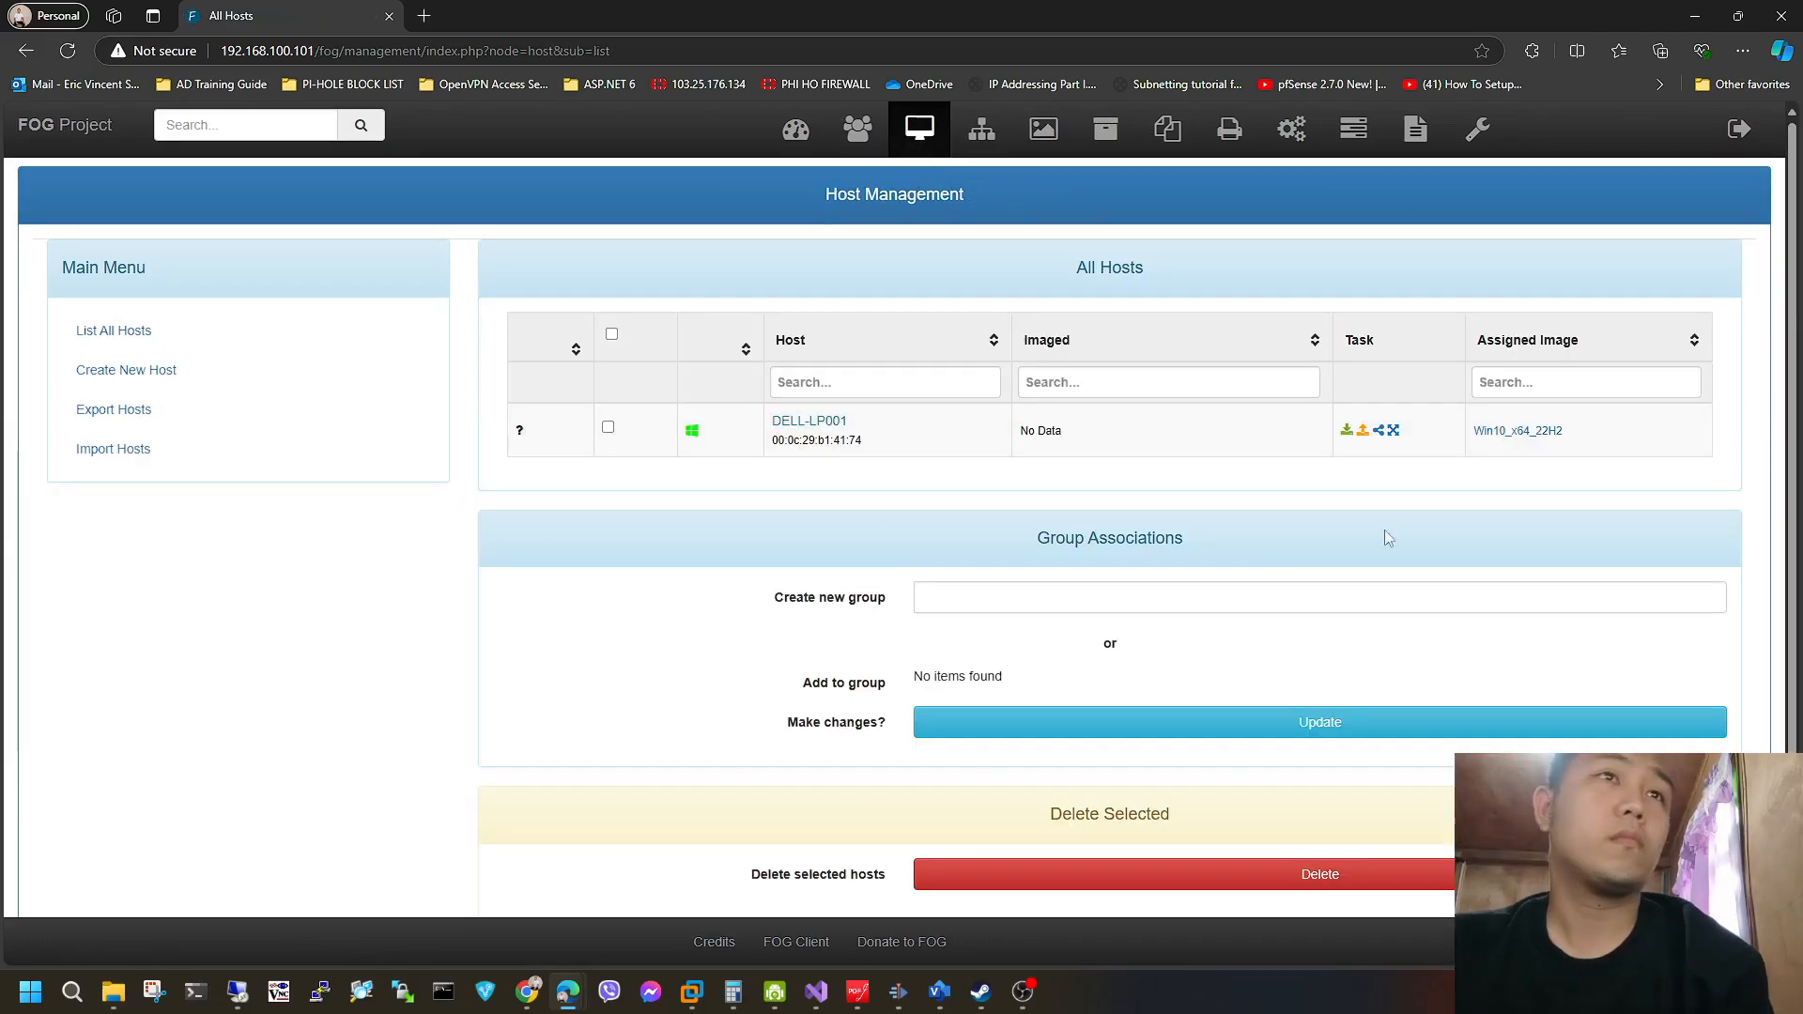
click(1363, 433)
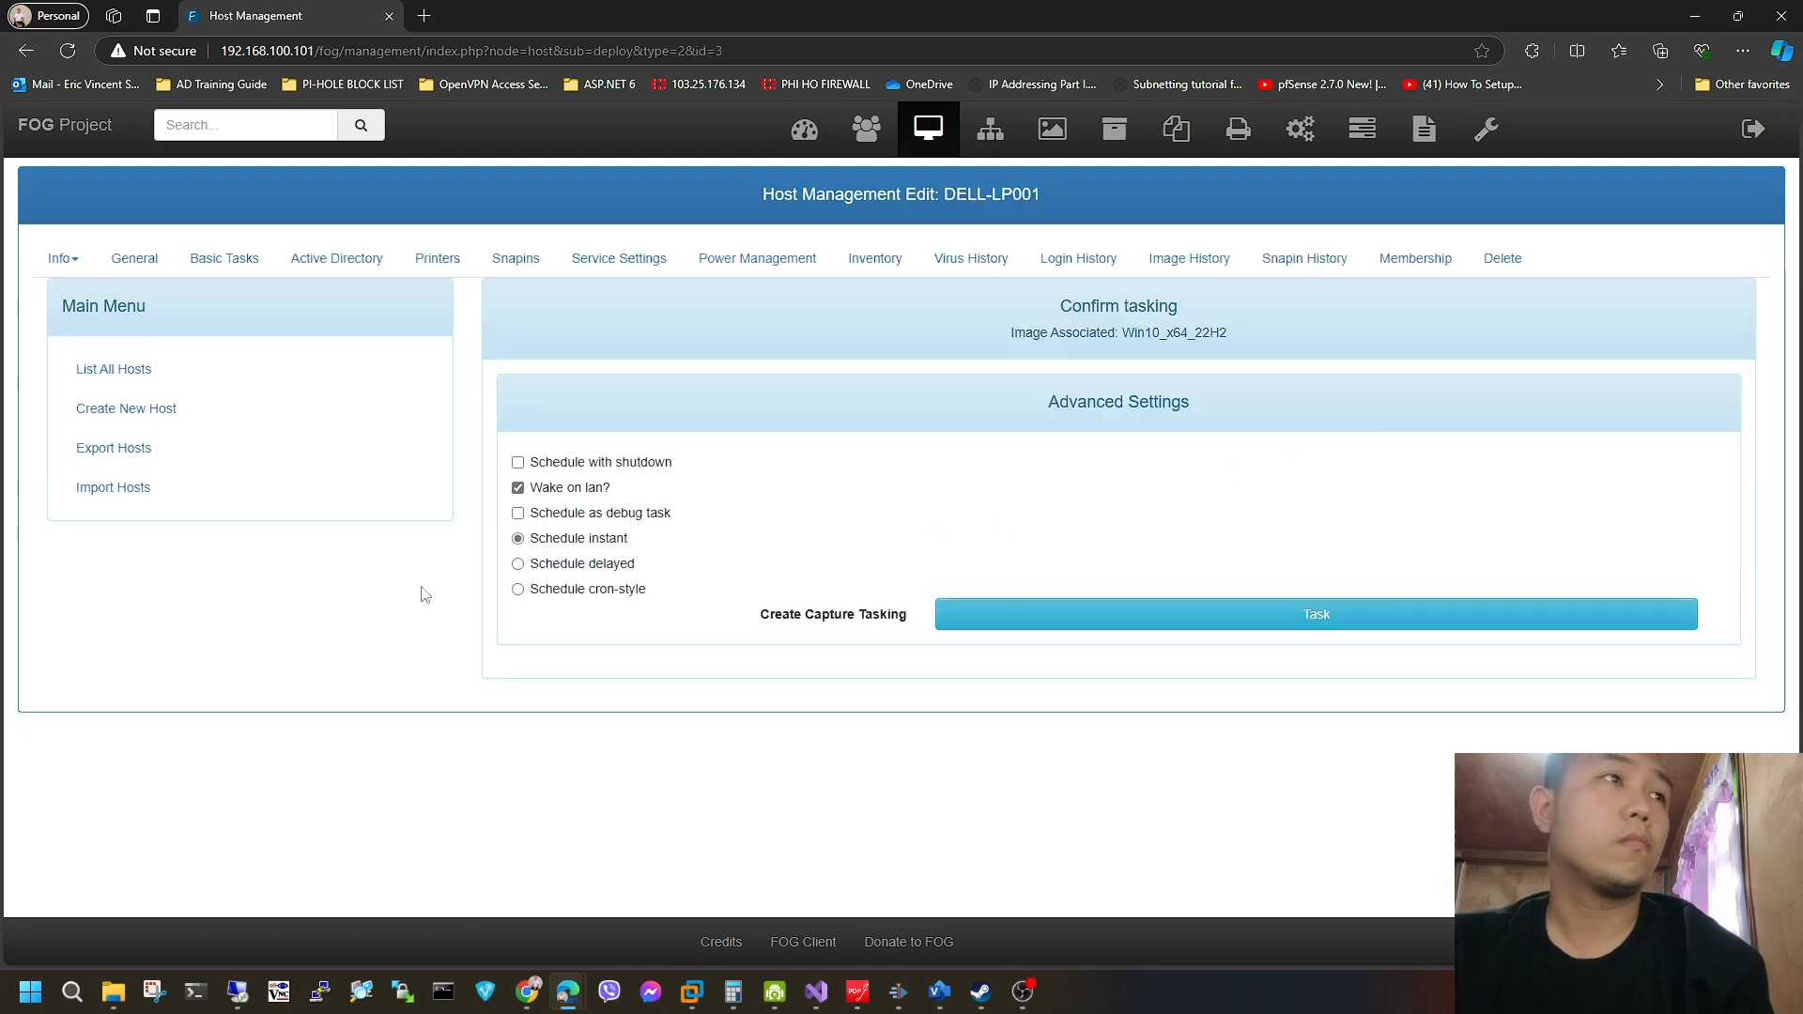
click(1165, 610)
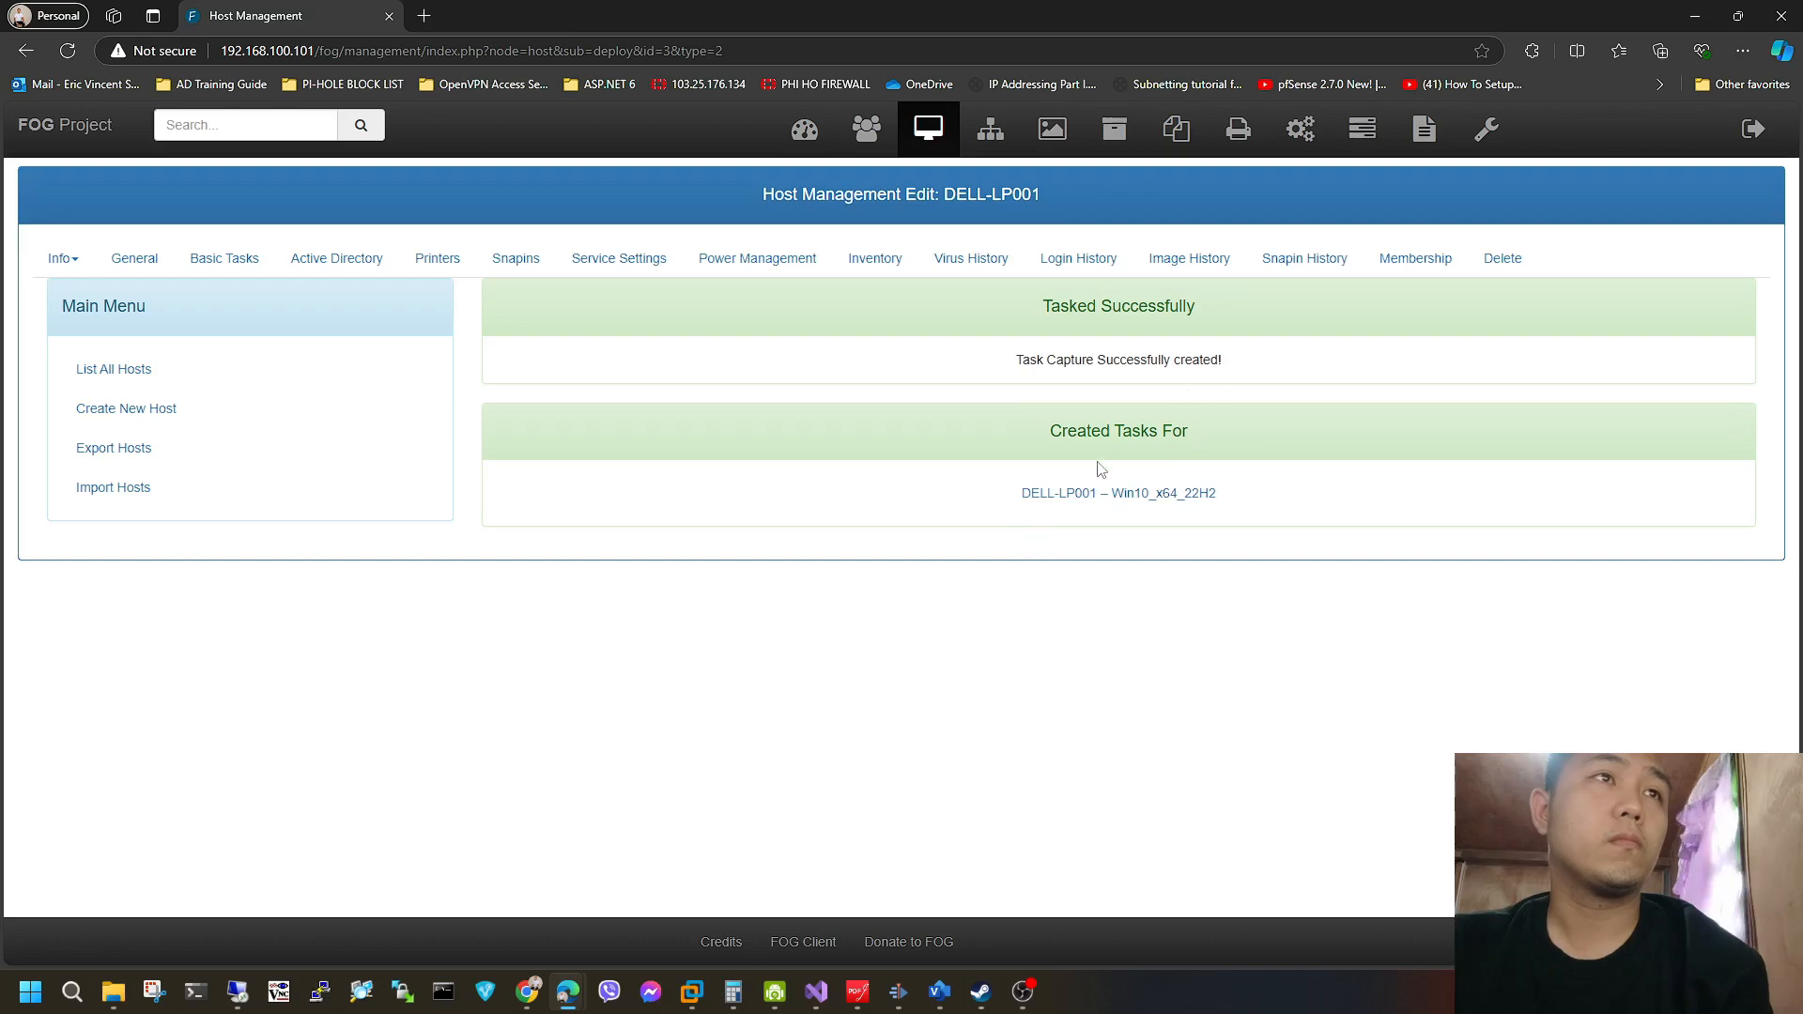
View the active tasks in FOG and return to the Windows 10 x64 virtual machine in VMware Workstation.
click(1359, 129)
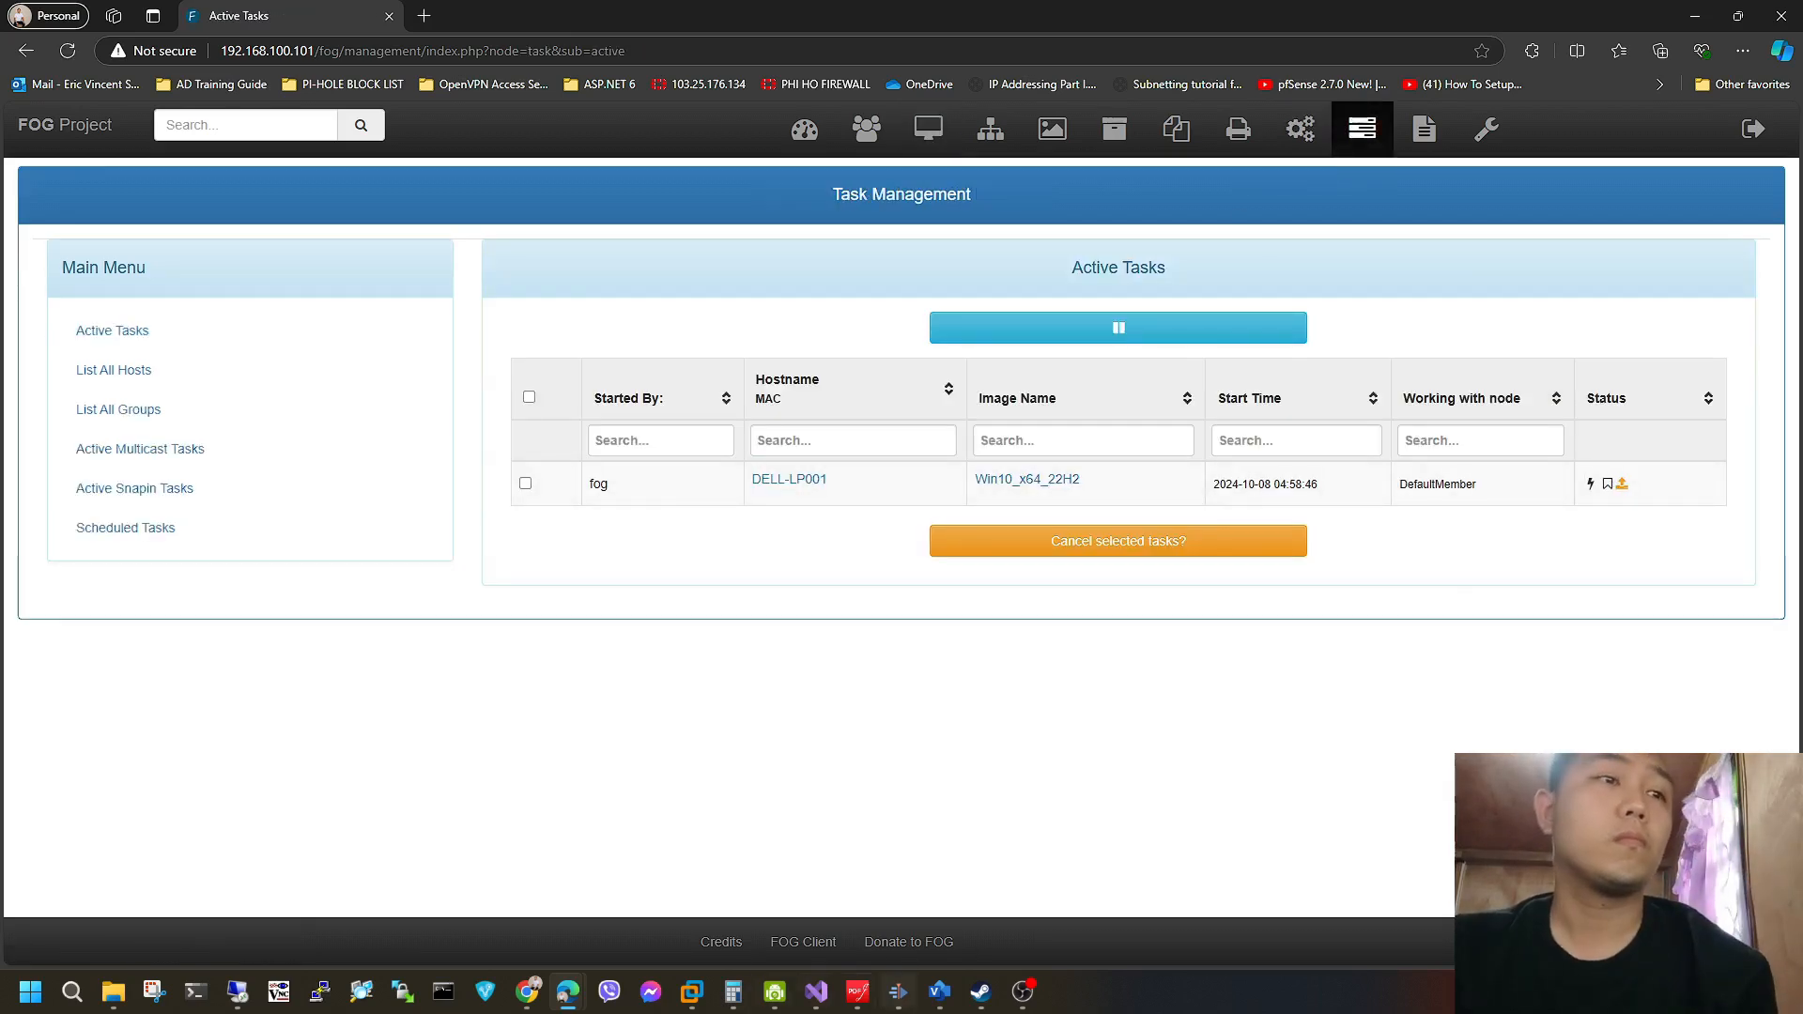
click(1690, 15)
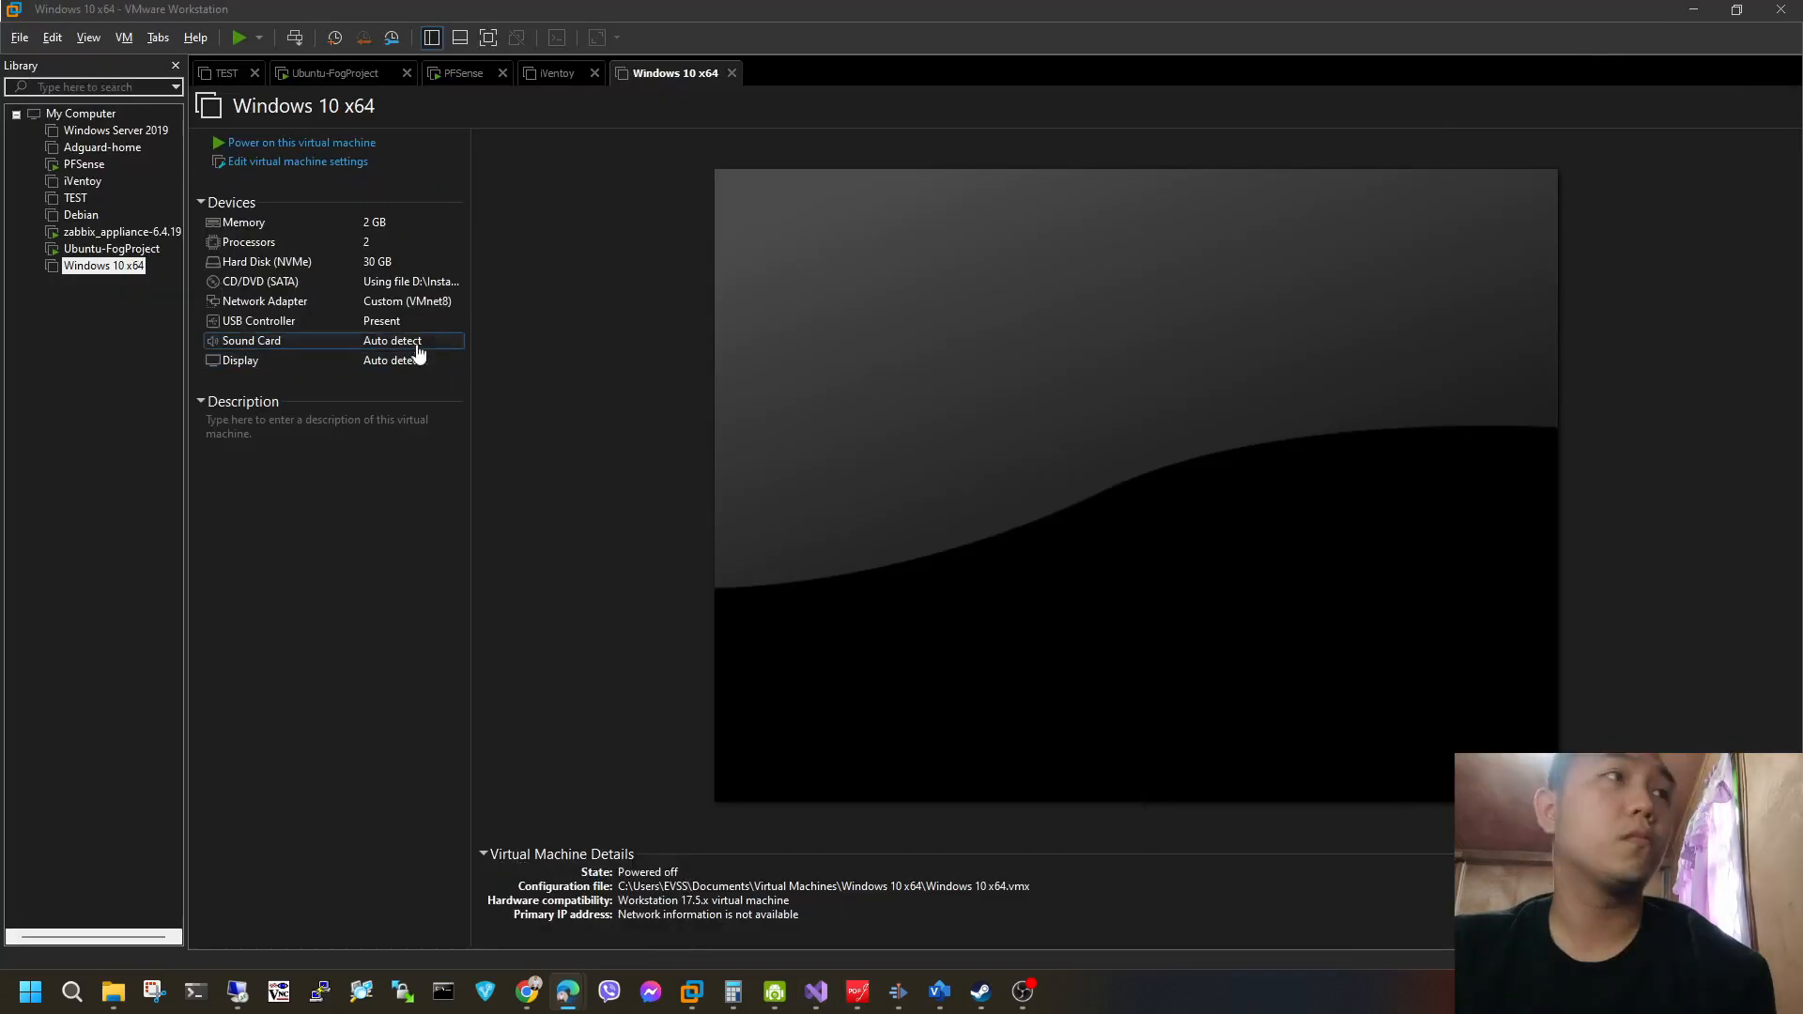
click(843, 349)
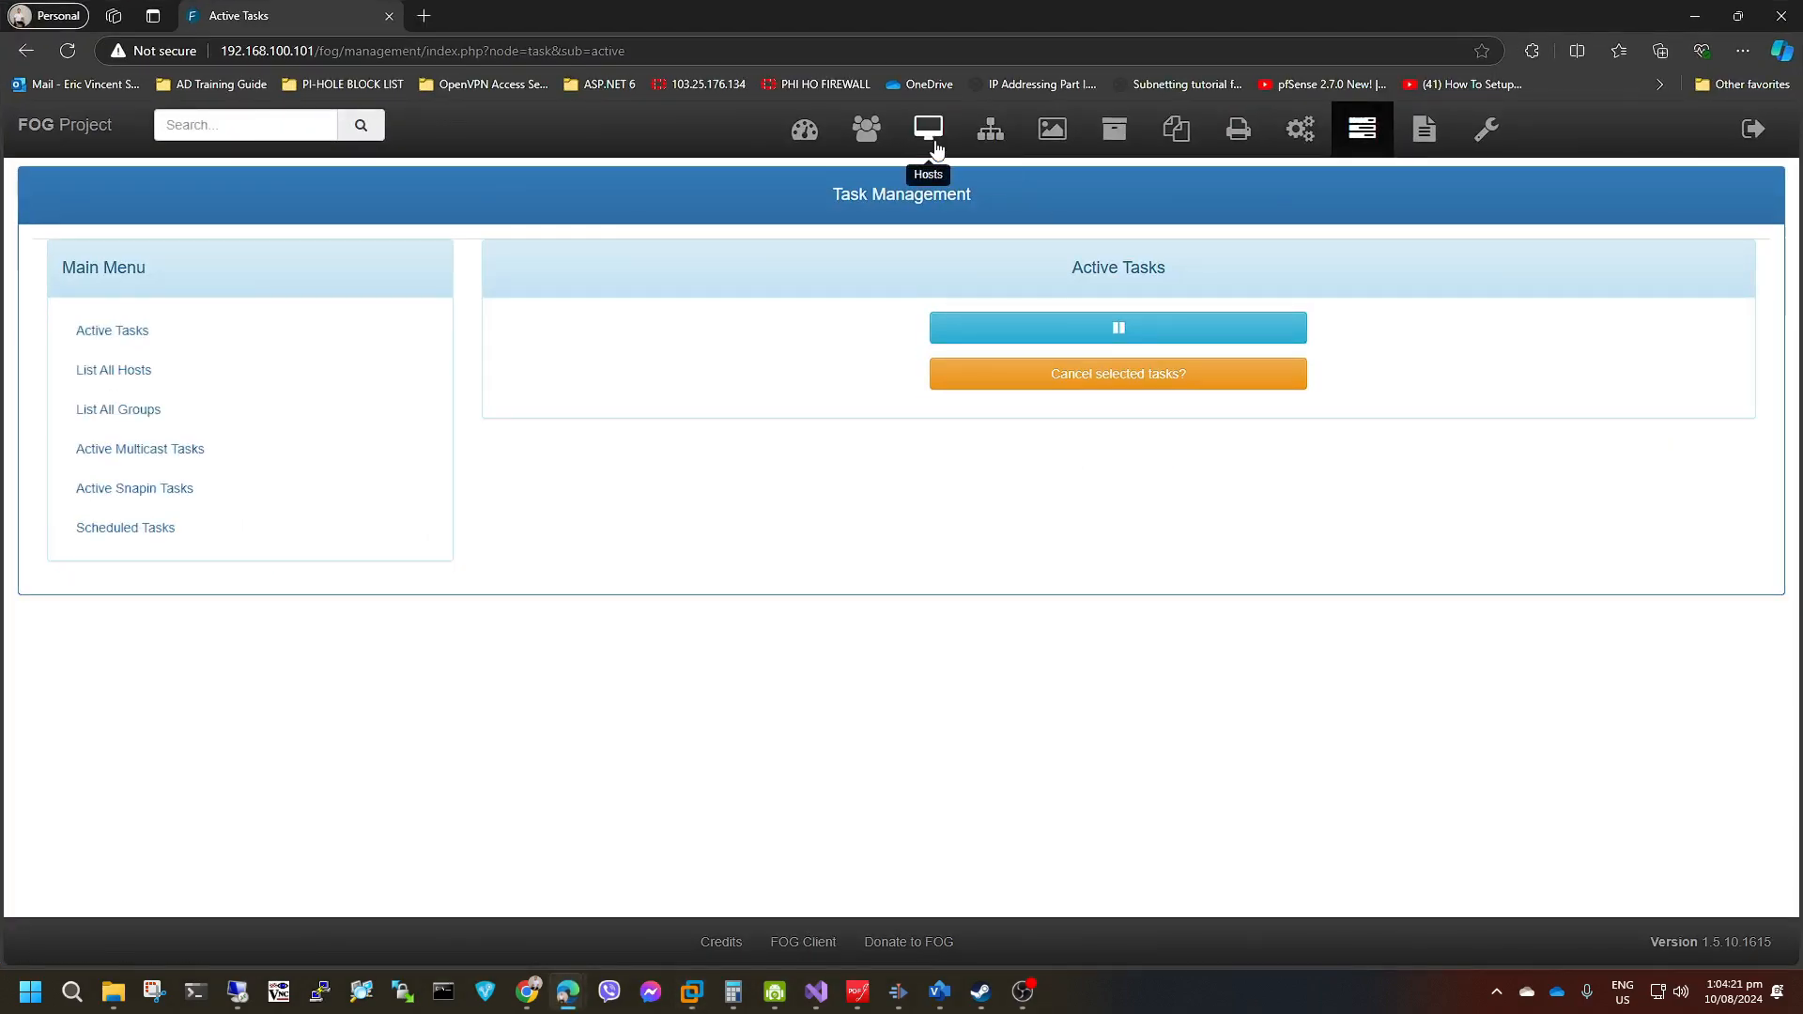
Check the FOG host list, report page and active tasks list for the status of the capture.
click(930, 131)
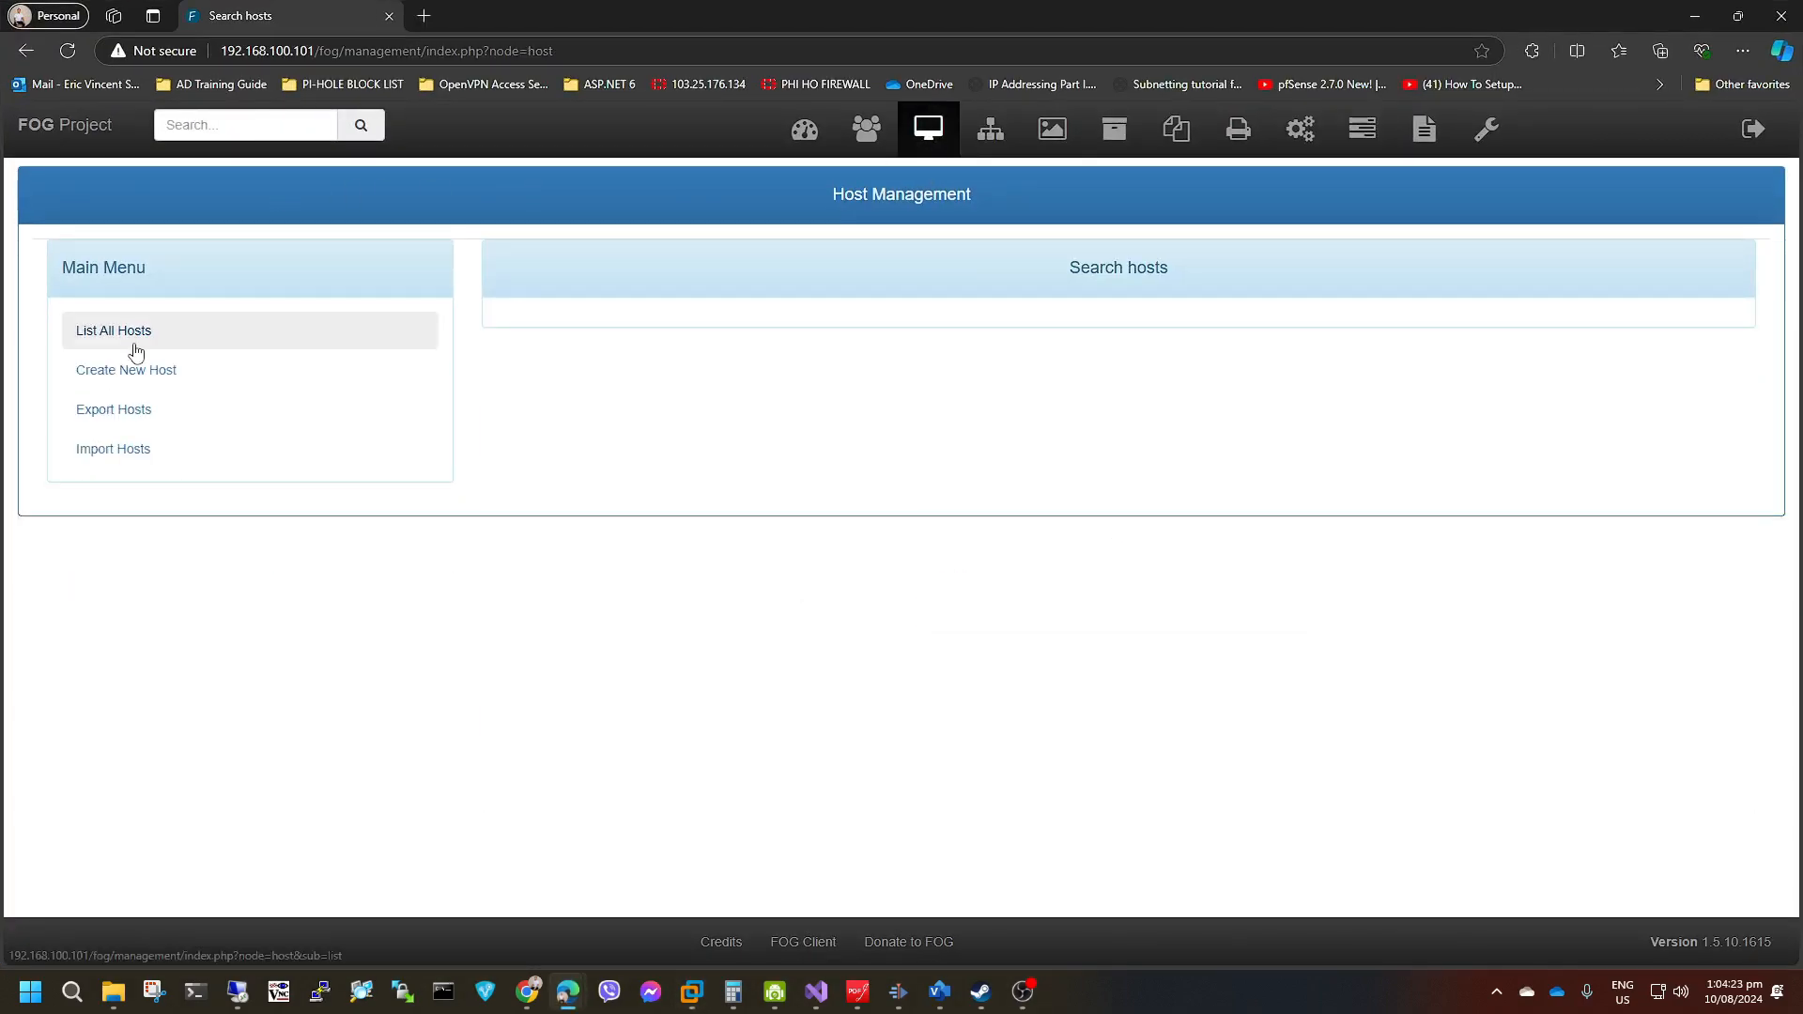
click(136, 351)
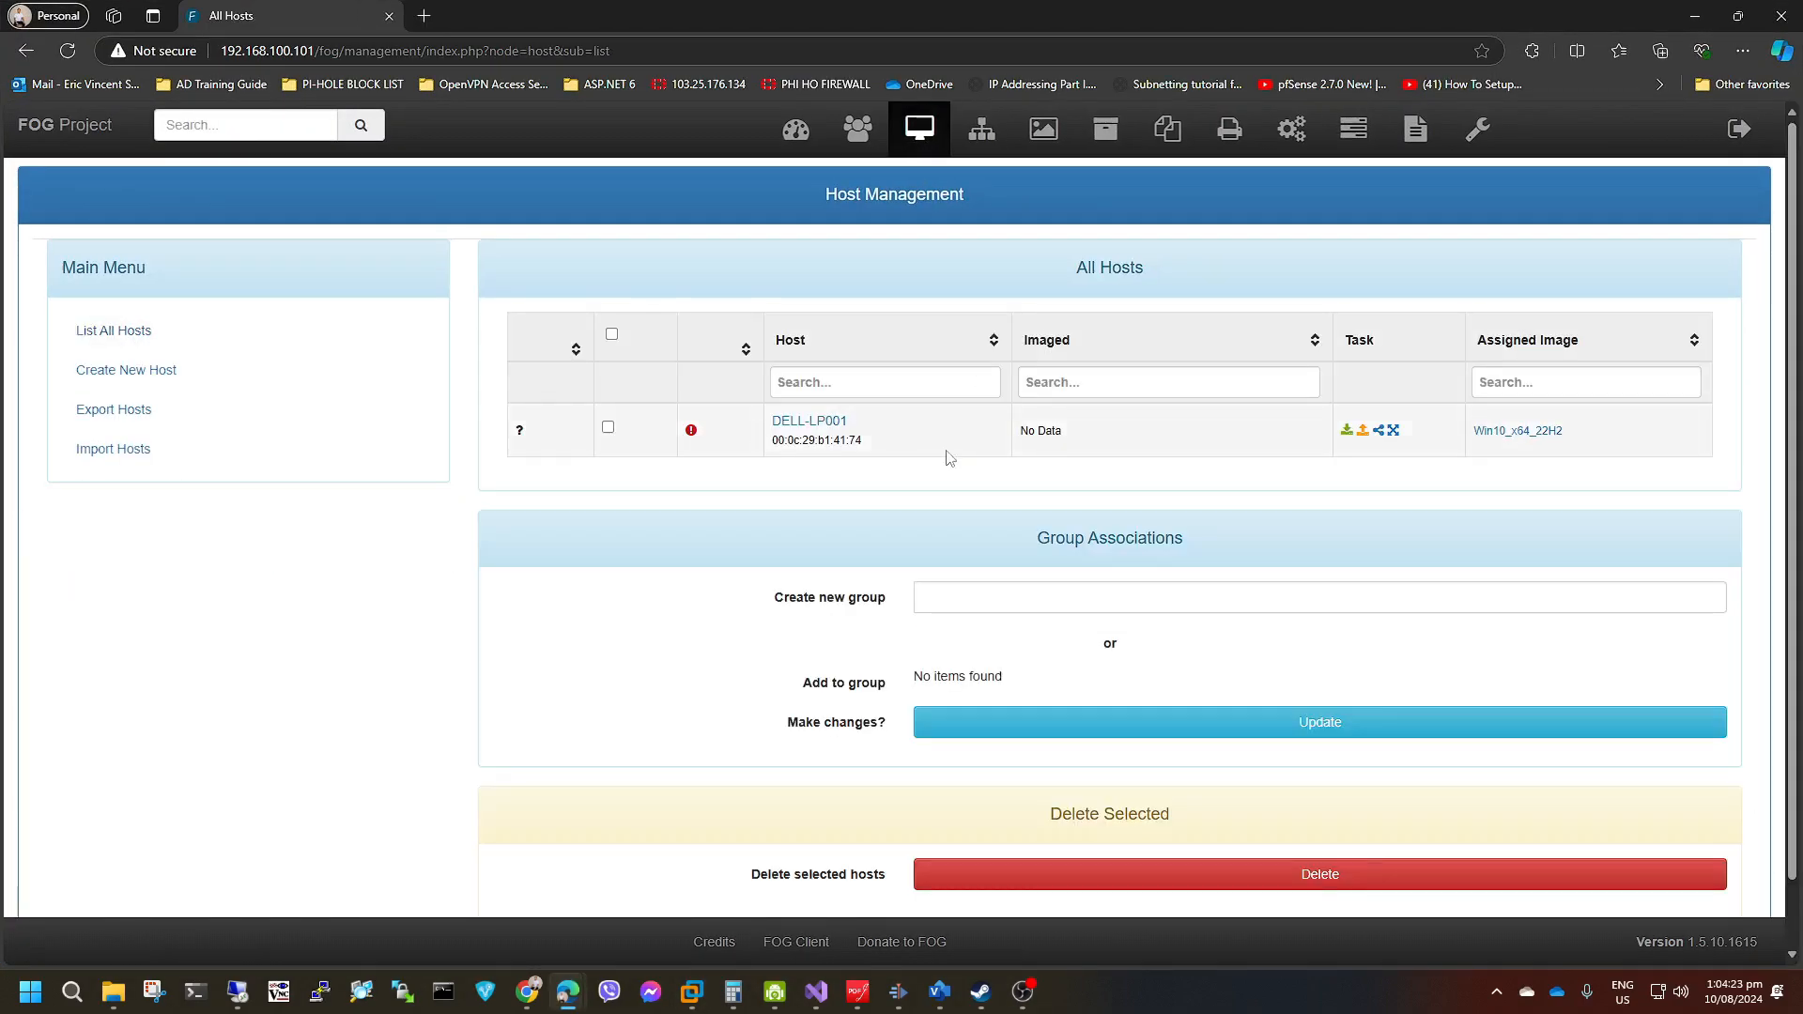
click(1353, 129)
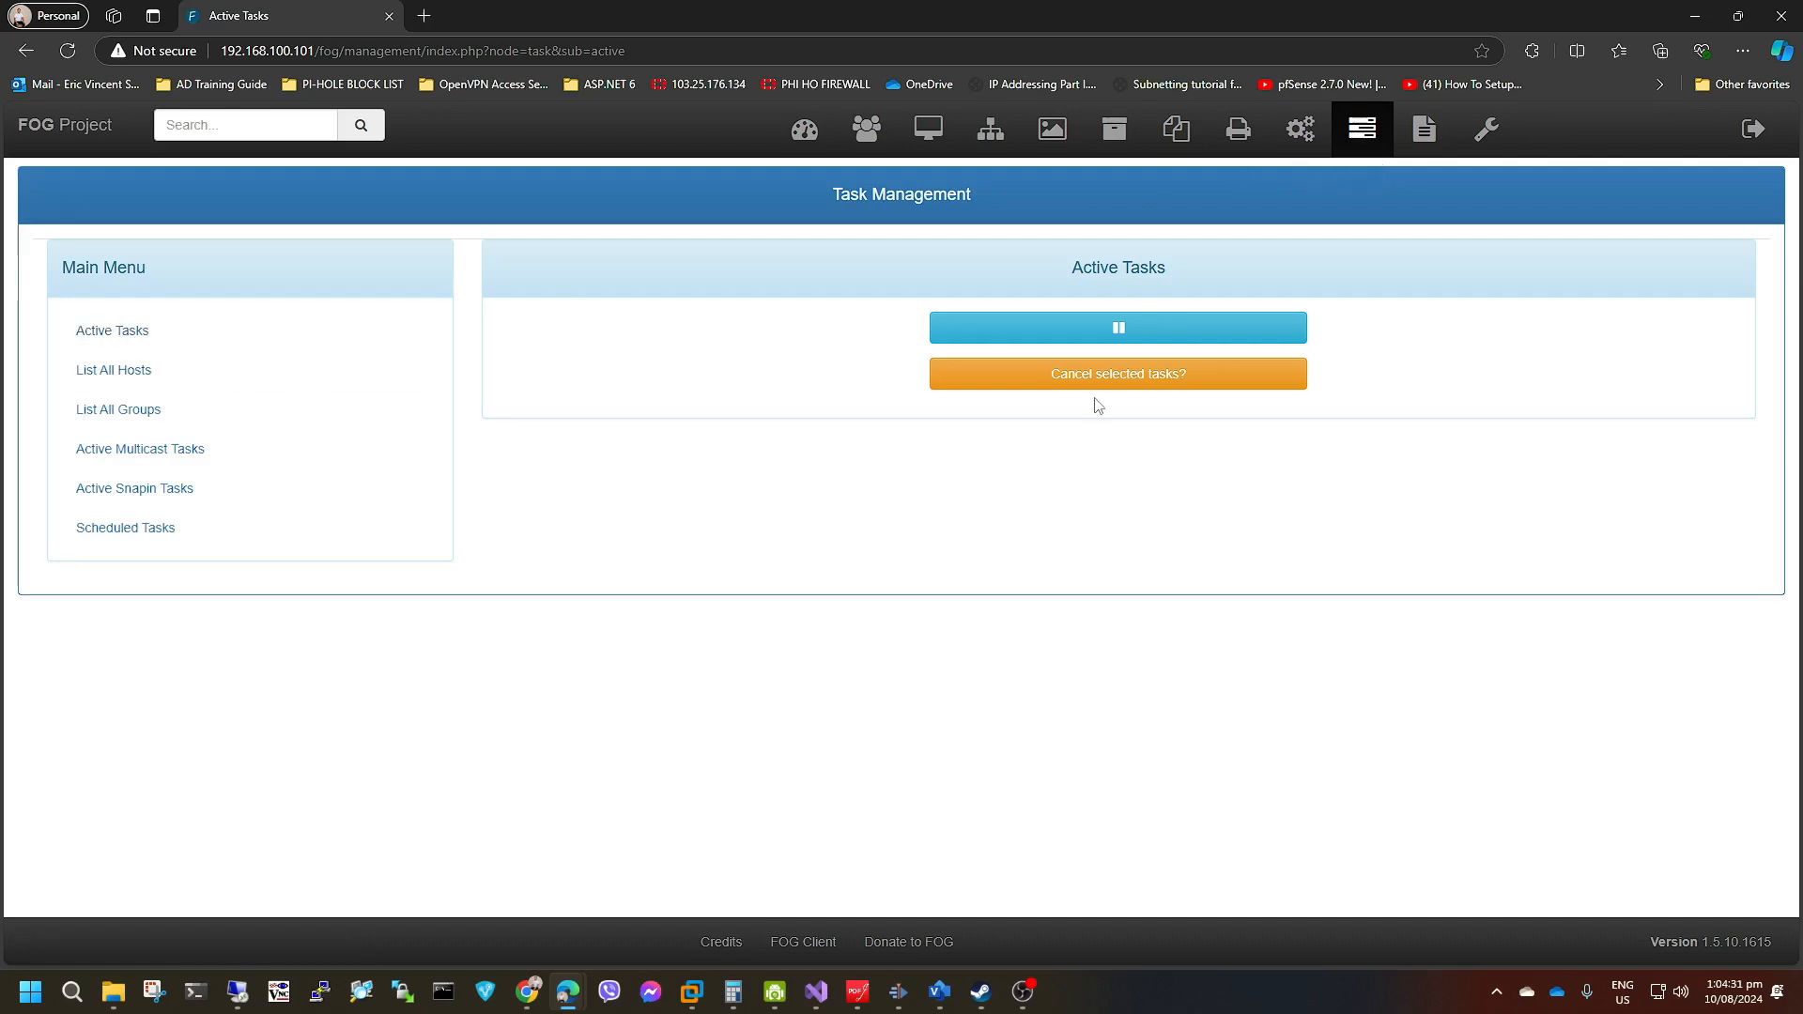
click(1300, 129)
click(1421, 128)
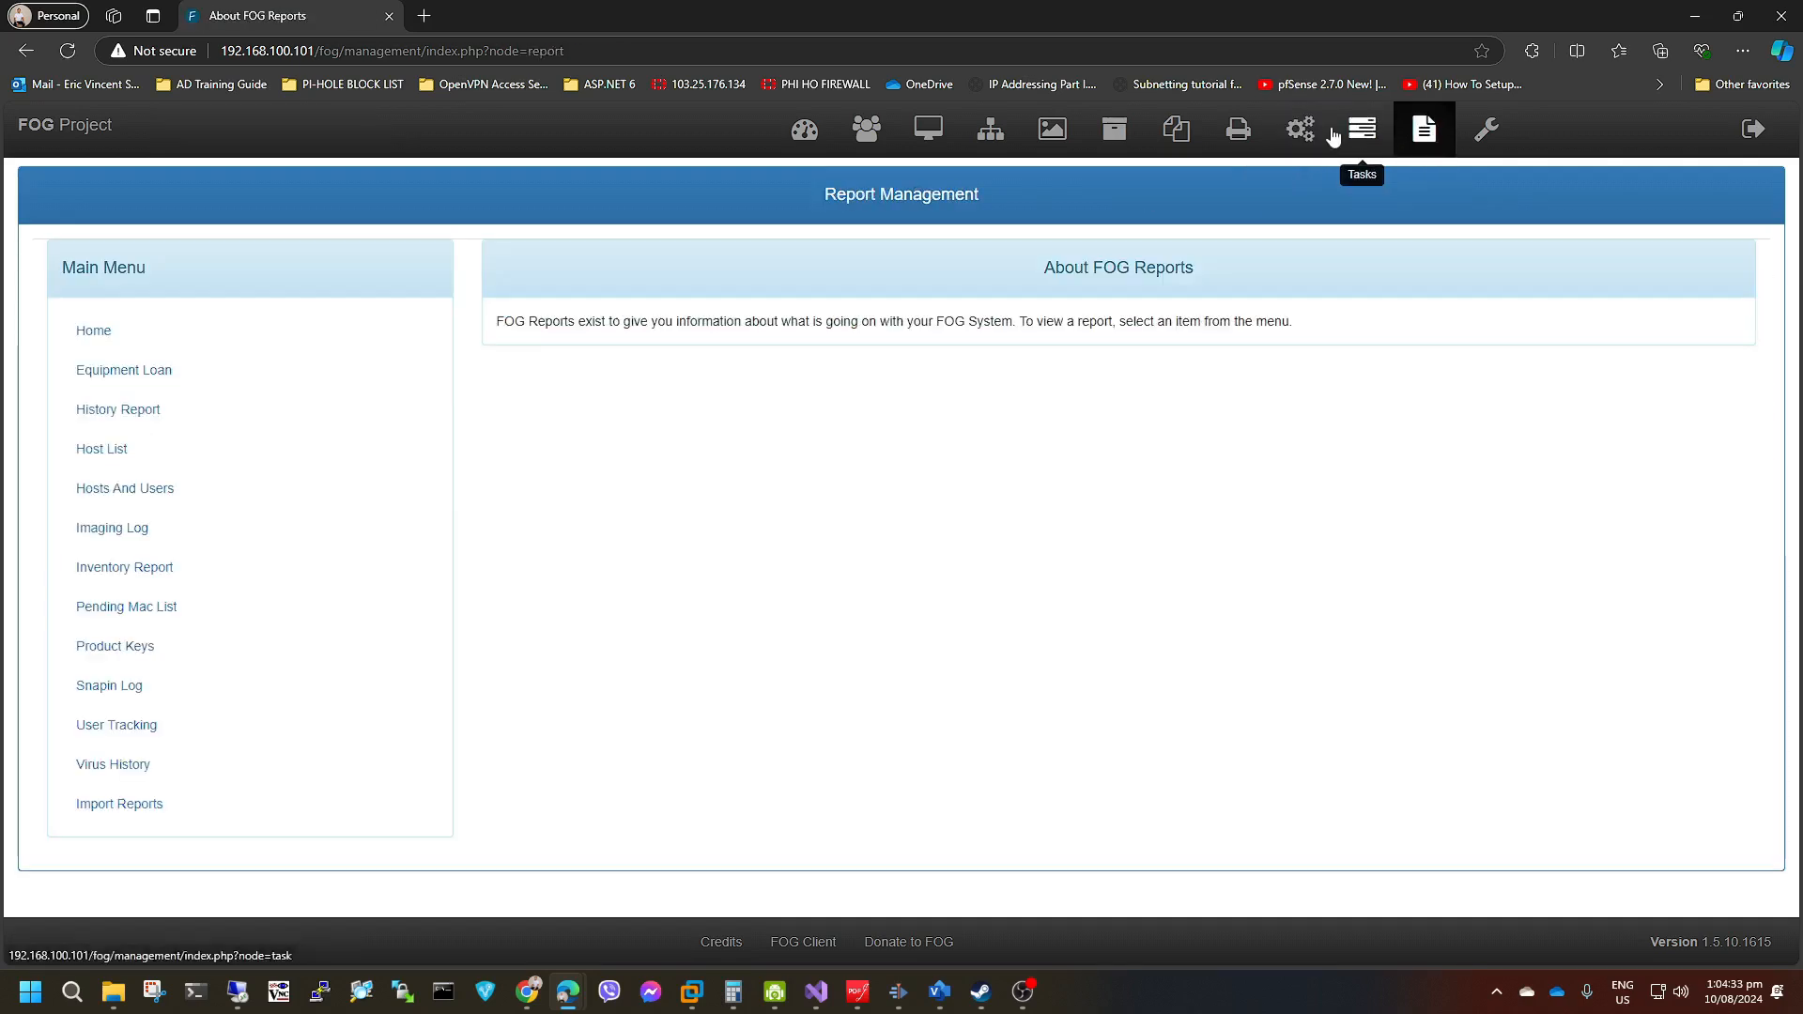
click(1335, 137)
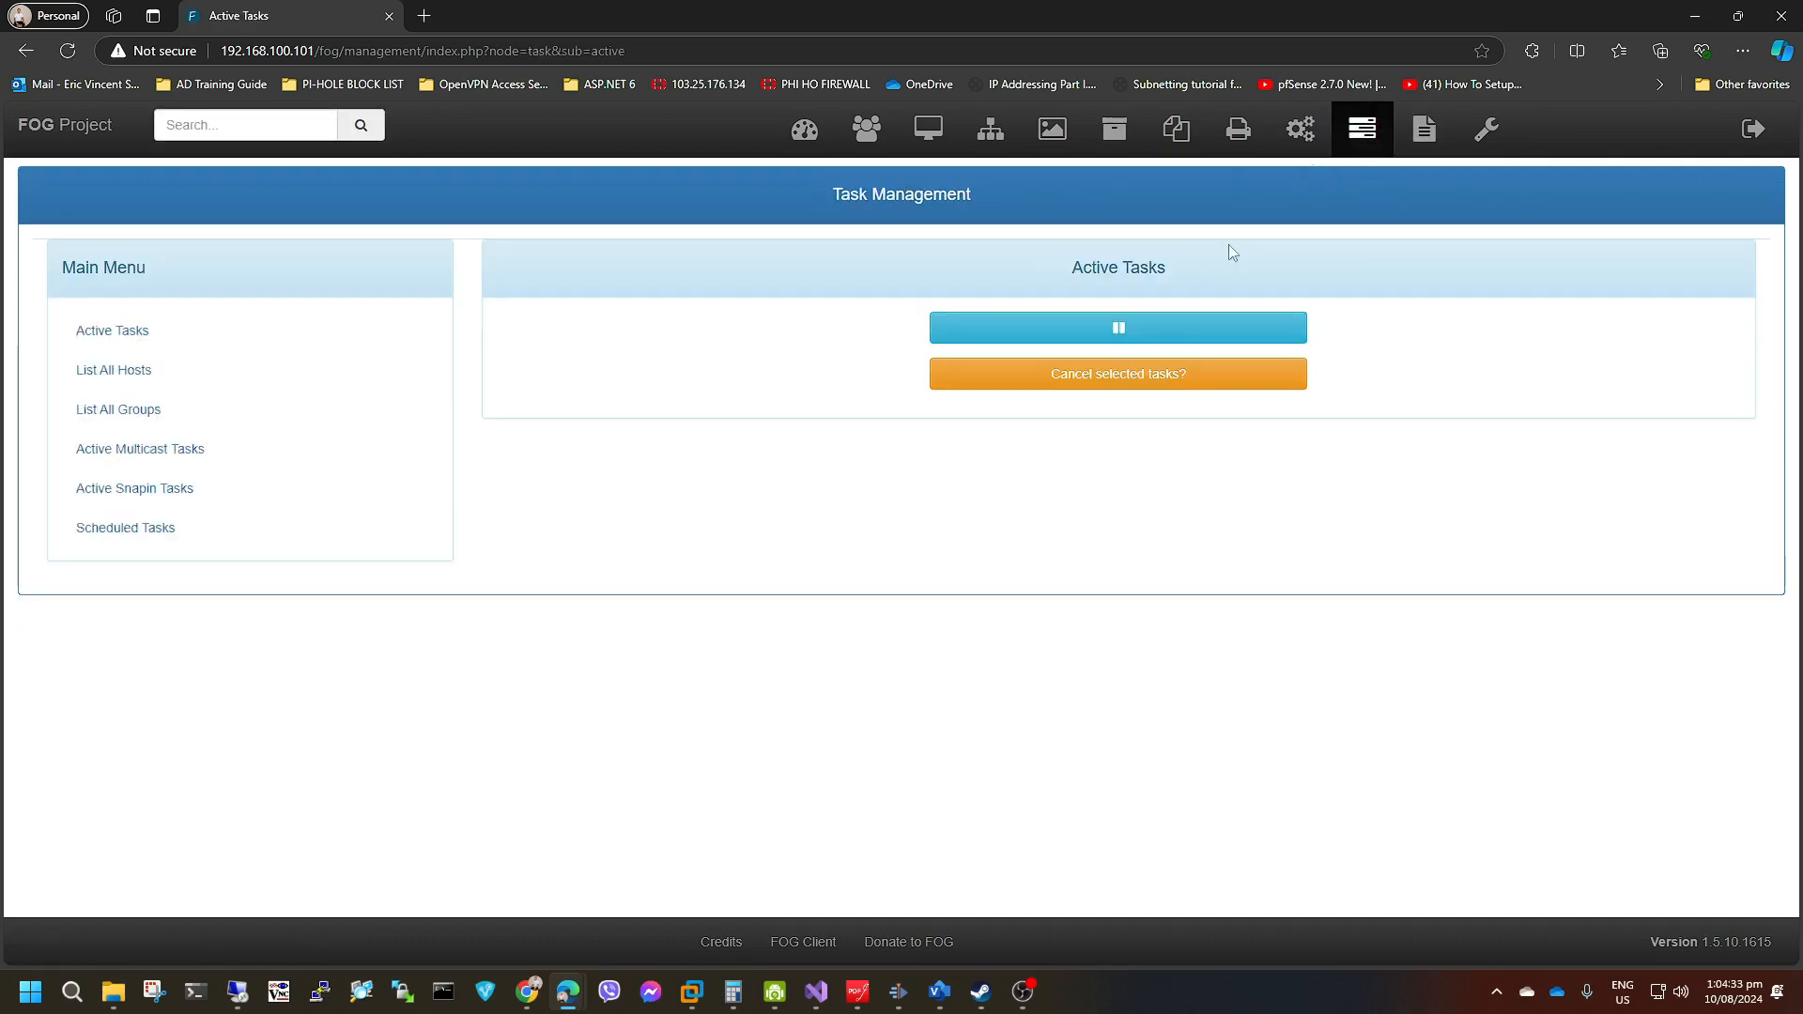
click(1102, 385)
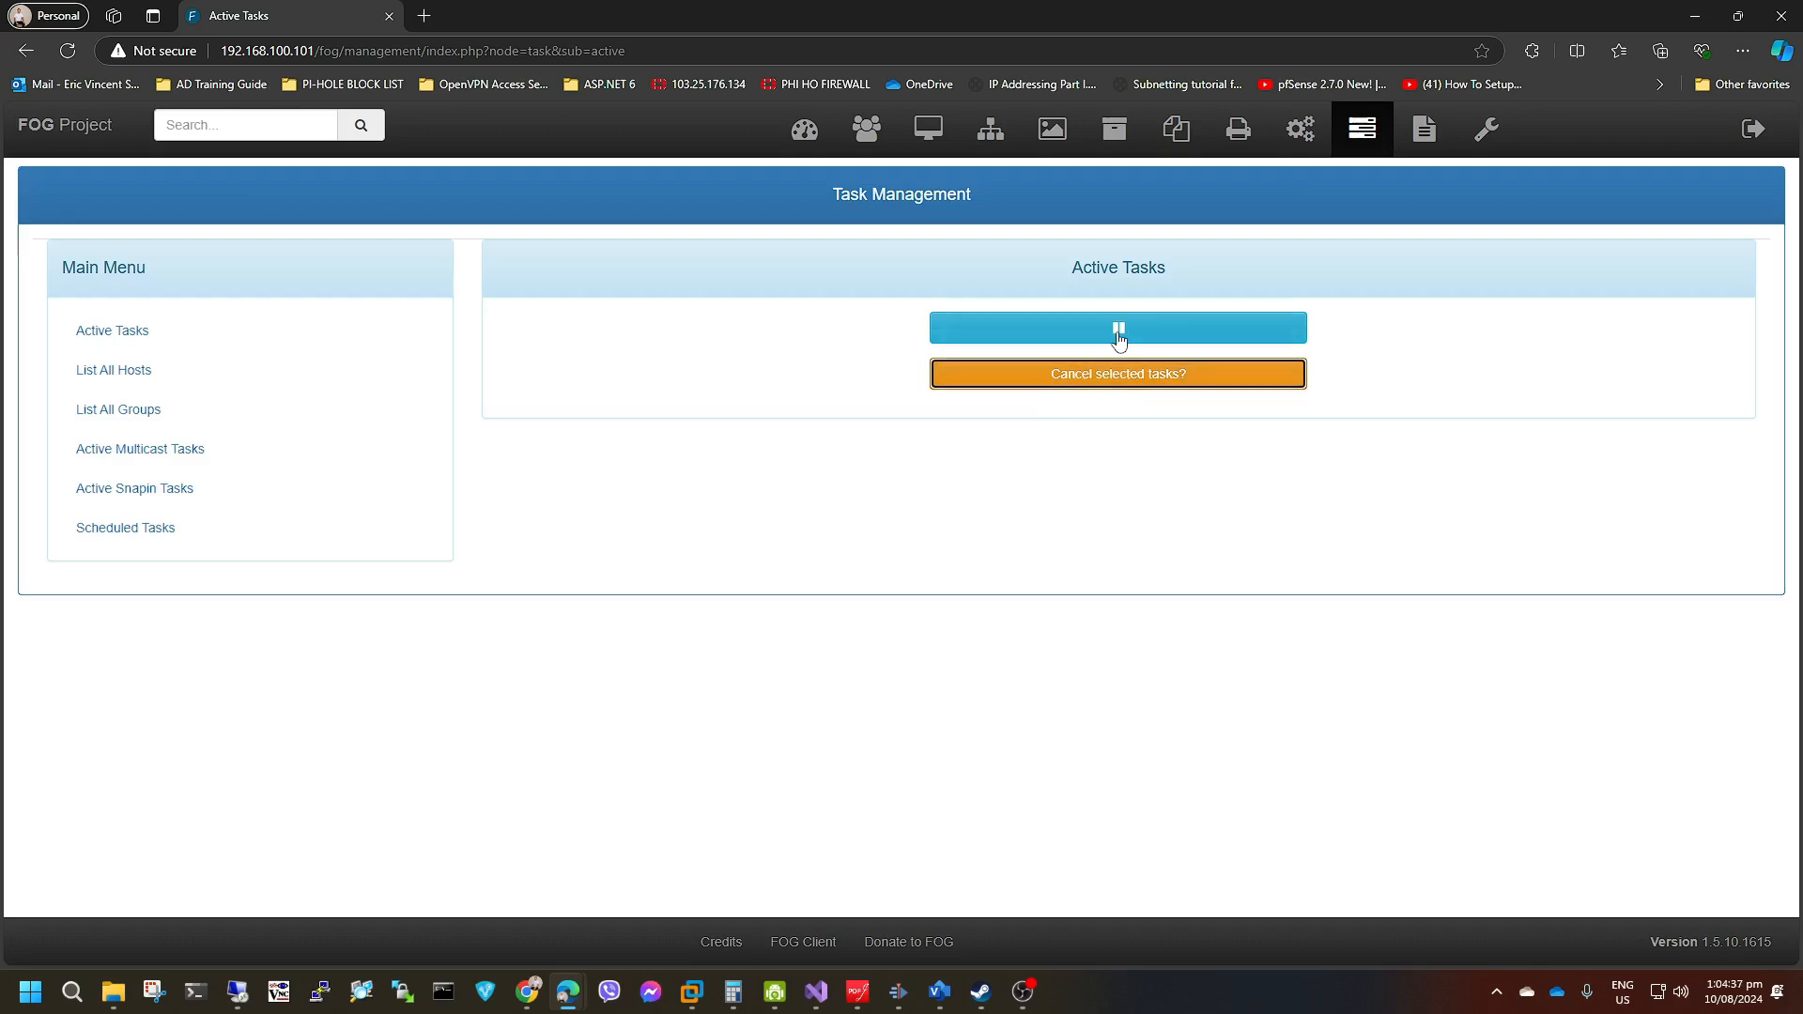
List all images in Image Management and examine the client size of the Win10_x64_22H2 image.
click(1053, 132)
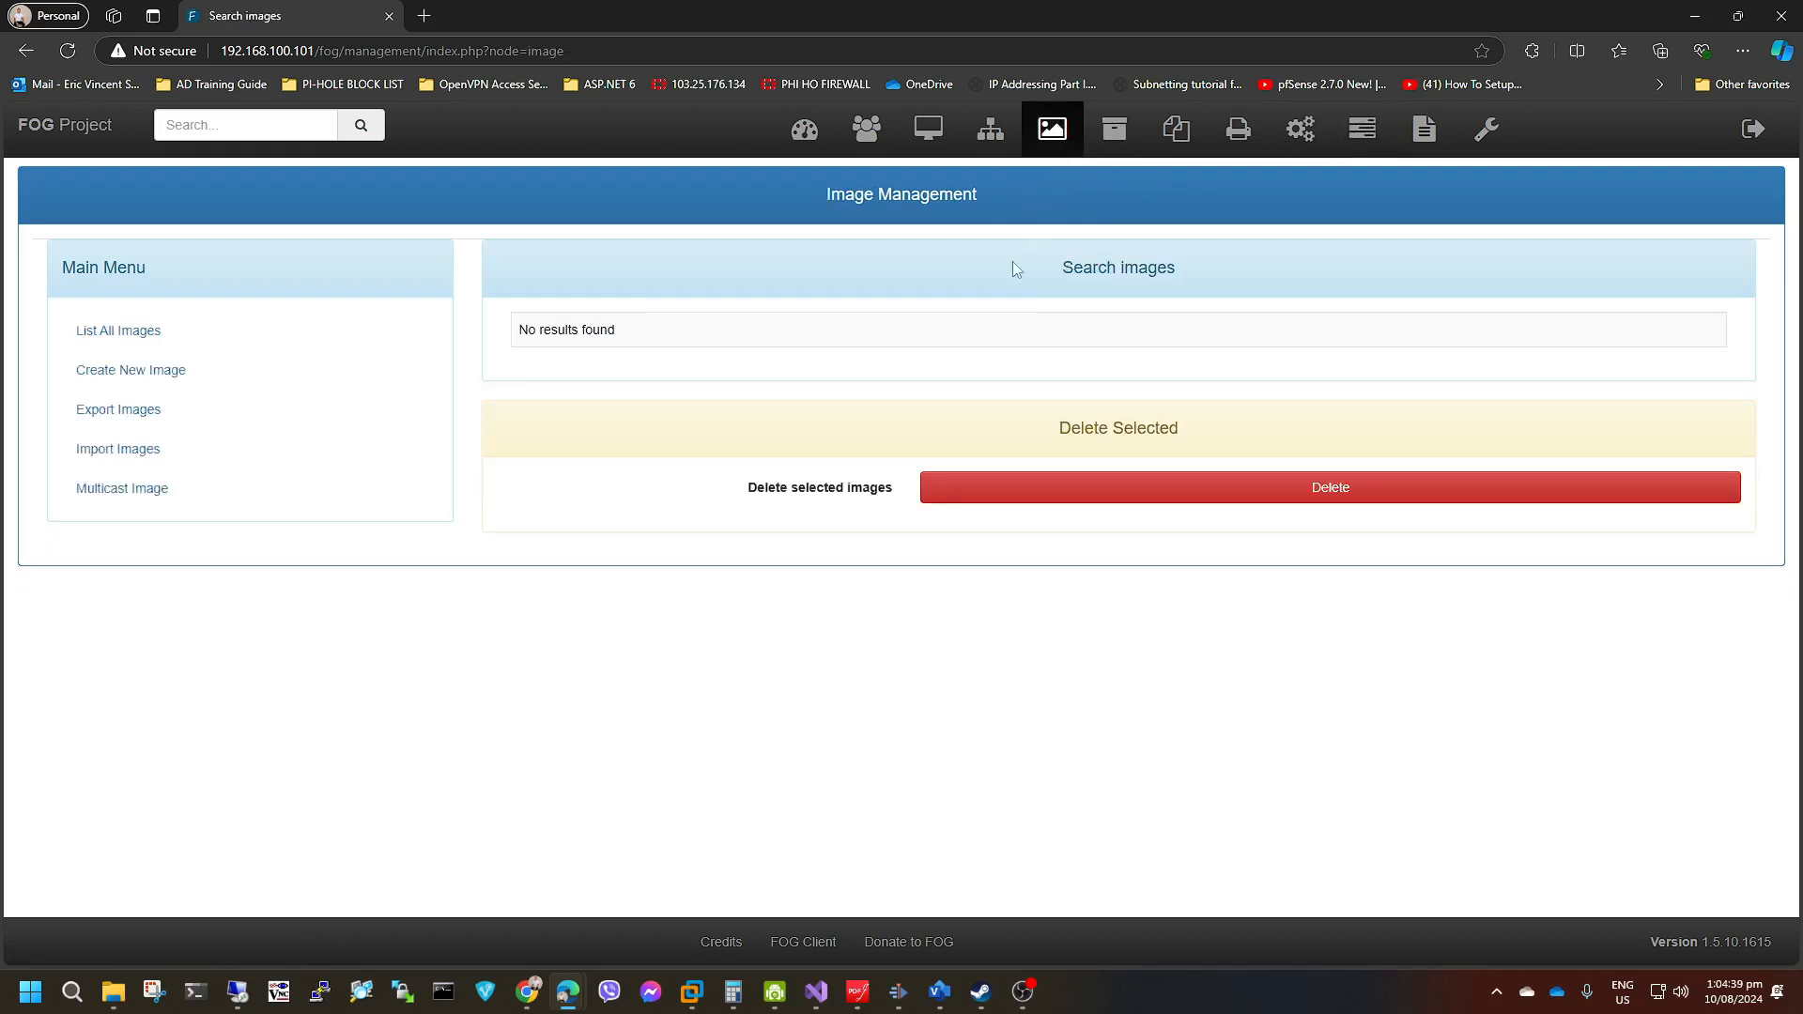
click(145, 336)
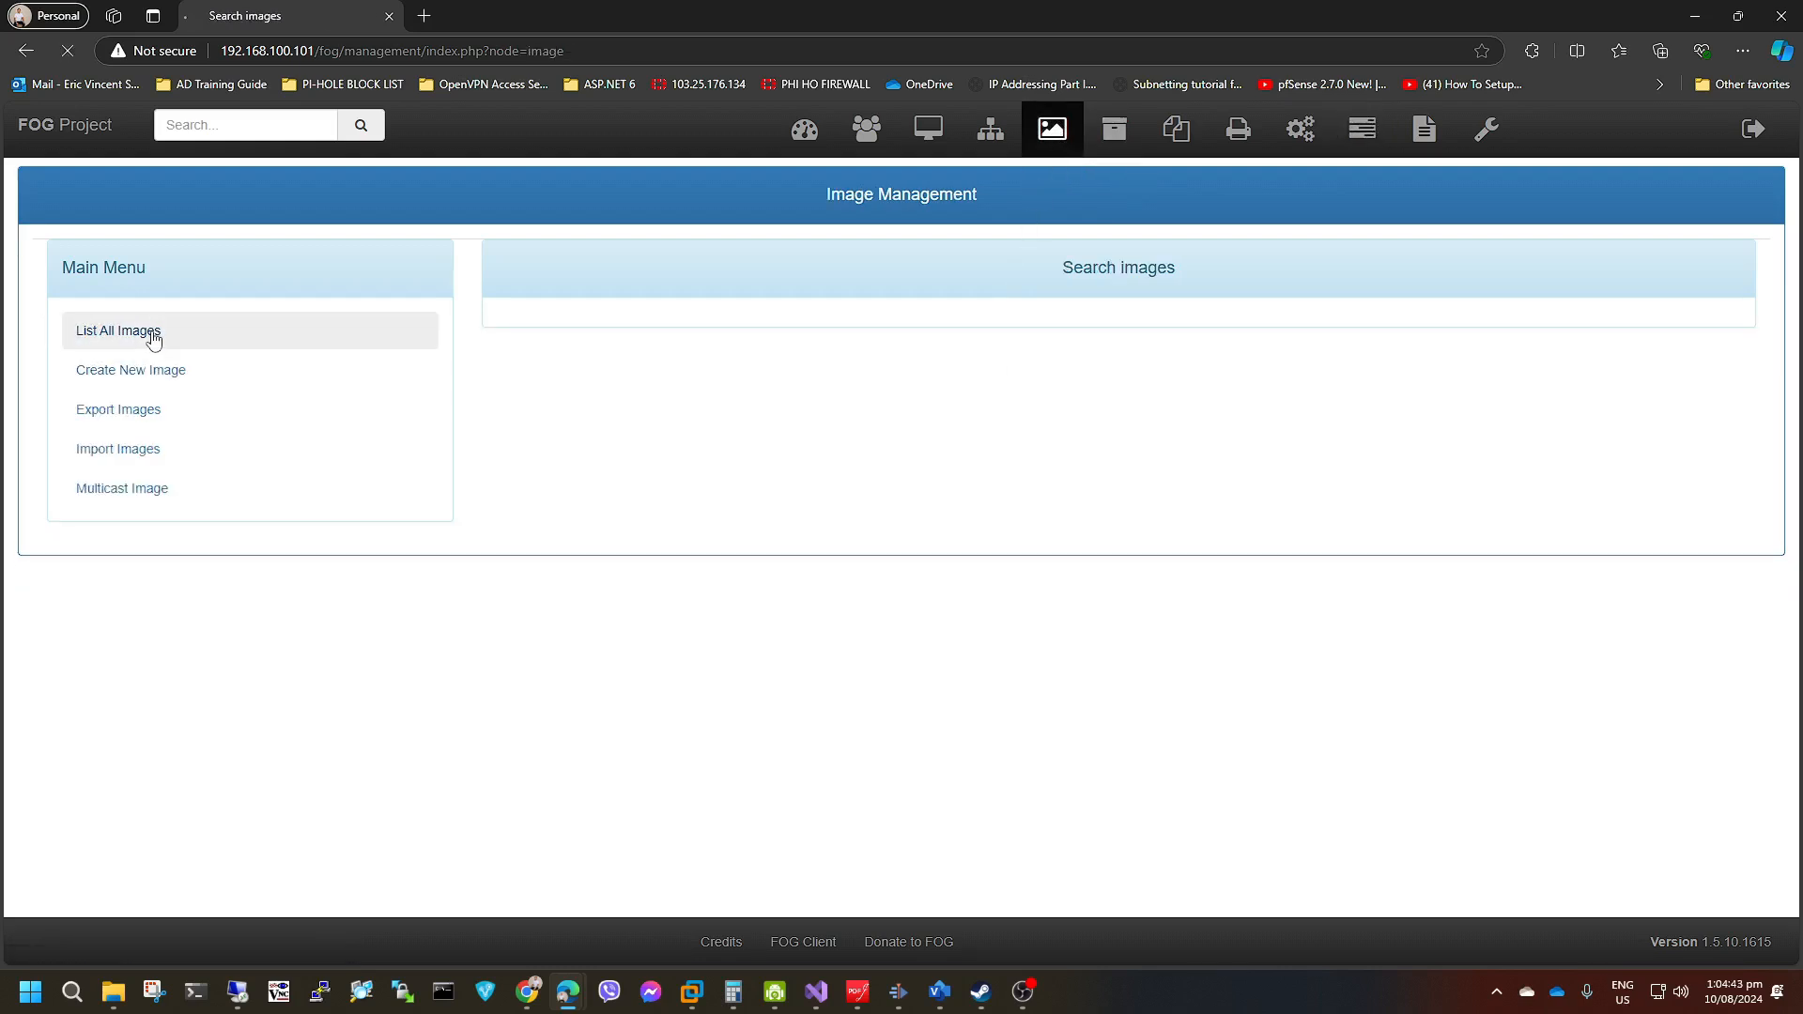
drag(1531, 471, 1603, 471)
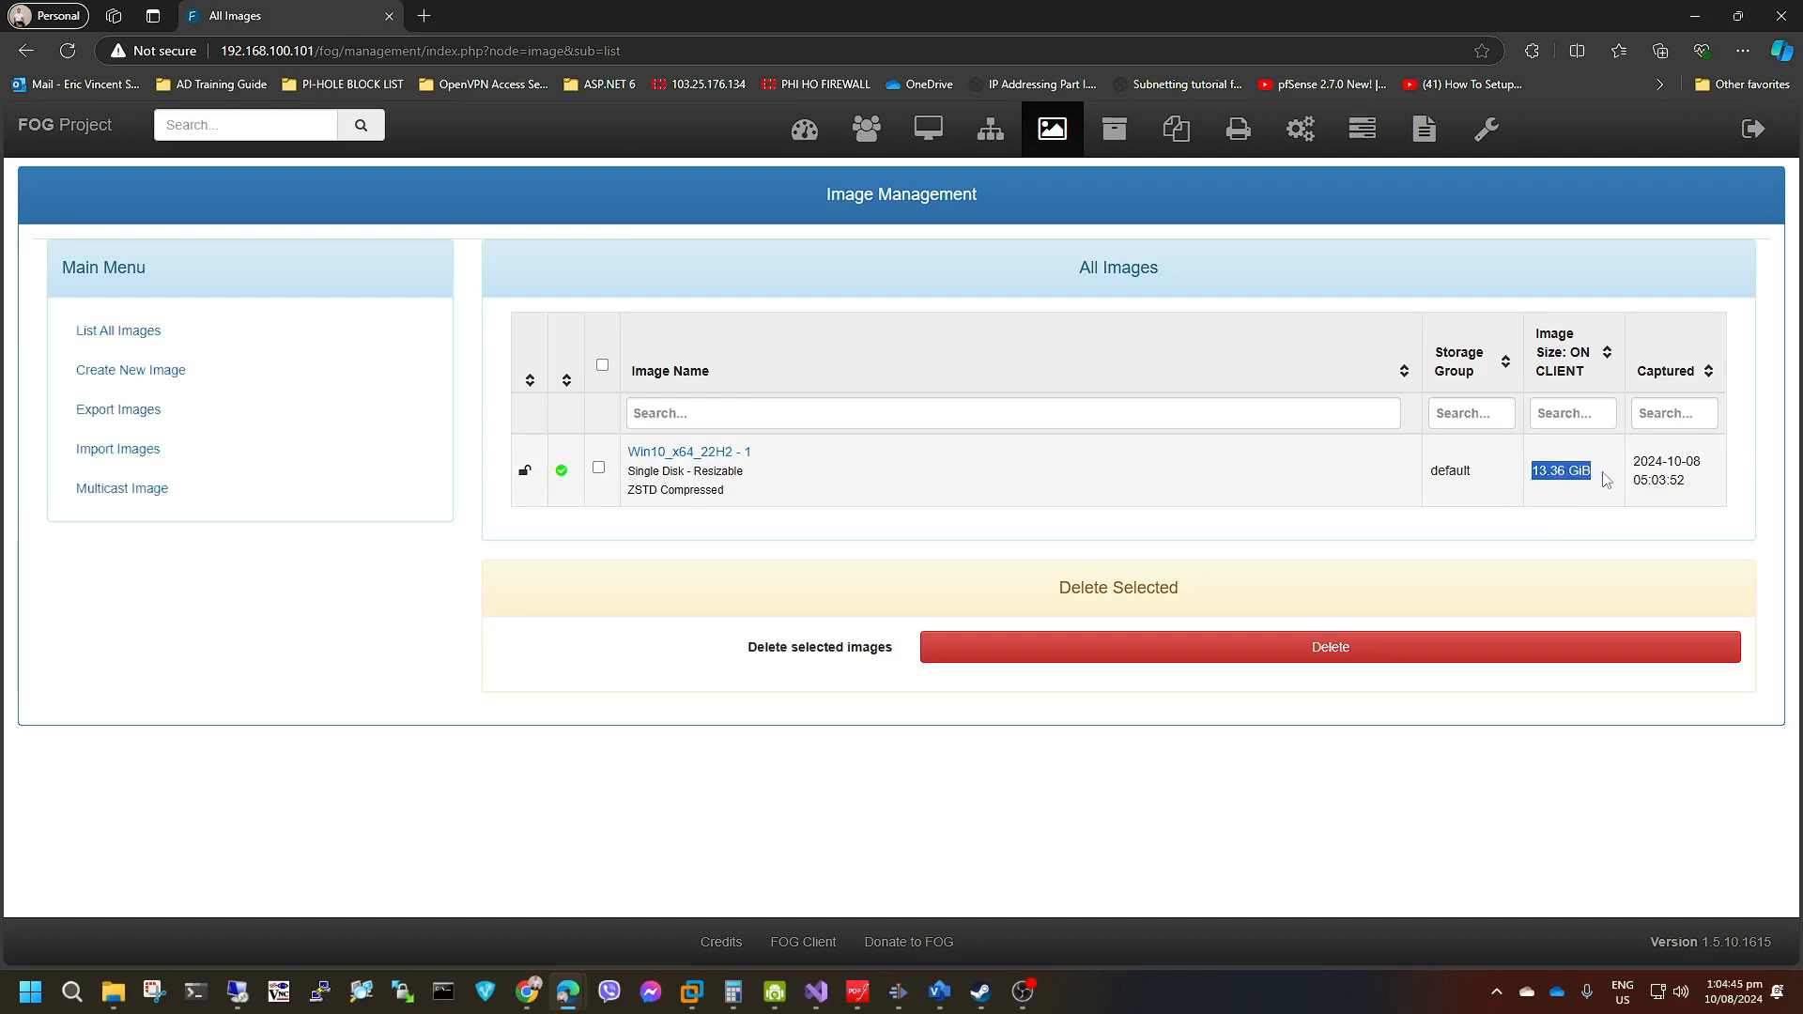
click(1553, 522)
drag(1540, 468, 1600, 472)
click(1542, 476)
Switch to VMware Workstation, check the Windows 10 x64 virtual machine and open the My Computer overview.
click(683, 996)
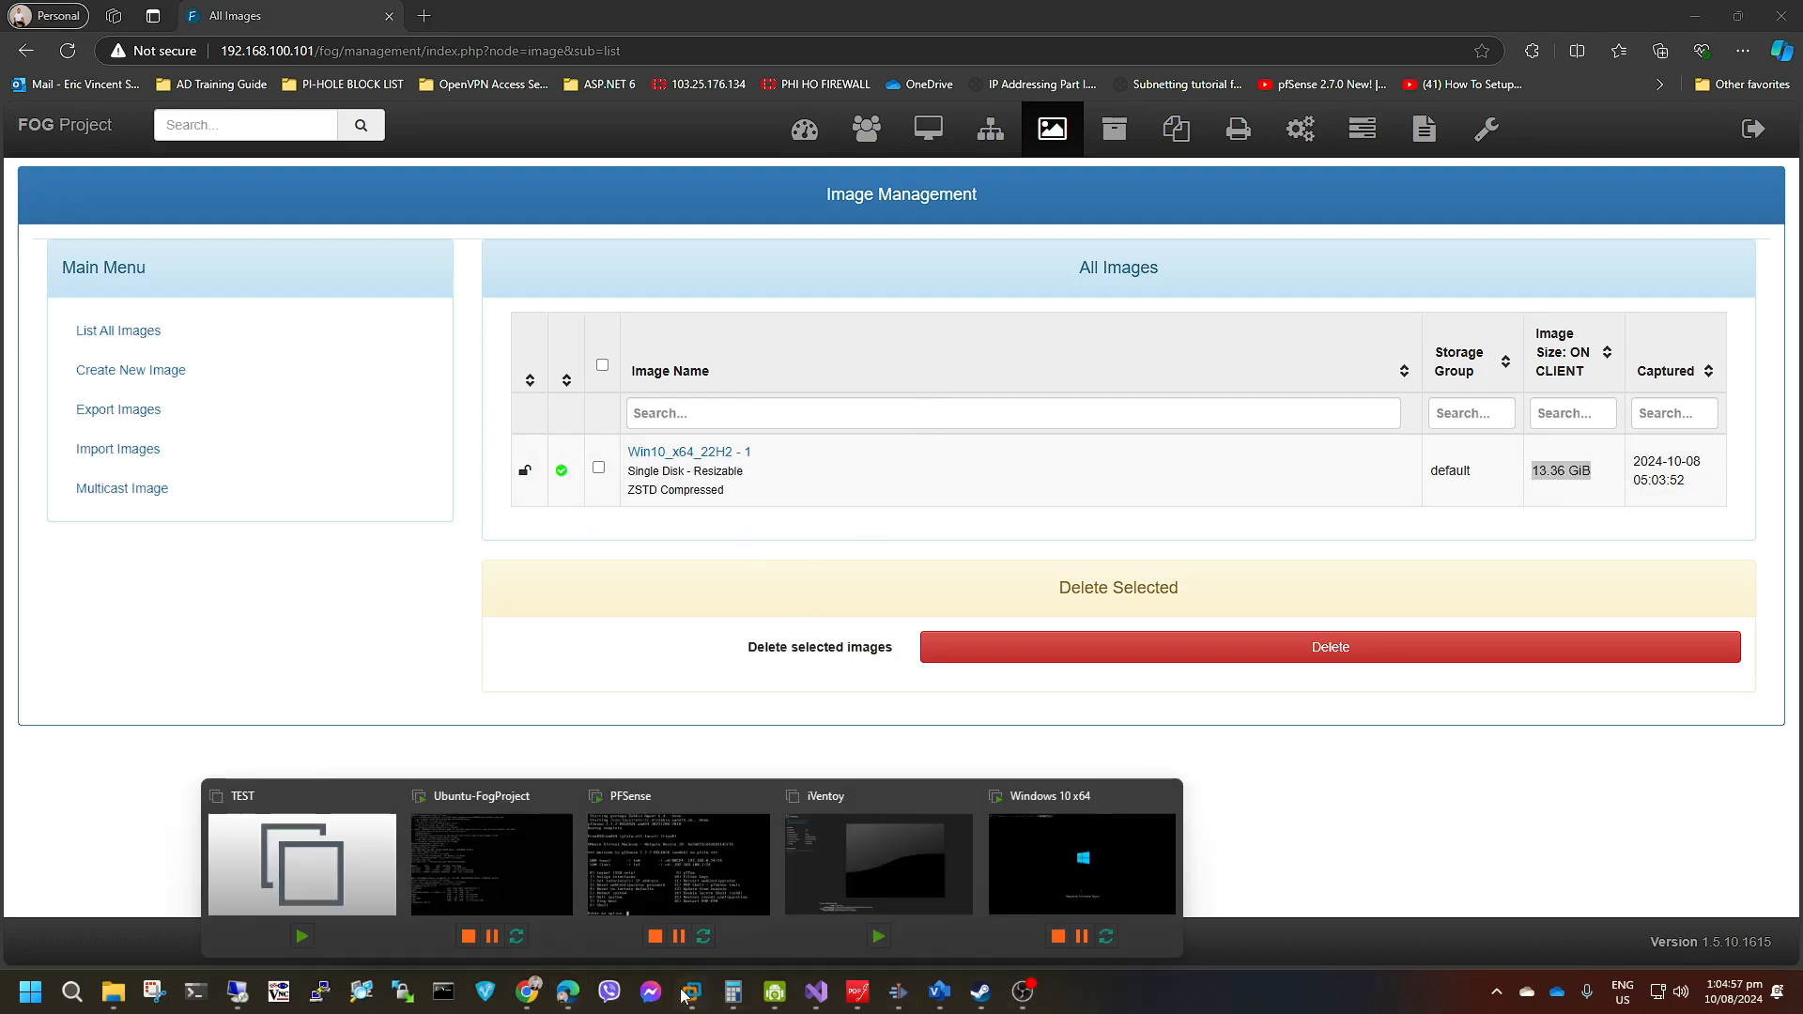
click(1129, 890)
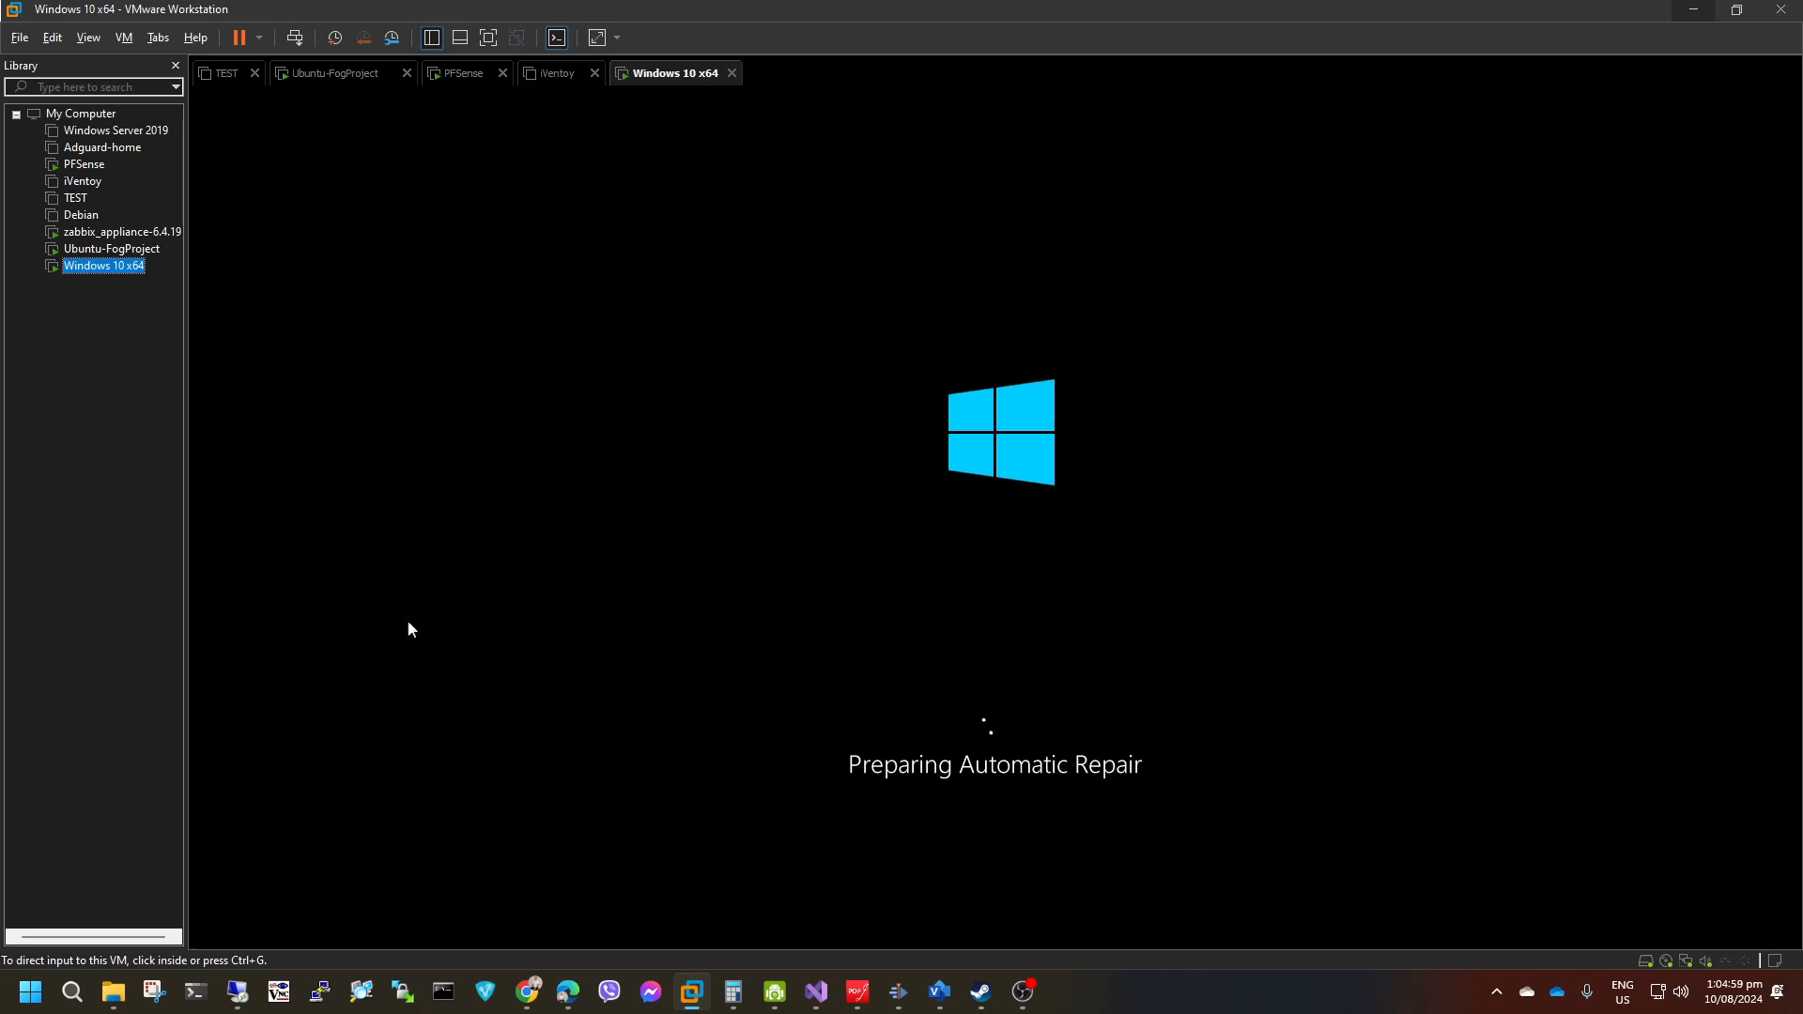
click(87, 114)
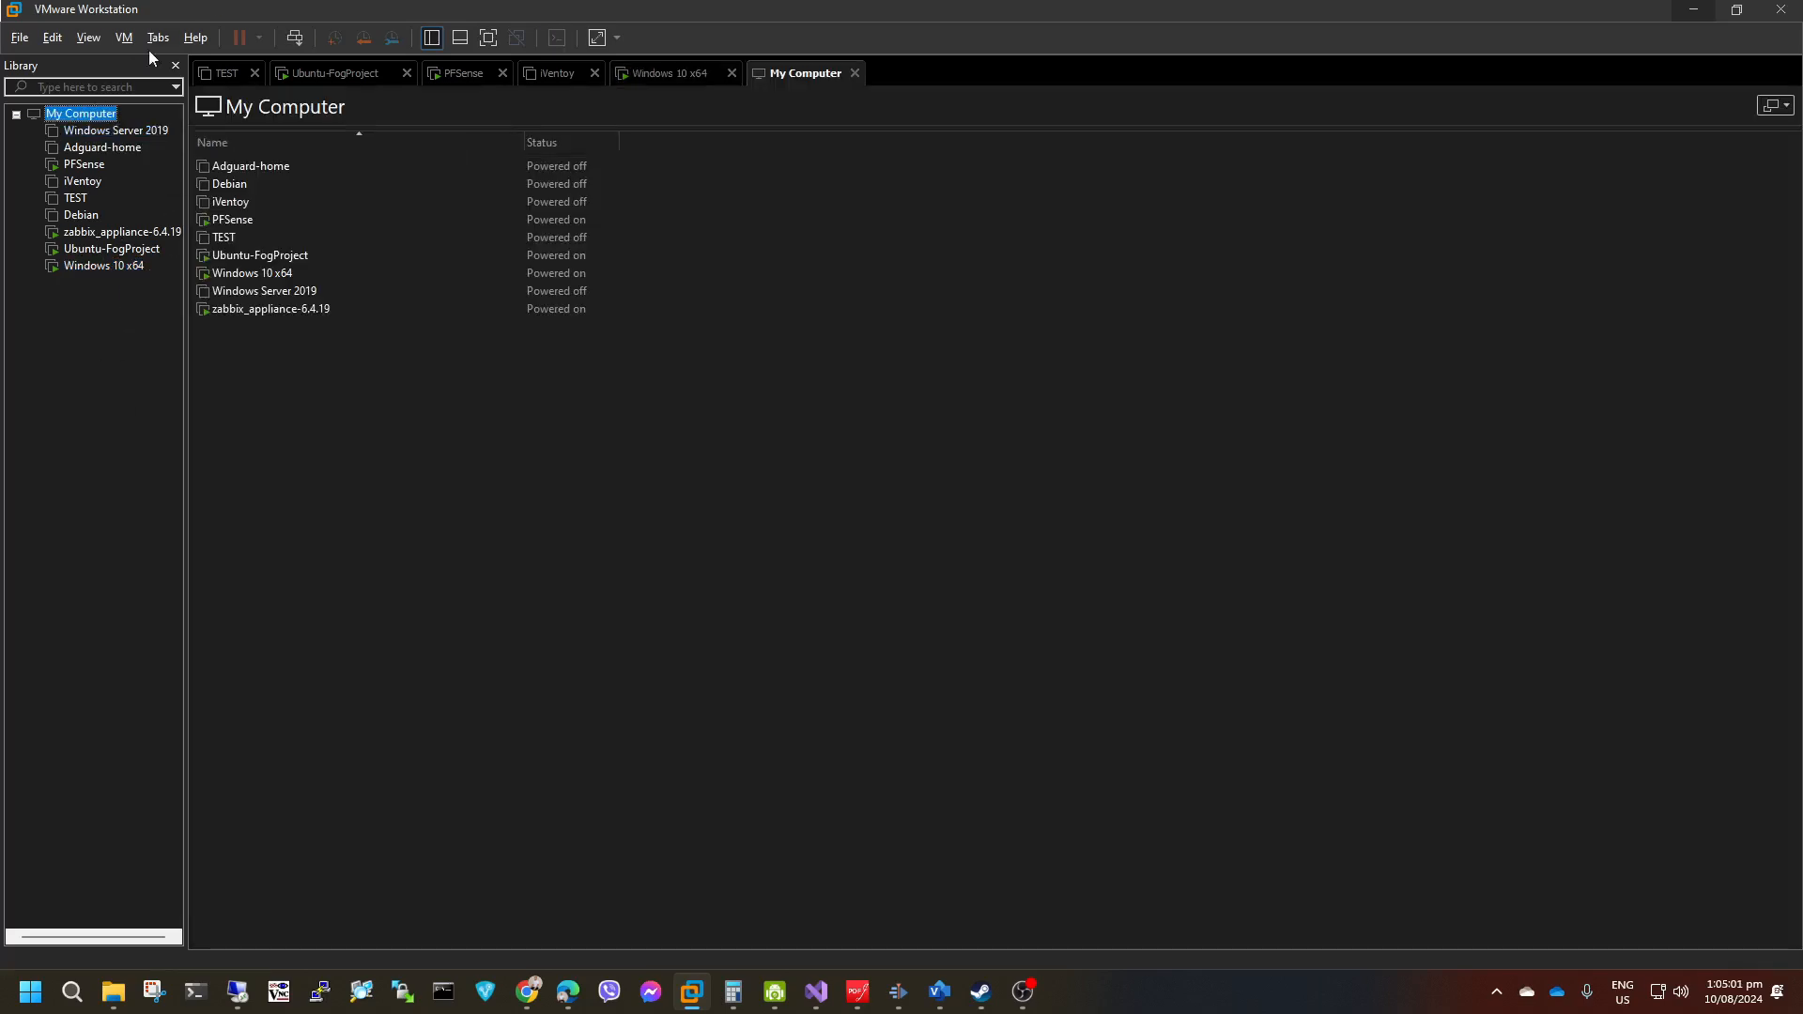
Start a new virtual machine without an installer disc and choose Microsoft Windows, version Windows 10 x64, as guest operating system.
right_click(51, 113)
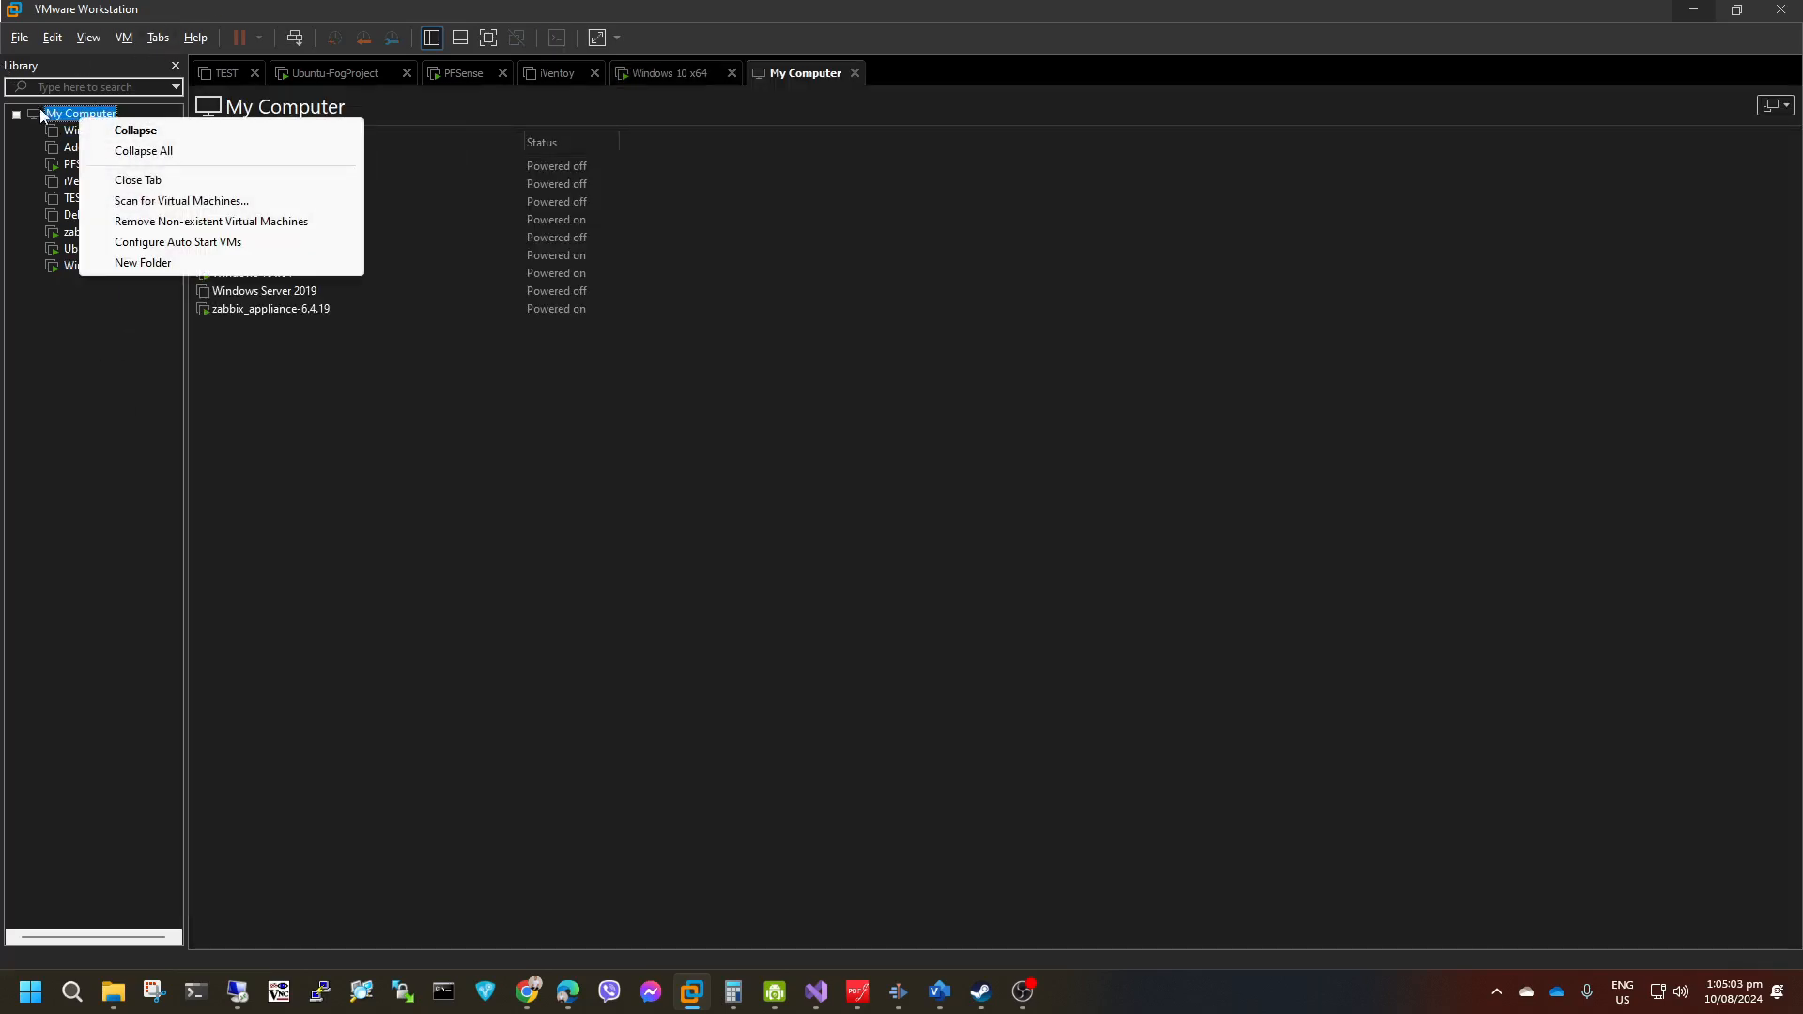
click(42, 323)
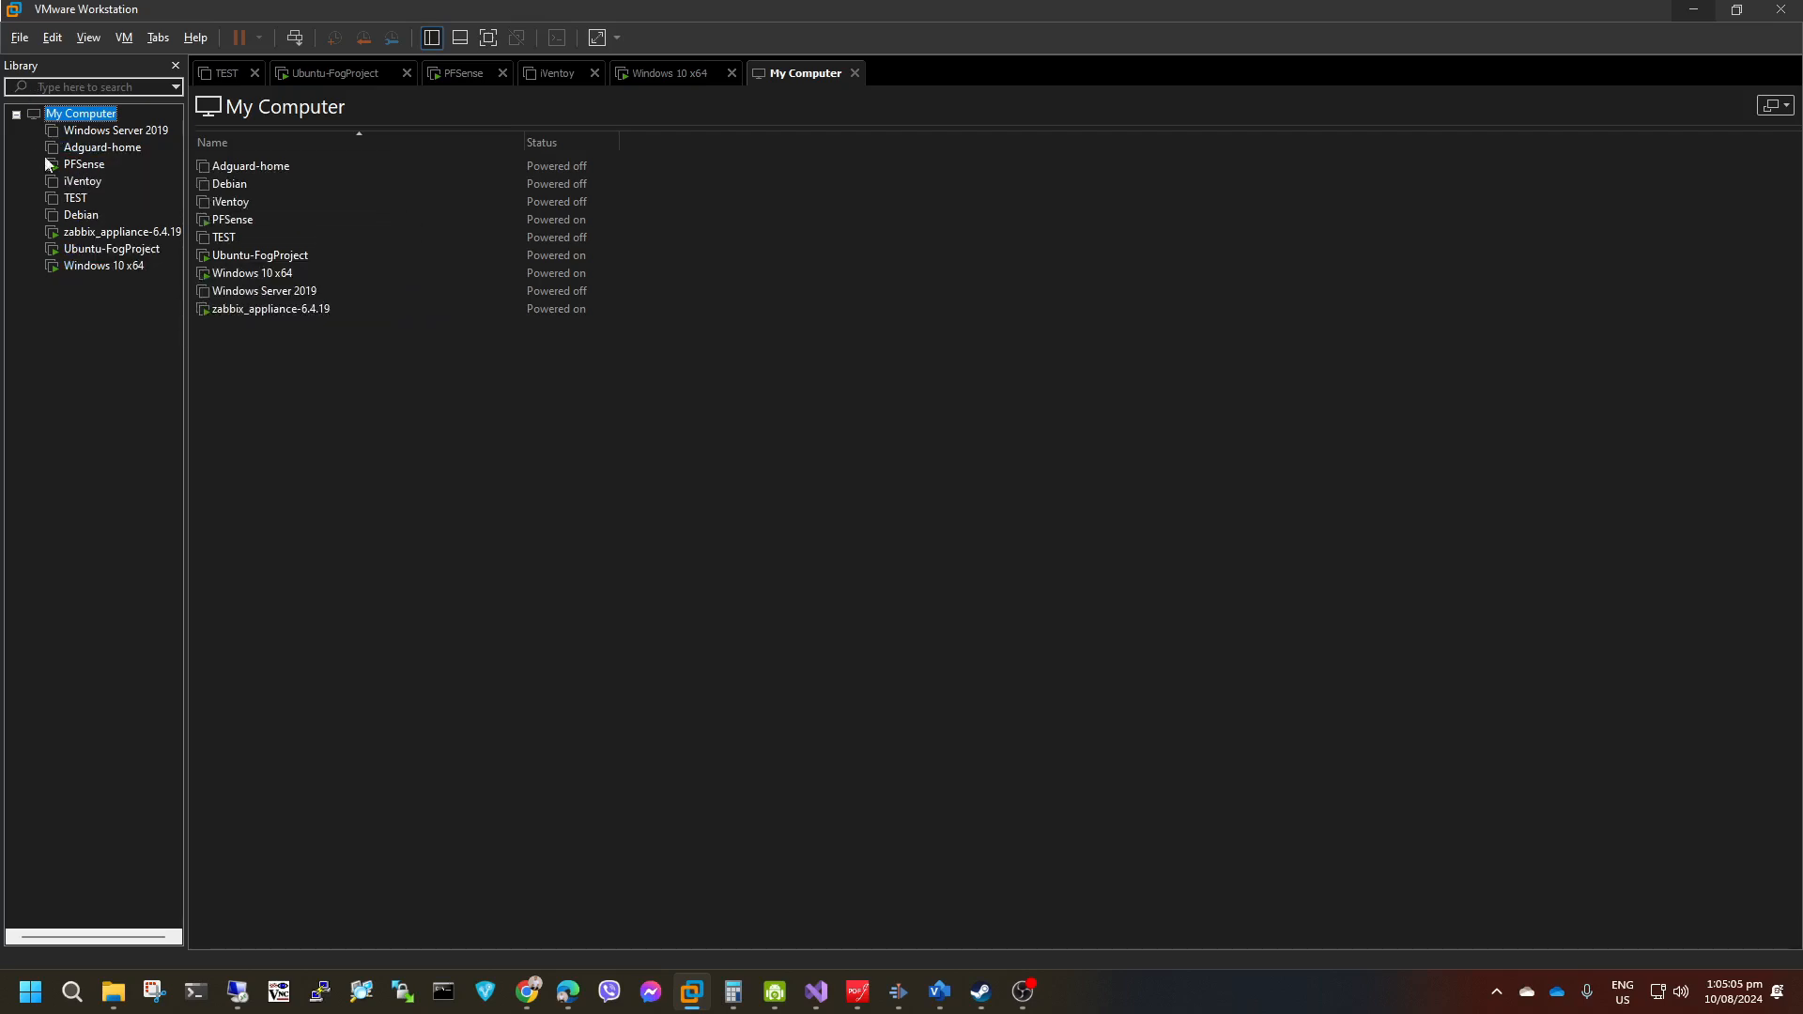
click(23, 40)
click(42, 64)
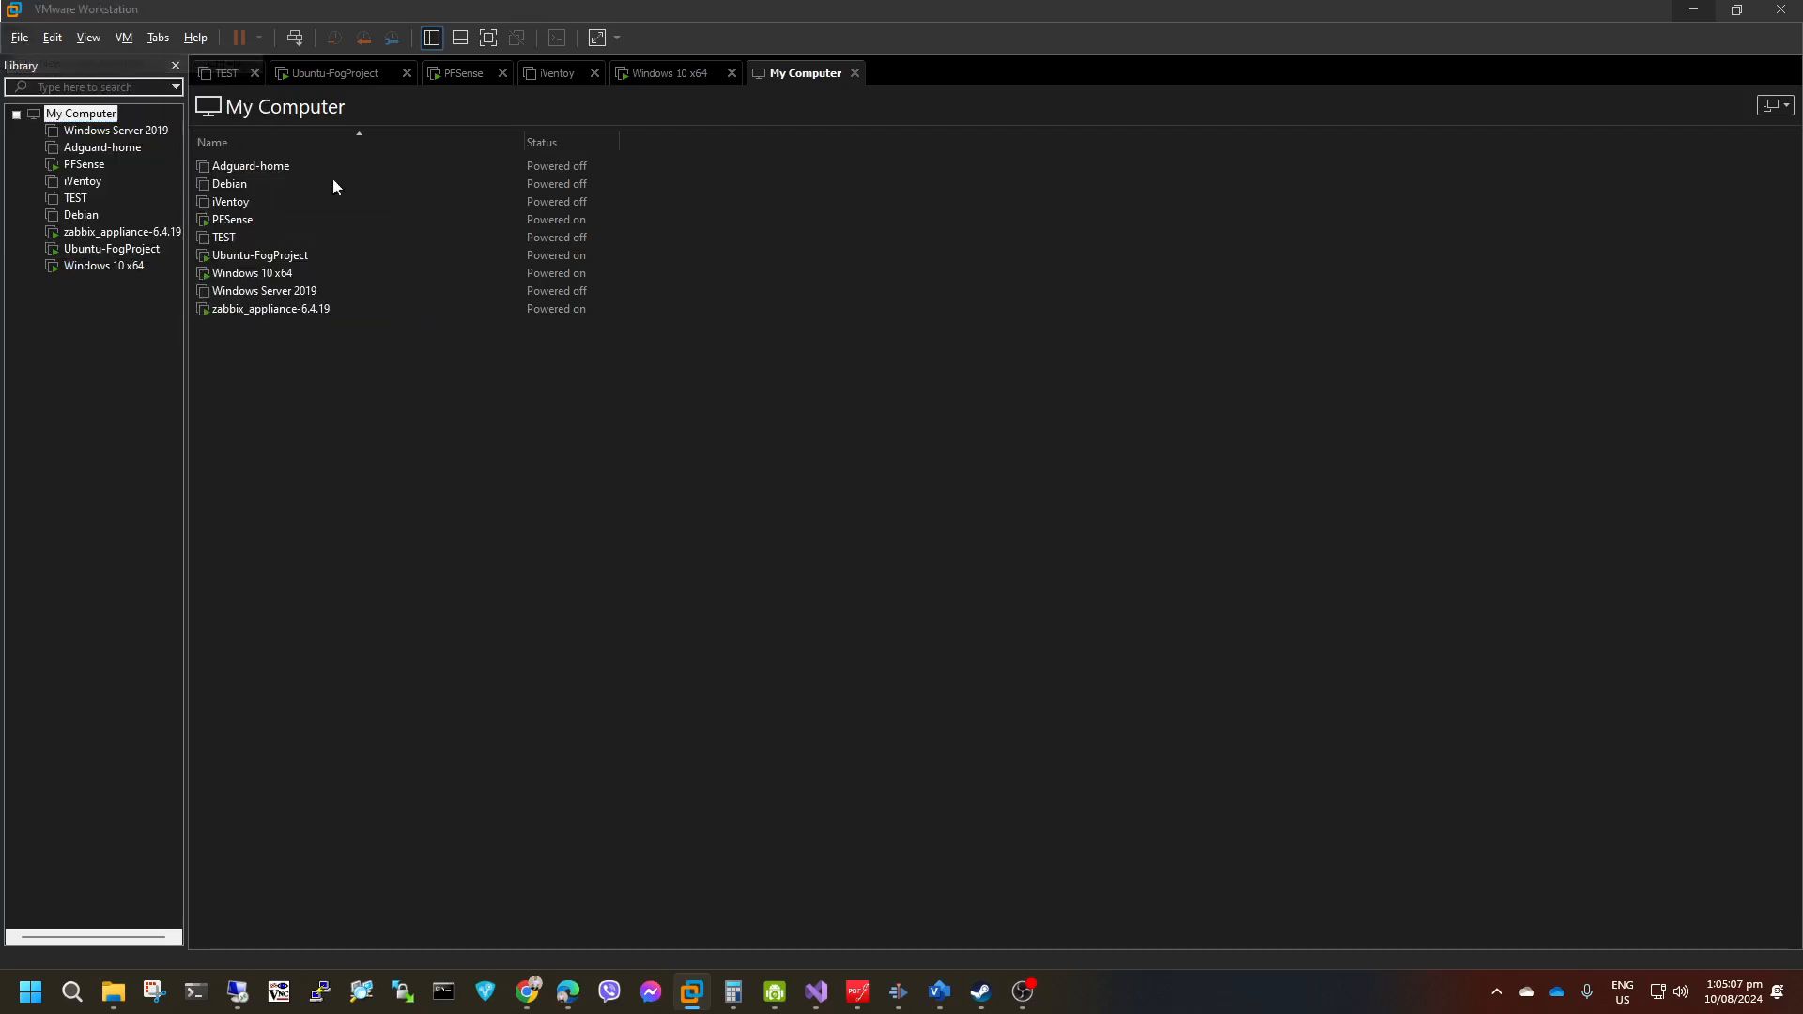
click(961, 661)
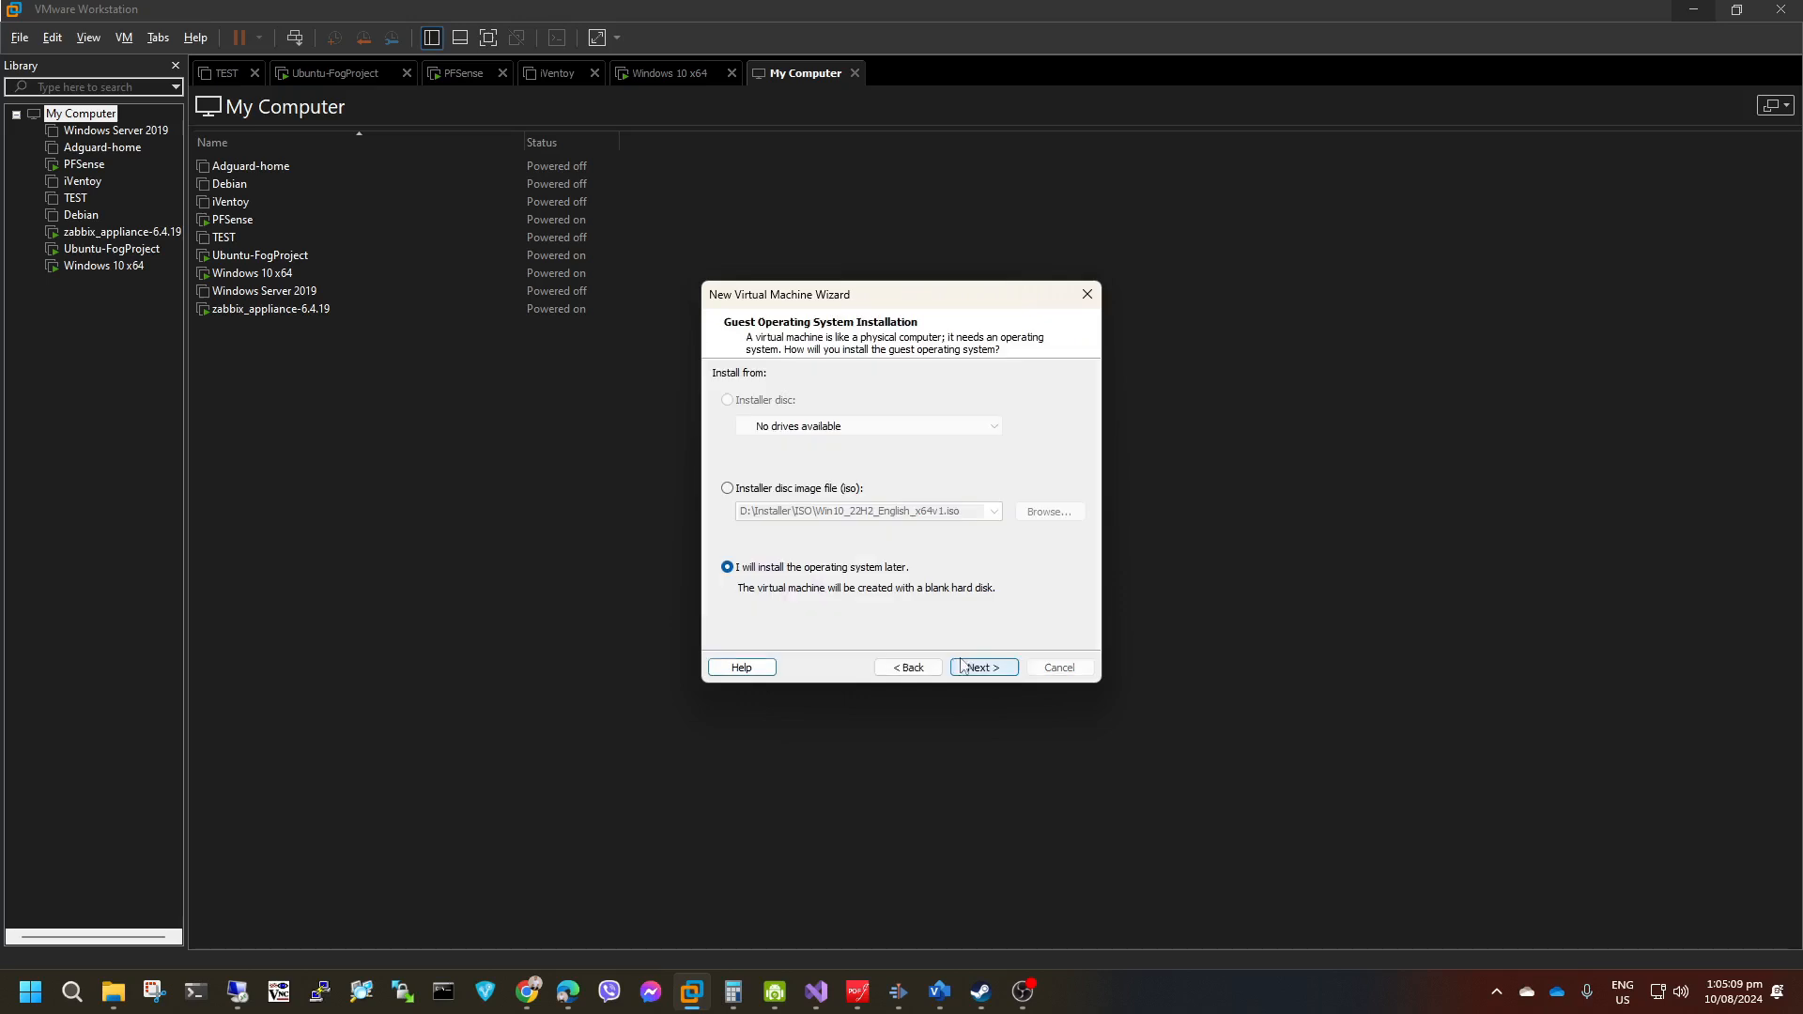
click(981, 668)
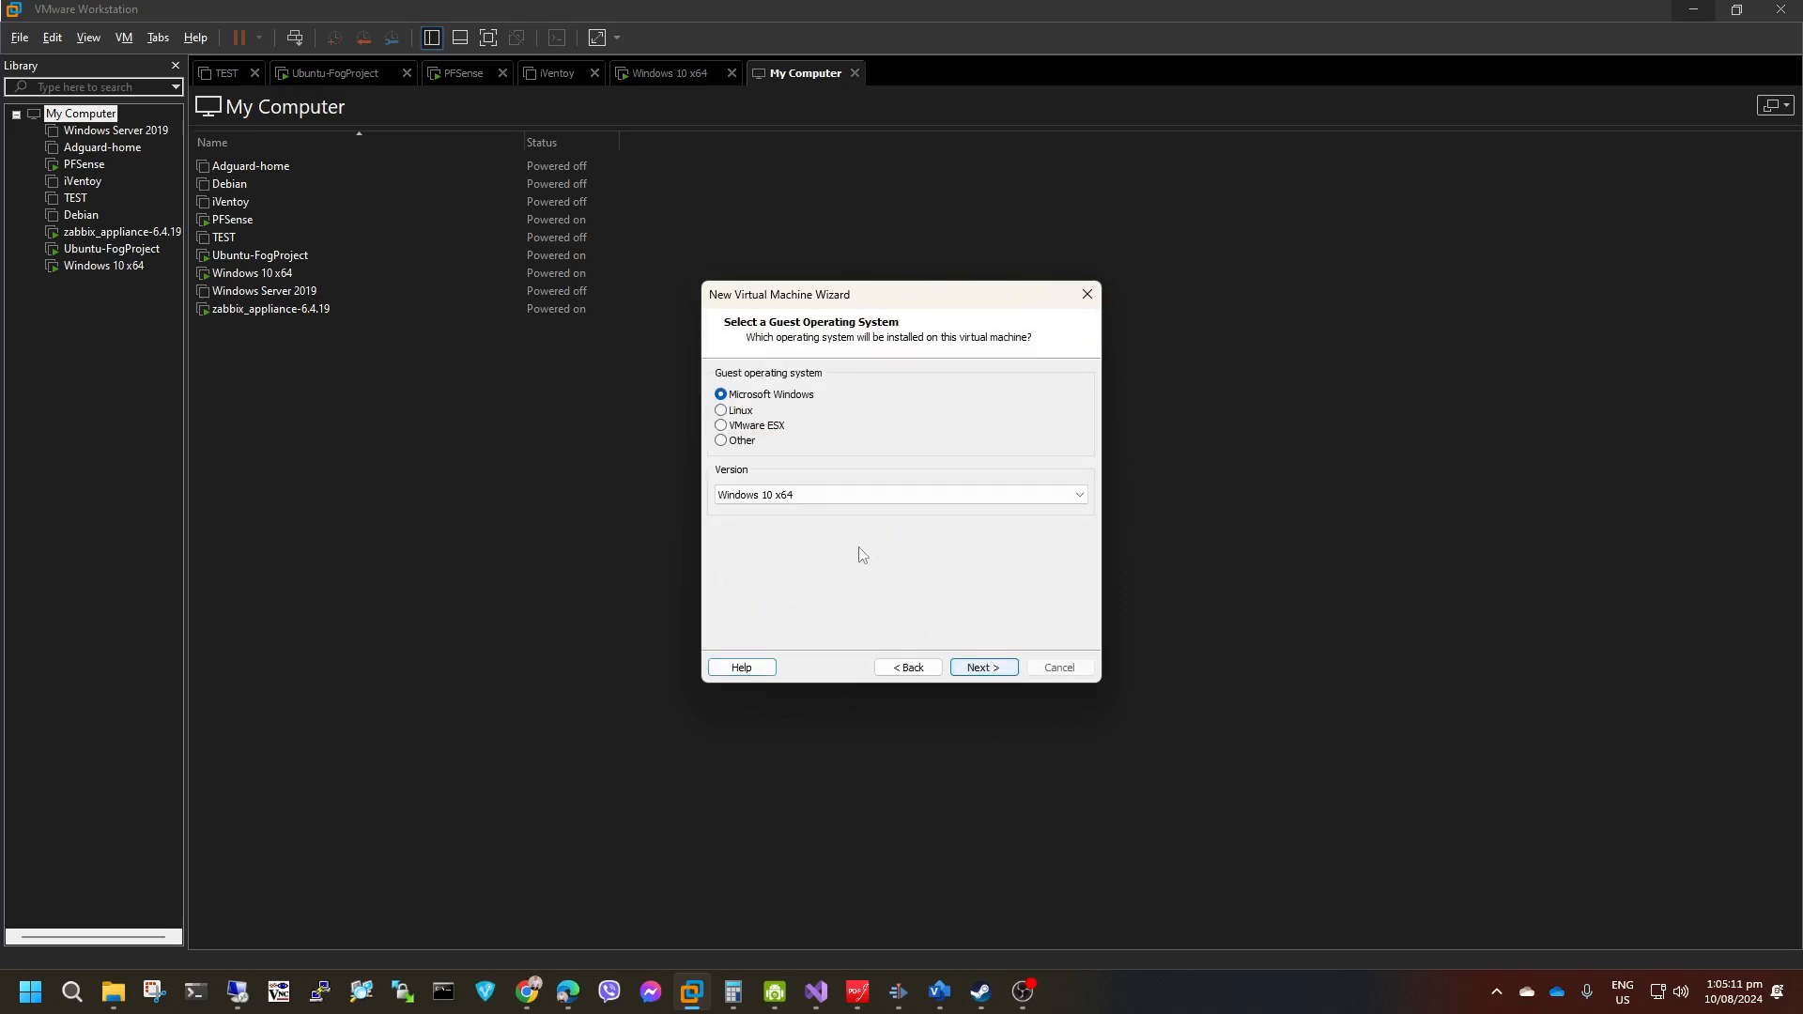
click(808, 497)
click(808, 508)
click(1013, 669)
Name the virtual machine Windows 10 x64 -Deploy and accept a 60 GB disk split into multiple files.
click(852, 402)
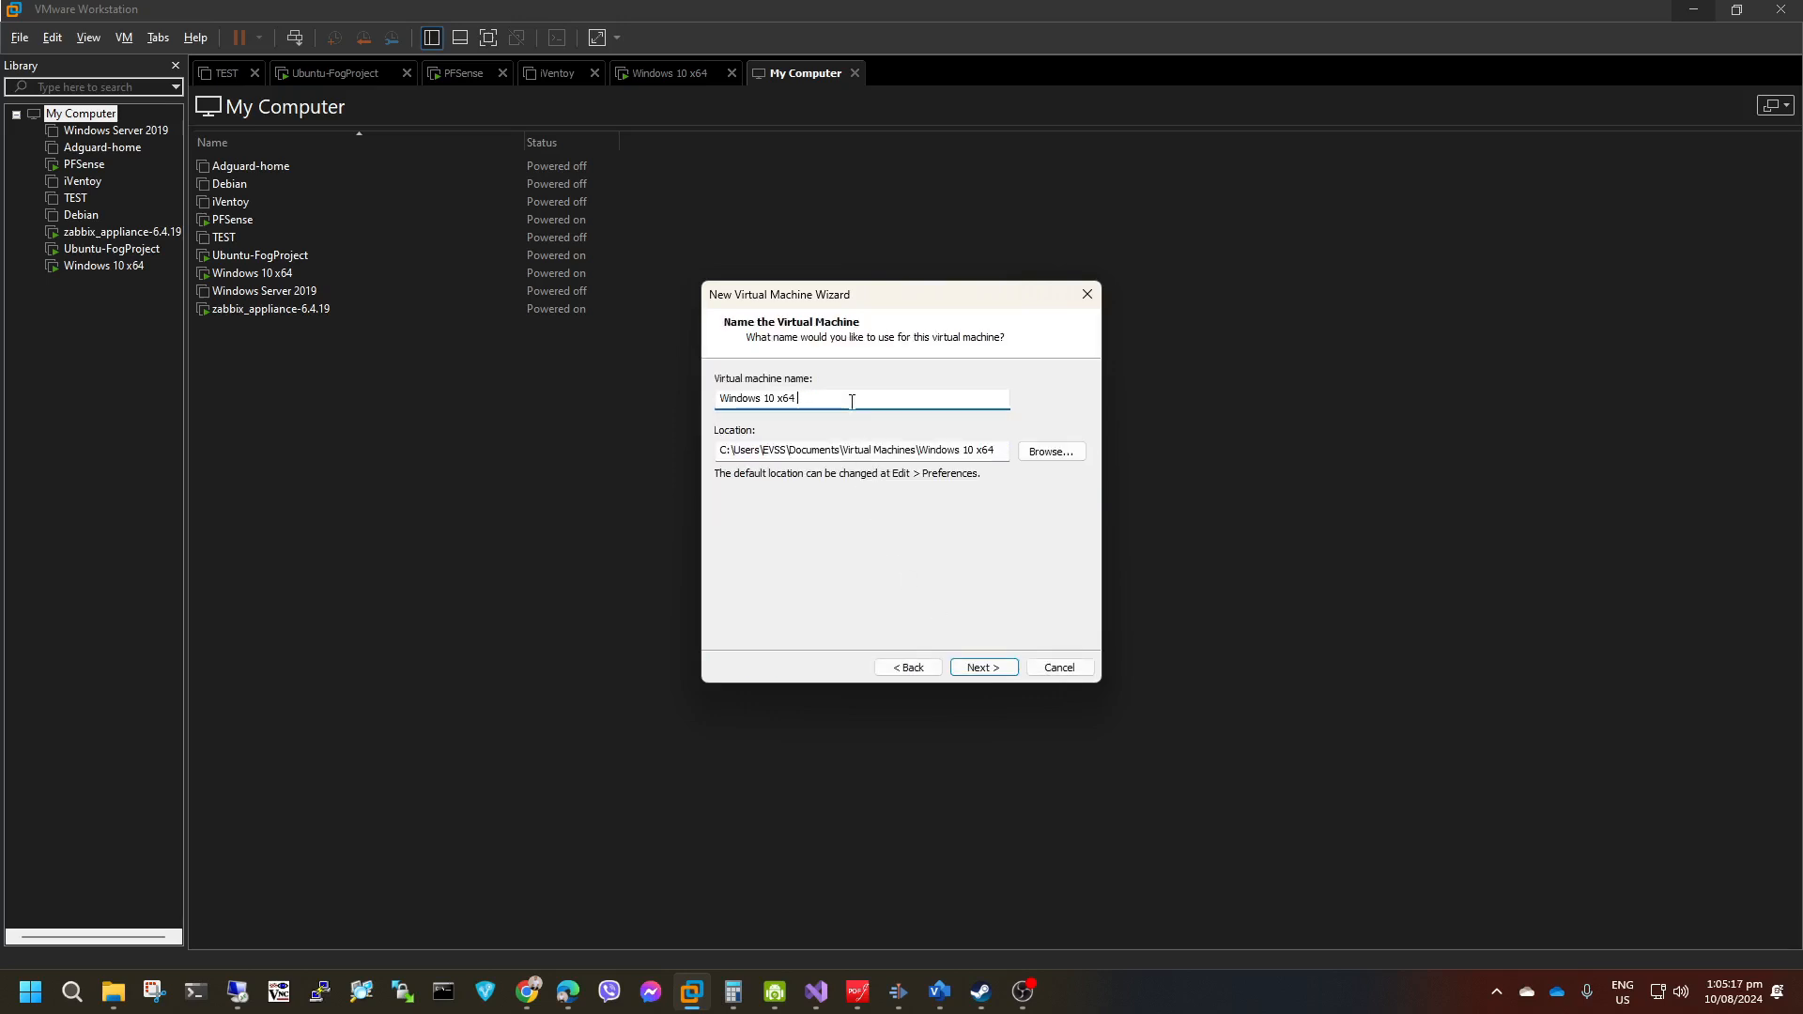
text(-Deploy)
click(983, 667)
click(864, 419)
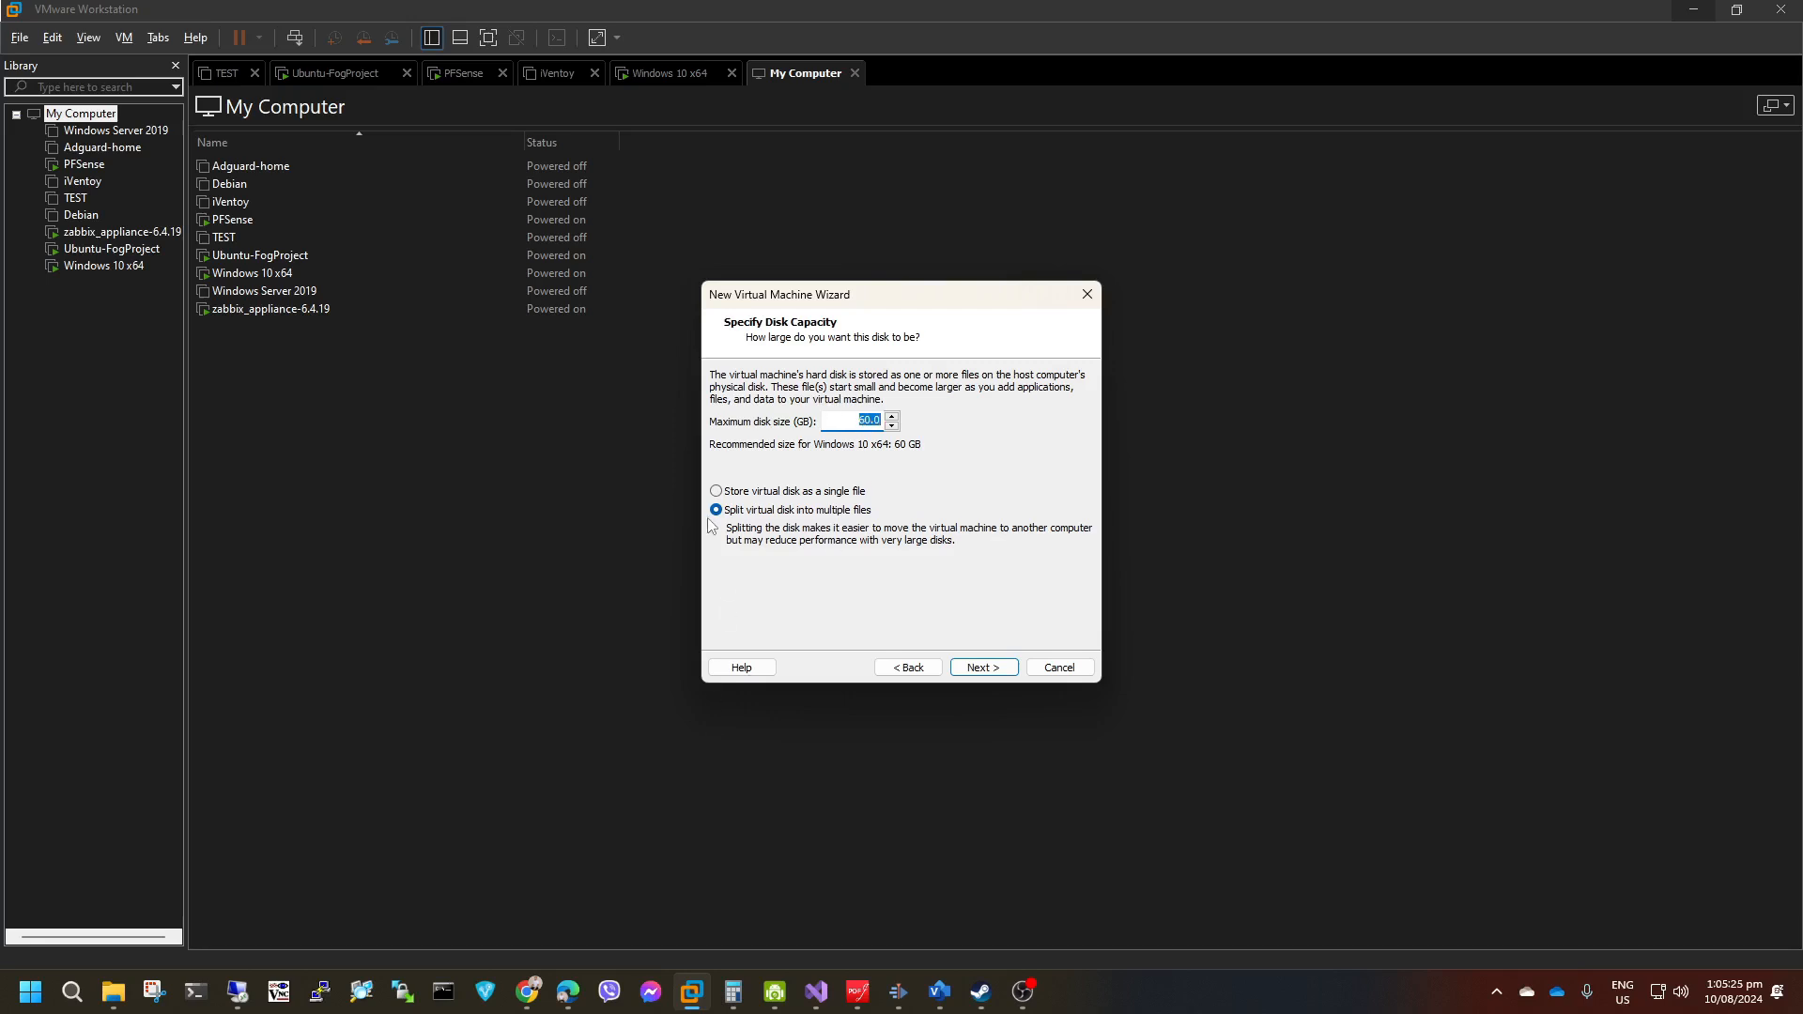
click(1010, 669)
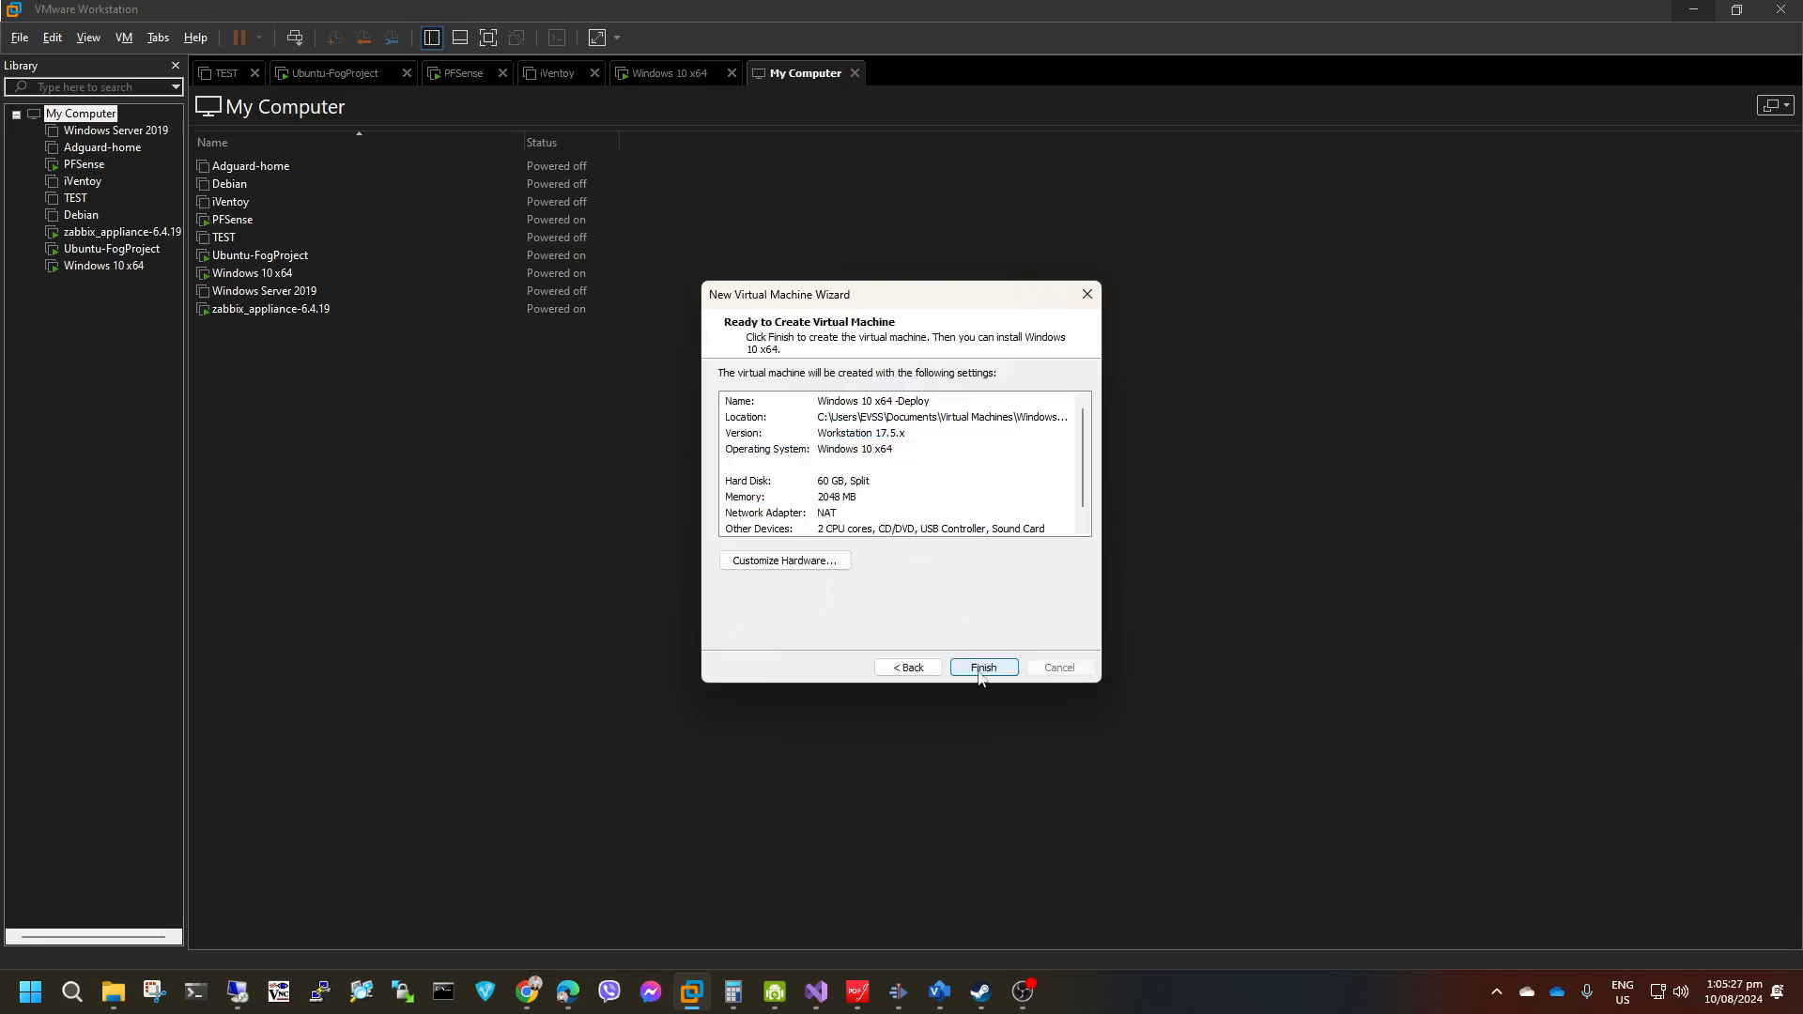
Customize the new machine's network adapter to use the custom network VMnet8 (NAT) and finish creating the virtual machine.
click(785, 561)
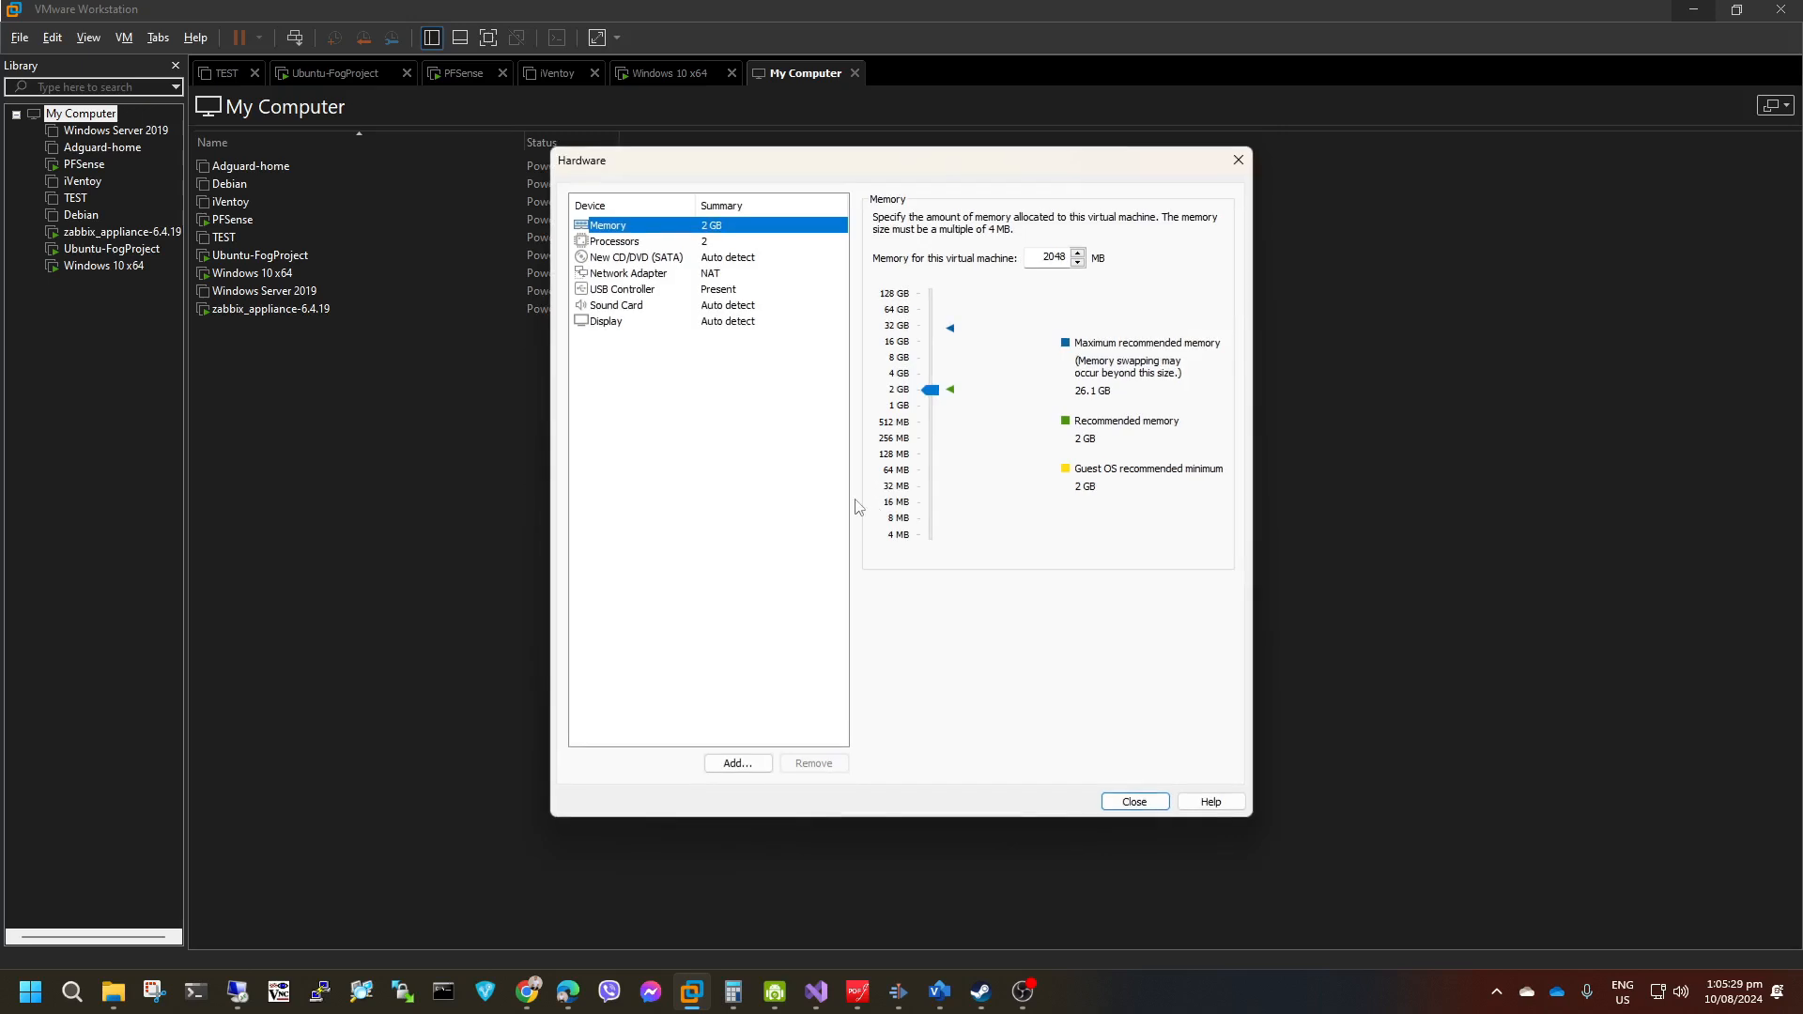
click(685, 289)
click(681, 281)
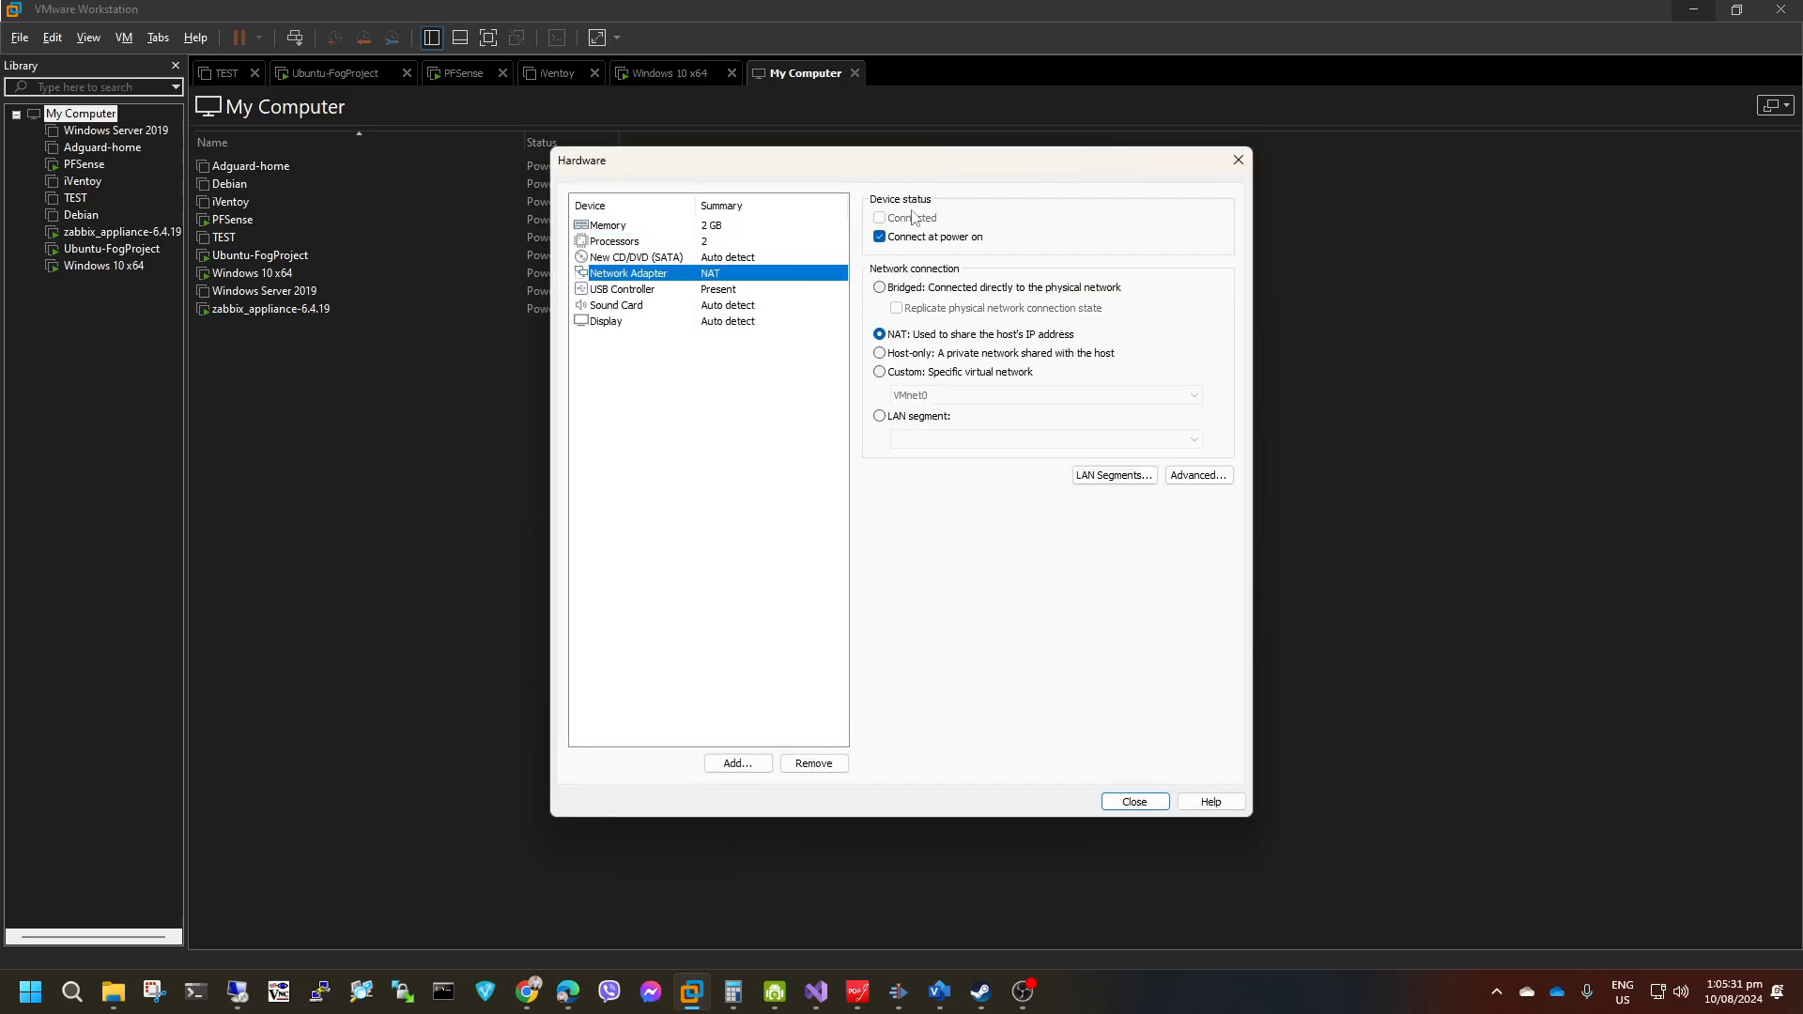
click(908, 374)
click(967, 396)
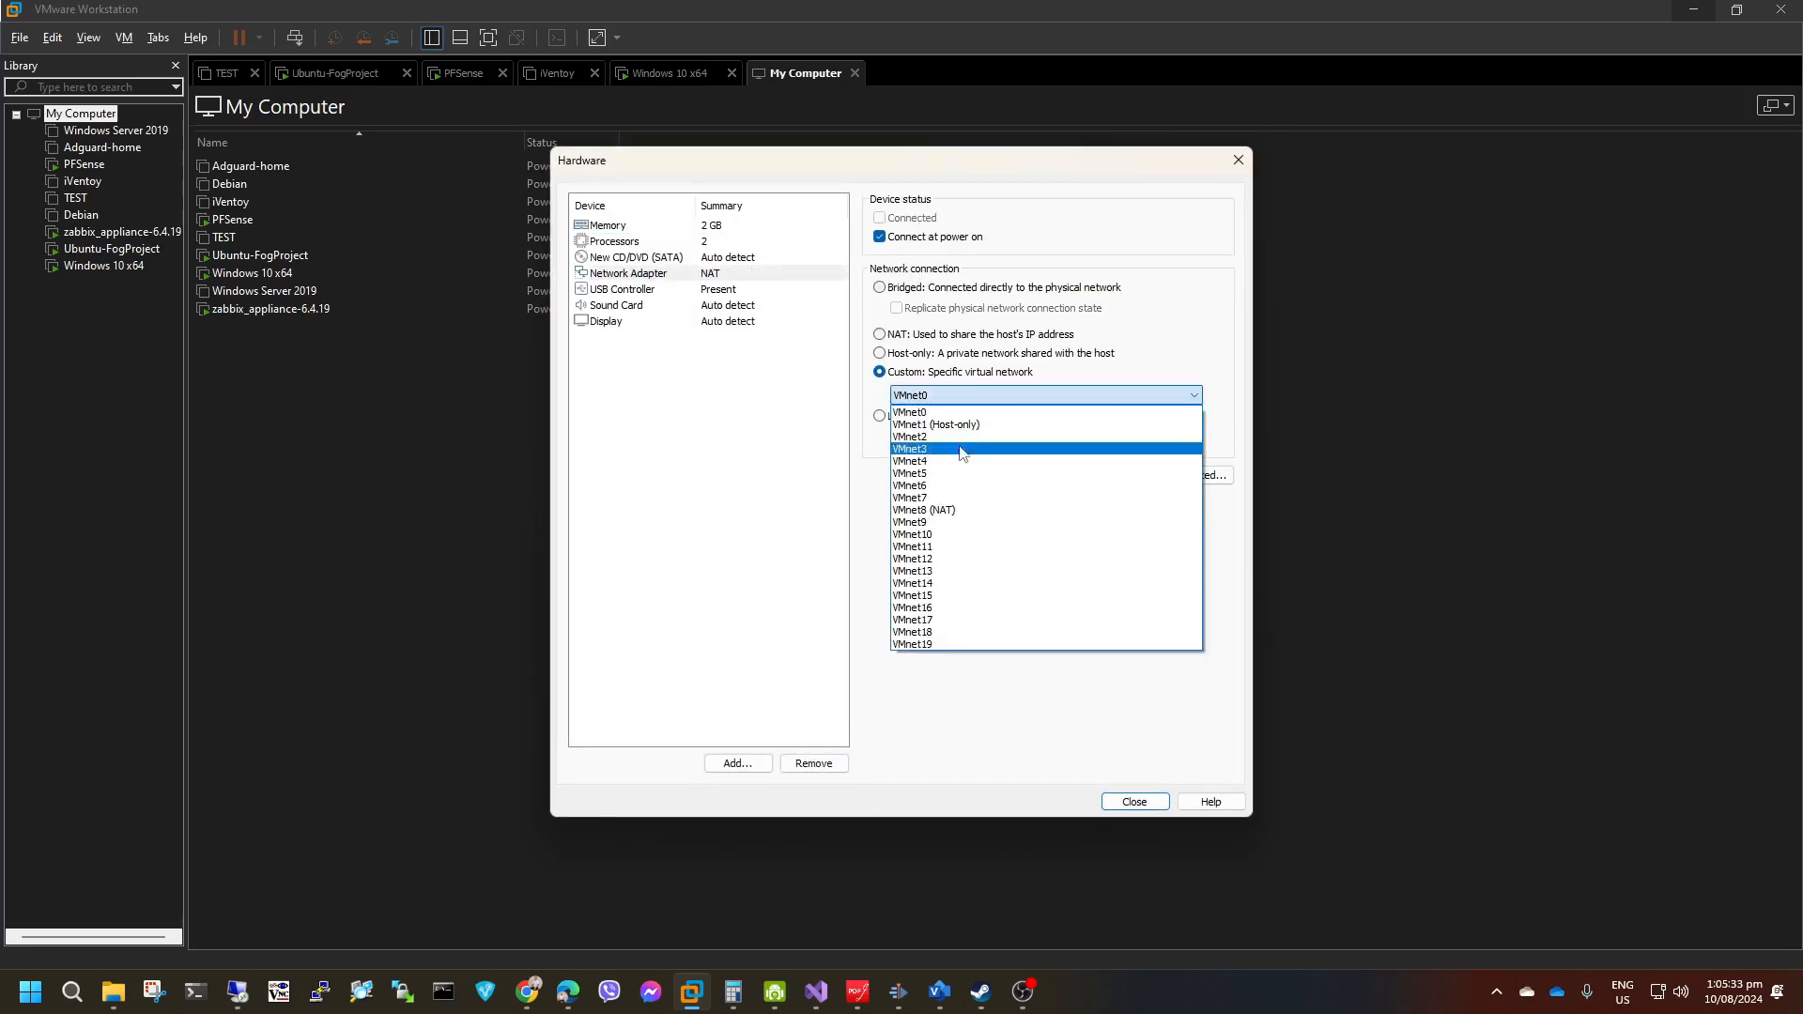
click(977, 521)
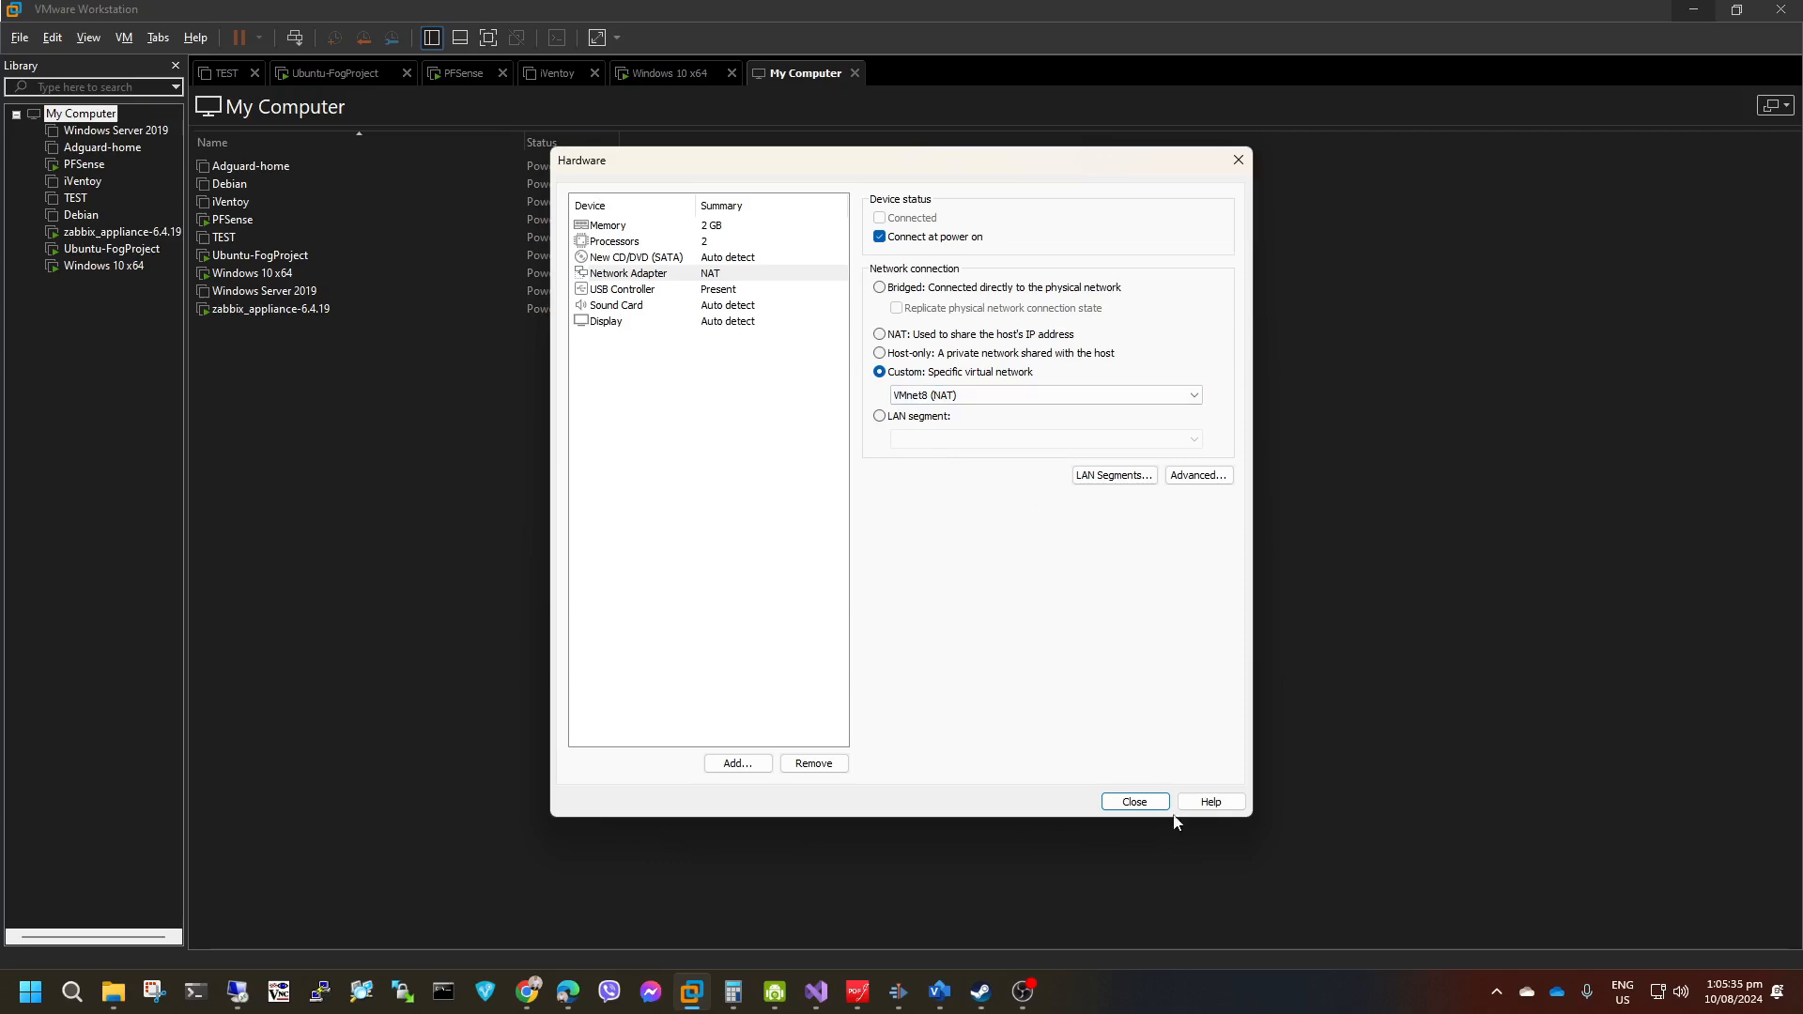
click(1135, 801)
click(984, 667)
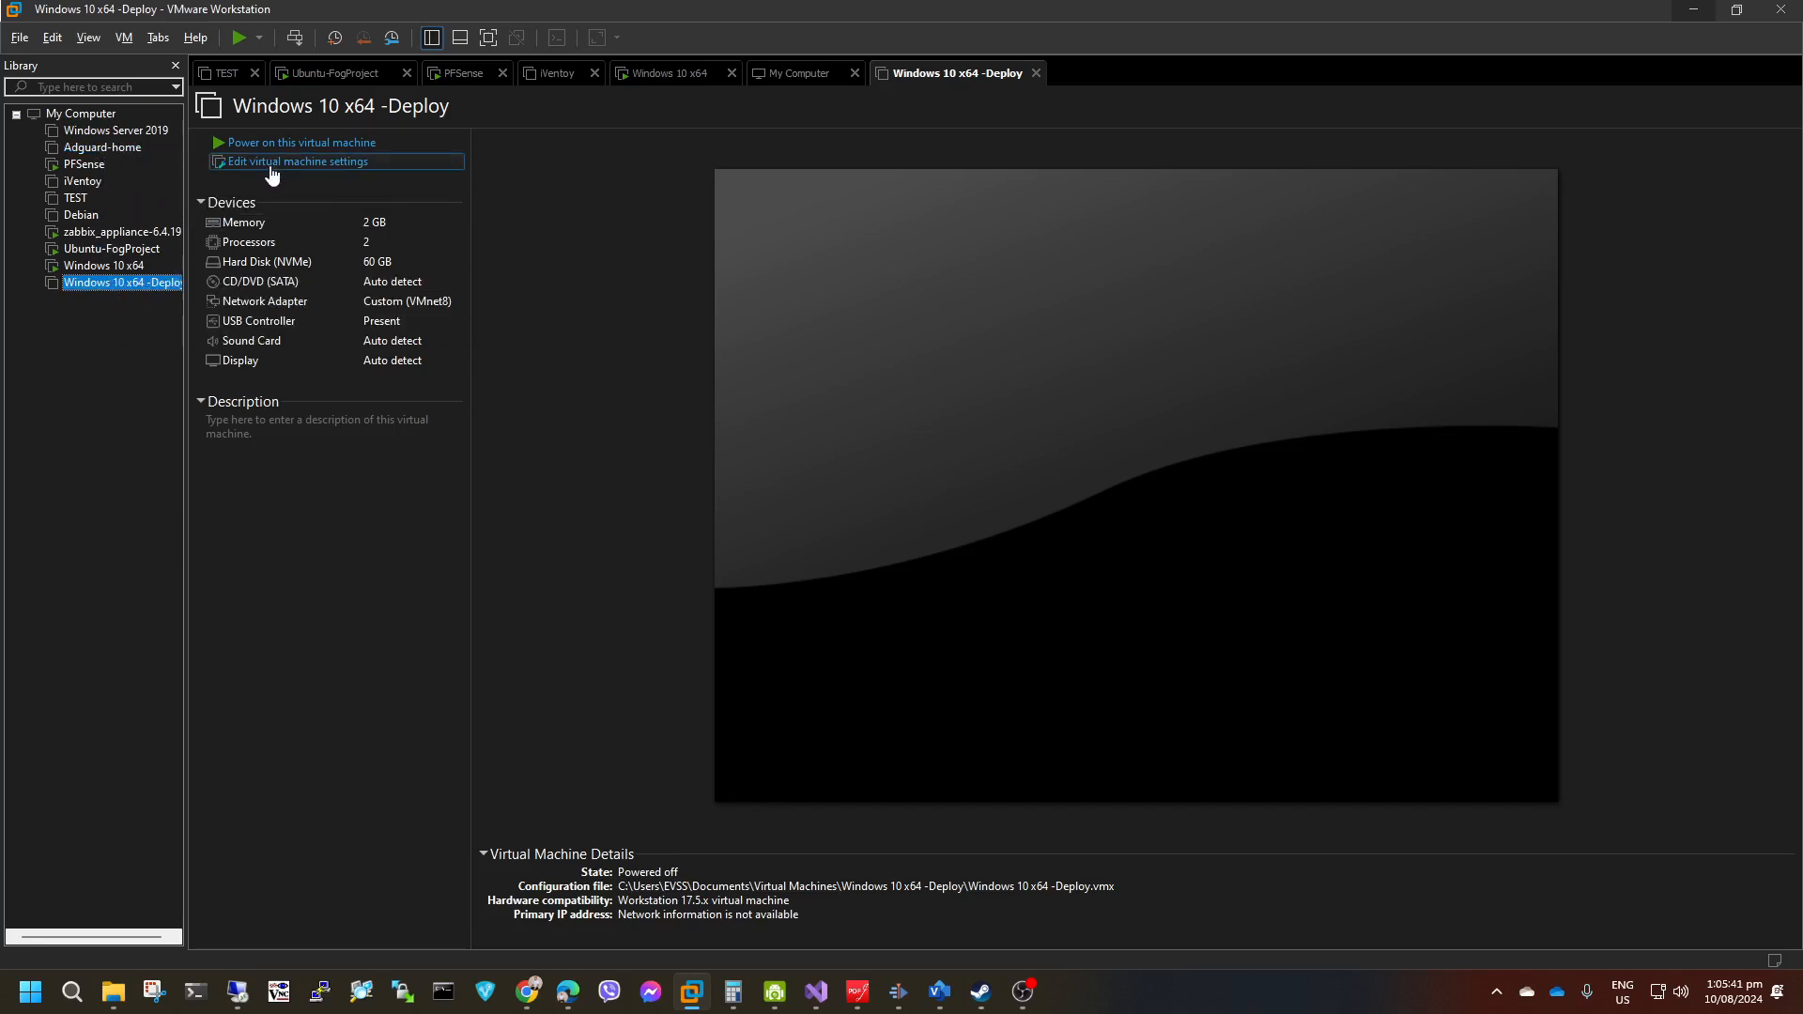
Set the firmware type of the Windows 10 x64 -Deploy virtual machine to BIOS in its advanced options.
click(270, 163)
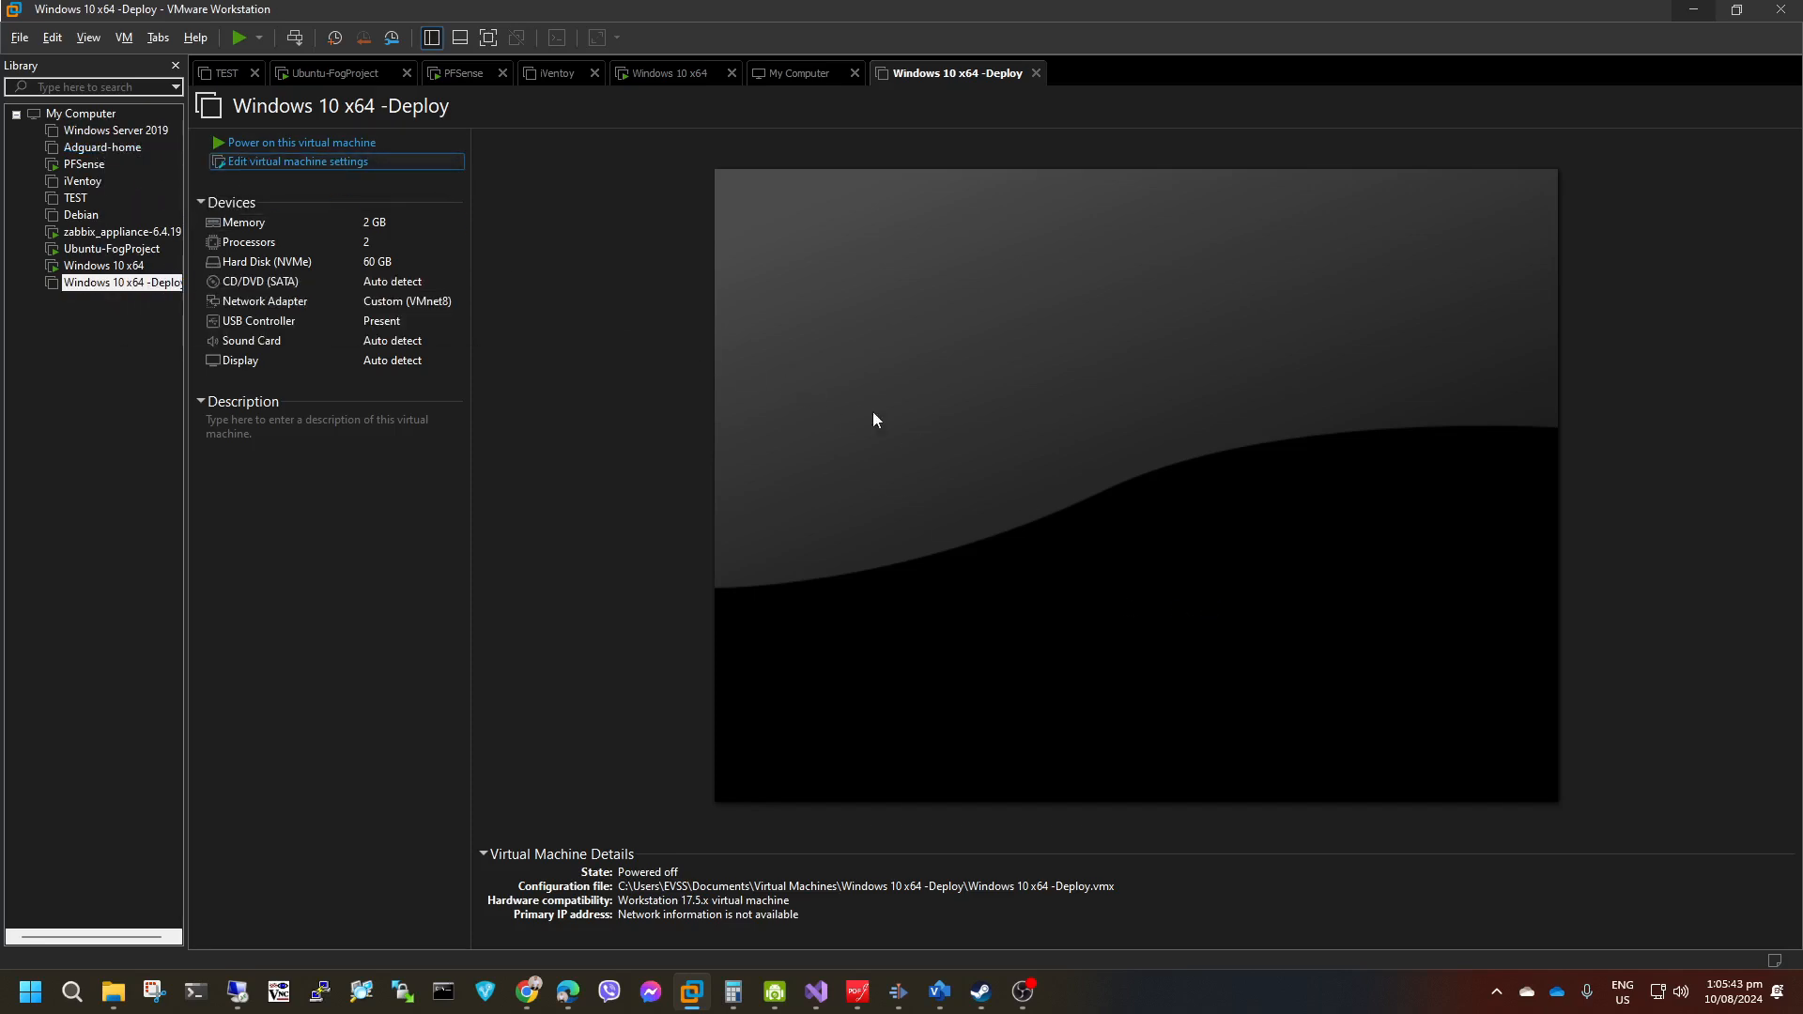
click(643, 185)
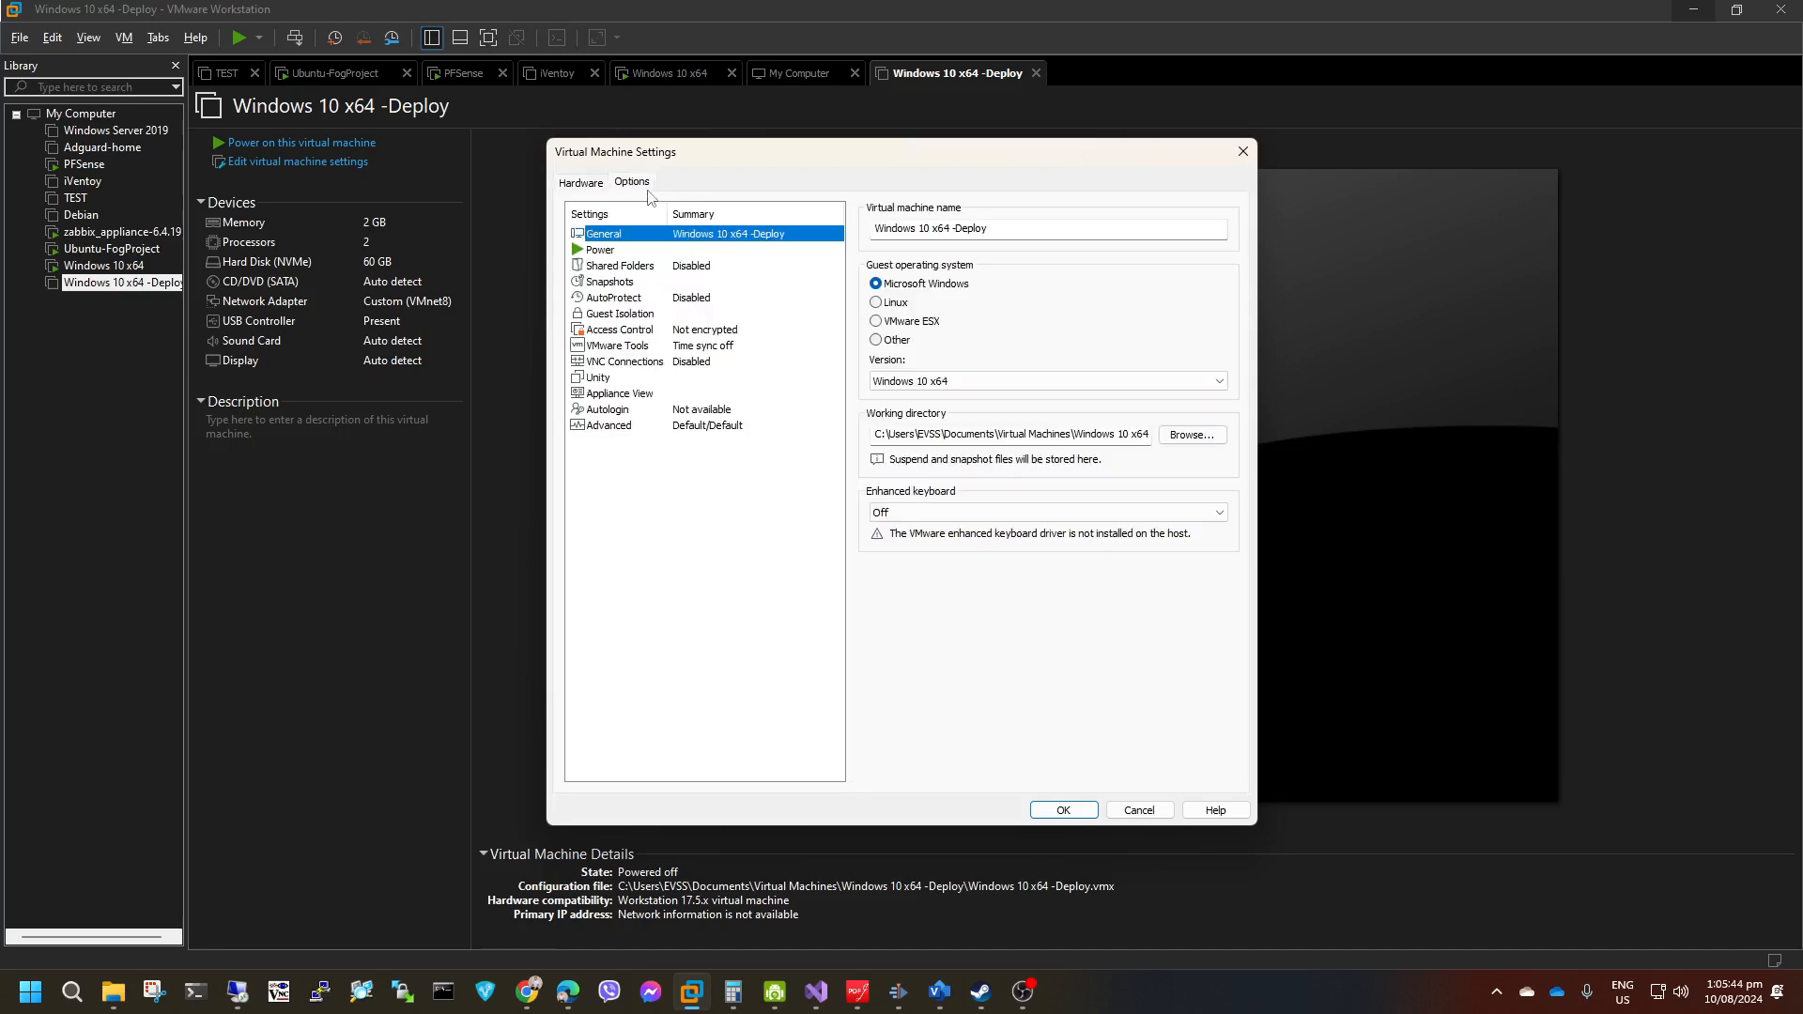
click(626, 428)
click(879, 499)
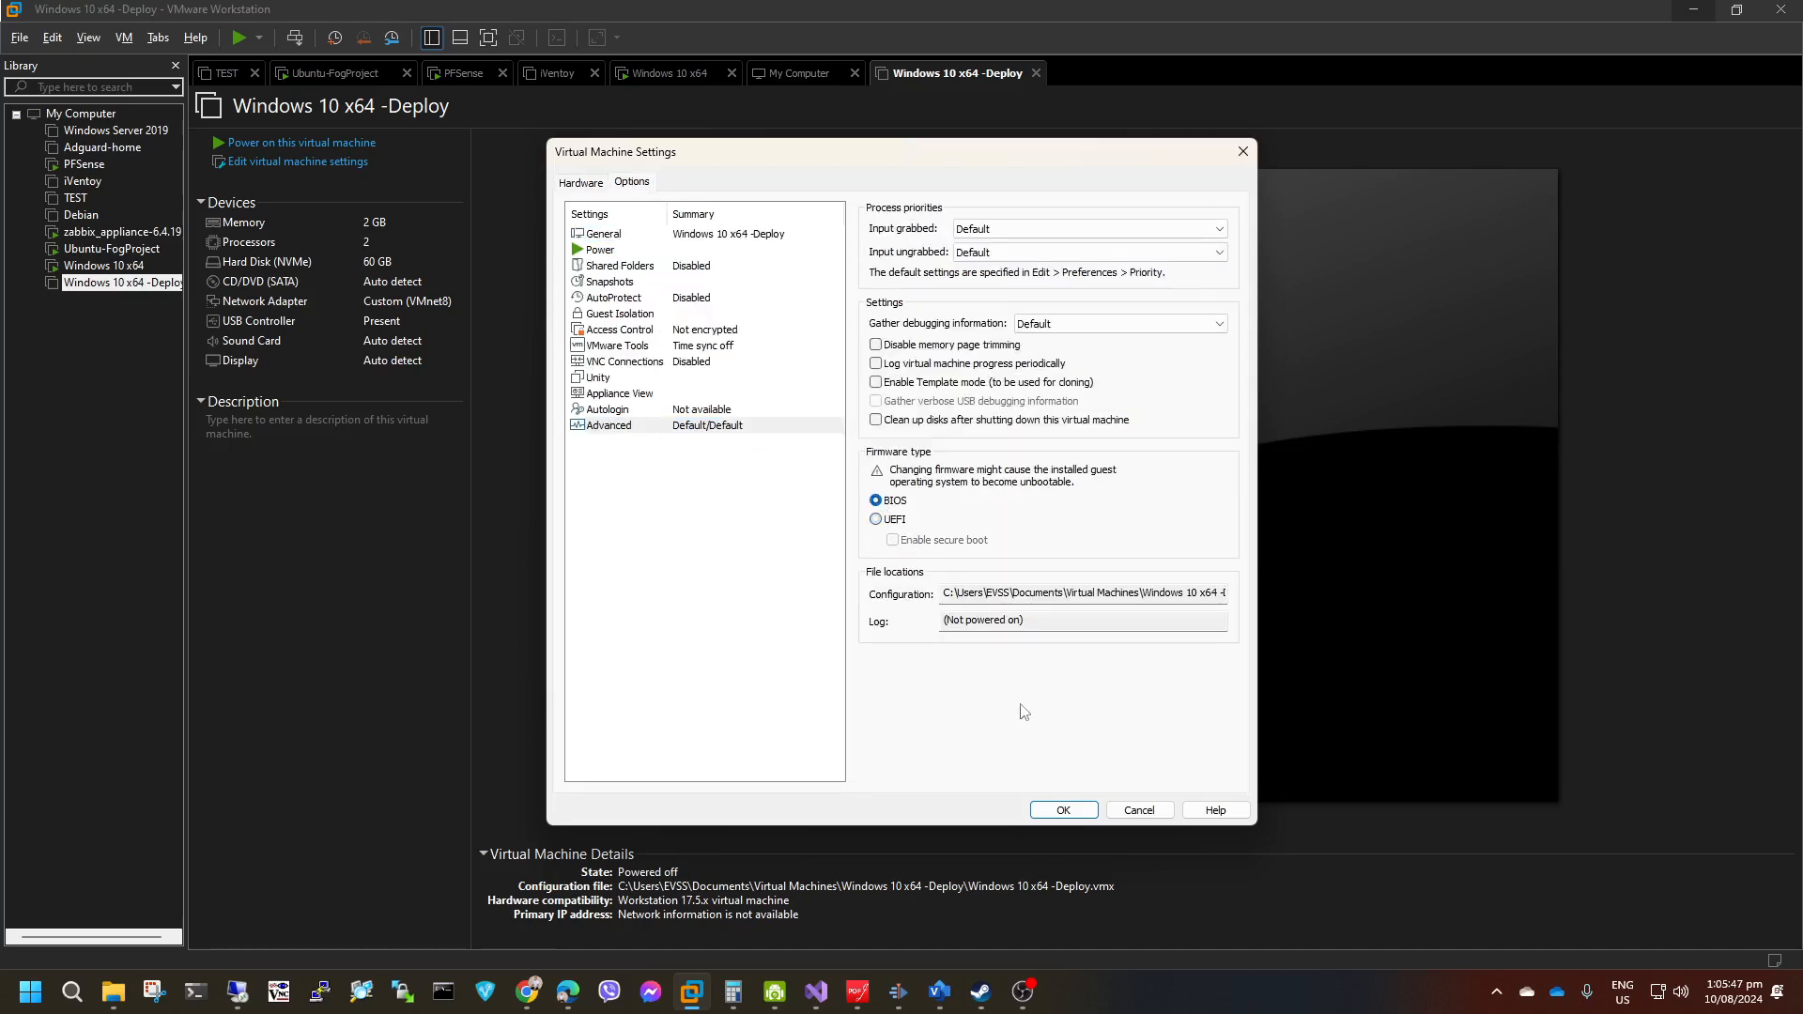
click(1061, 810)
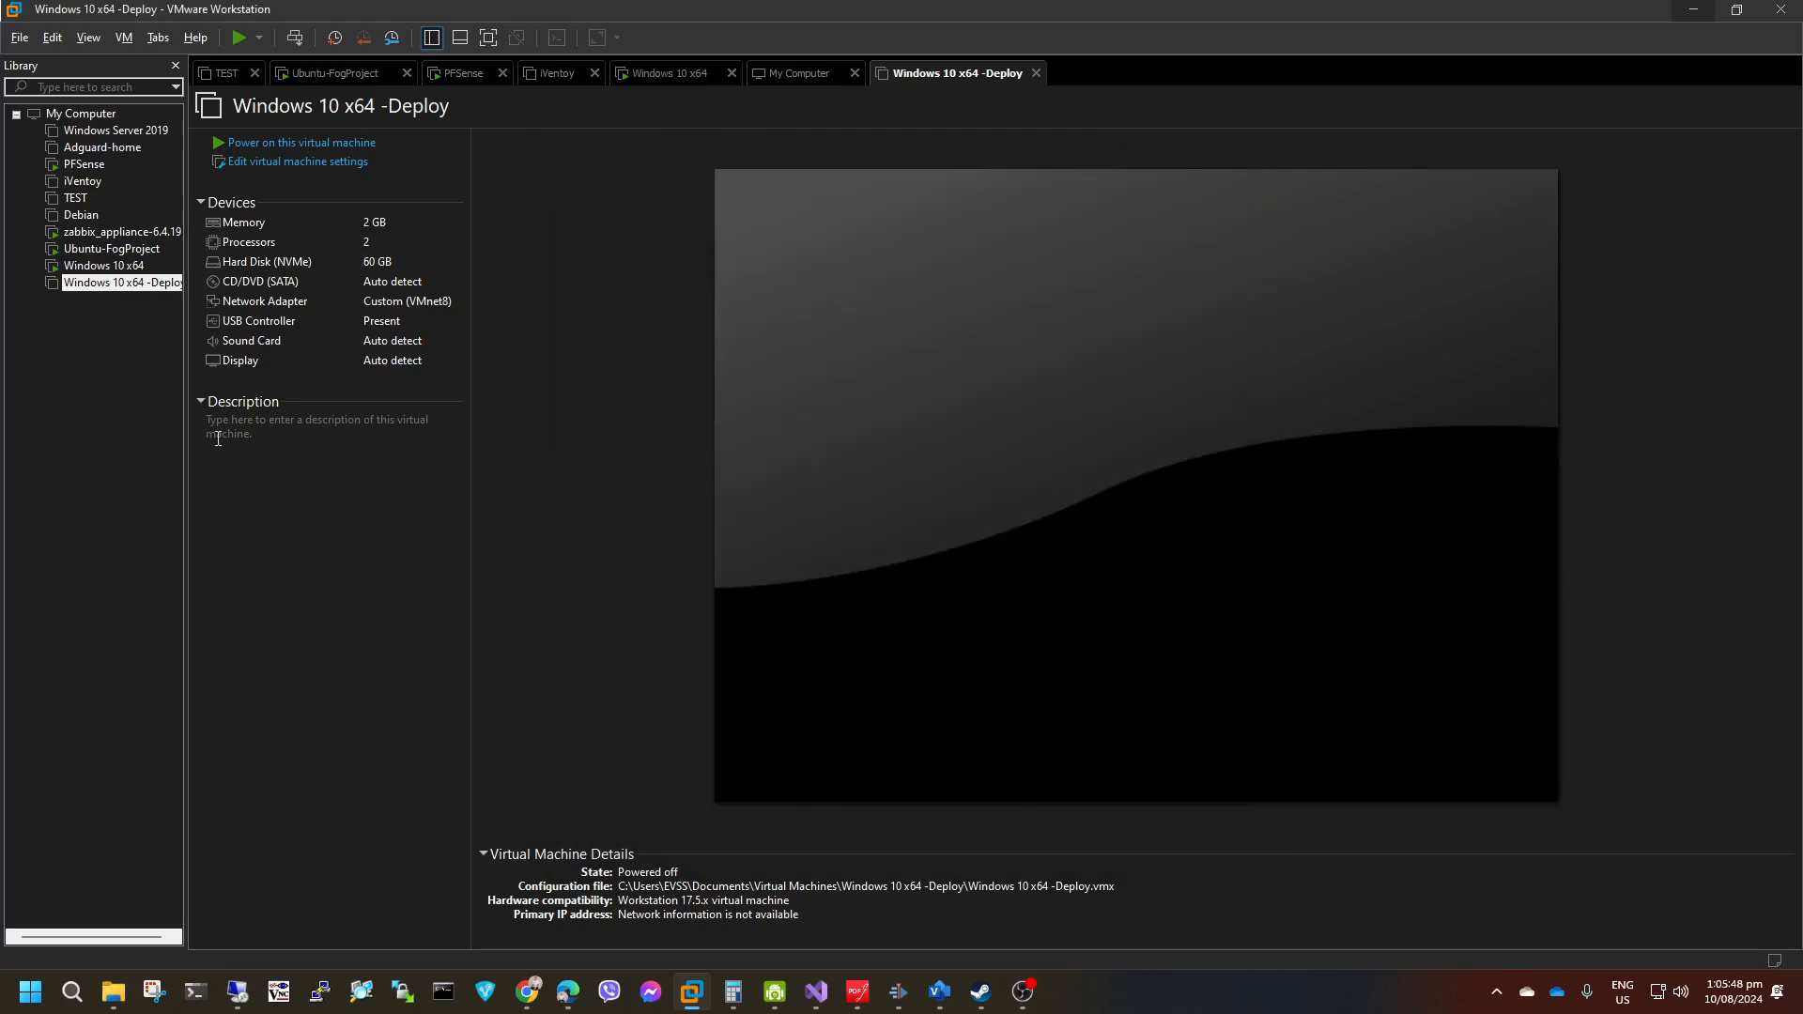
Reset the running Windows 10 x64 virtual machine so that it boots from the network again.
right_click(114, 285)
click(127, 269)
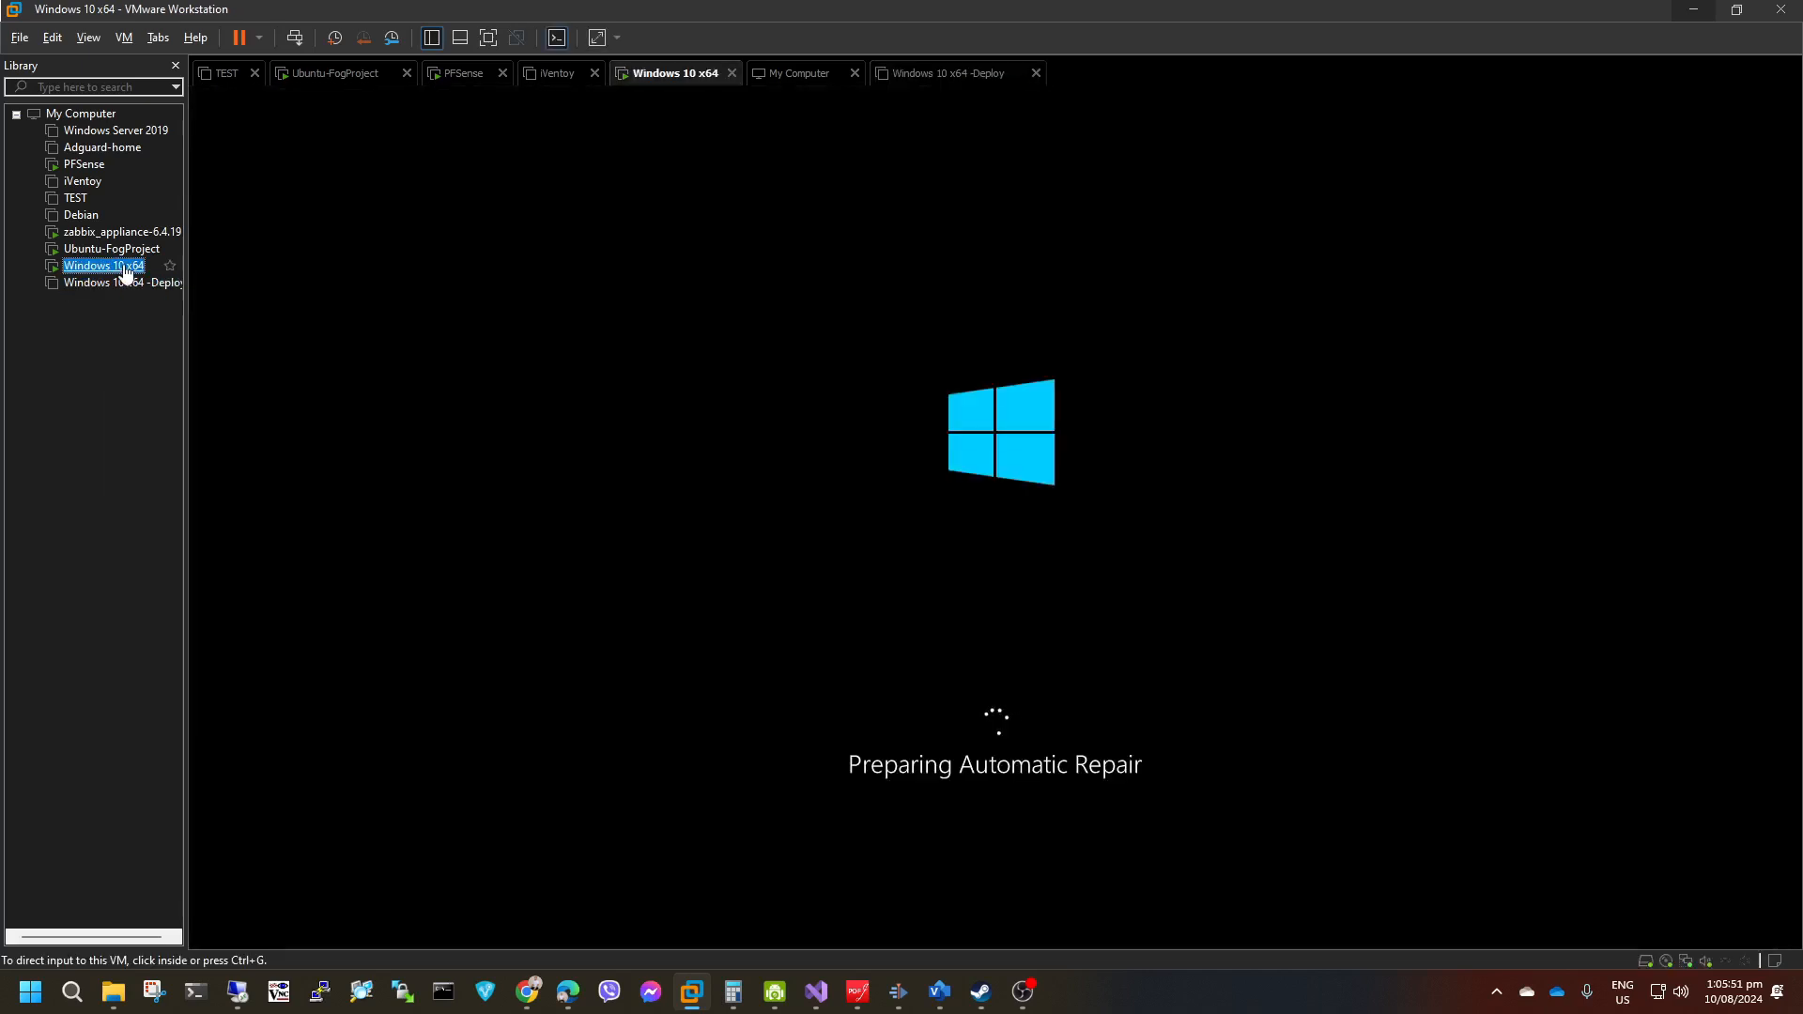
click(260, 38)
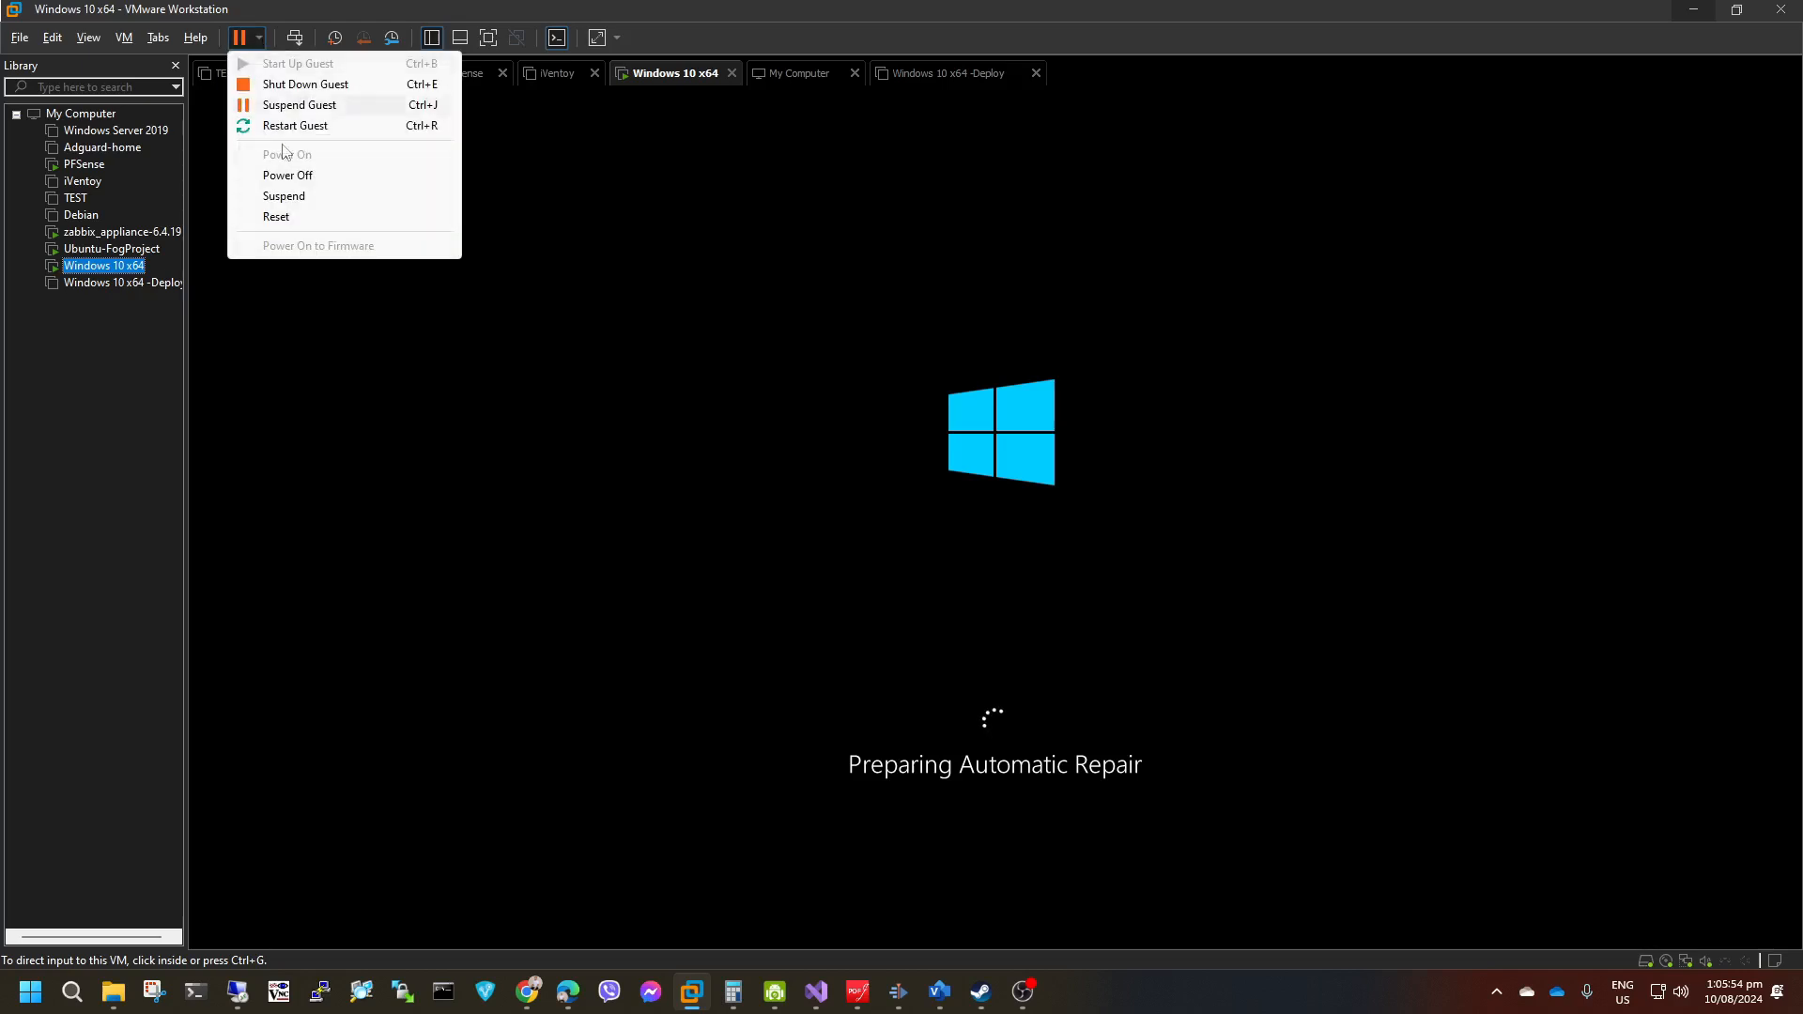
click(298, 218)
click(933, 528)
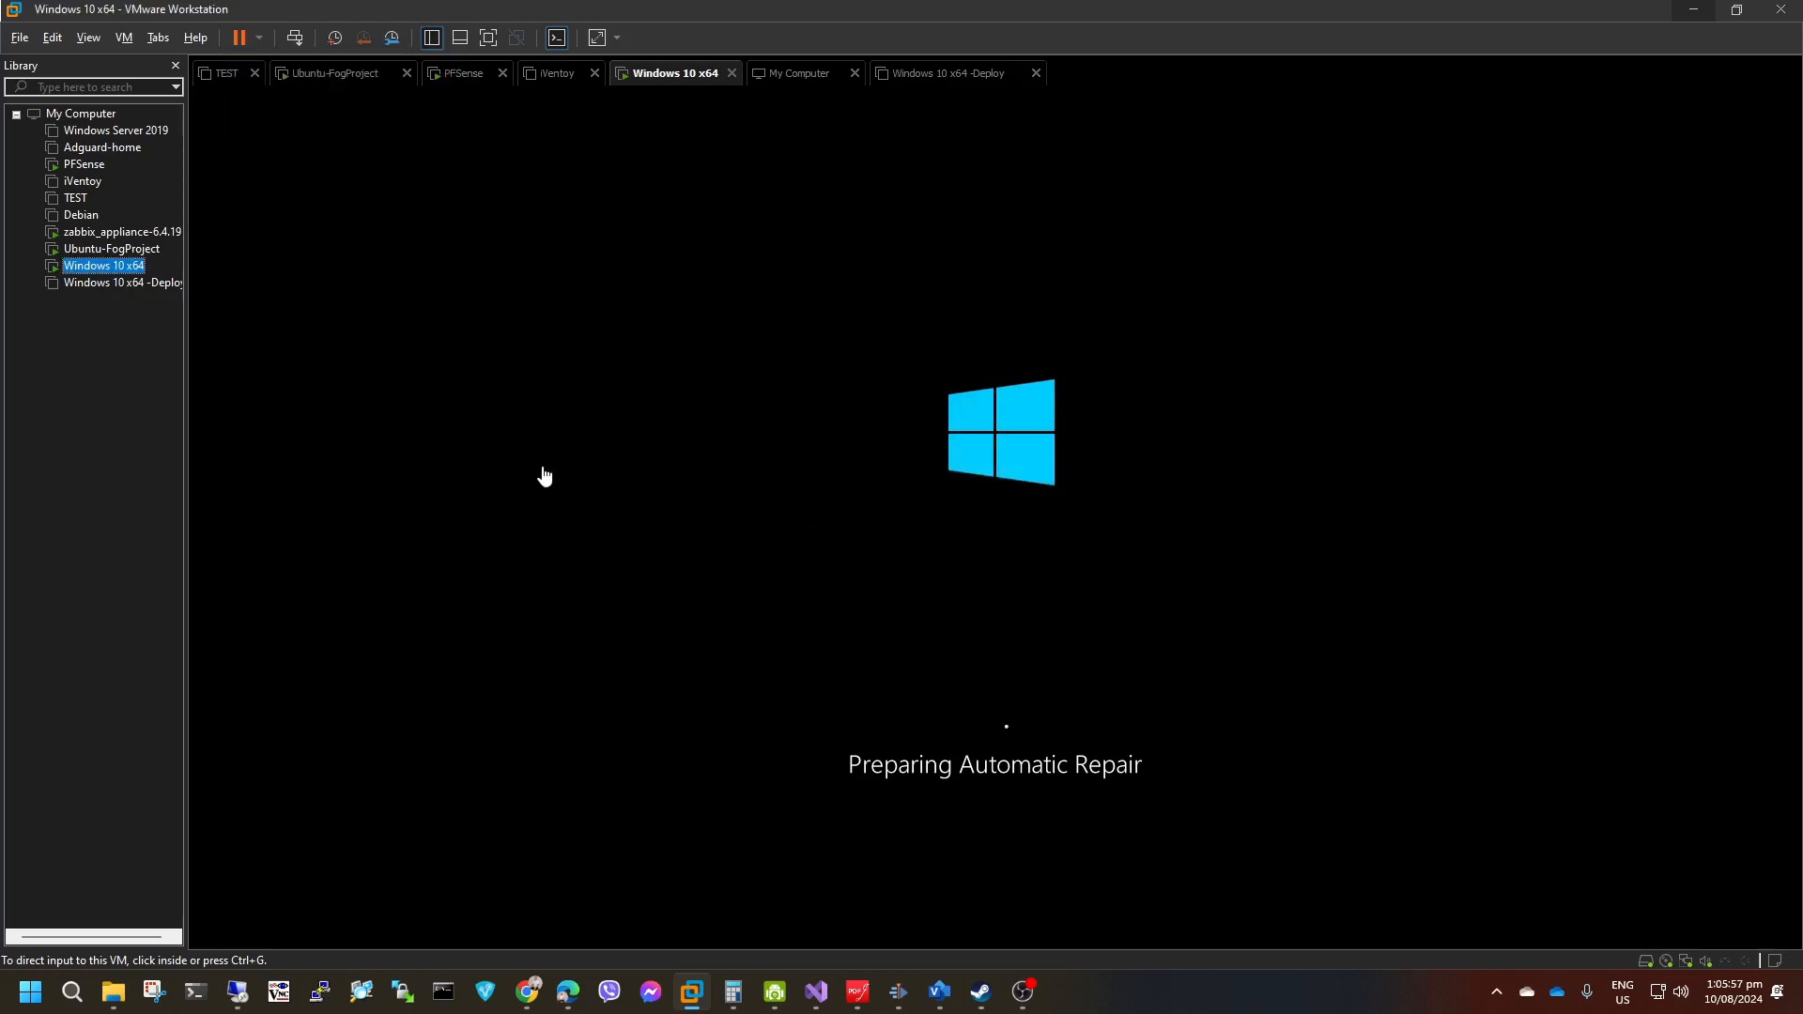
click(260, 38)
click(582, 338)
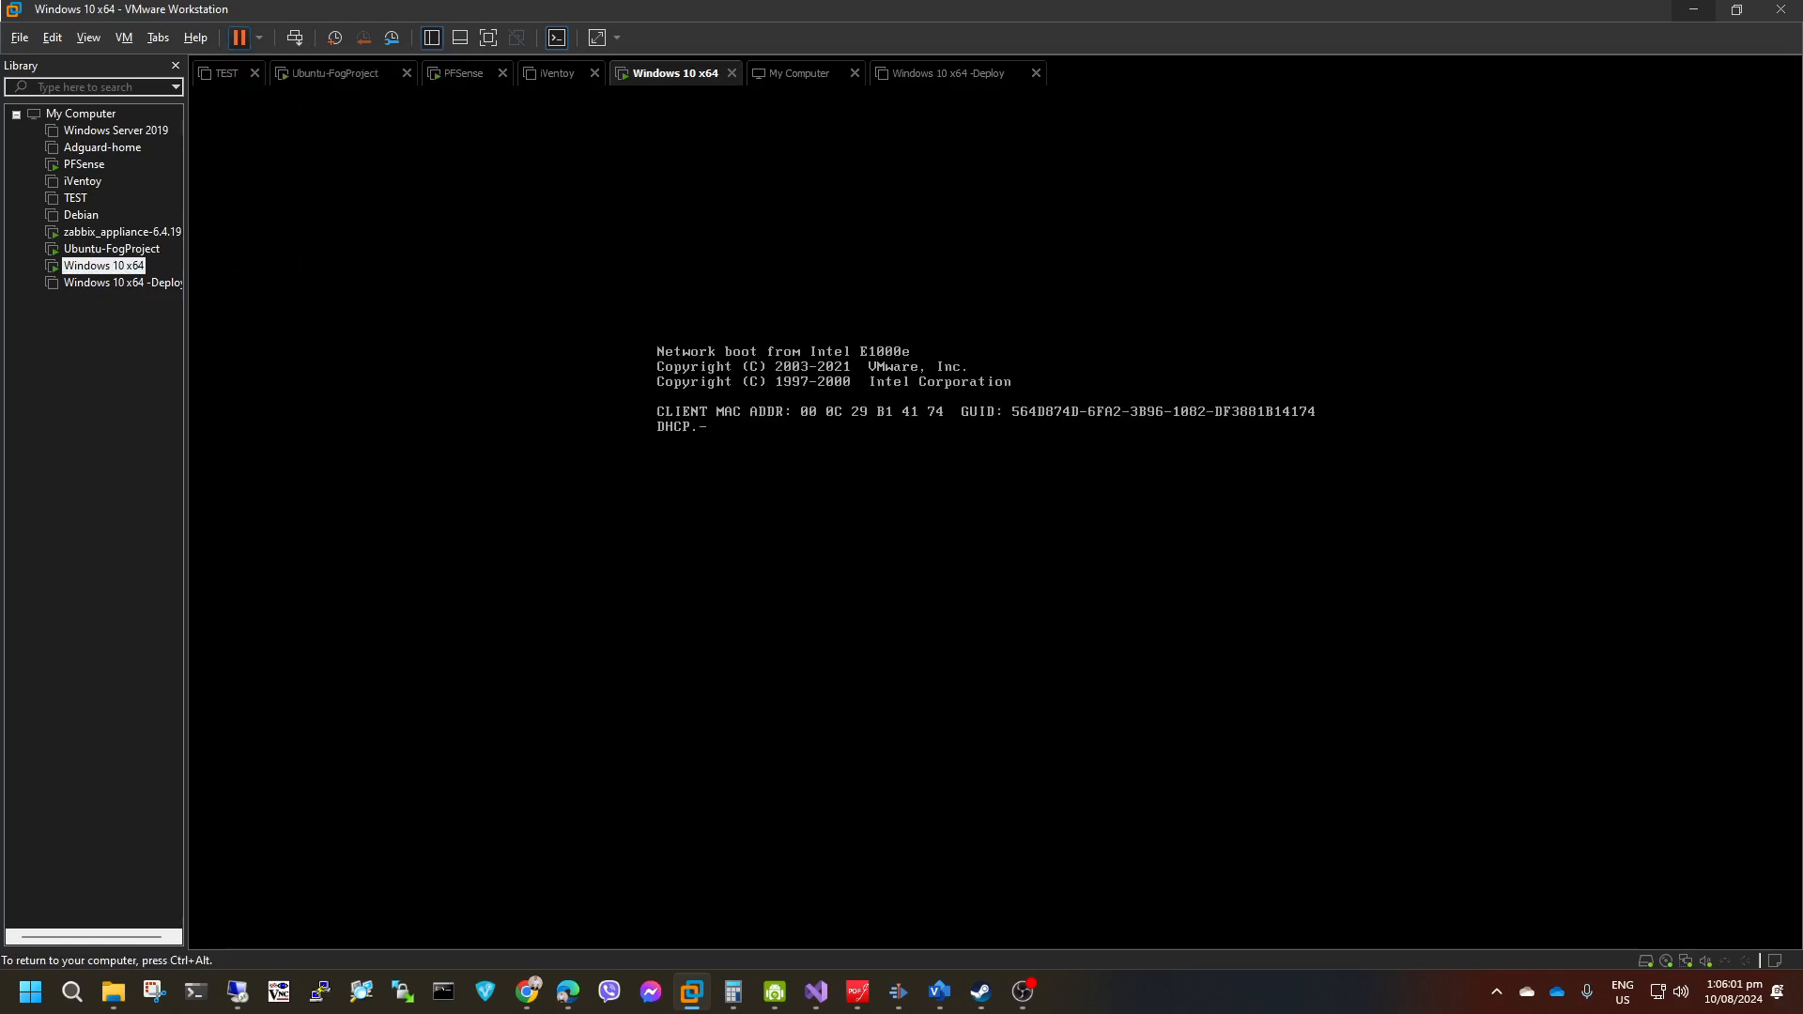
key(ctrl+alt)
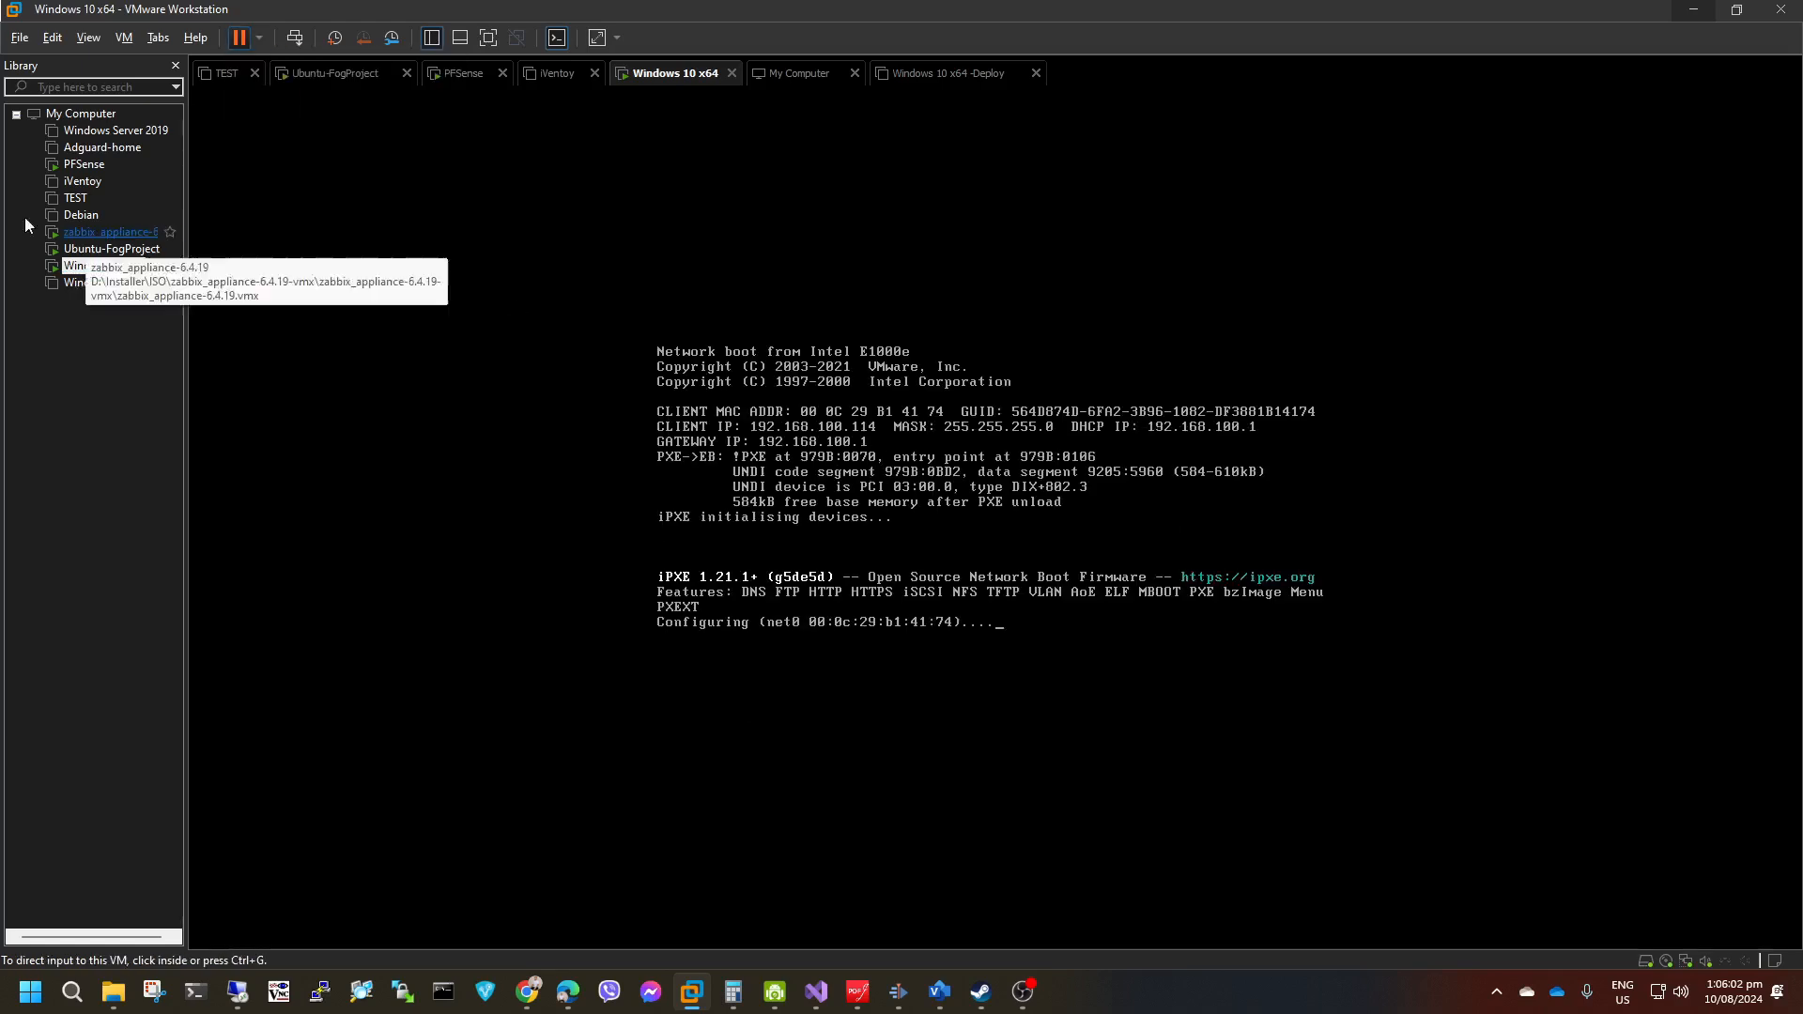
Check the hardware settings of the Windows 10 x64 virtual machine, including its hard disk size, and close them.
right_click(82, 266)
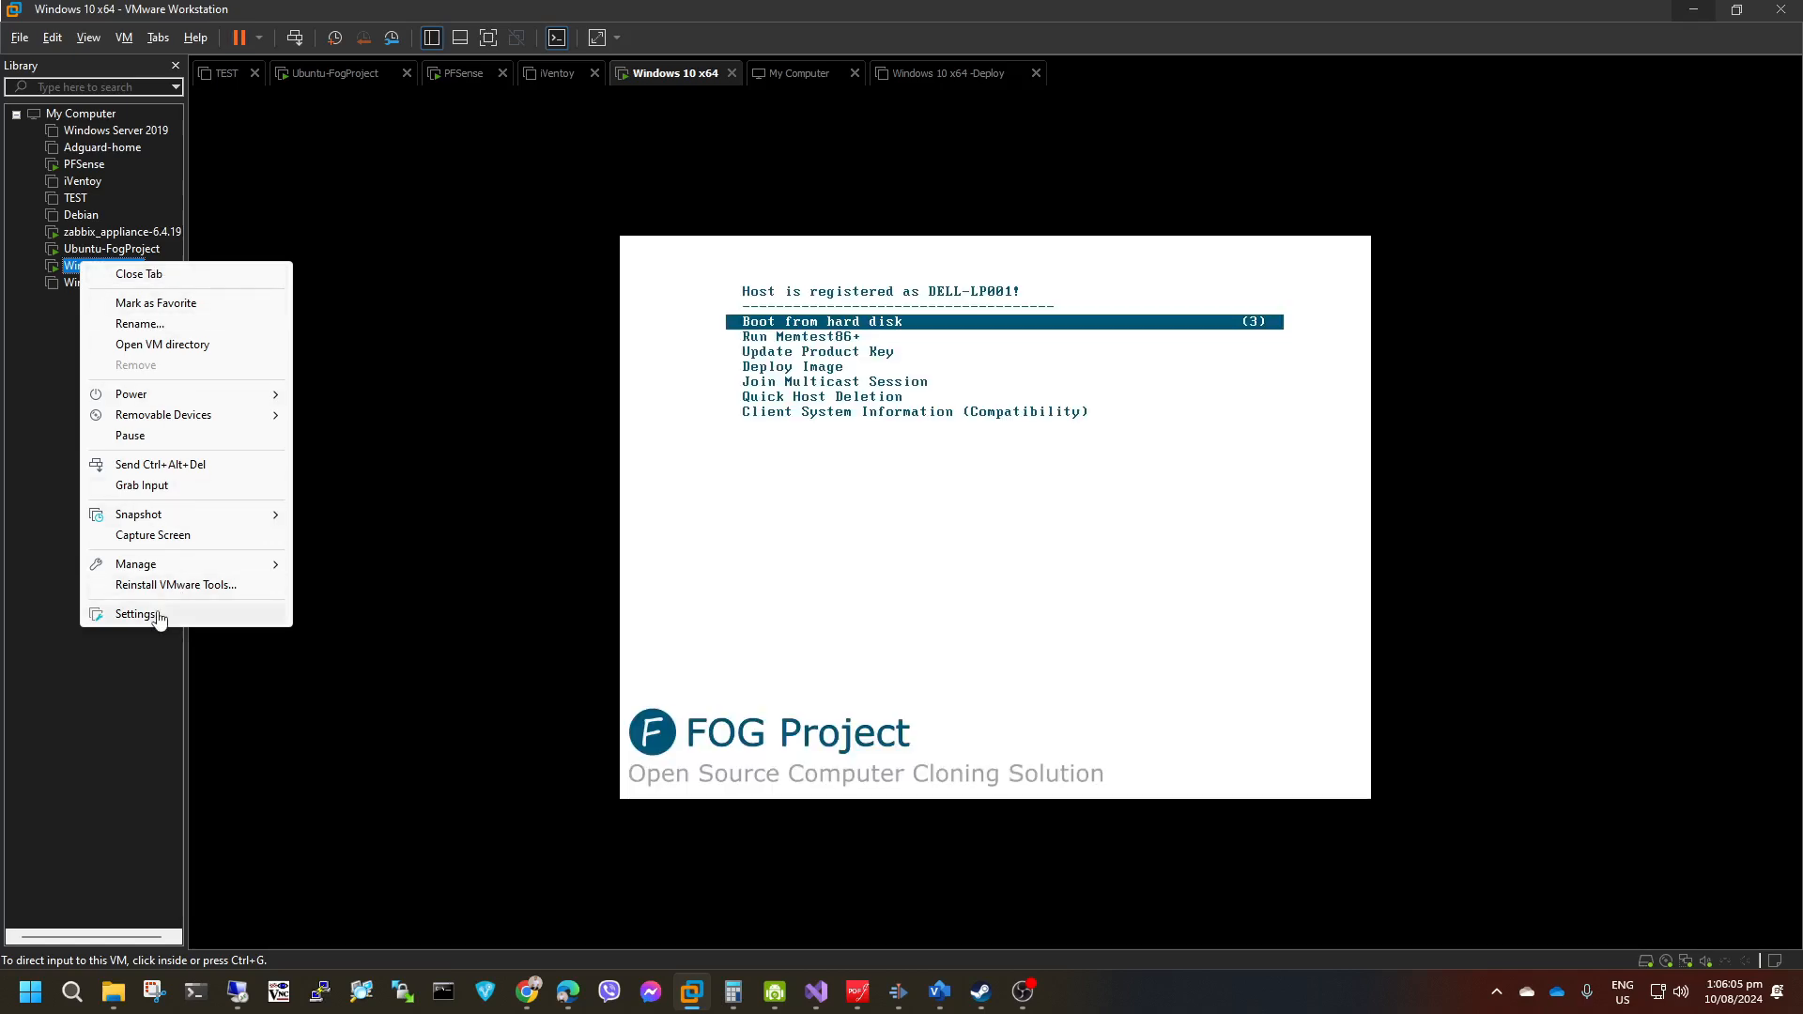
click(158, 615)
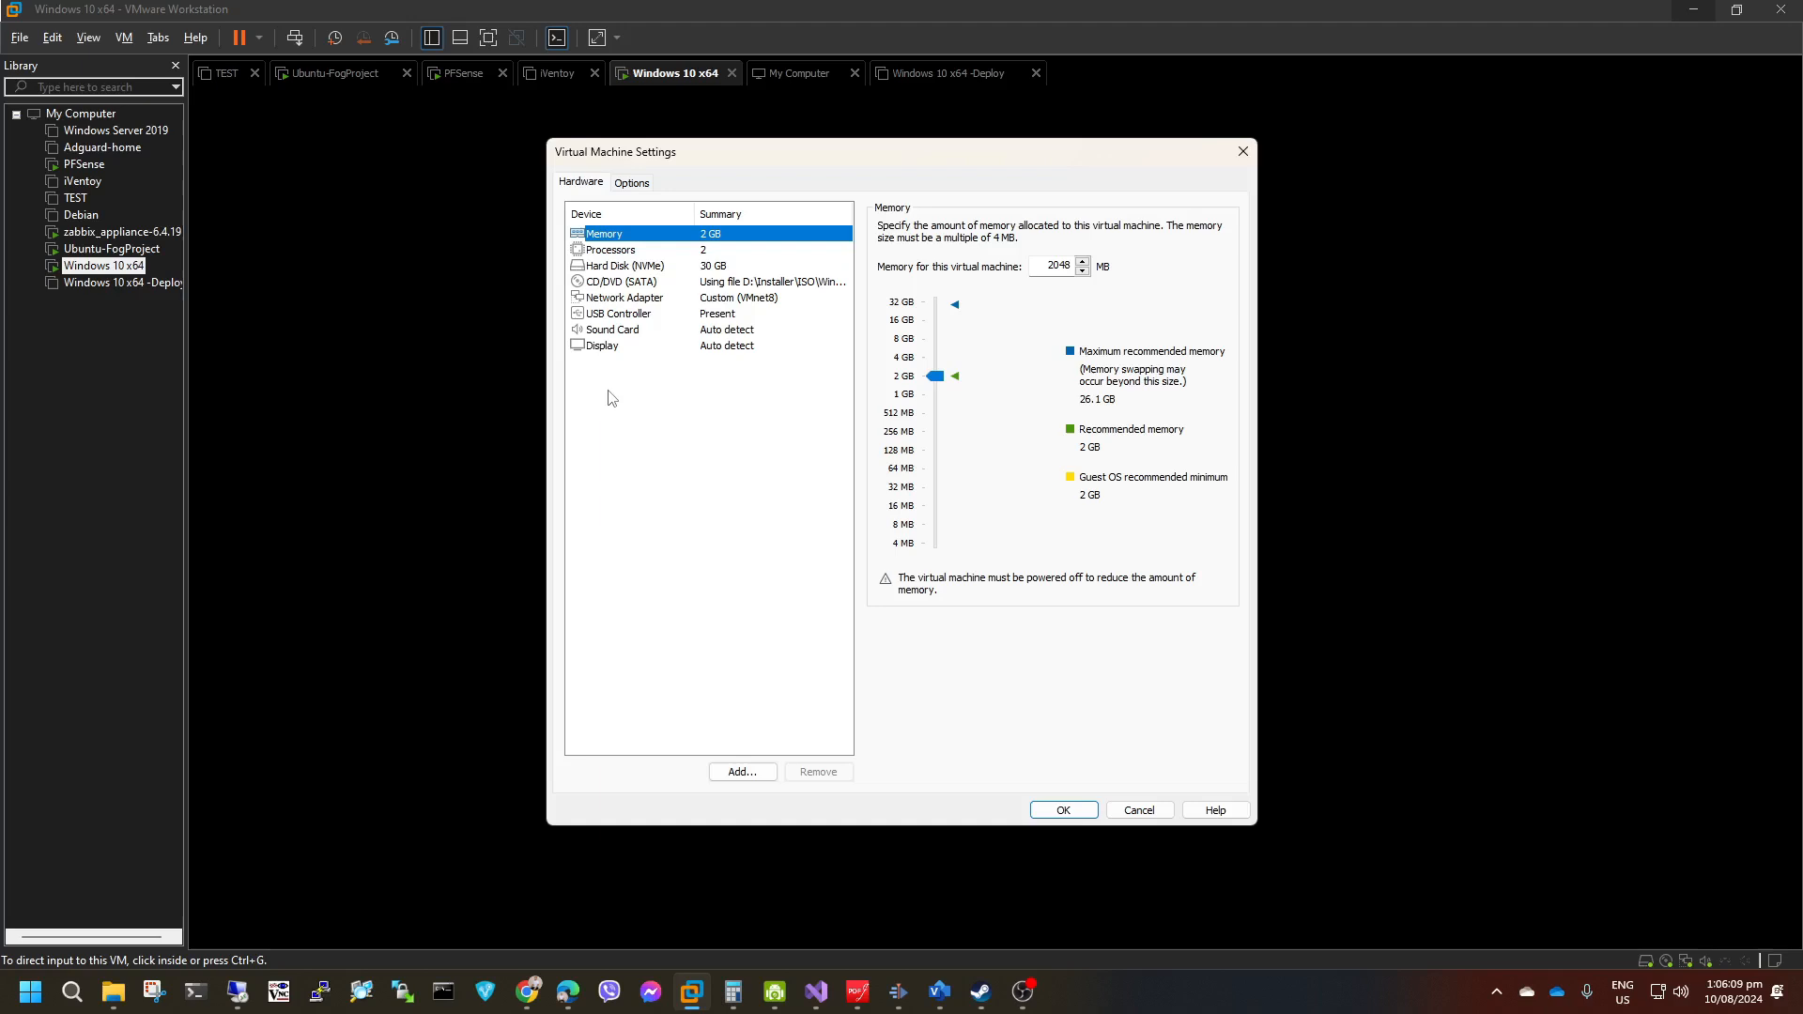
click(1243, 151)
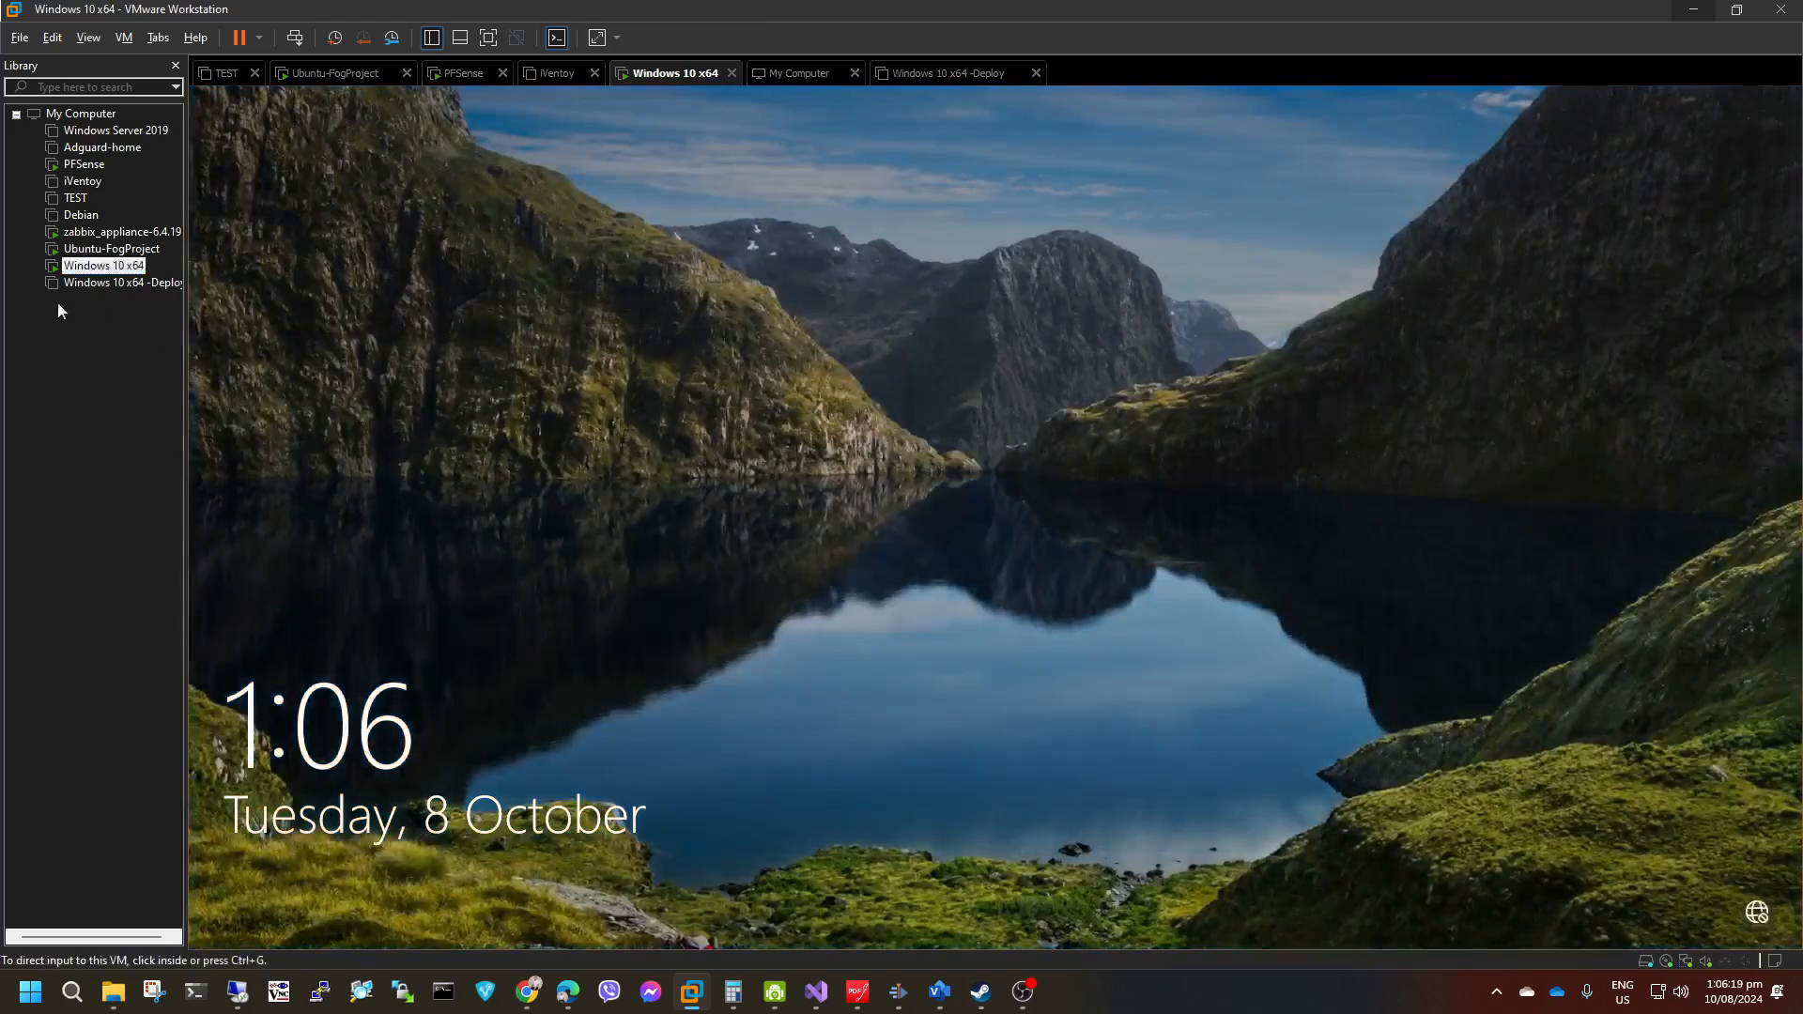
Shut down the Windows 10 x64 guest from its Windows sign-in screen, confirming the shutdown anyway.
right_click(93, 267)
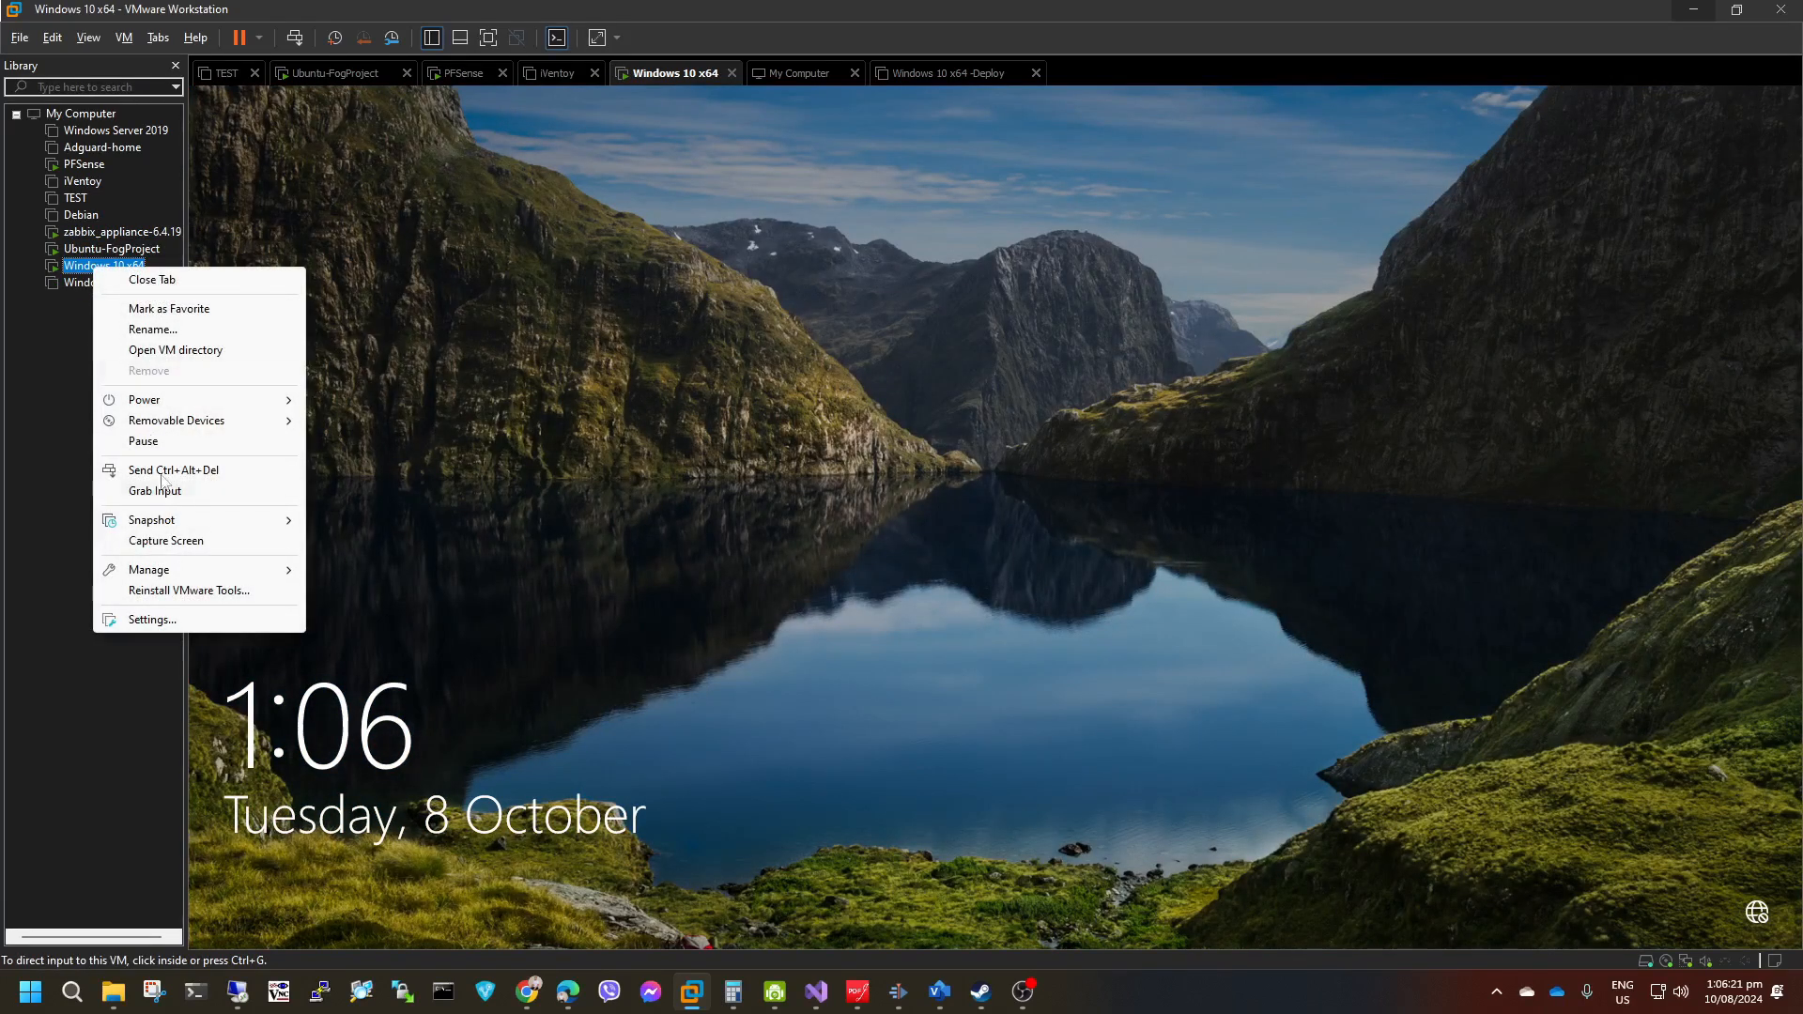
mouse_move(164, 400)
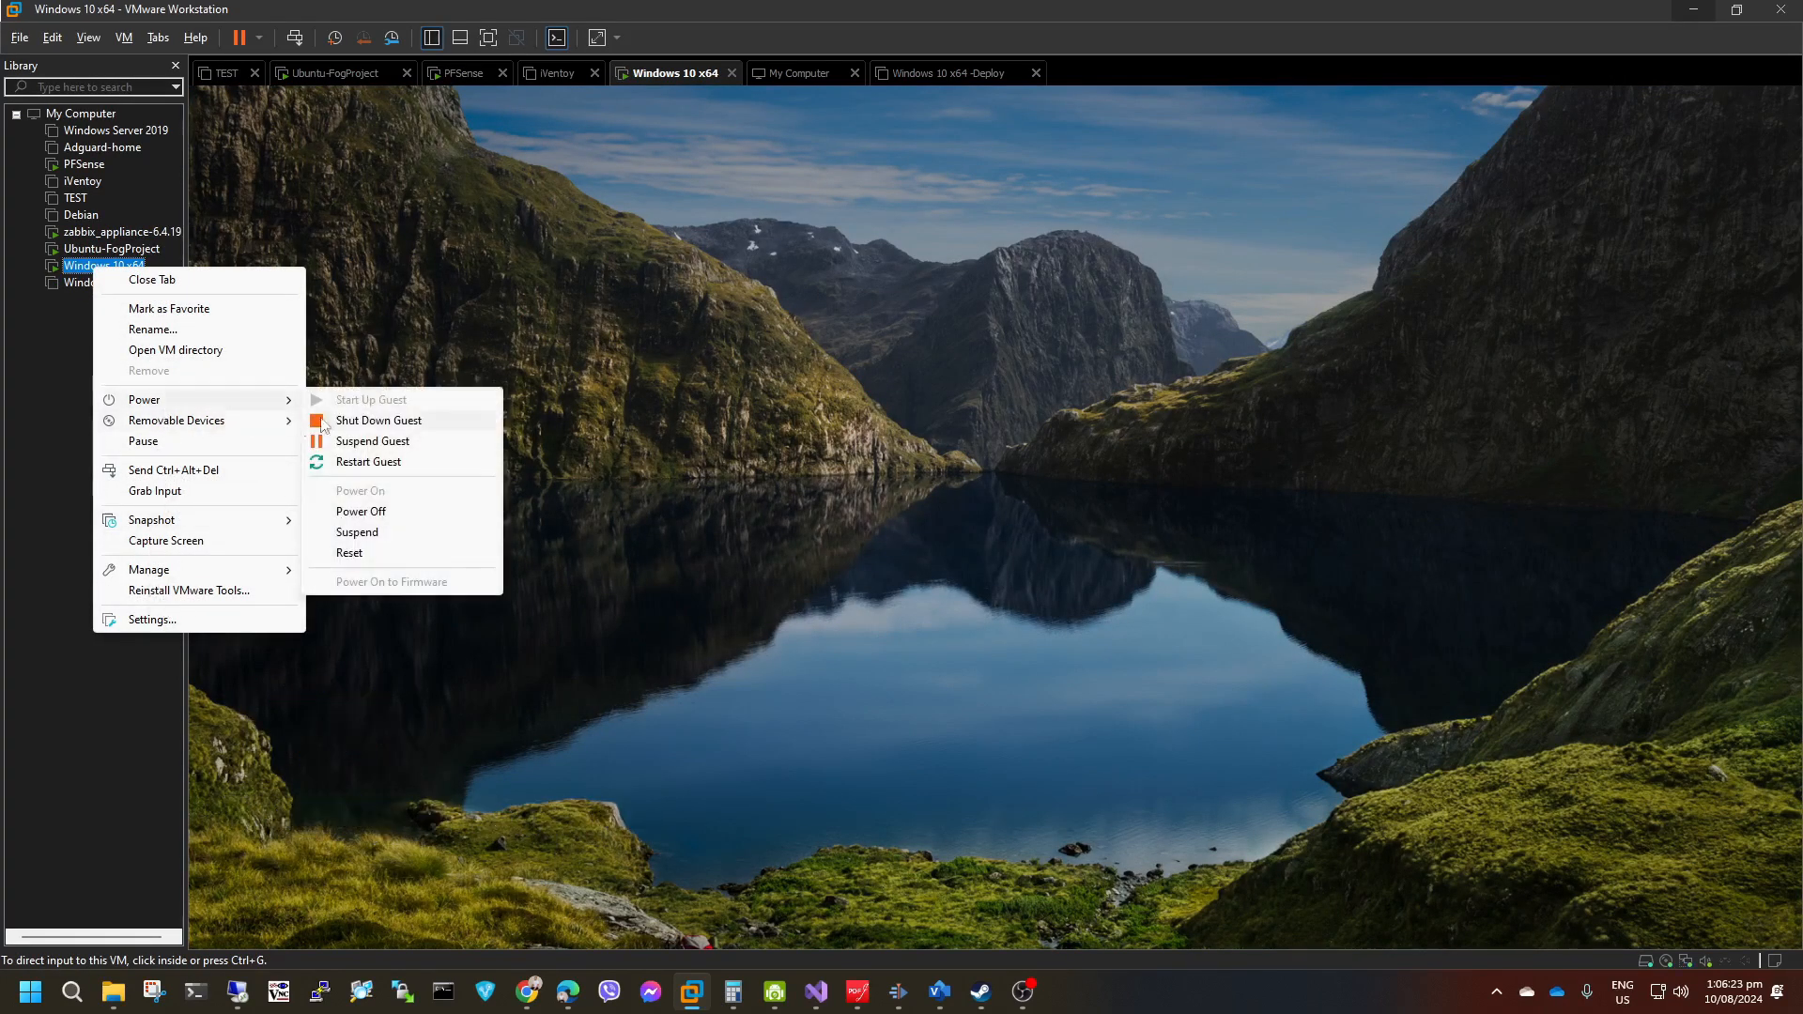
click(871, 518)
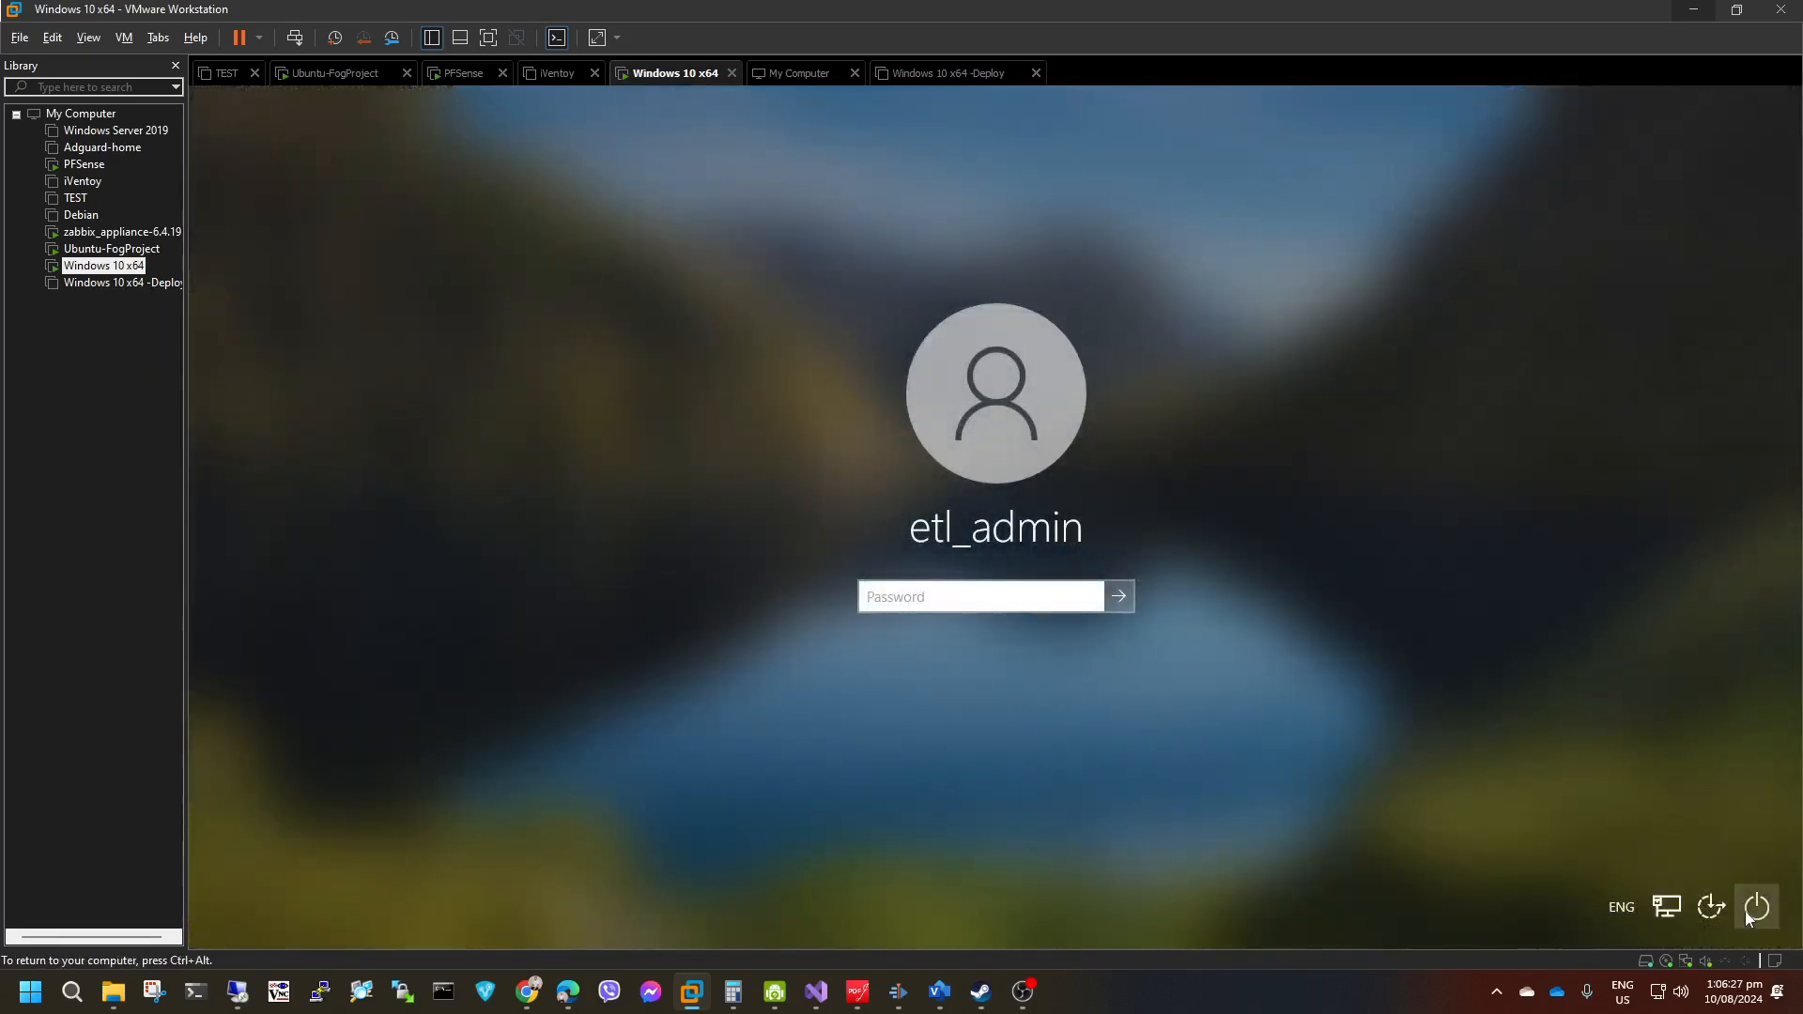
click(1747, 913)
click(1726, 832)
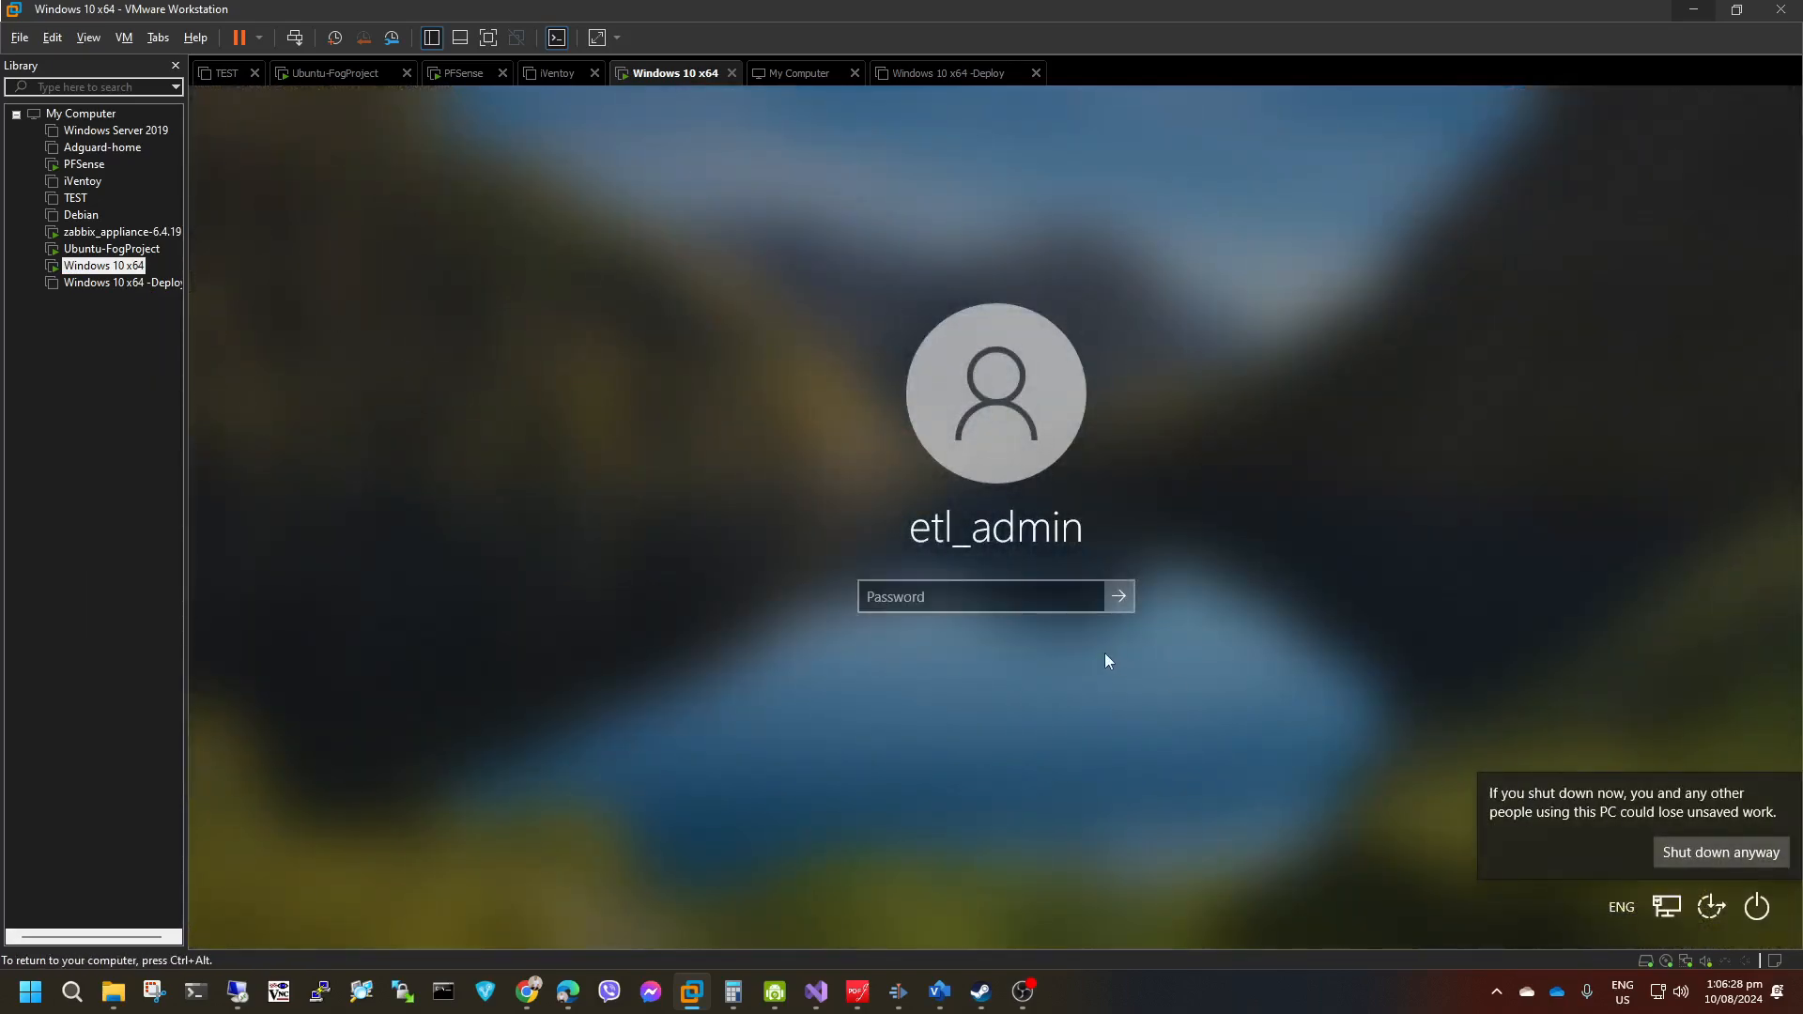
click(1725, 853)
Power on Windows 10 x64 -Deploy to its firmware setup, agreeing to connect the virtual device sata0:1 at every power-on.
click(120, 284)
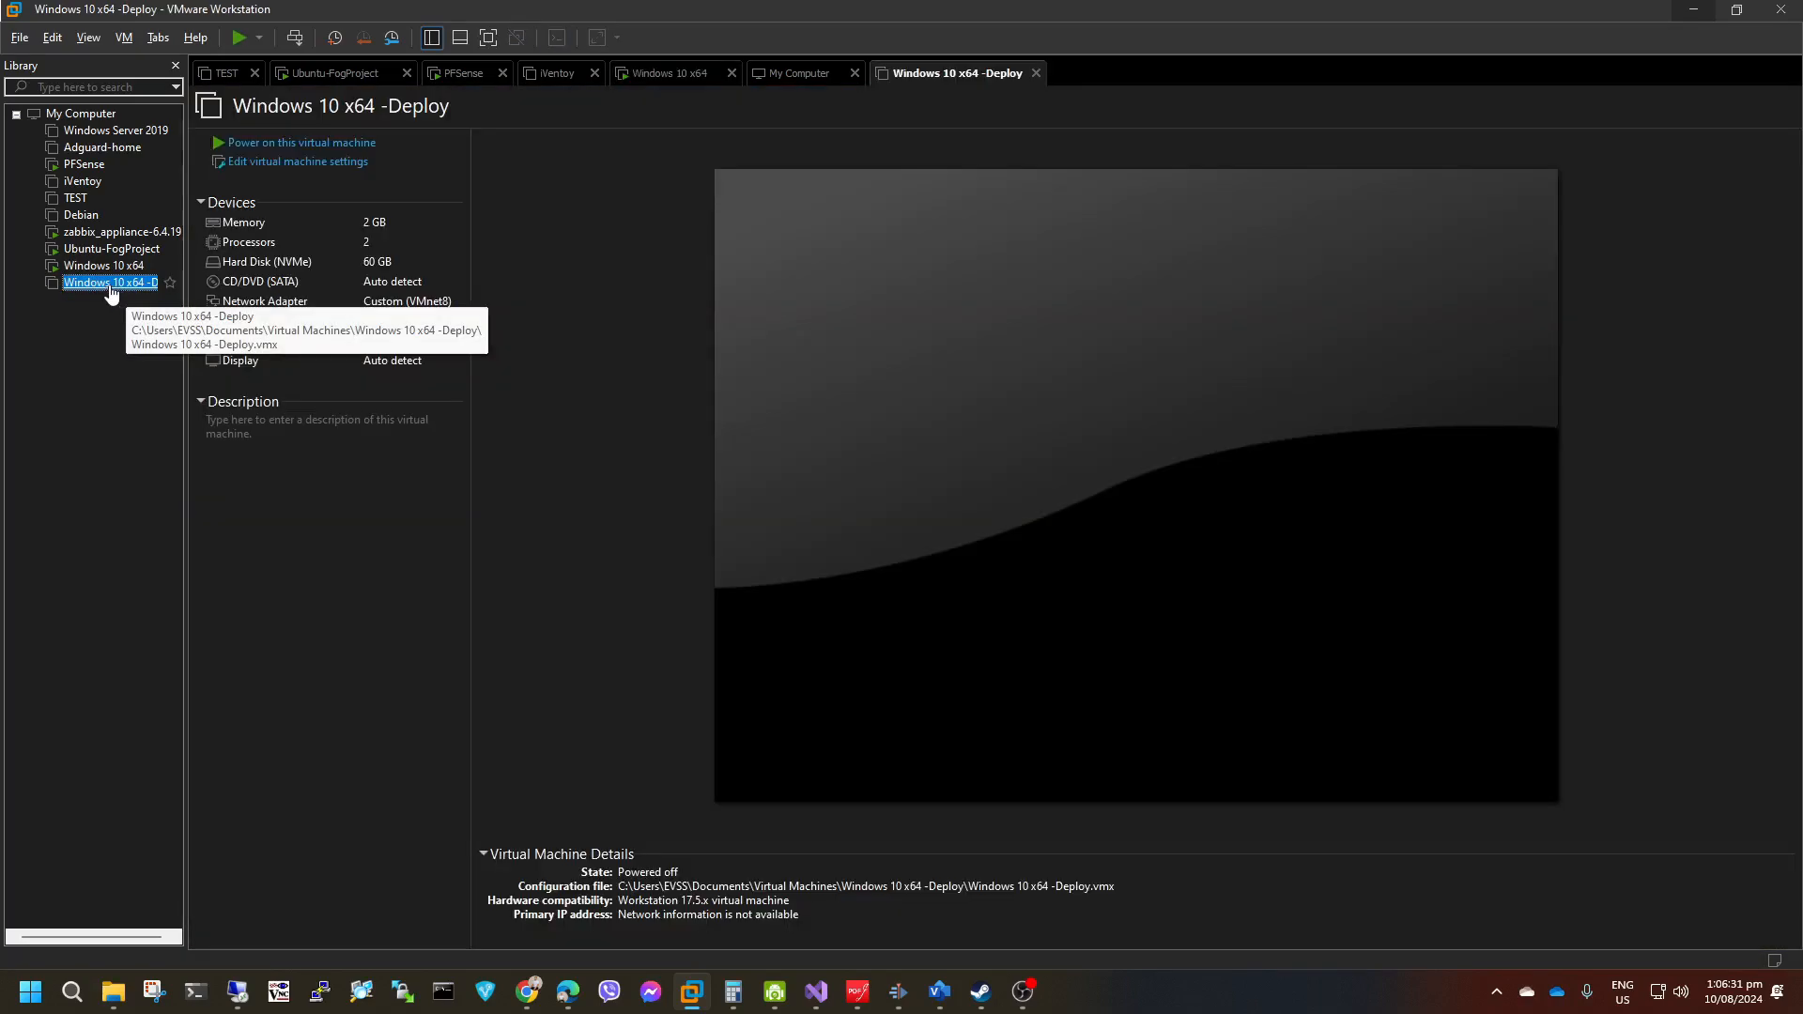
right_click(109, 284)
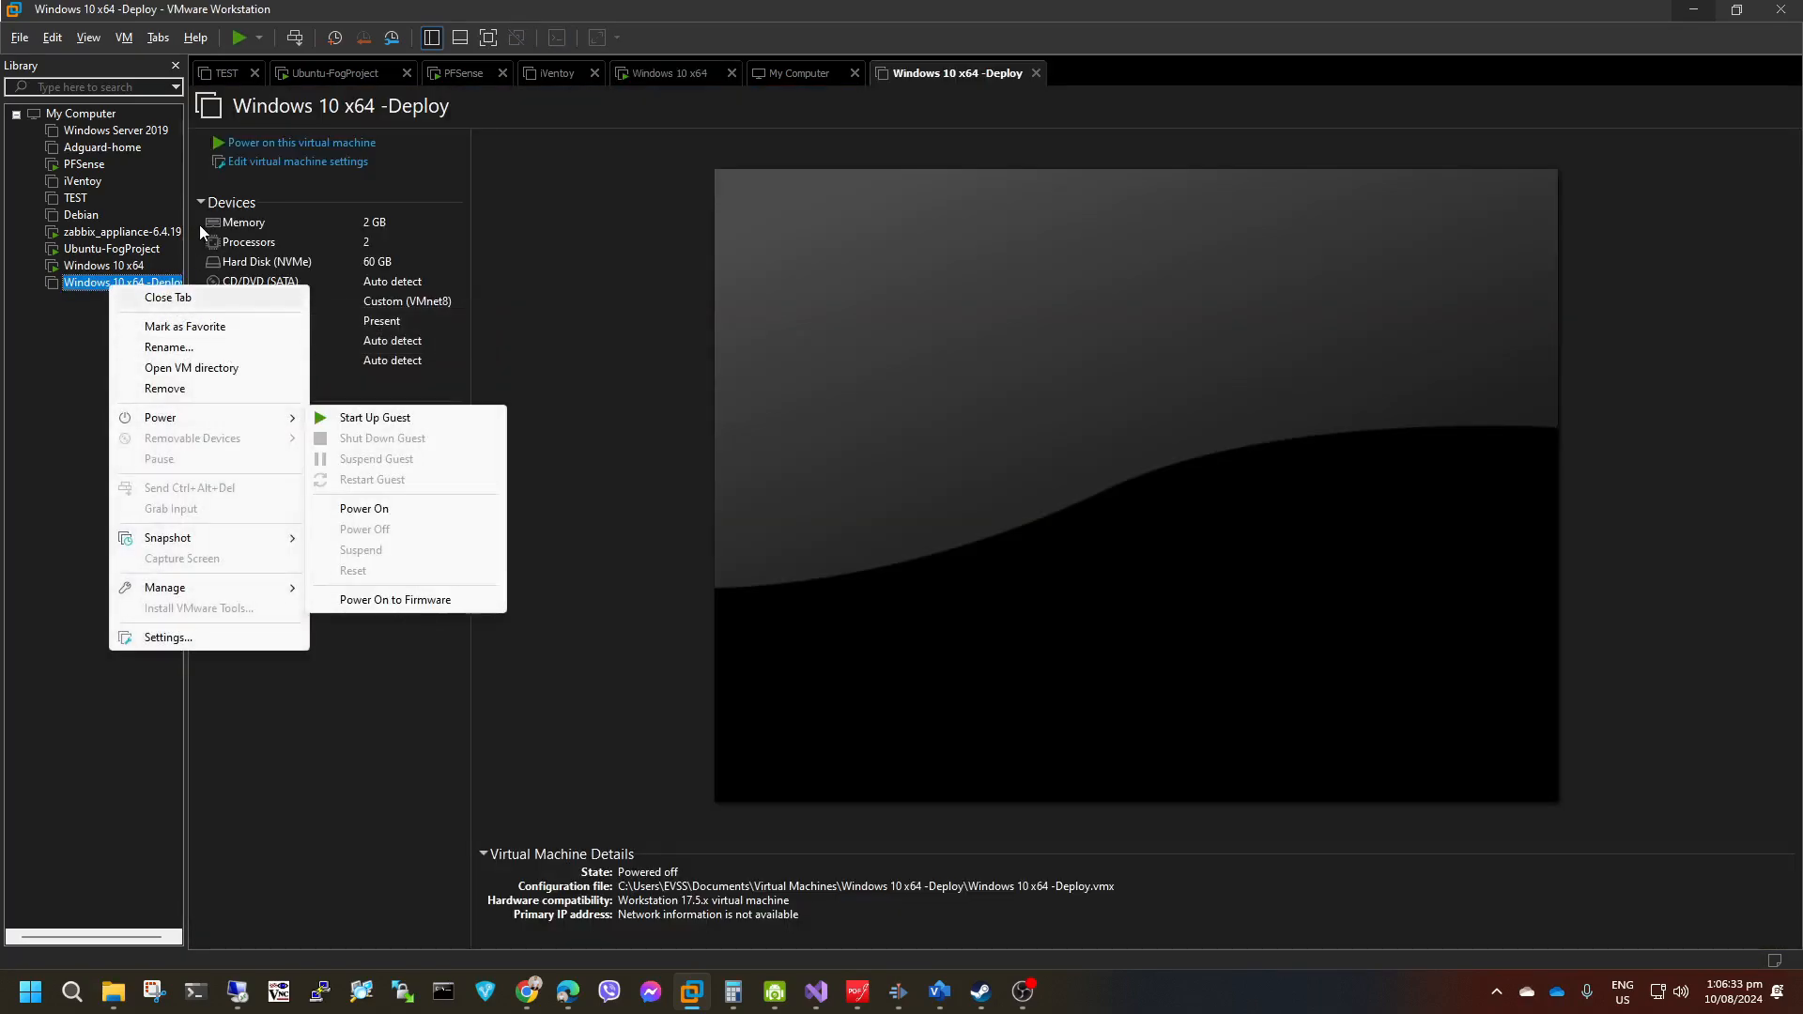
mouse_move(169, 417)
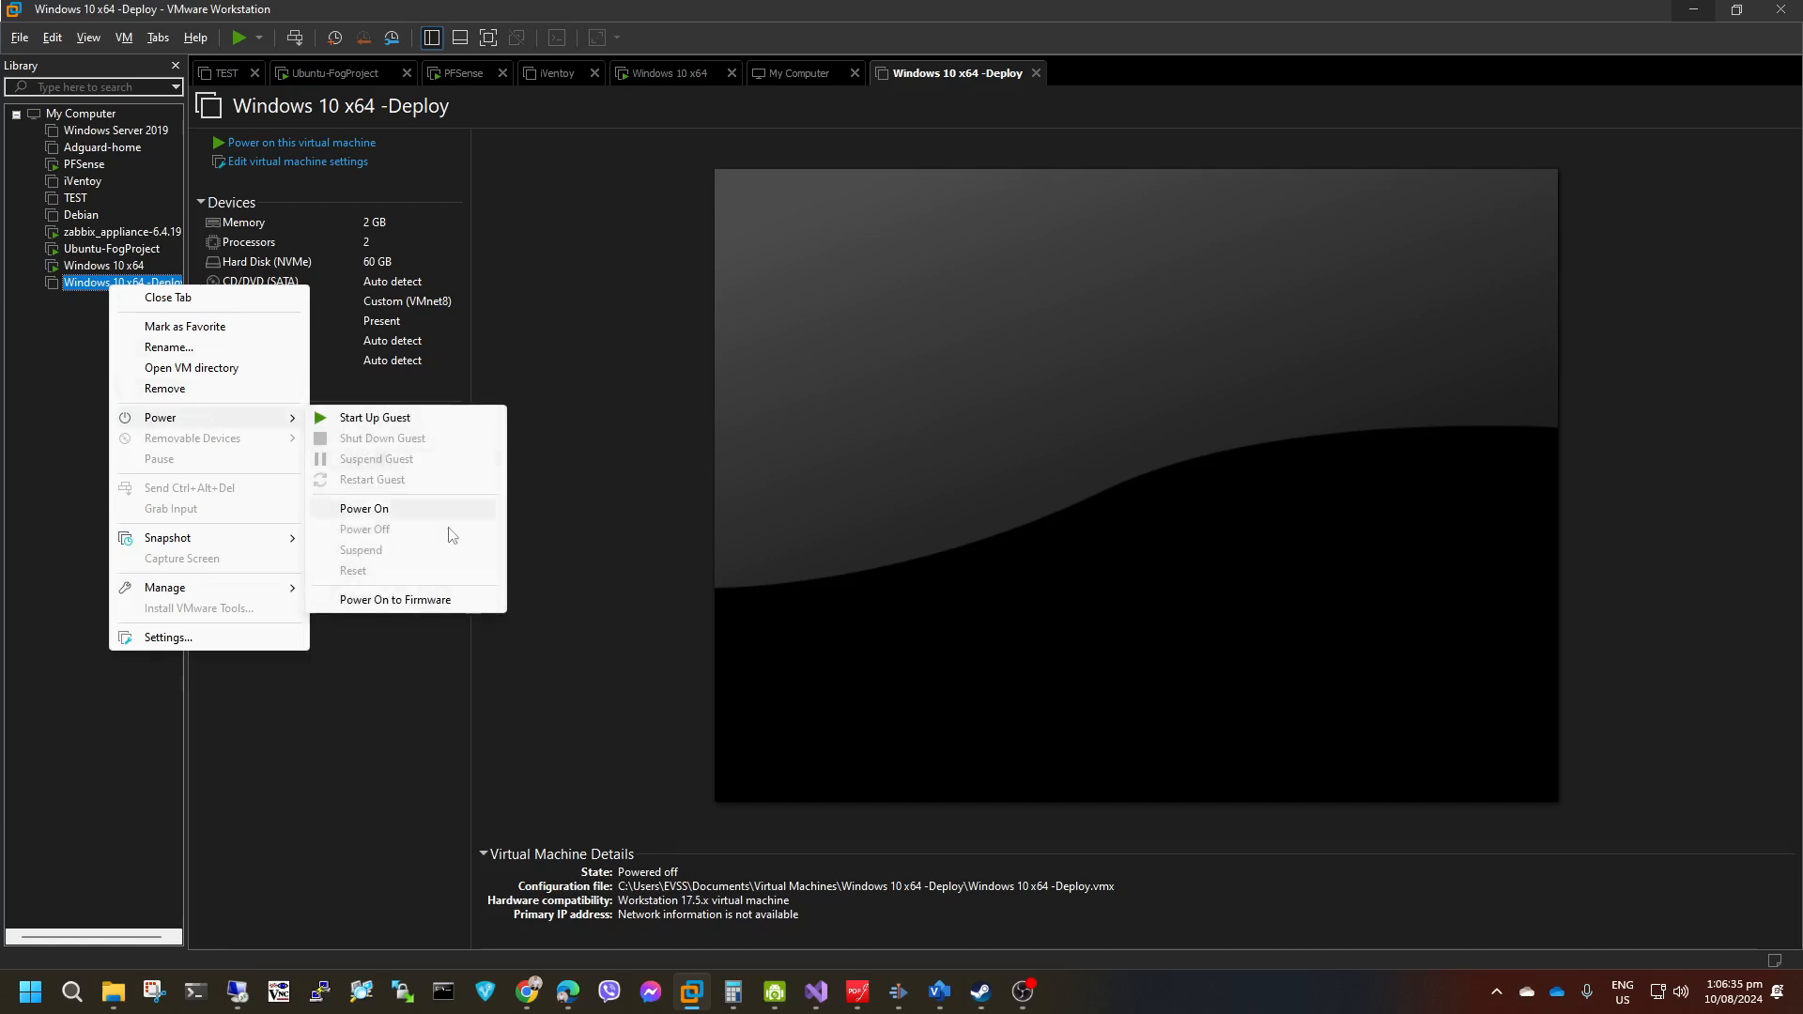
click(437, 600)
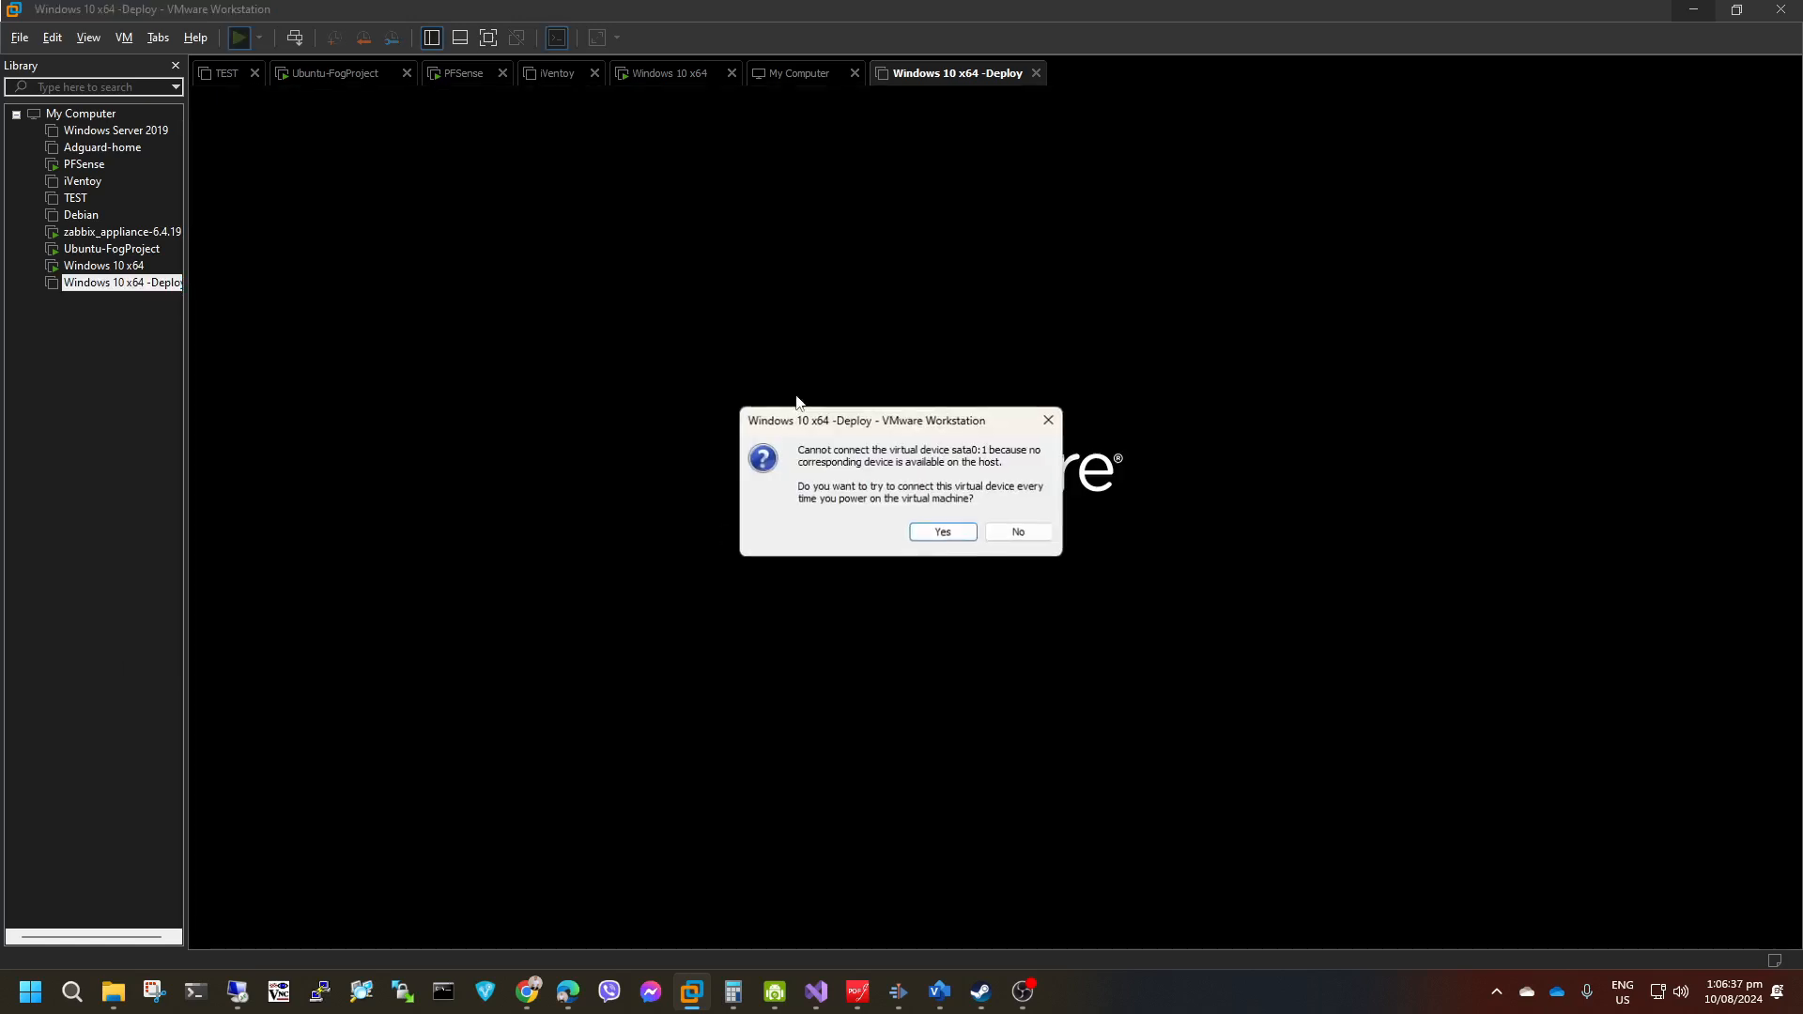
click(954, 537)
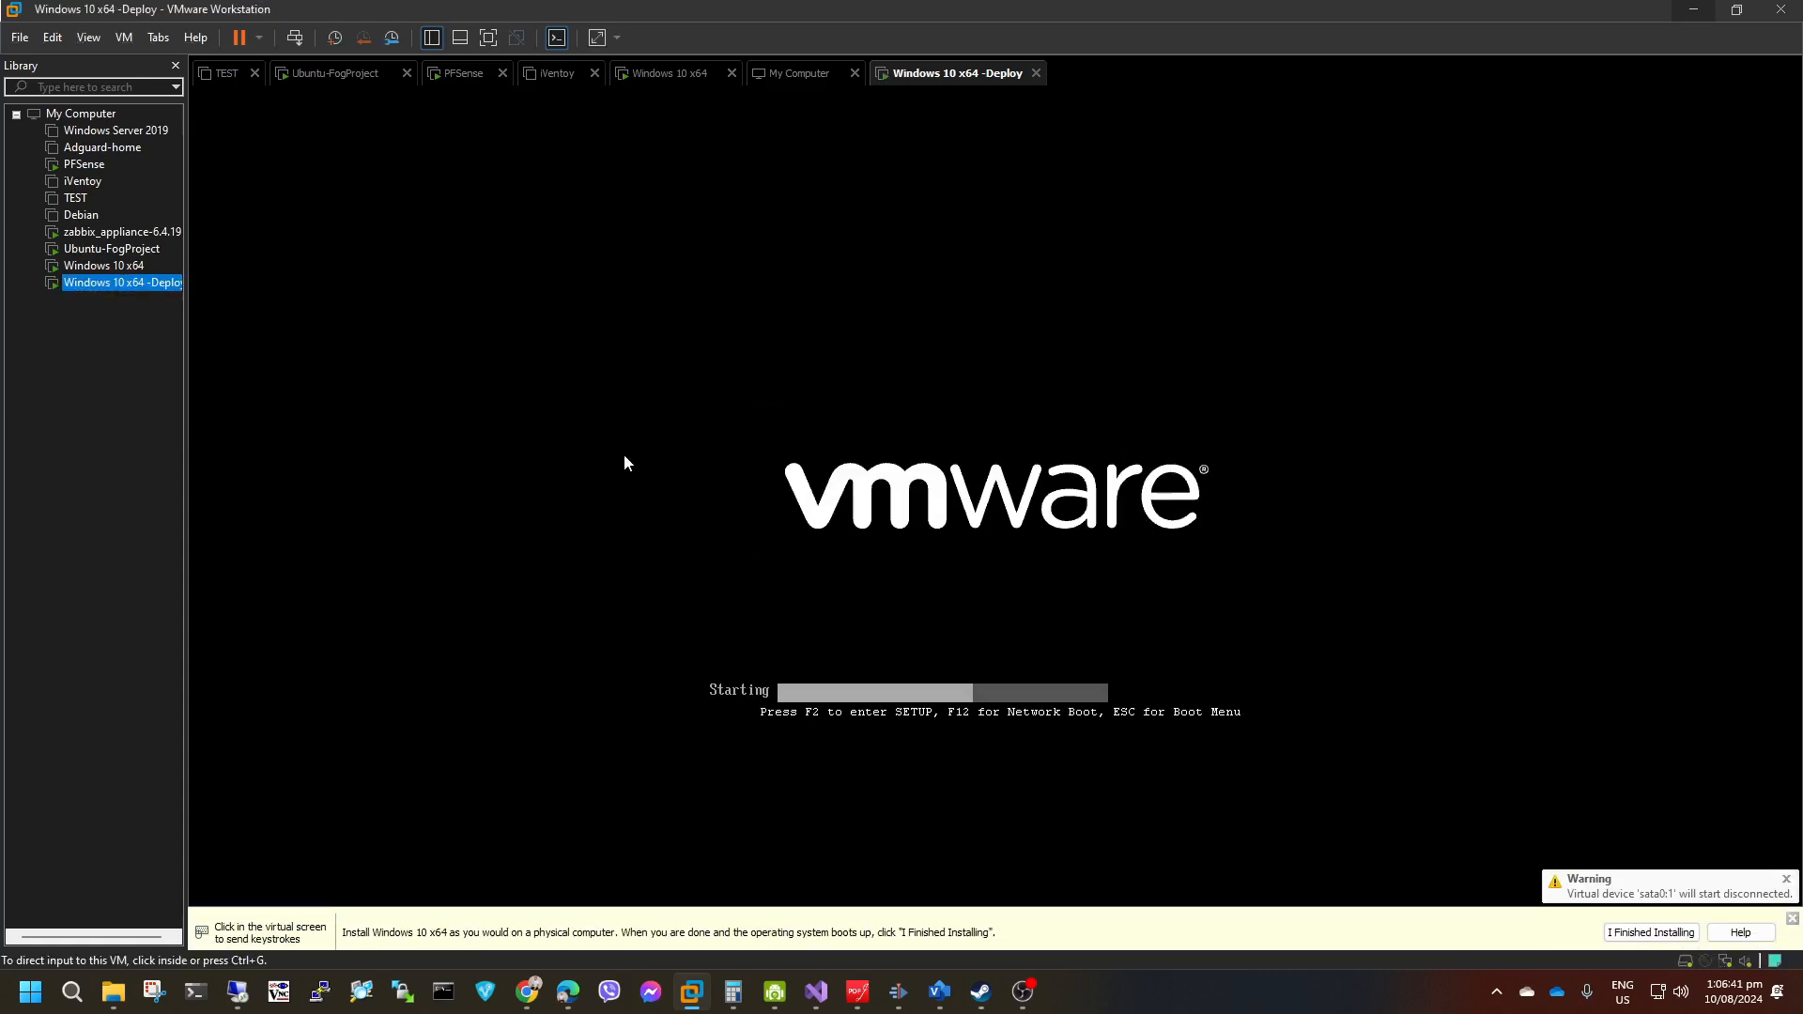
click(846, 446)
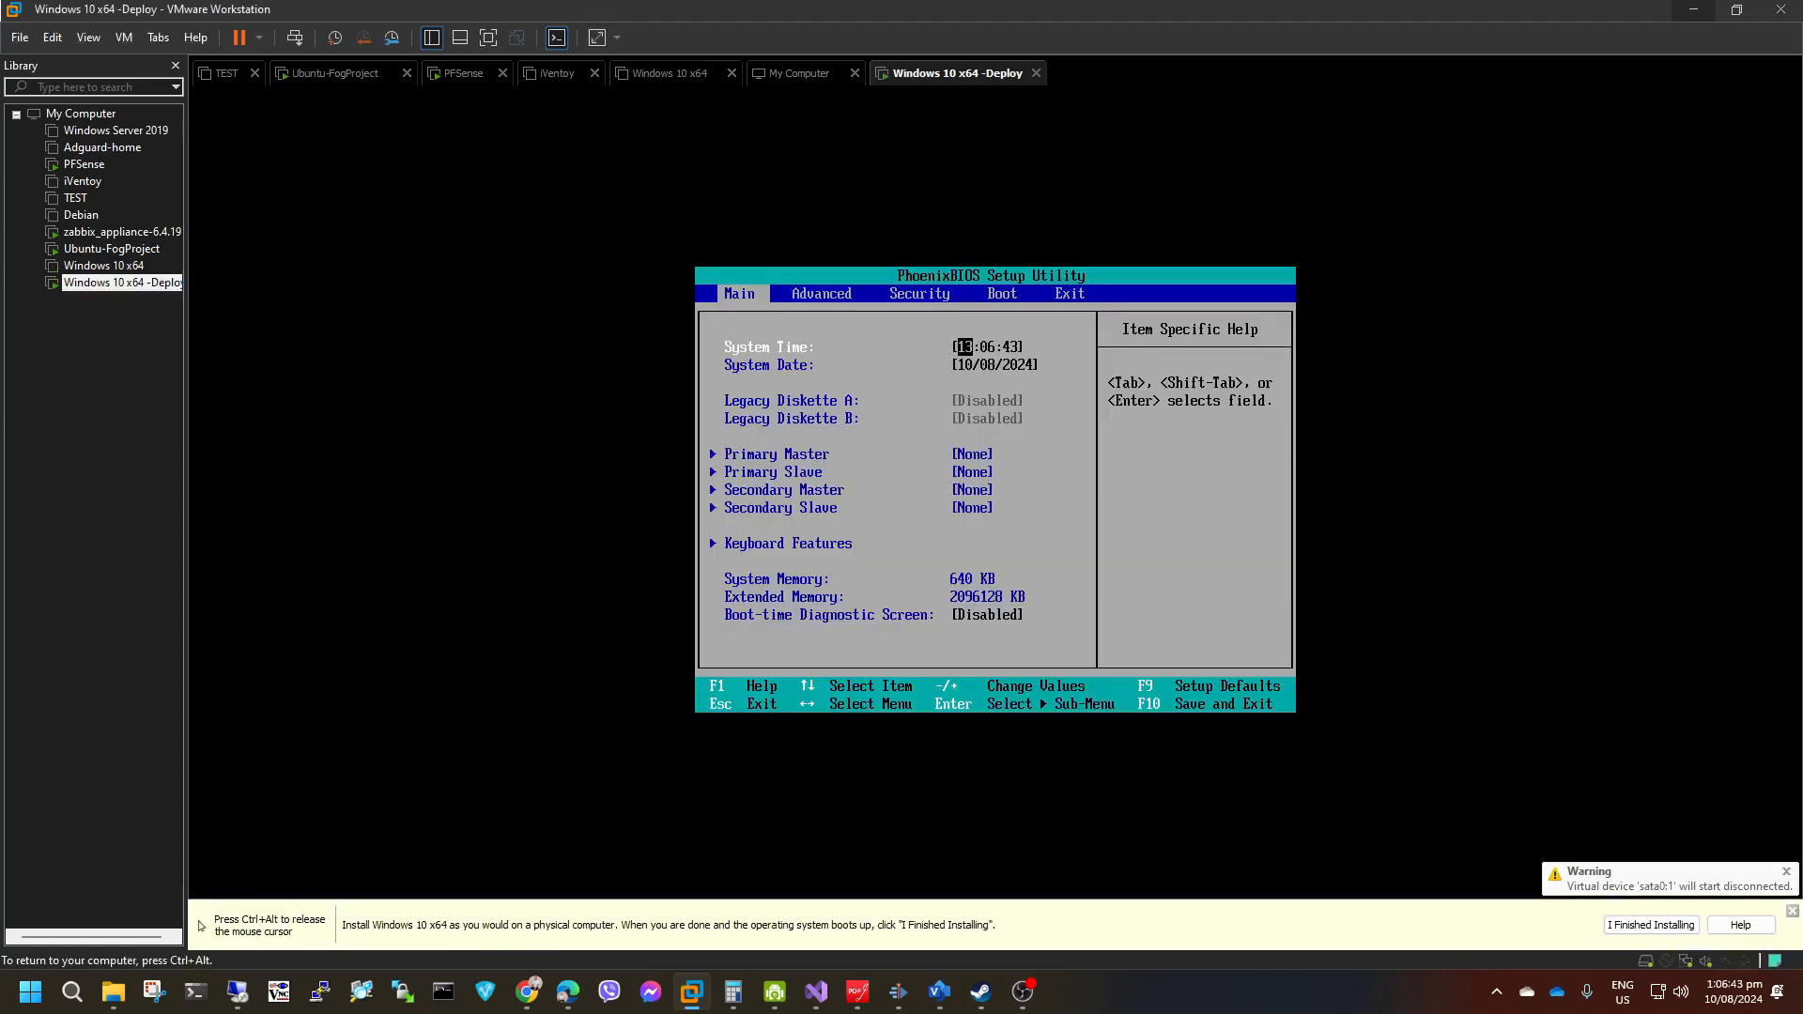
Move Network boot from Intel E1000e to the top of the firmware boot order, then save the configuration and exit.
key(Right)
key(Right)
key(Right)
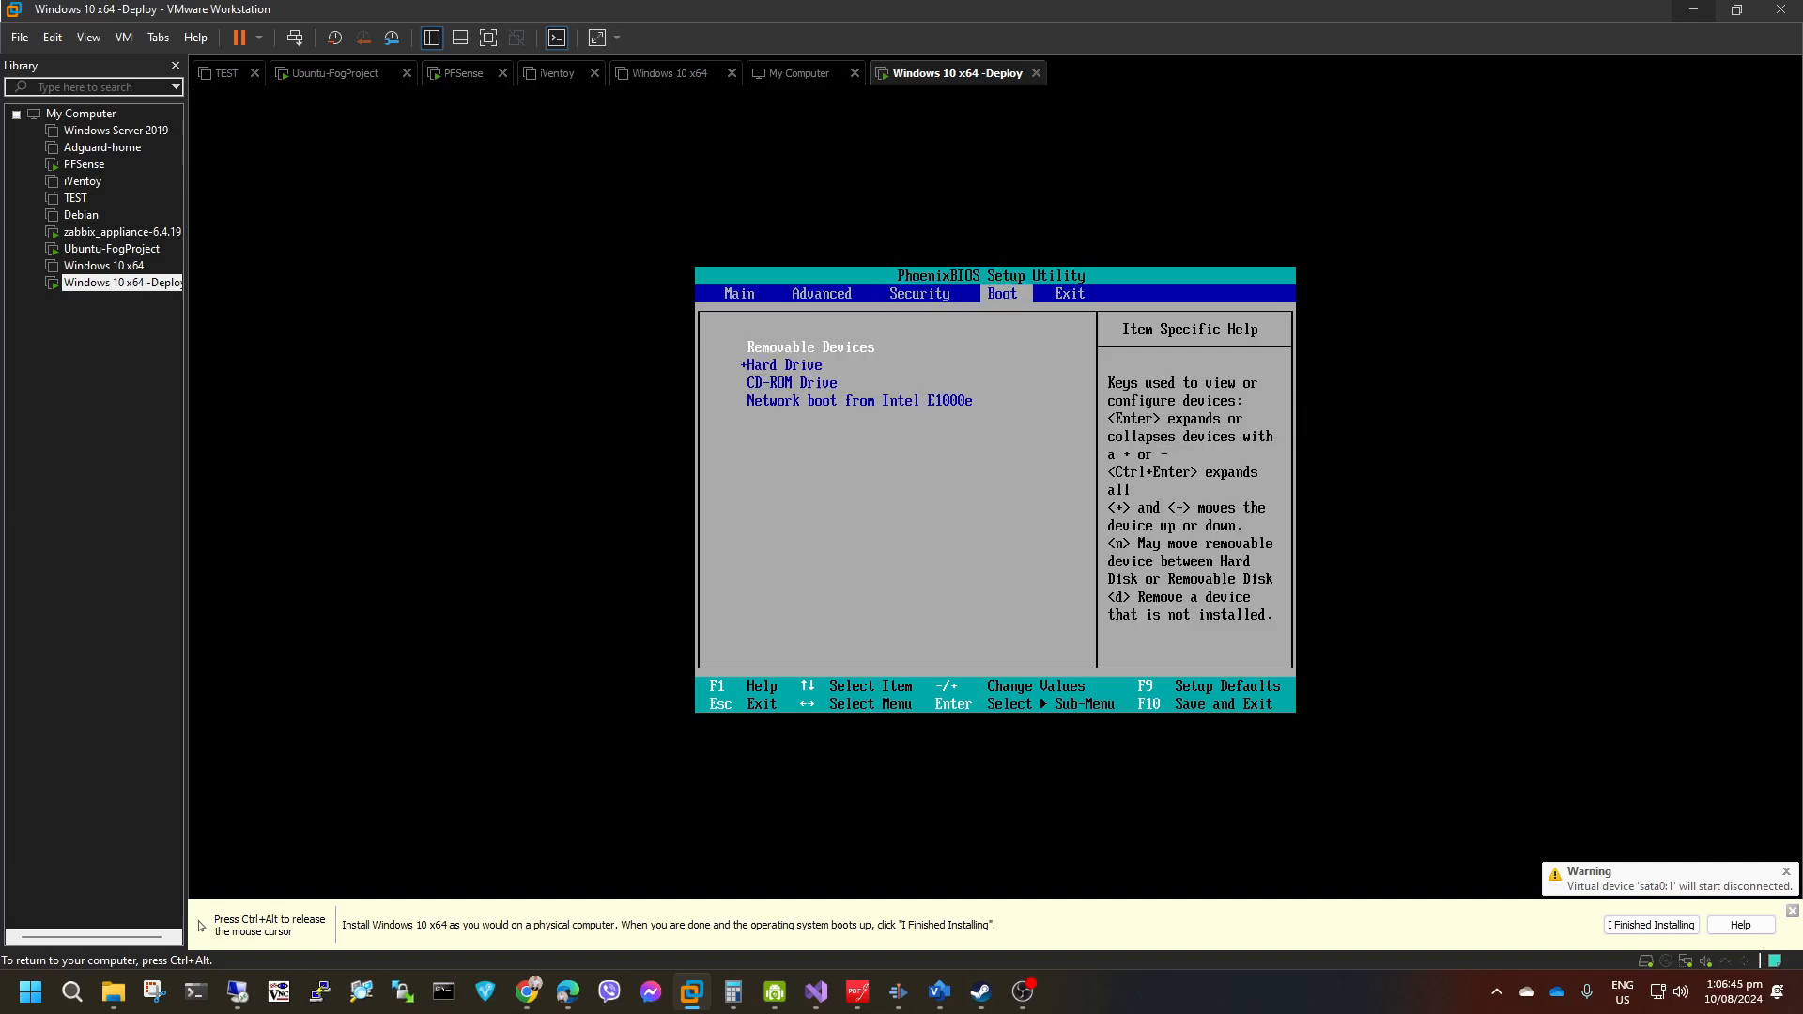
key(Down)
key(Down)
key(Down)
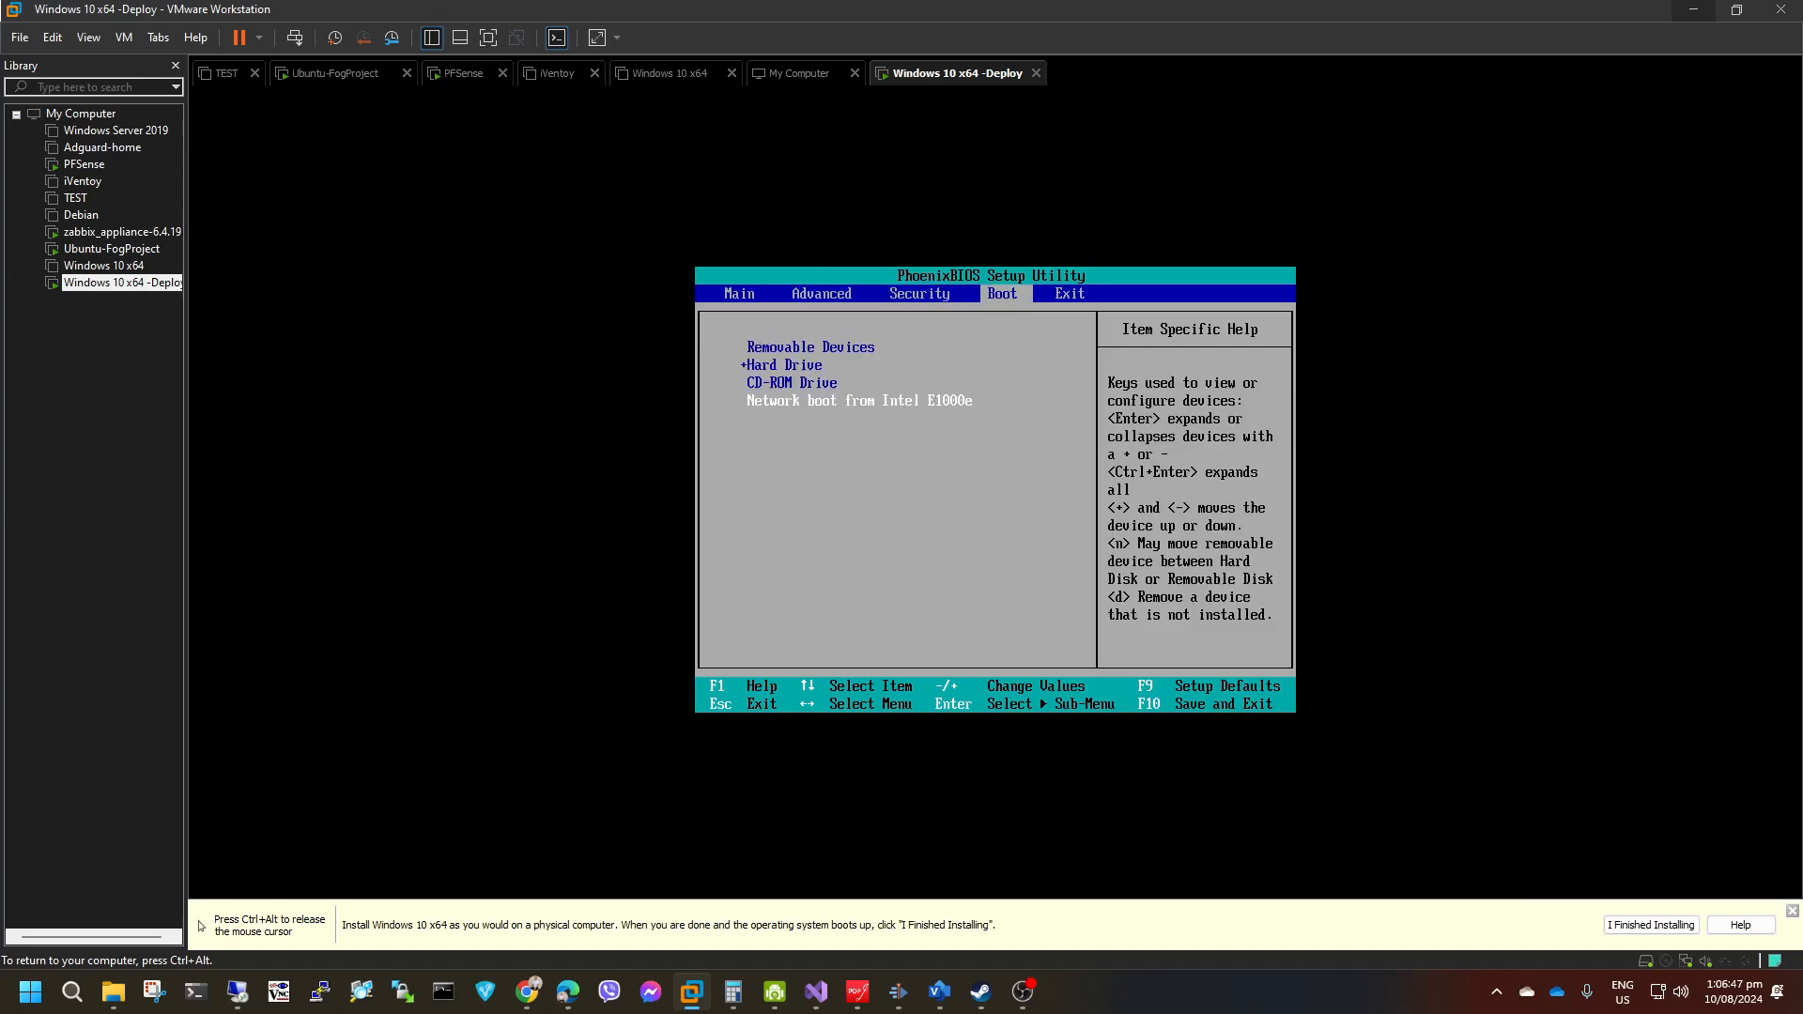
key(plus)
key(plus)
key(plus)
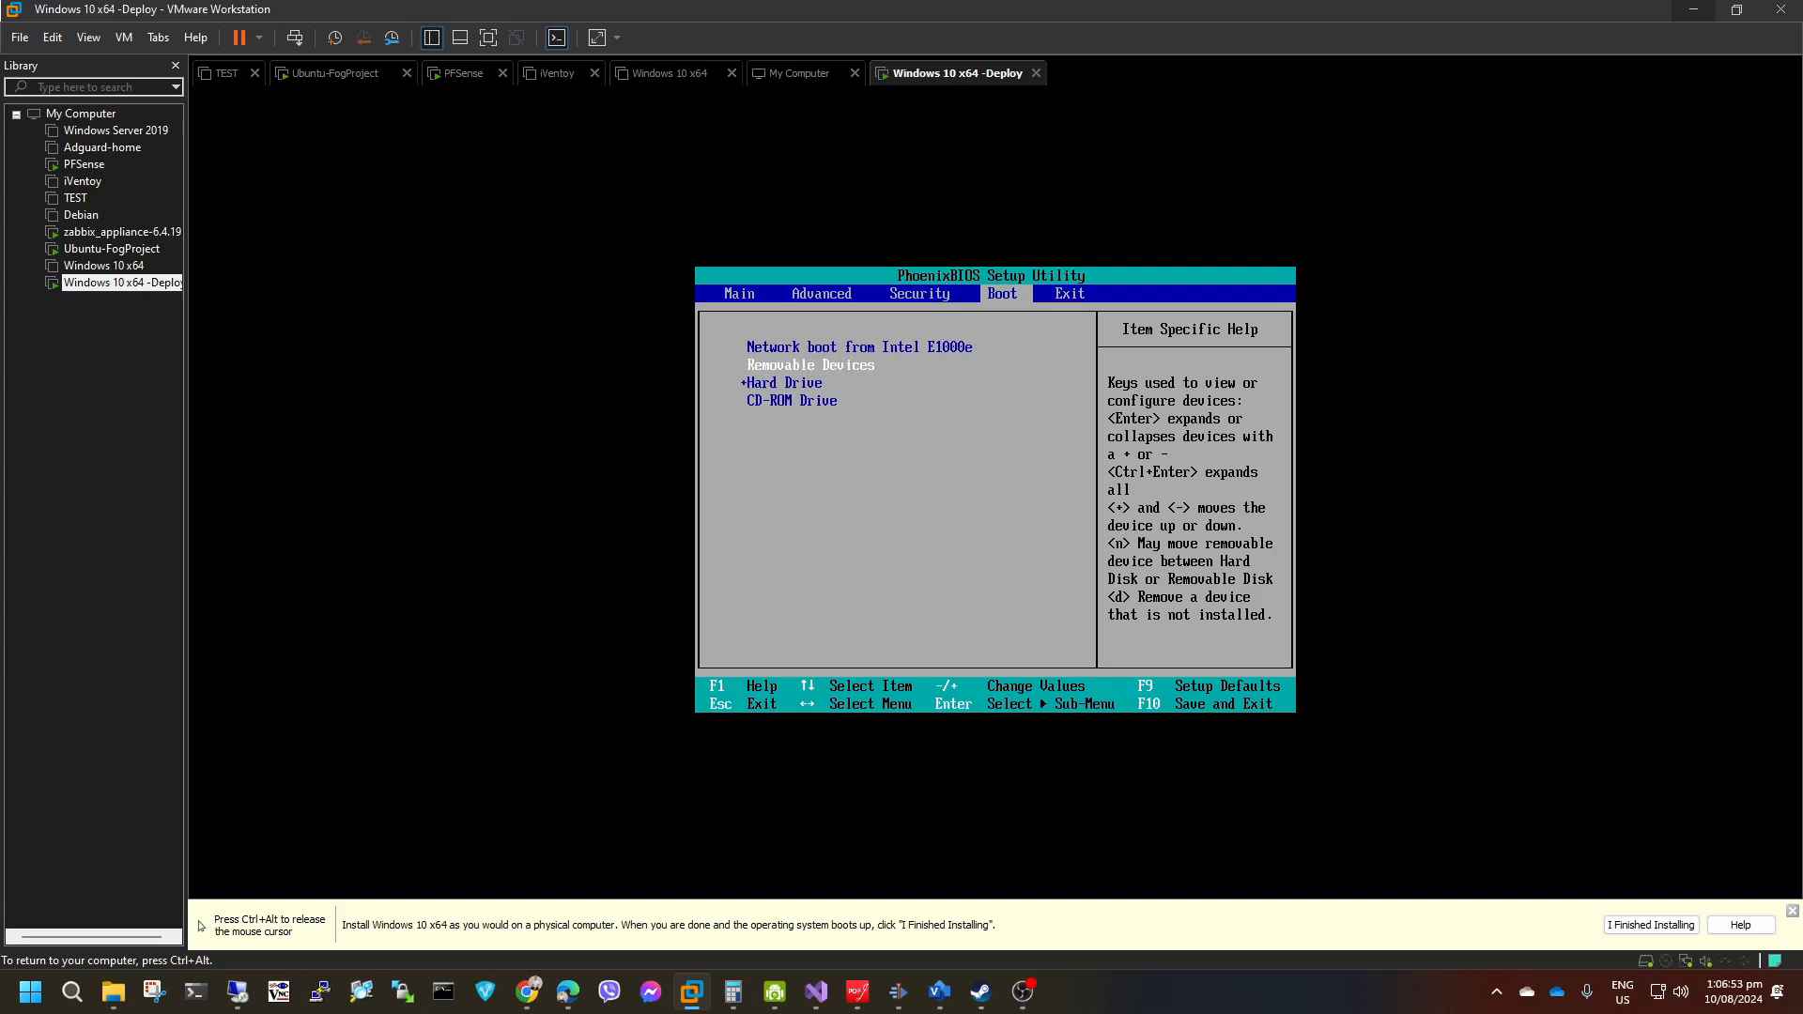
key(F10)
key(Return)
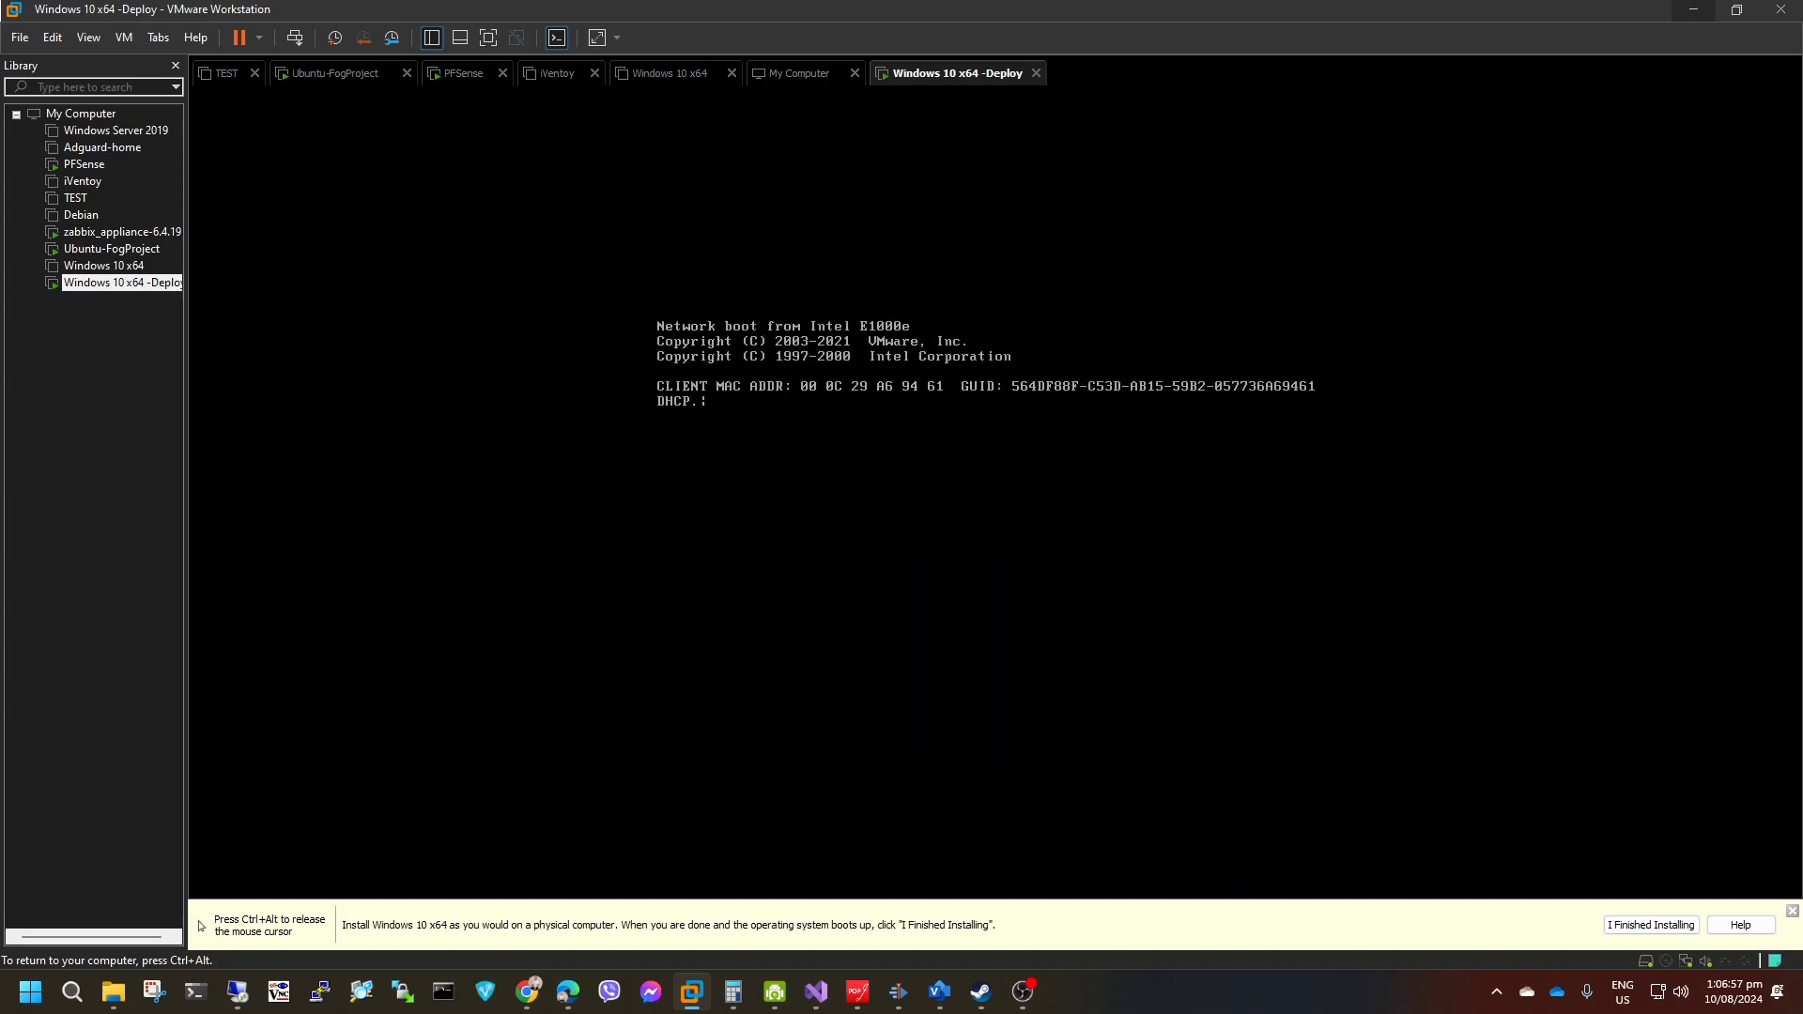
Choose Deploy Image in the FOG network boot menu before it boots from the hard disk.
key(ctrl+alt)
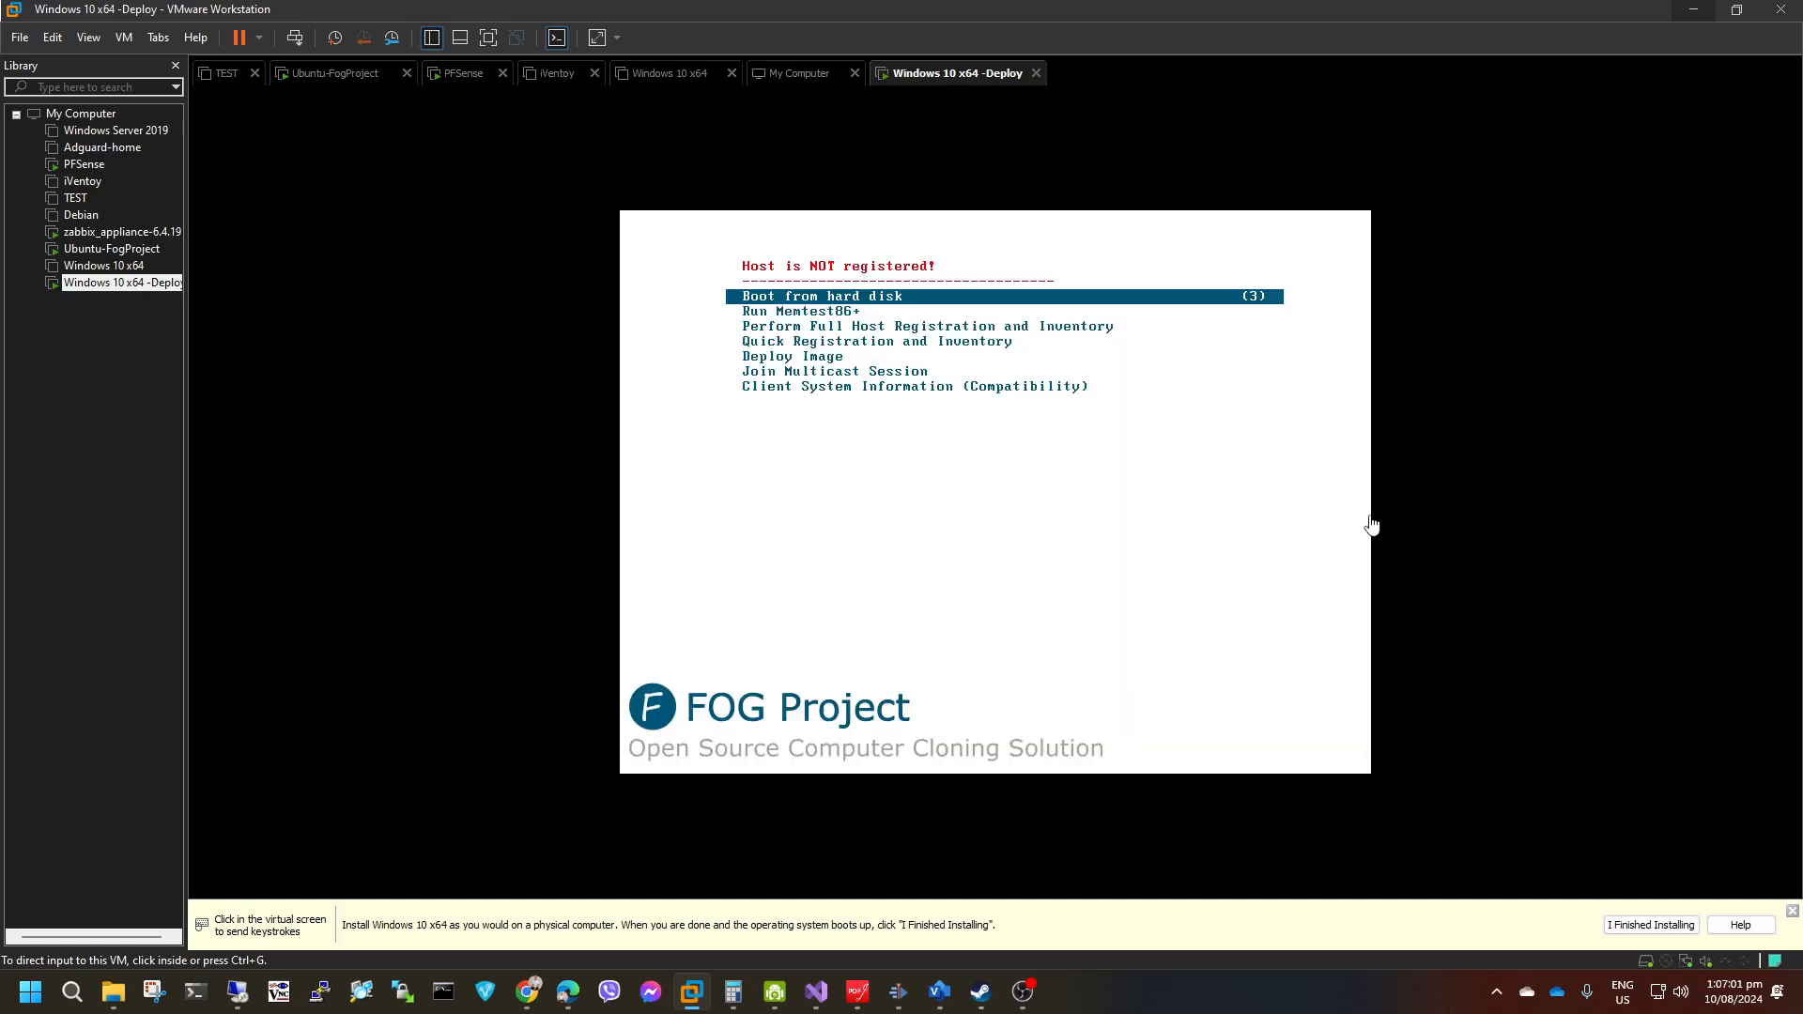
click(1418, 495)
key(Down)
key(Down)
key(Down)
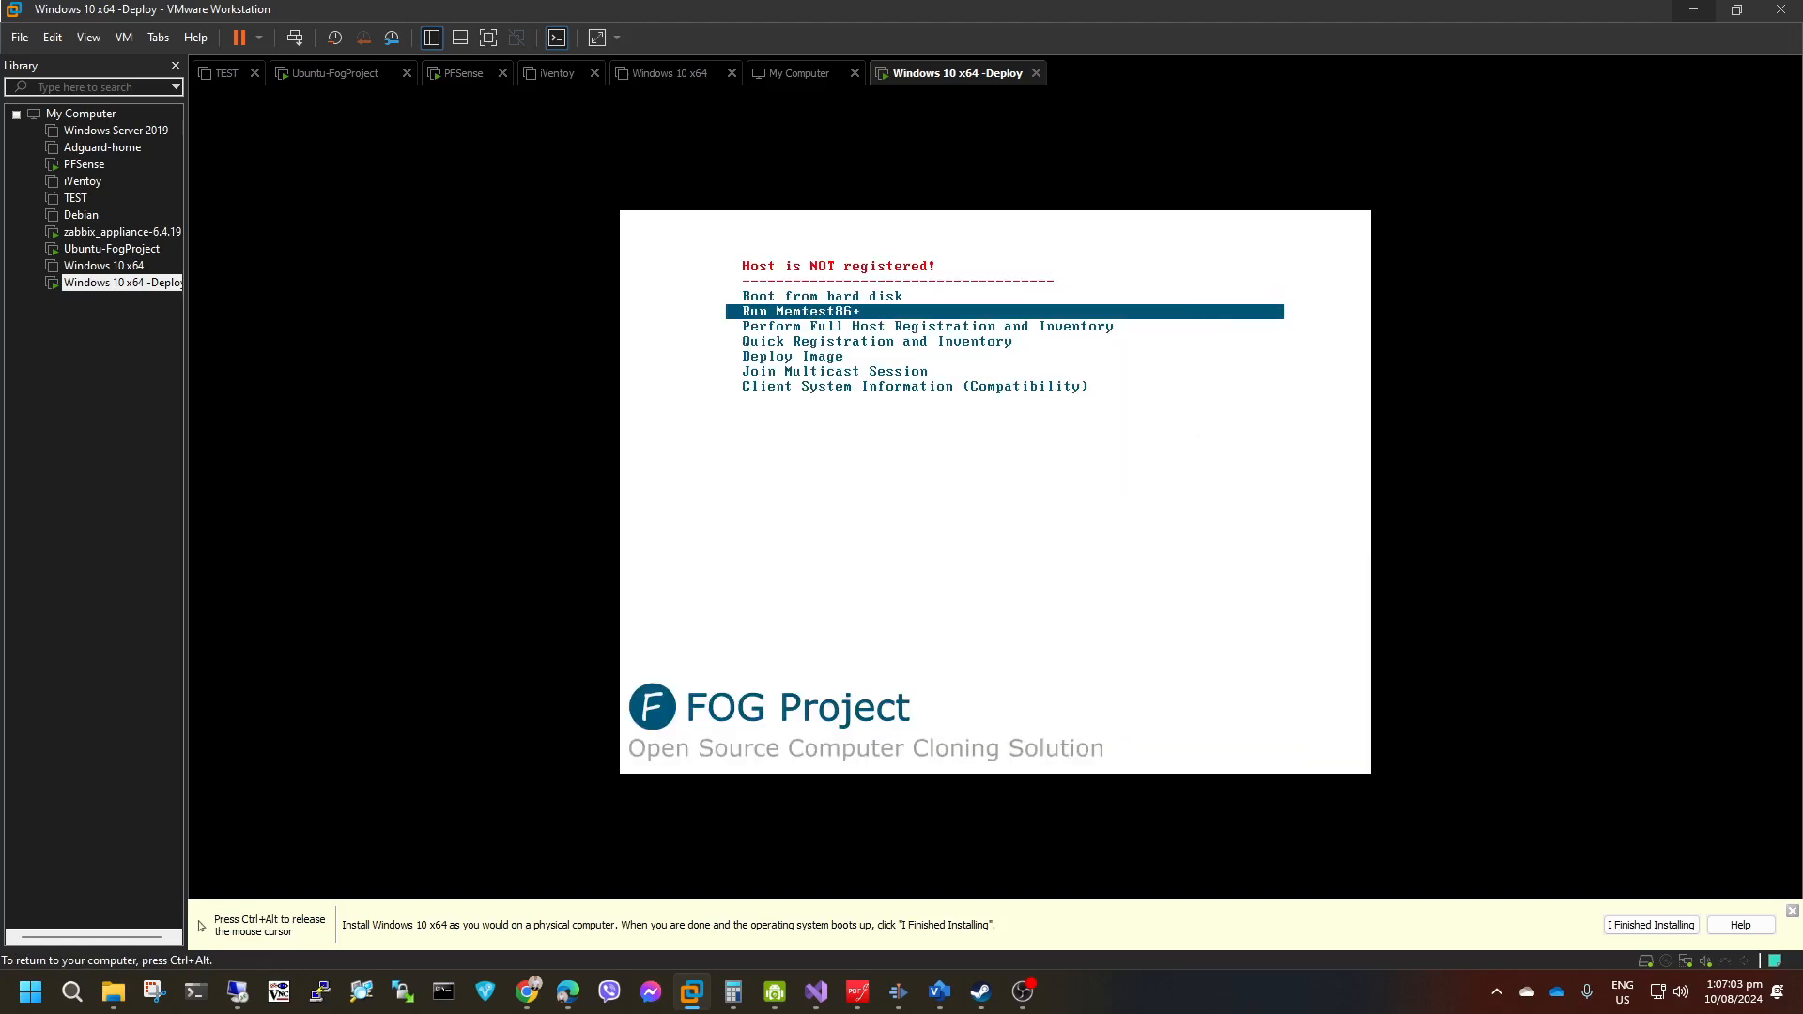
key(Down)
key(Up)
key(Down)
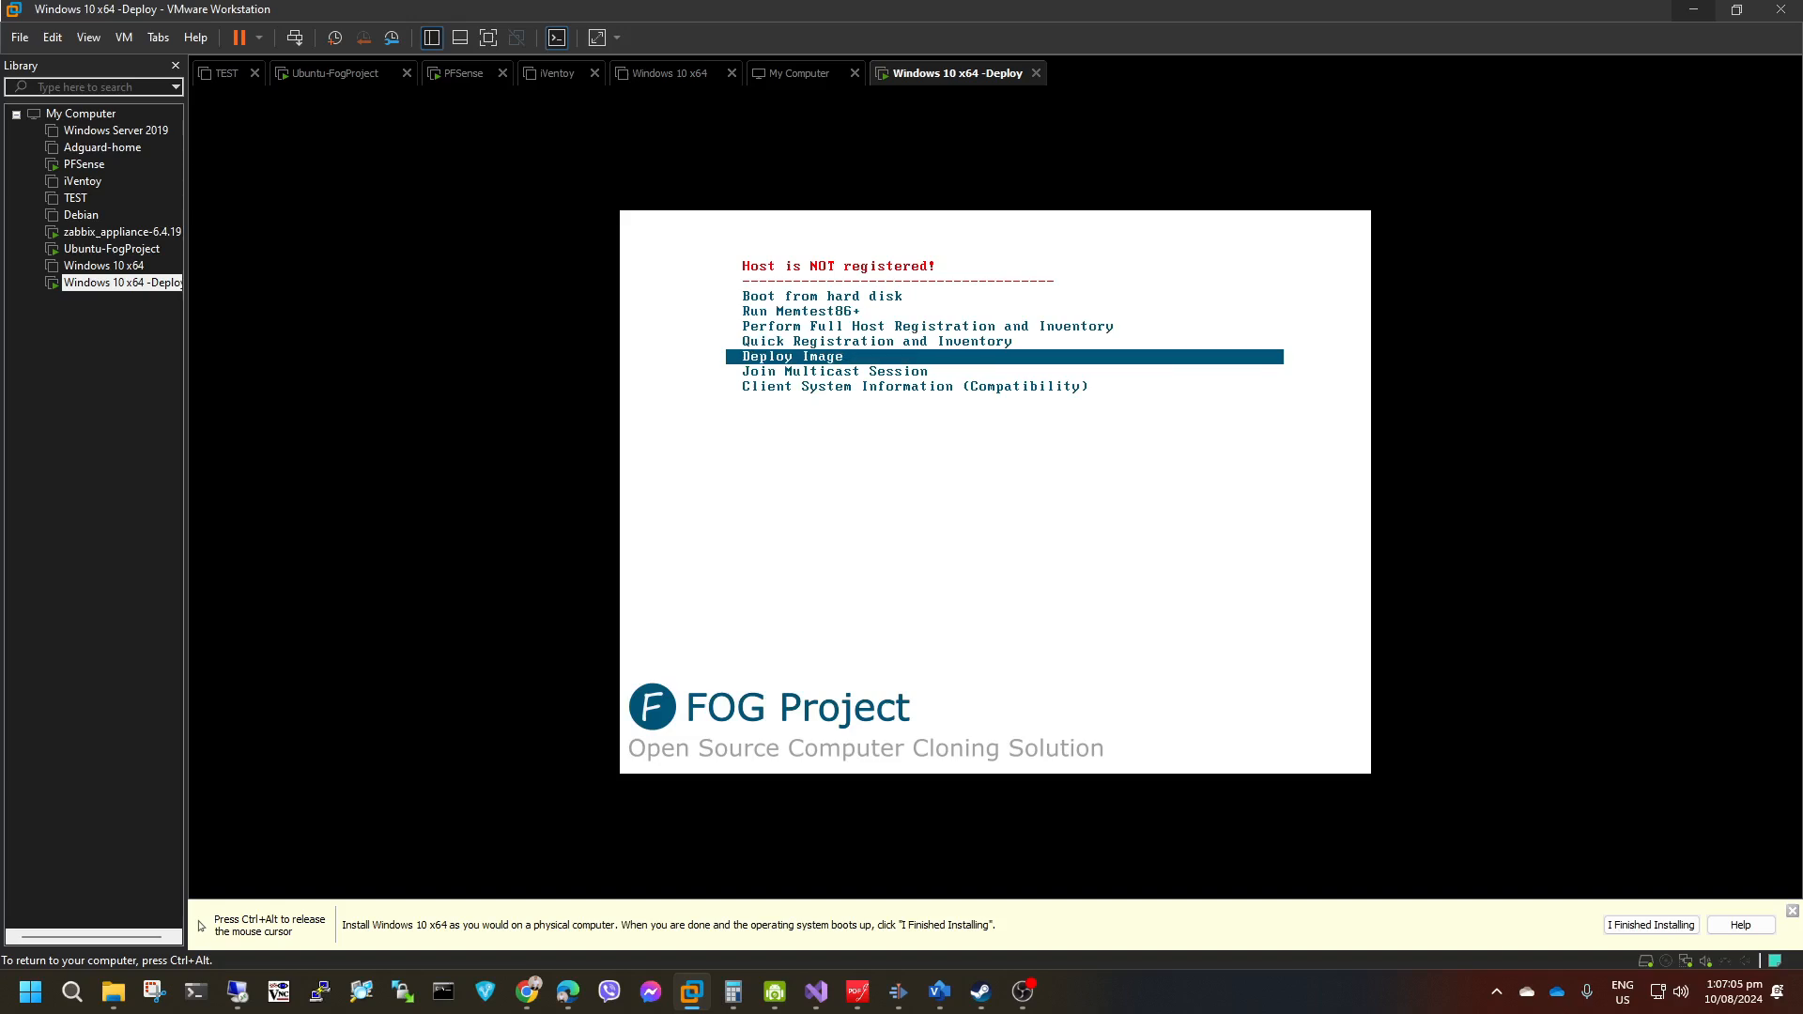
key(Return)
Log in to FOG as fog with the account password and deploy the image Win10_x64_22H2 to this machine.
text(fog)
key(Tab)
text(password)
key(Return)
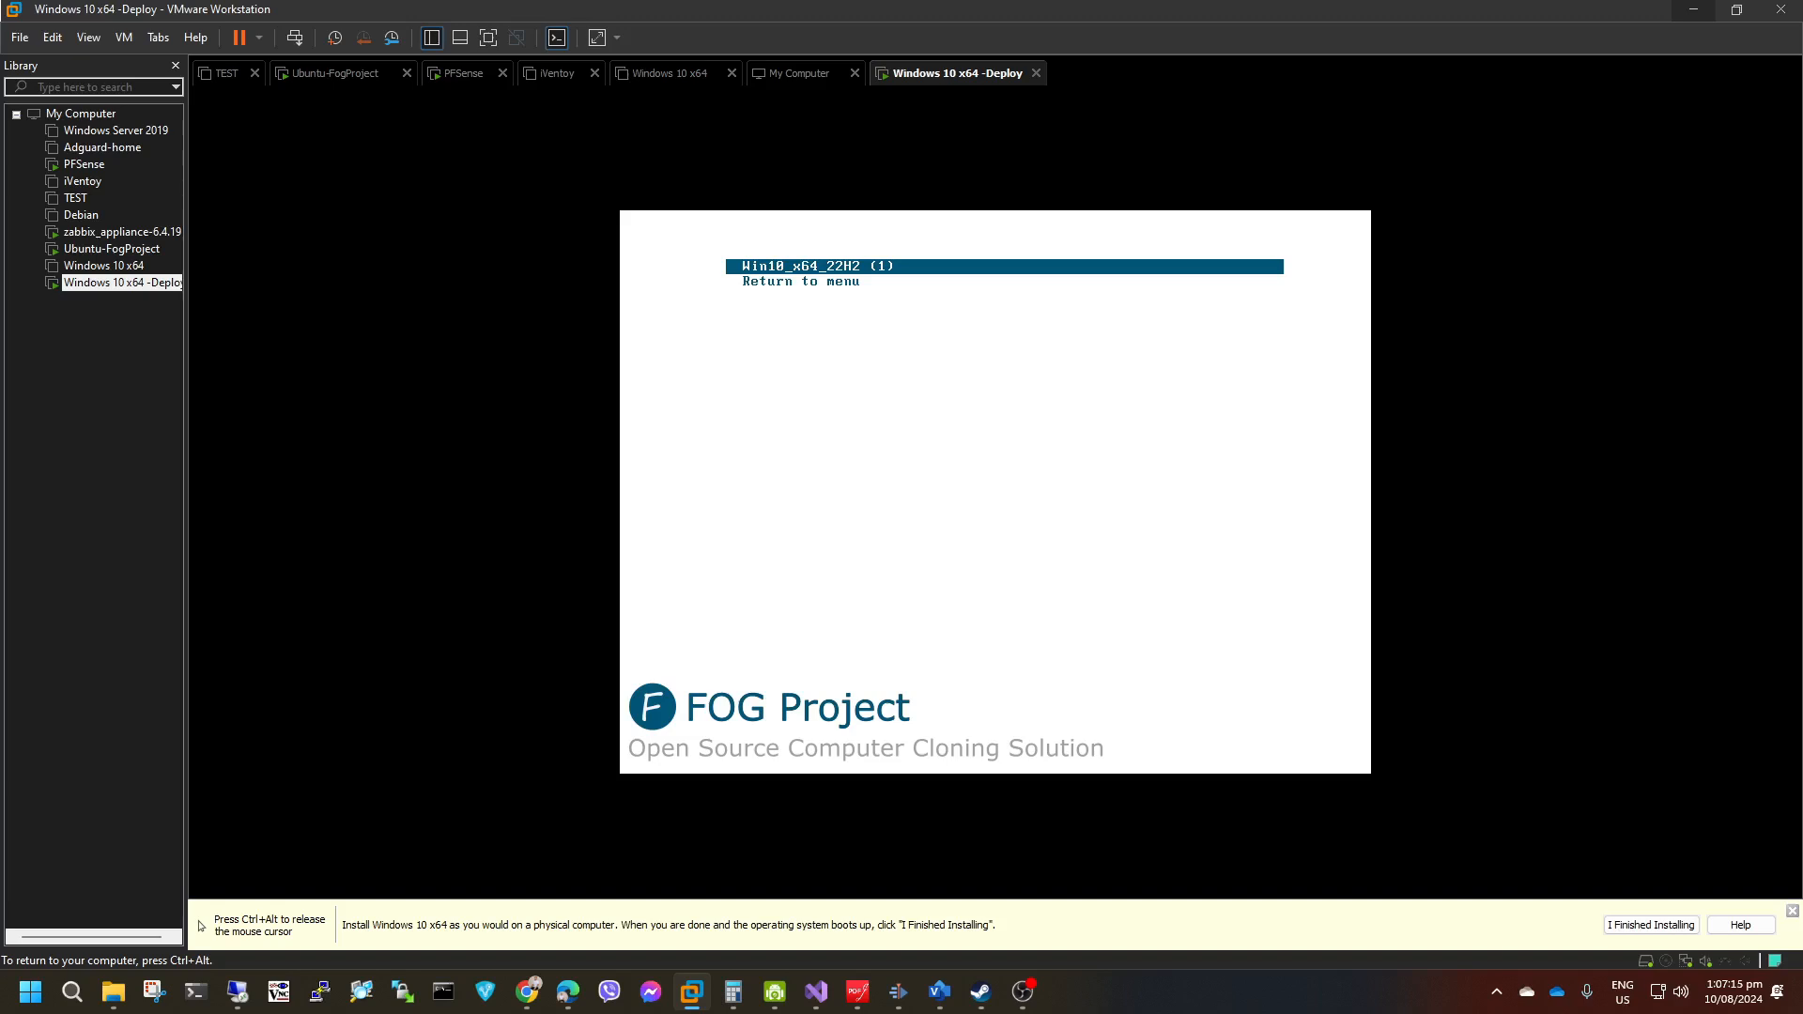
key(Return)
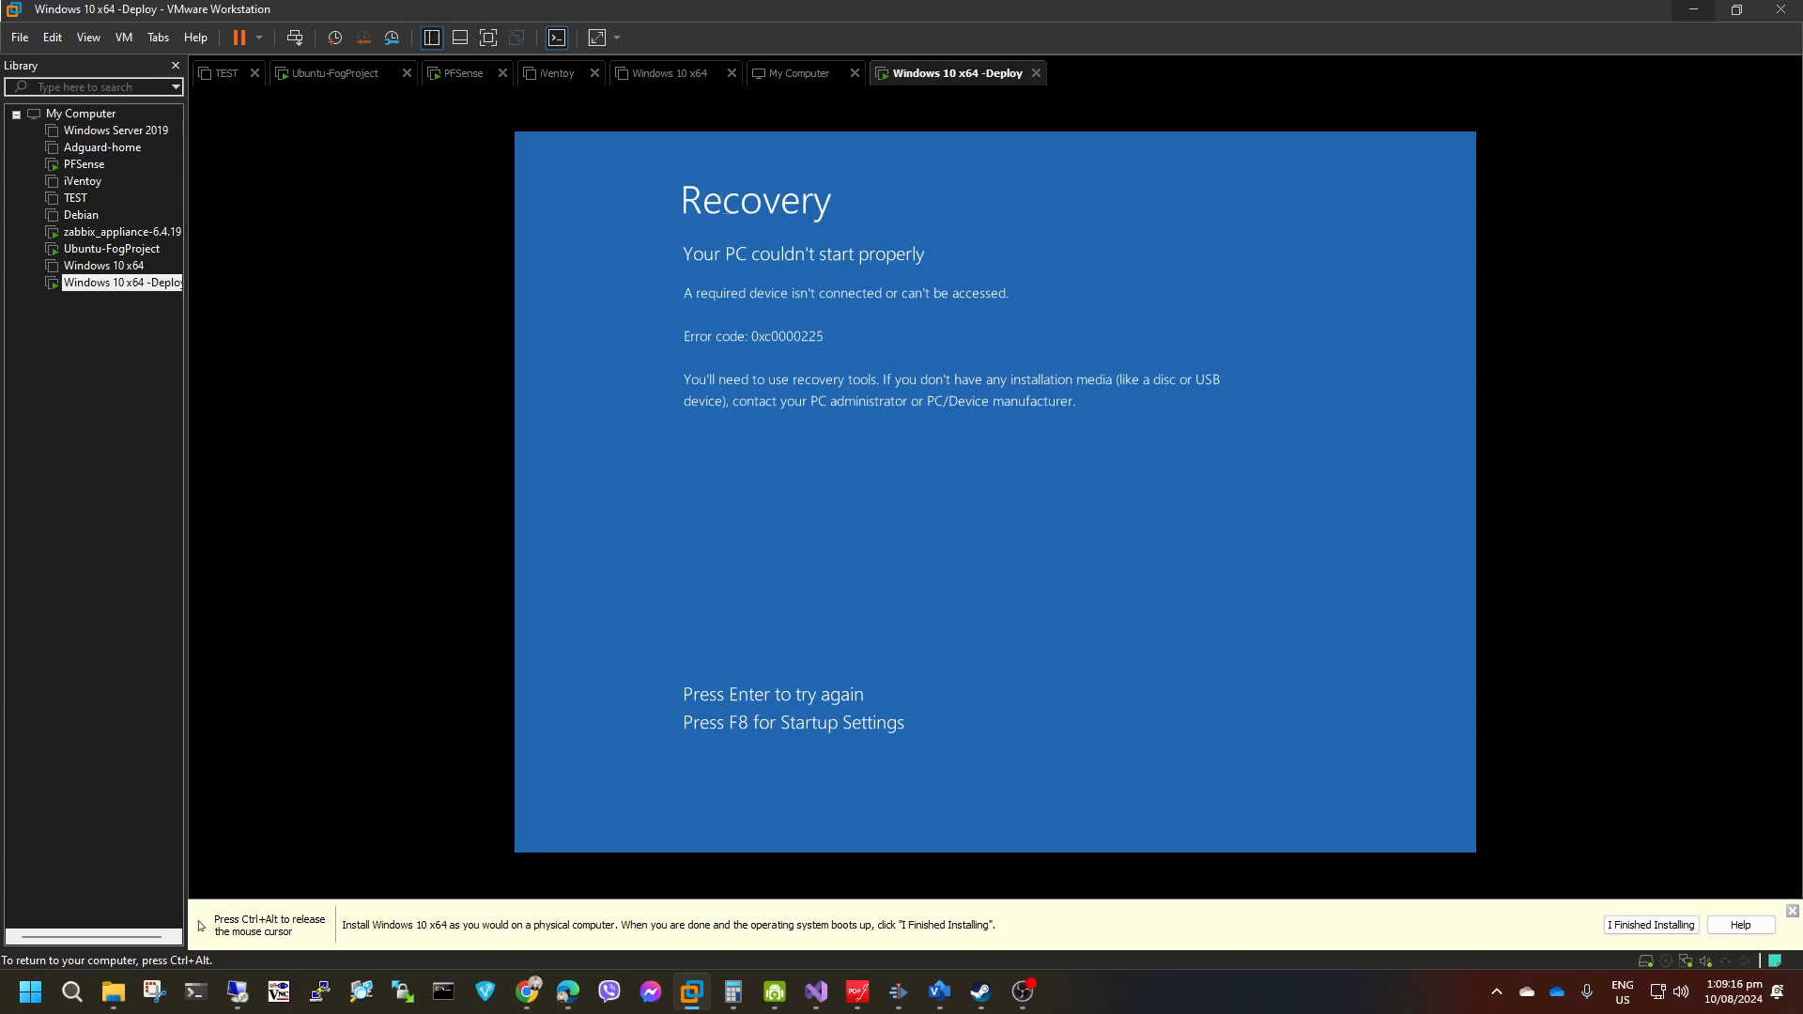
Close the Windows 10 x64 -Deploy virtual machine, powering it off.
key(ctrl+alt)
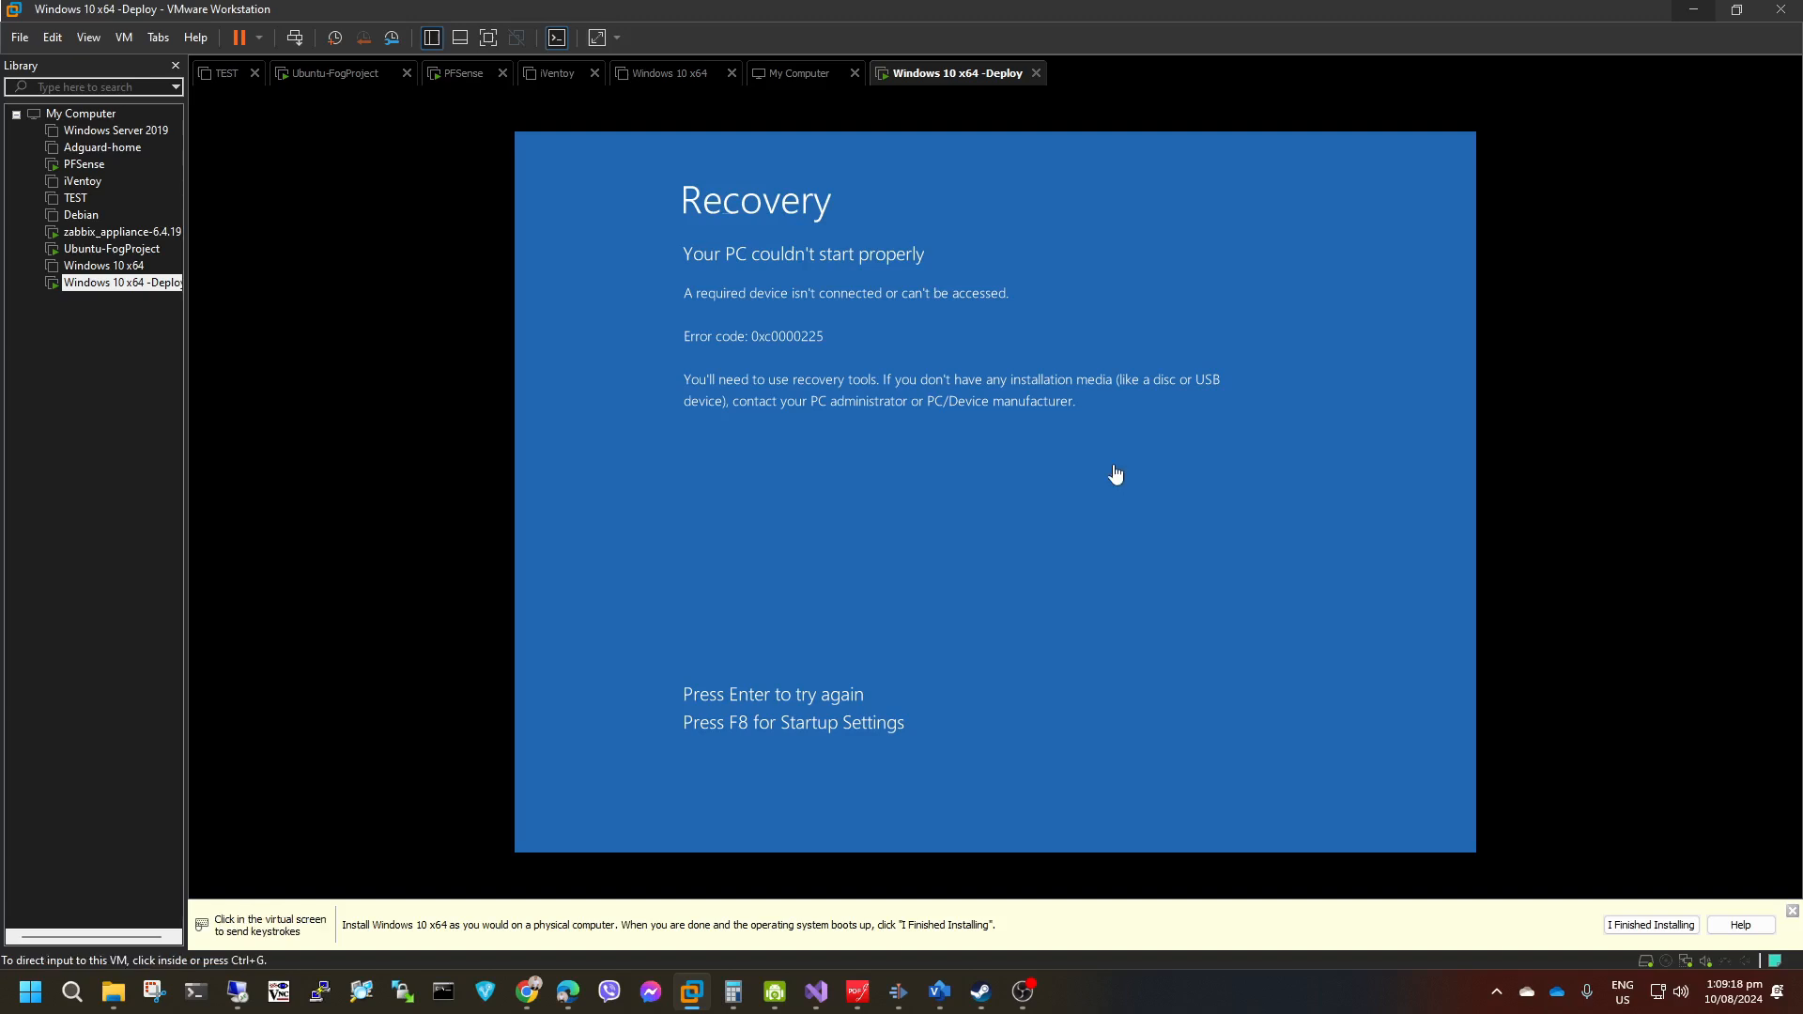
click(1036, 73)
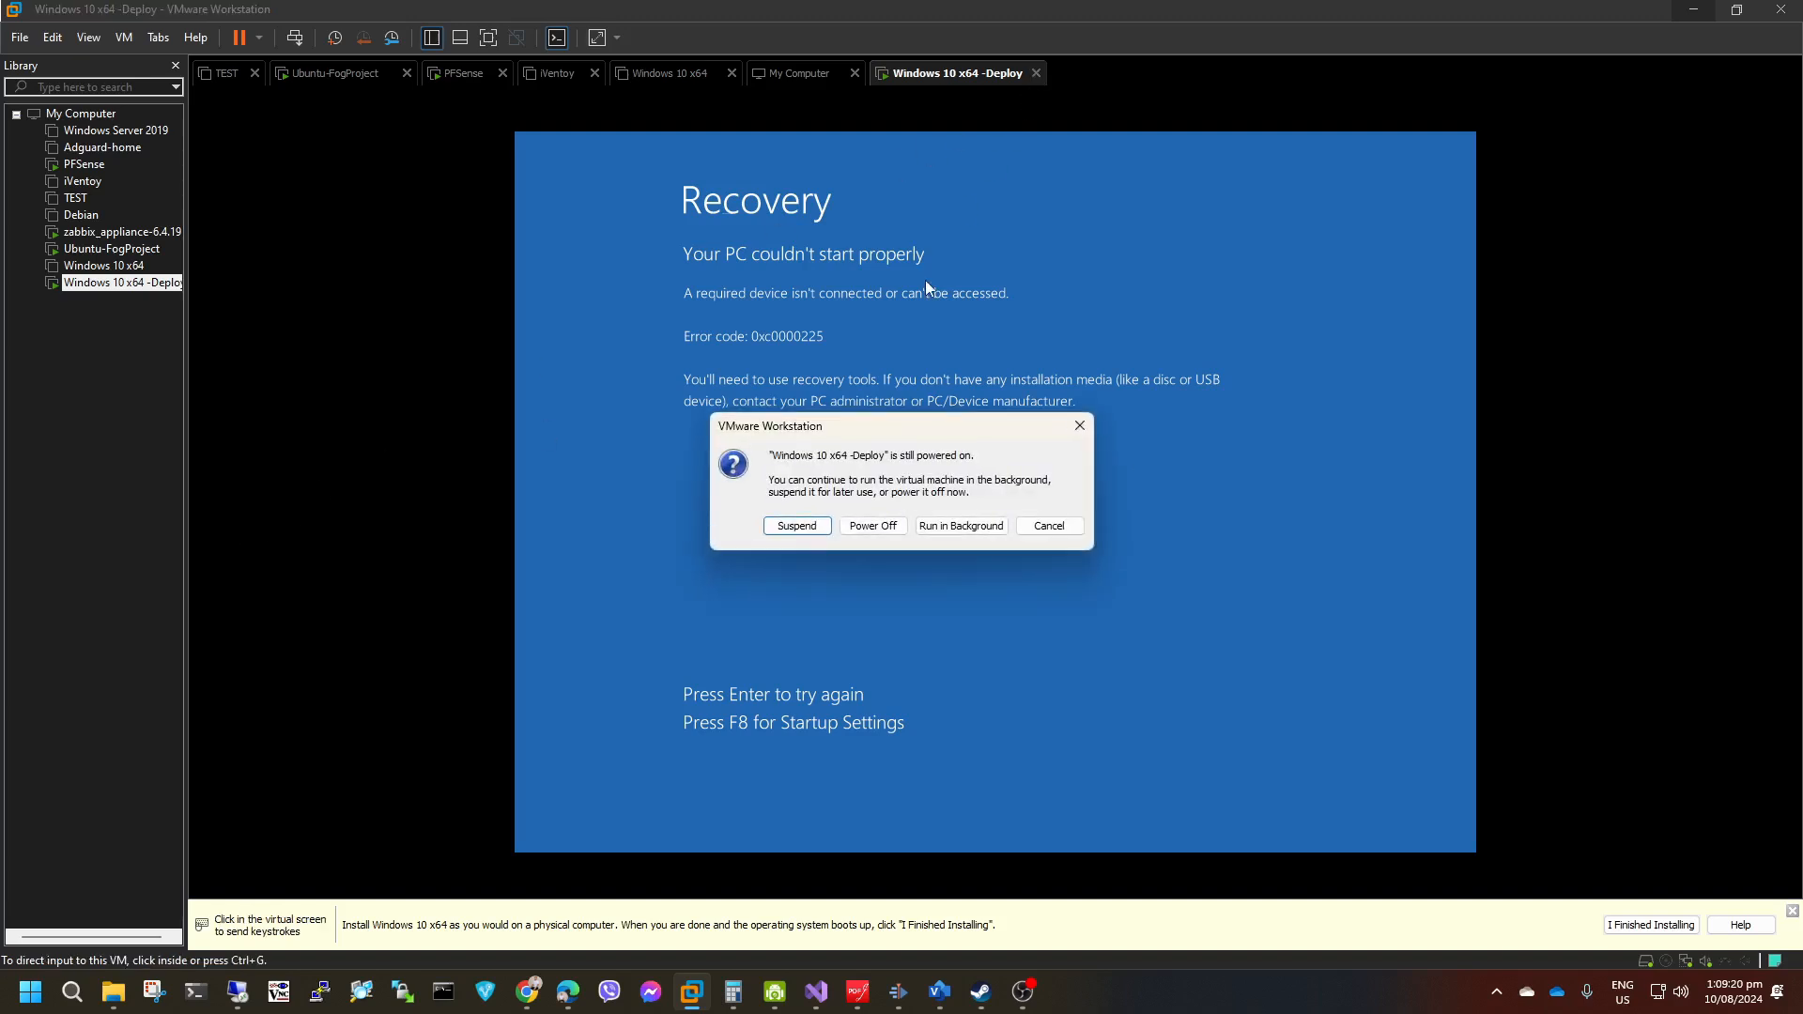
click(866, 526)
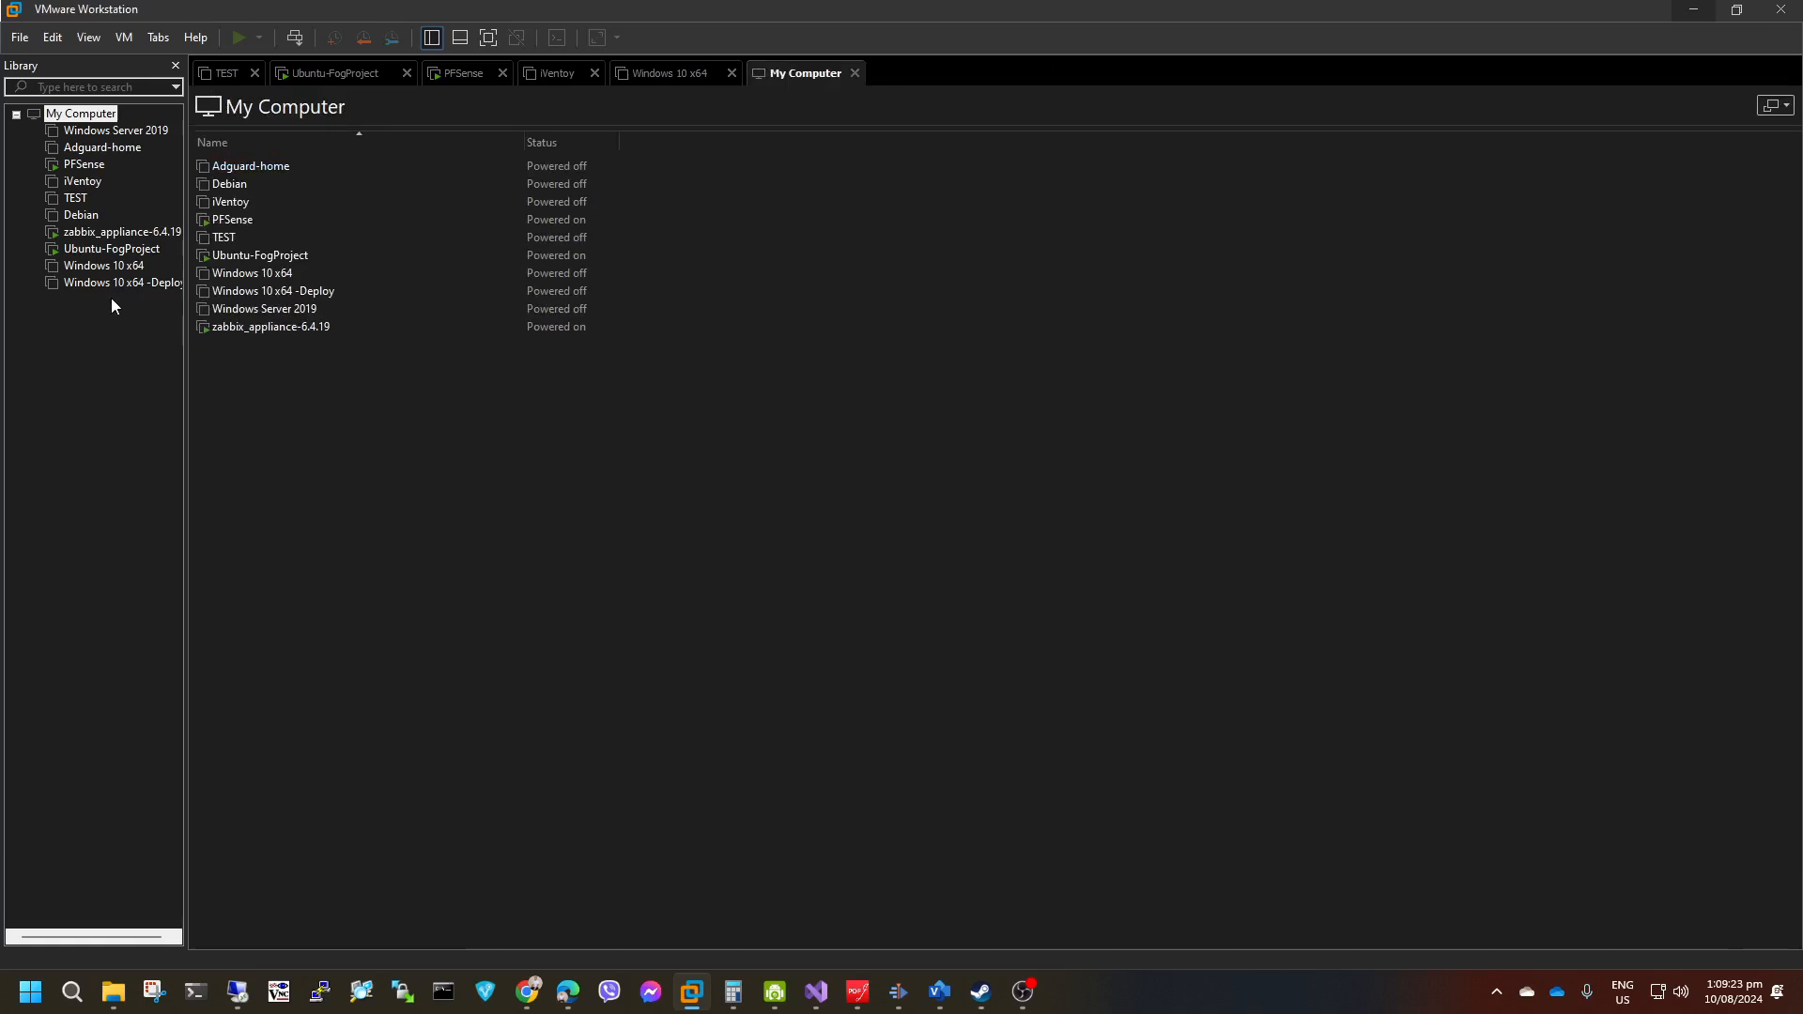
Reopen the Windows 10 x64 -Deploy virtual machine from the library and check its hardware settings without changing them.
right_click(112, 282)
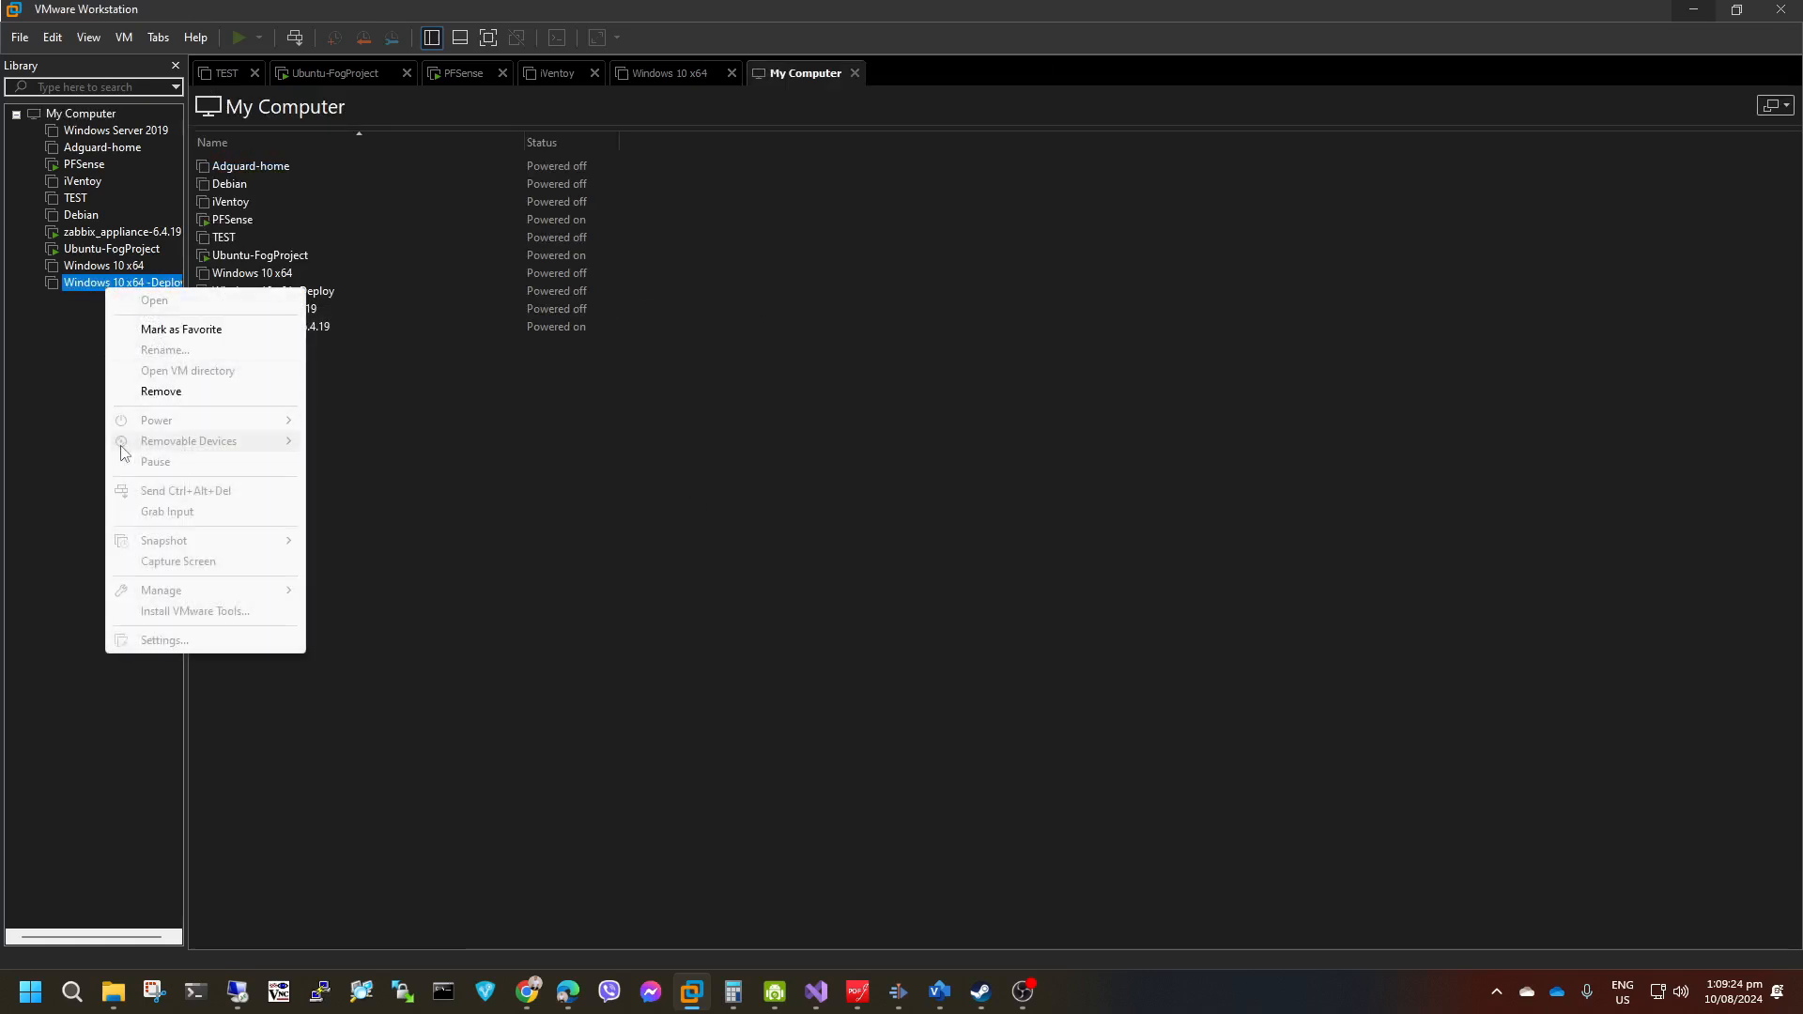
click(312, 379)
right_click(141, 282)
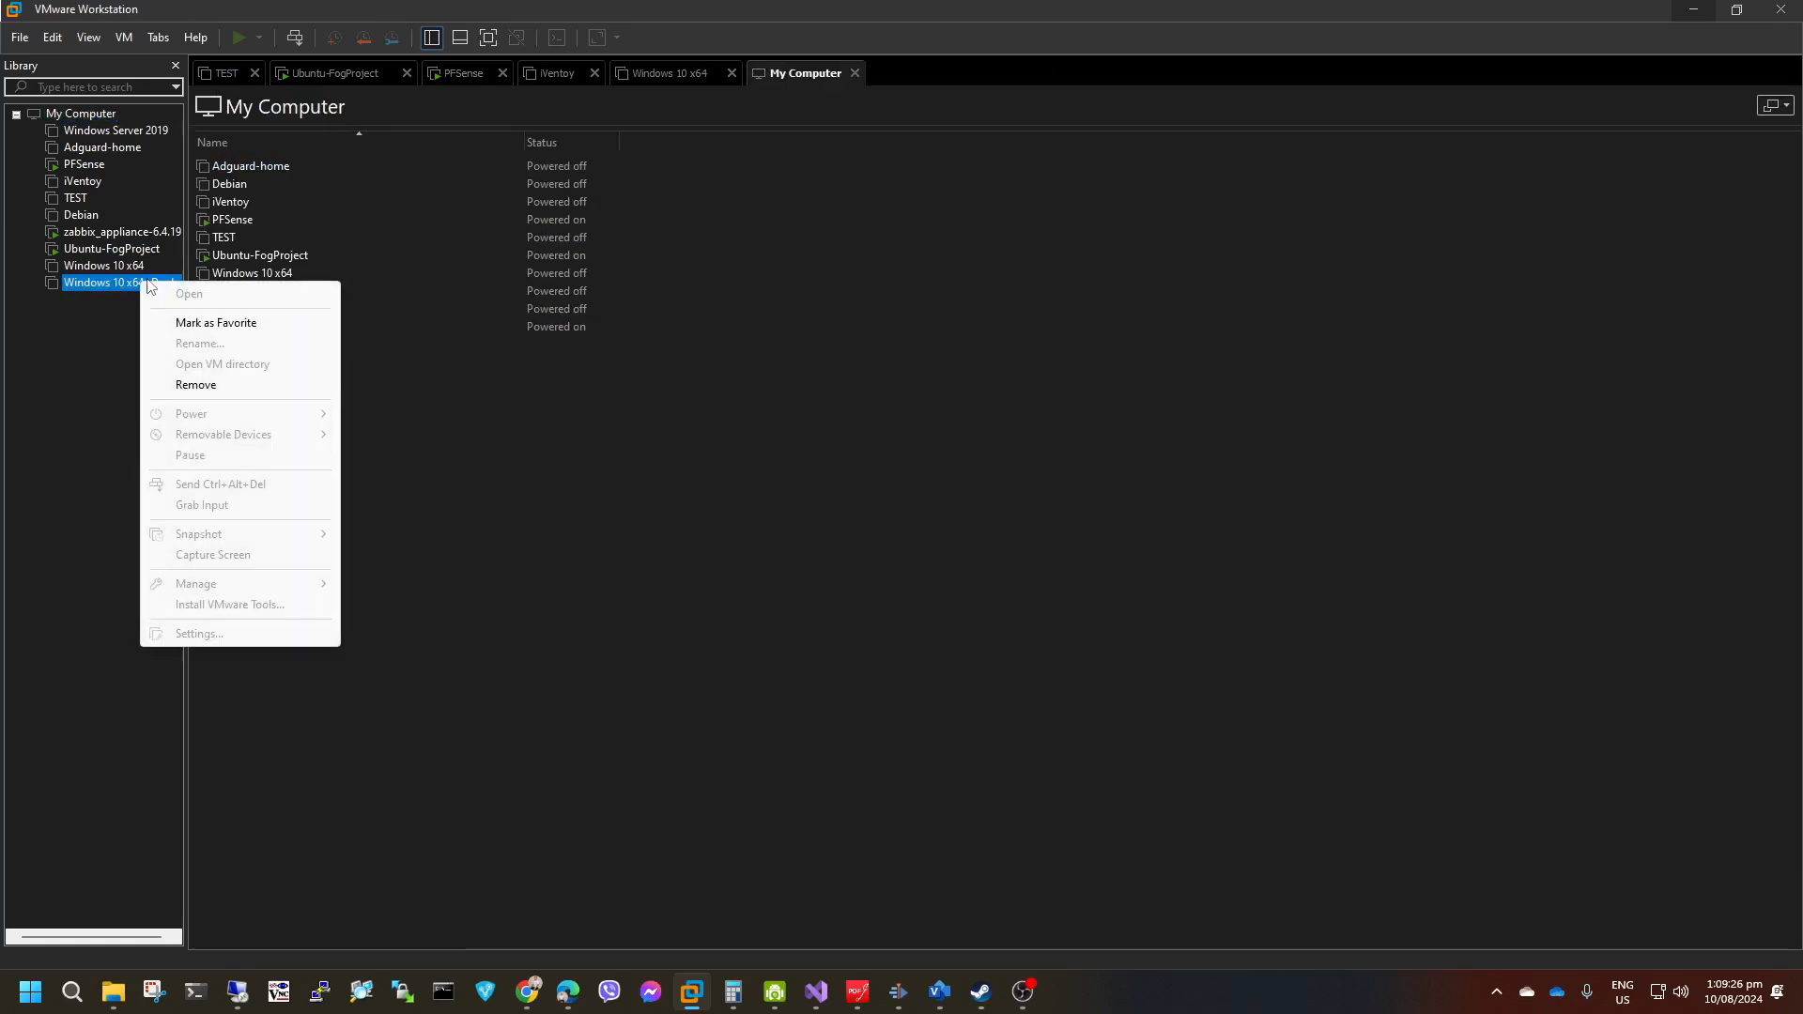
click(42, 326)
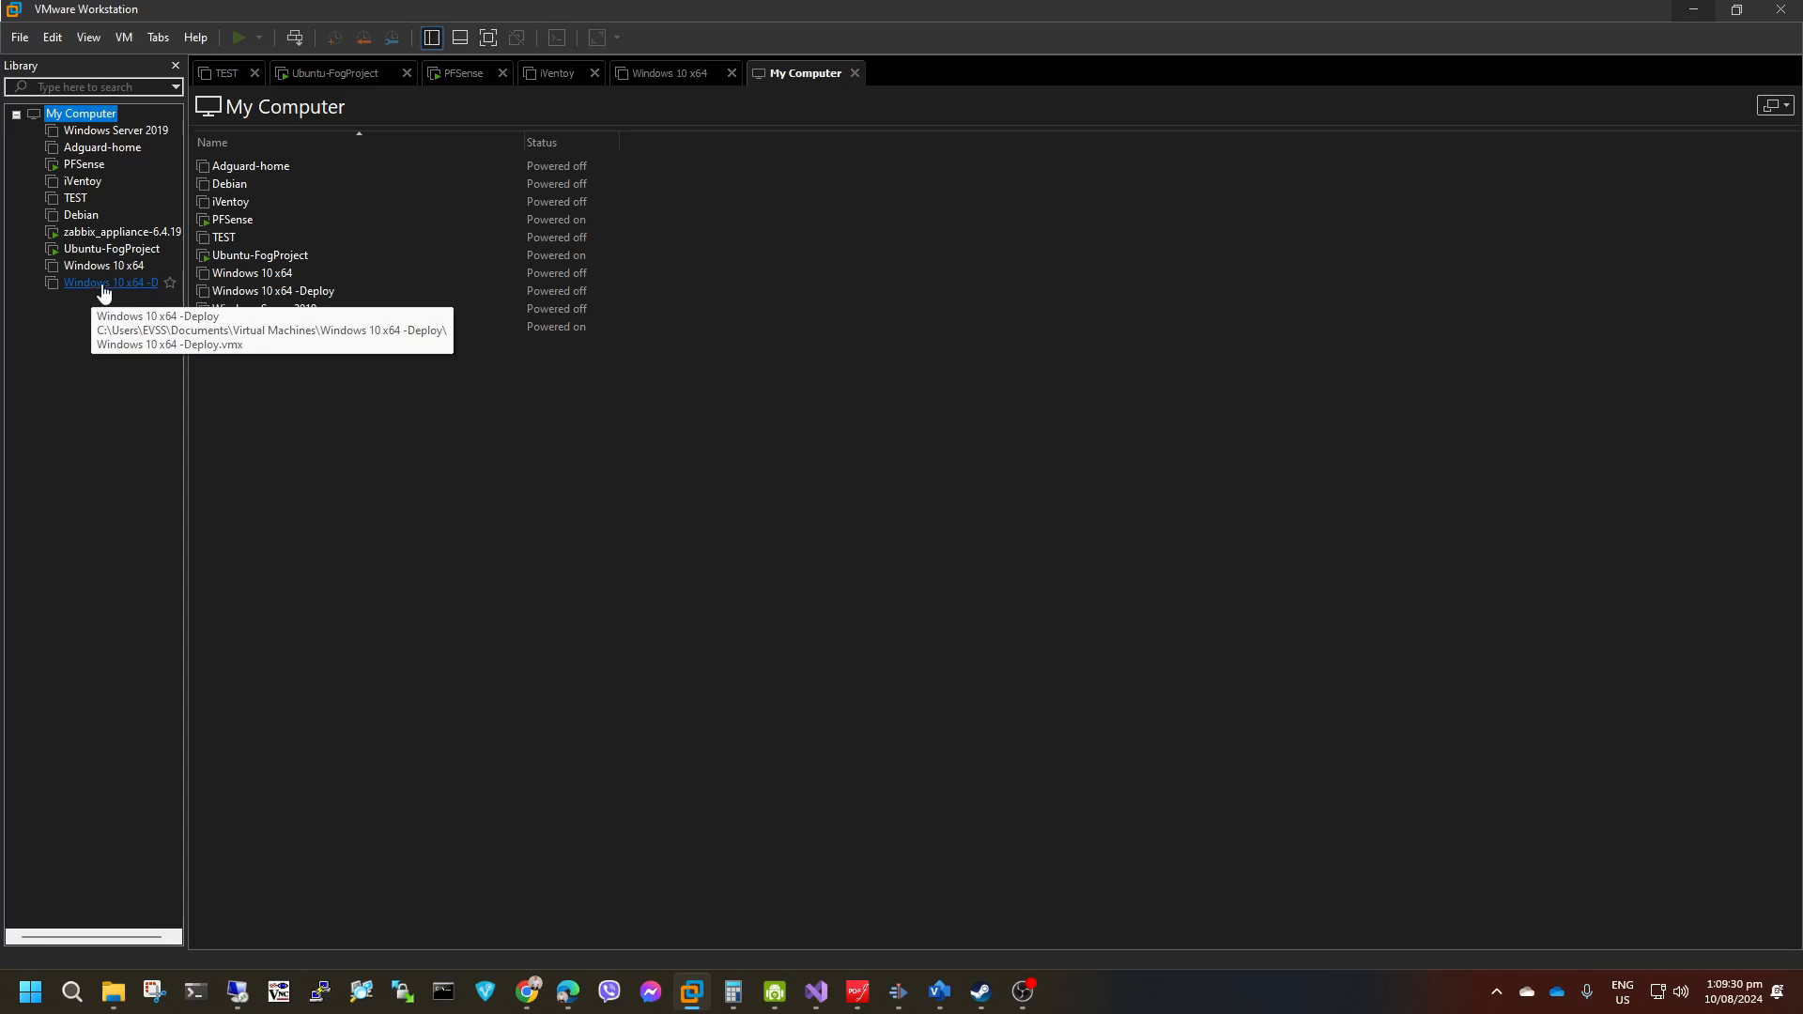
right_click(103, 285)
click(32, 336)
click(92, 284)
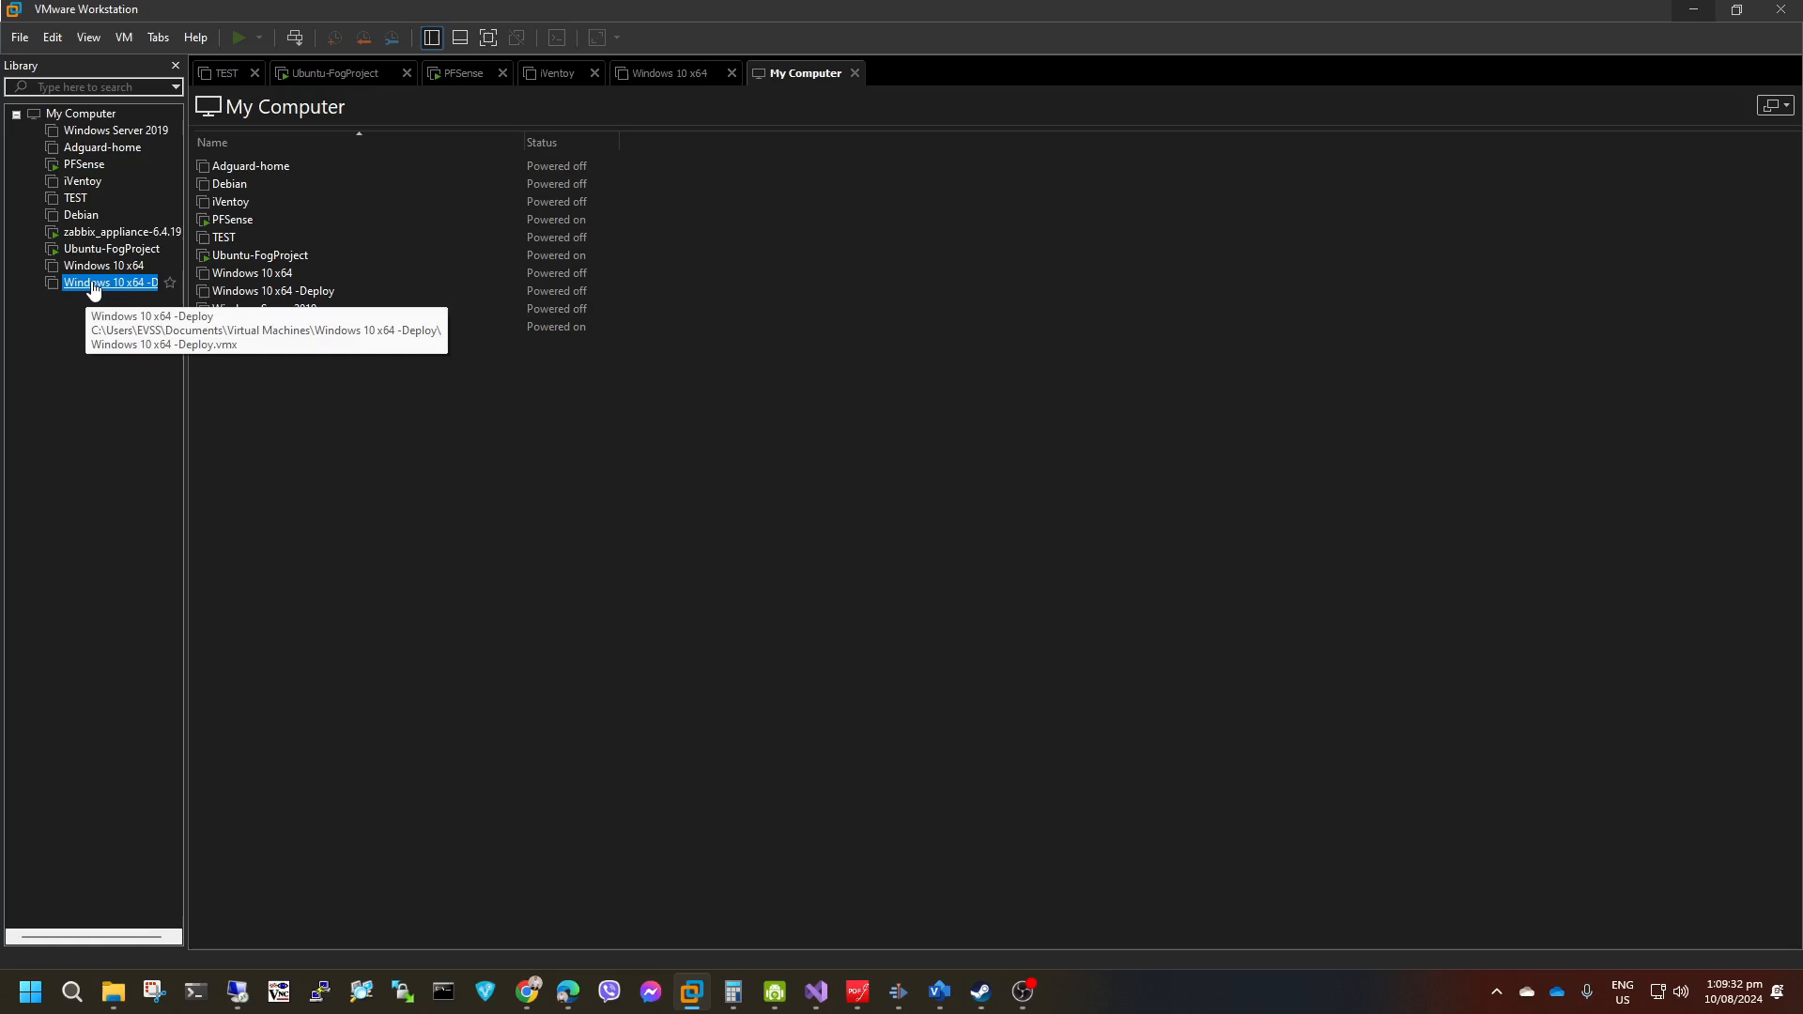
right_click(94, 286)
click(122, 292)
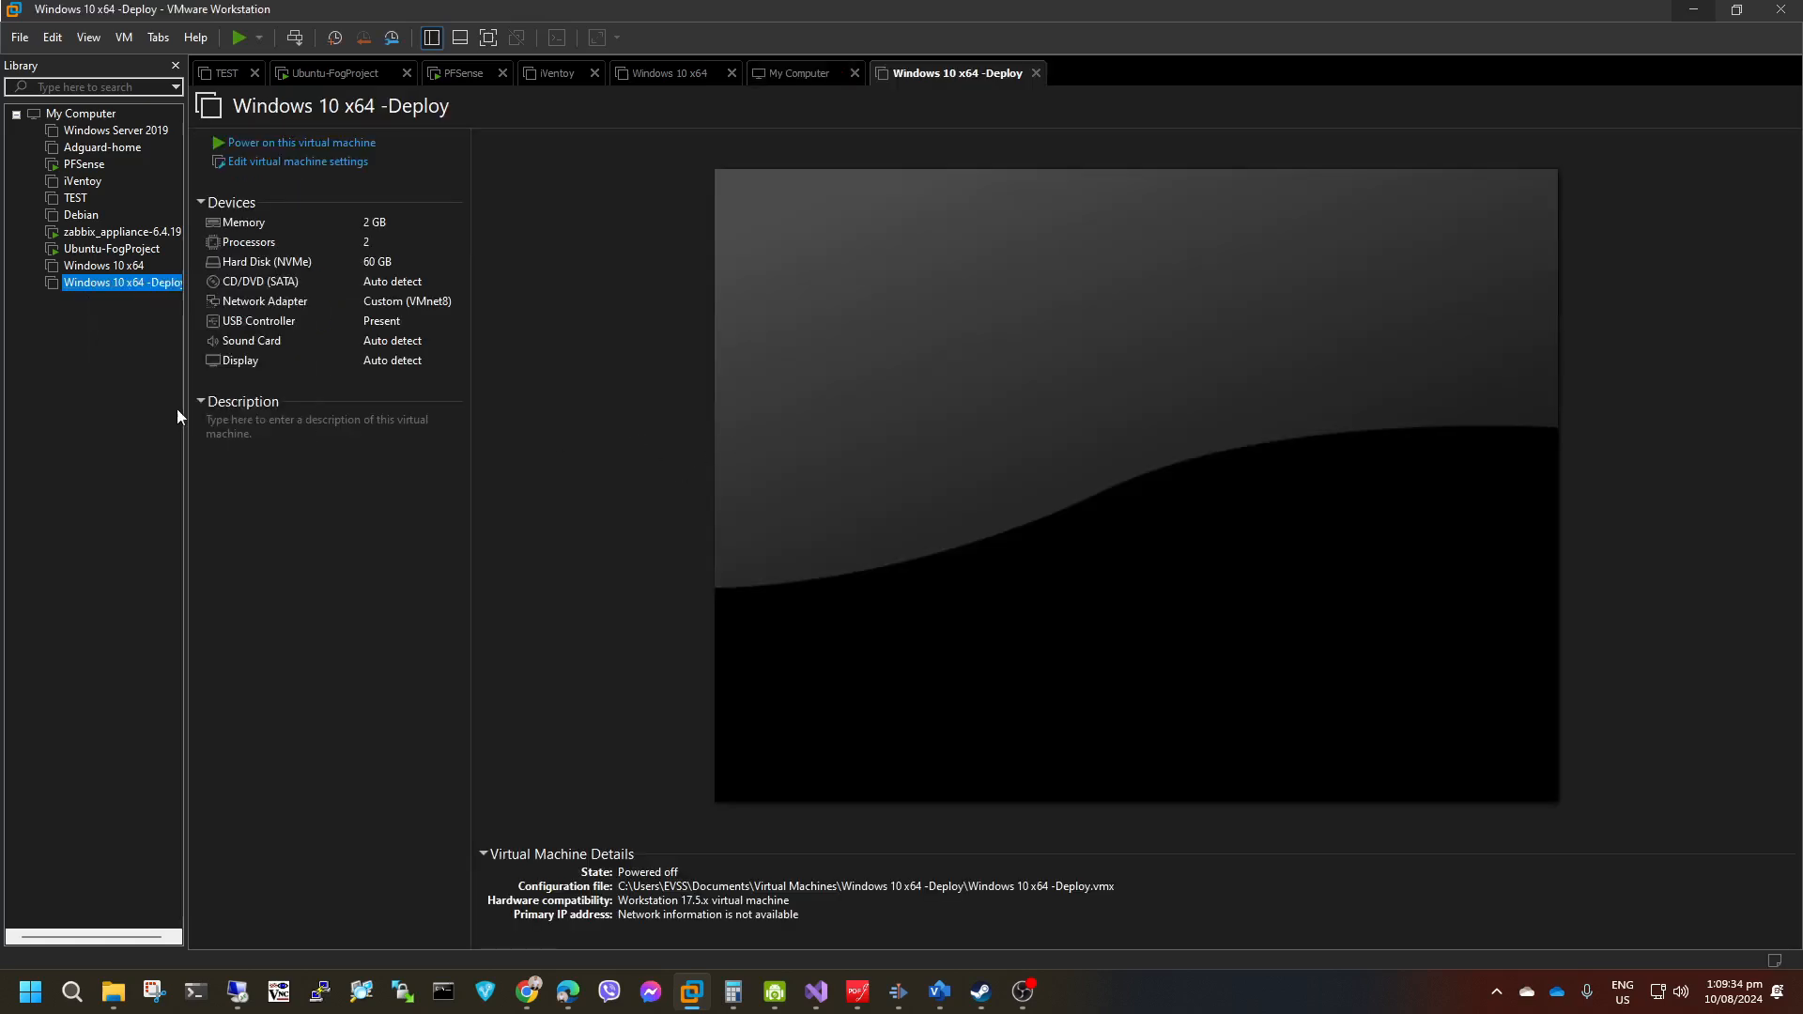
click(276, 163)
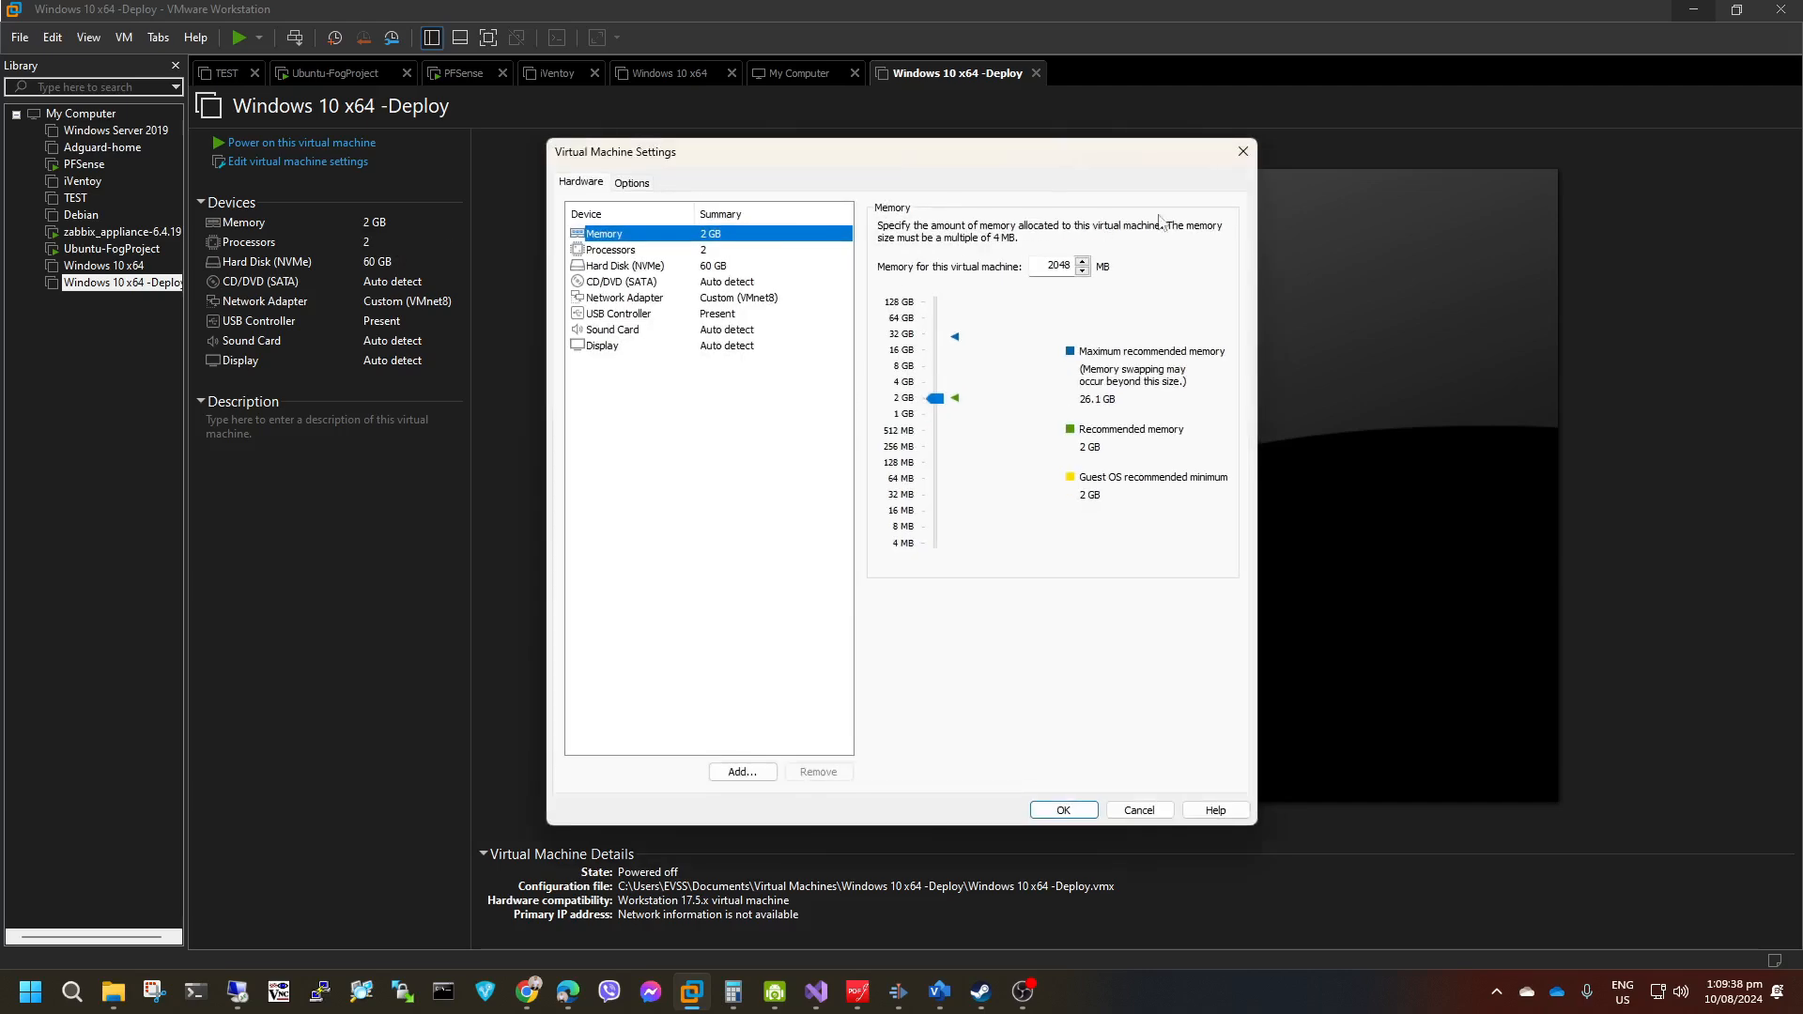
click(1242, 151)
Power on Windows 10 x64 -Deploy to firmware again, agreeing to try connecting sata0:1 at every power-on.
right_click(99, 284)
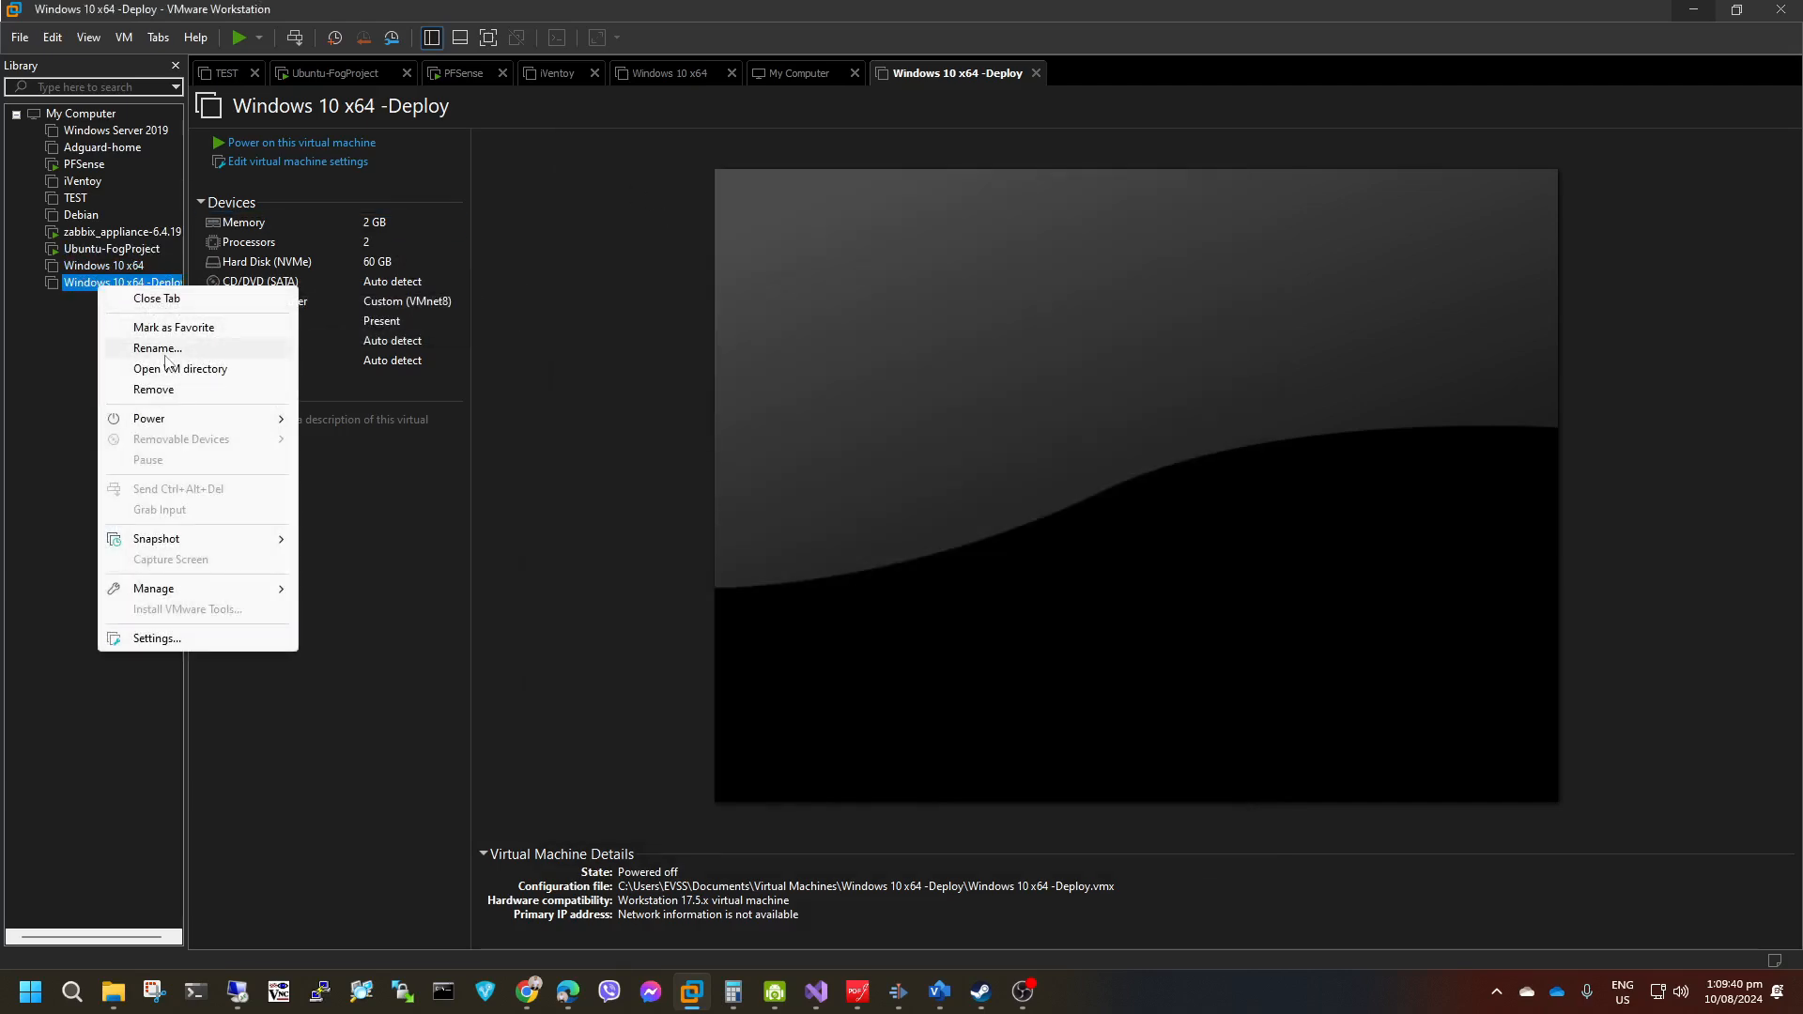
mouse_move(189, 418)
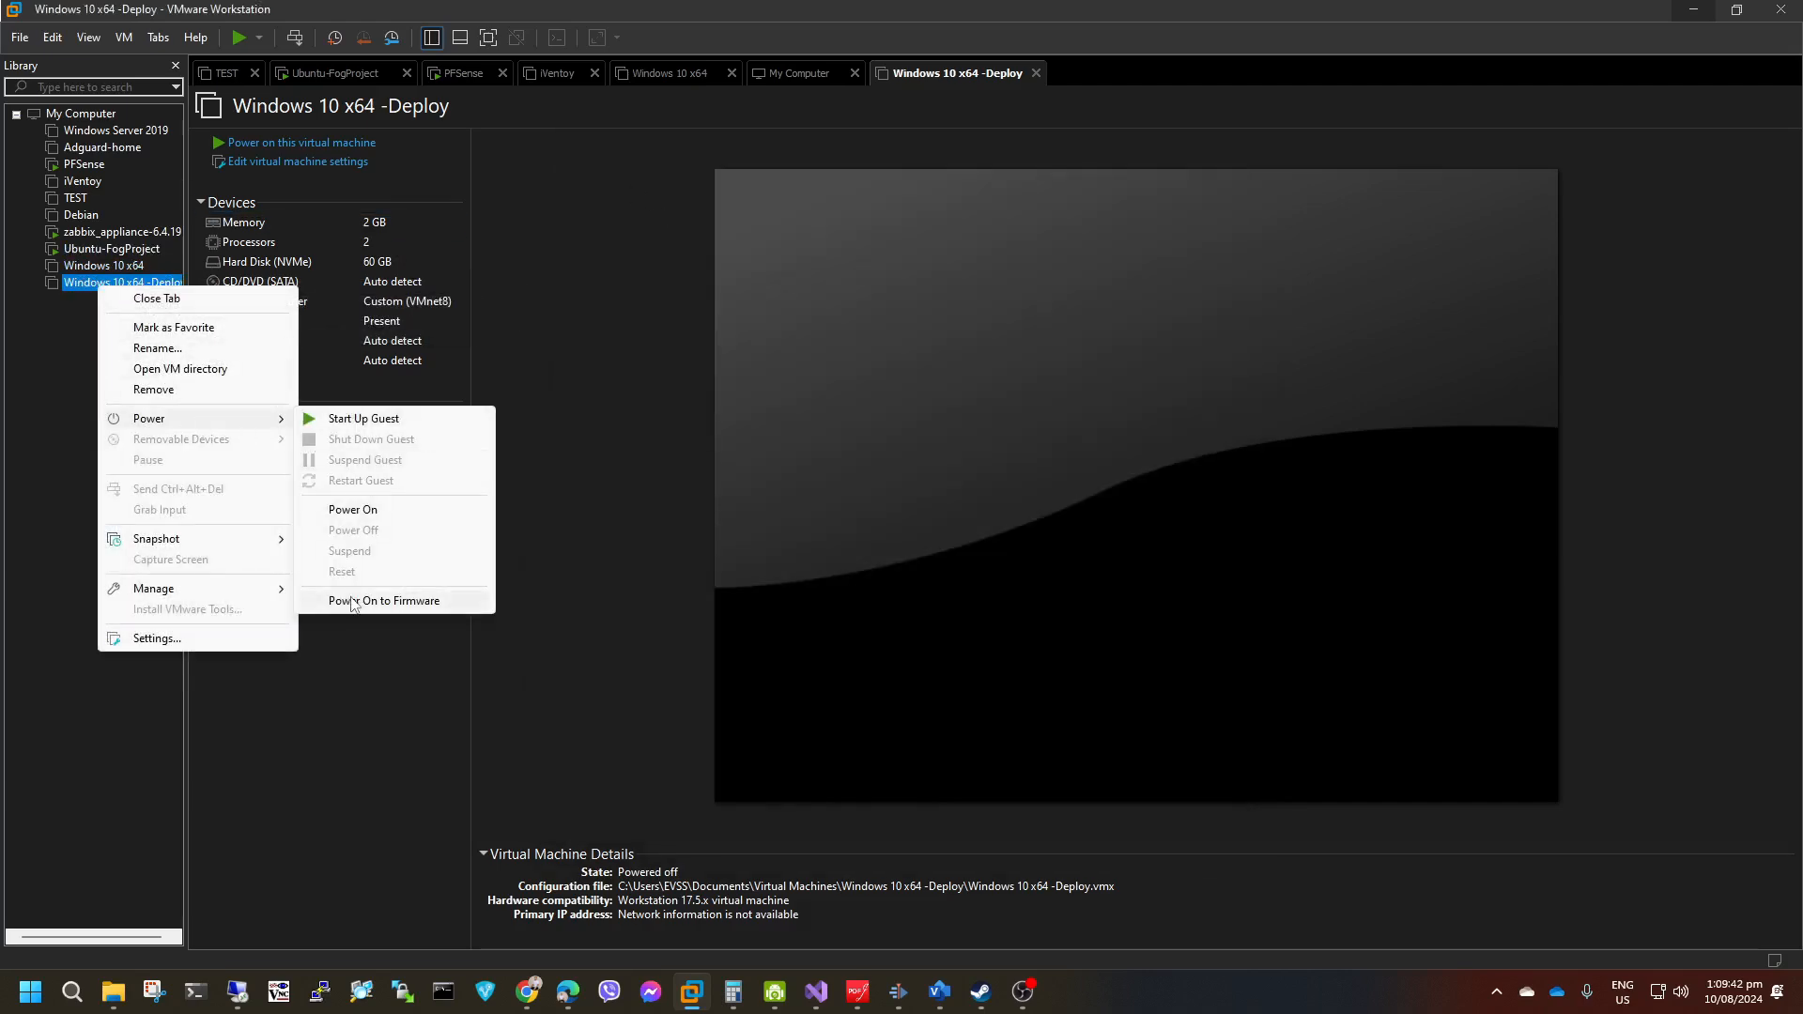
click(395, 600)
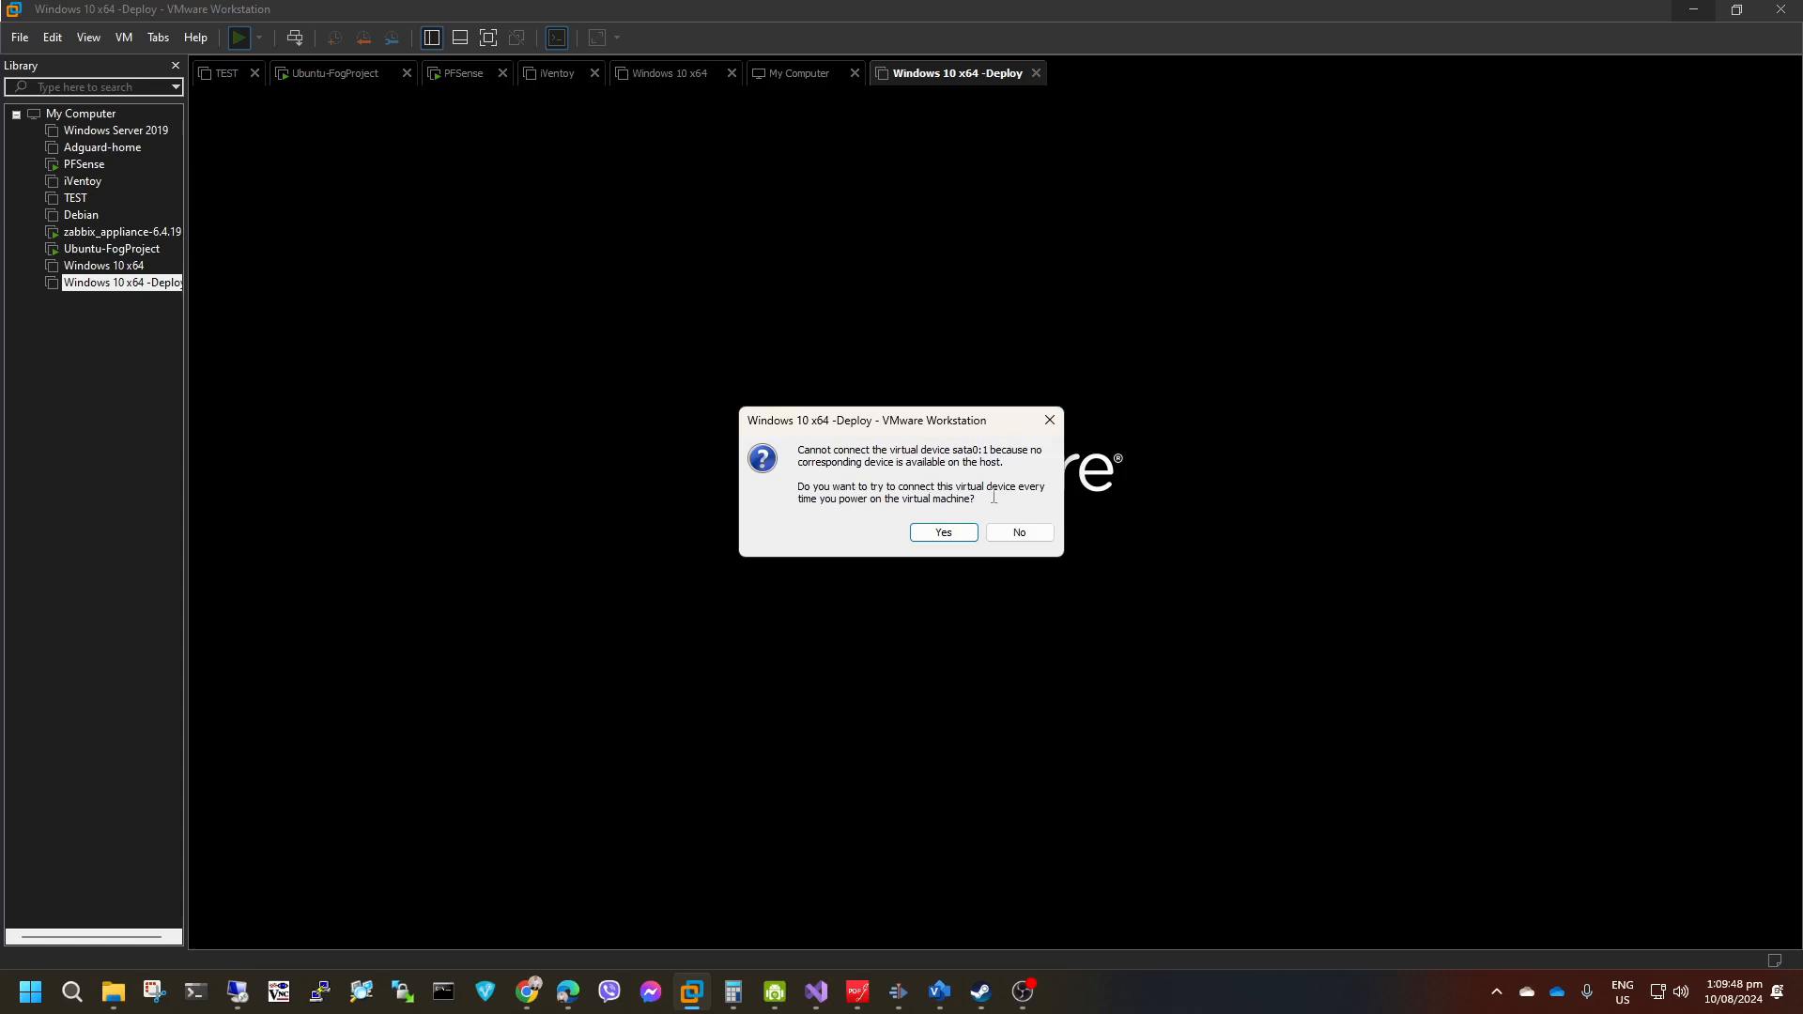
click(944, 533)
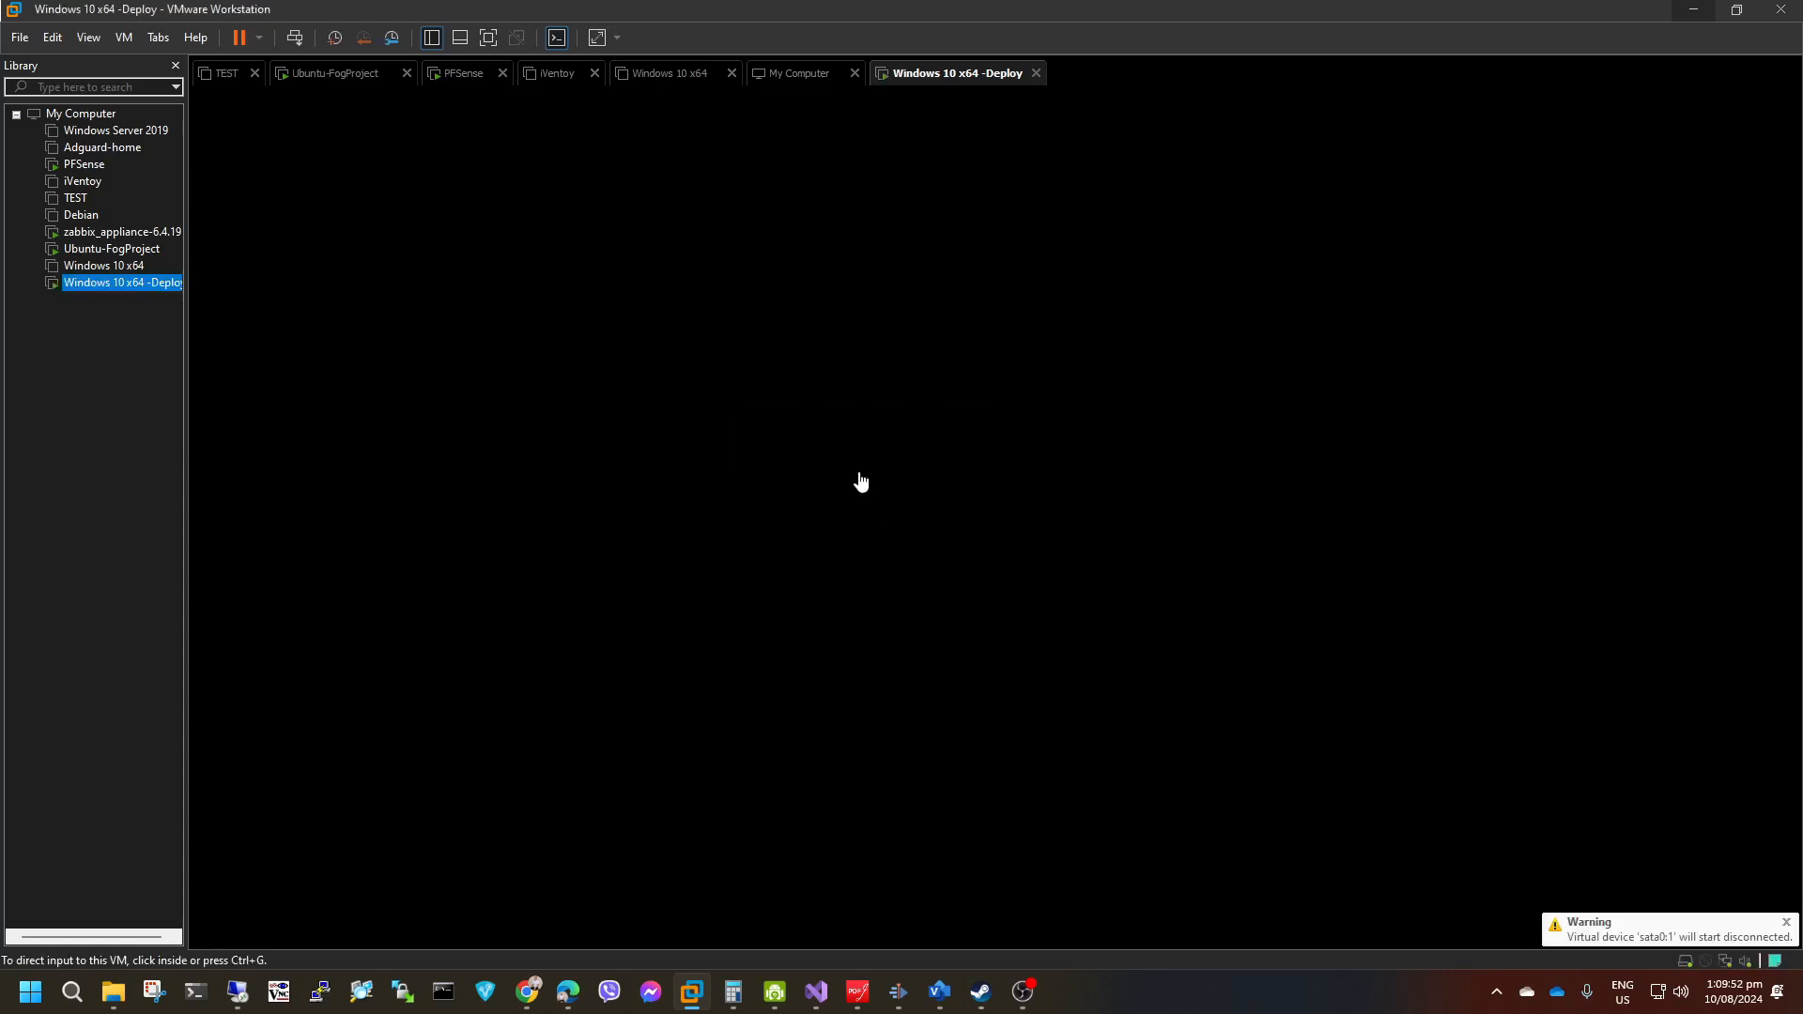
click(976, 452)
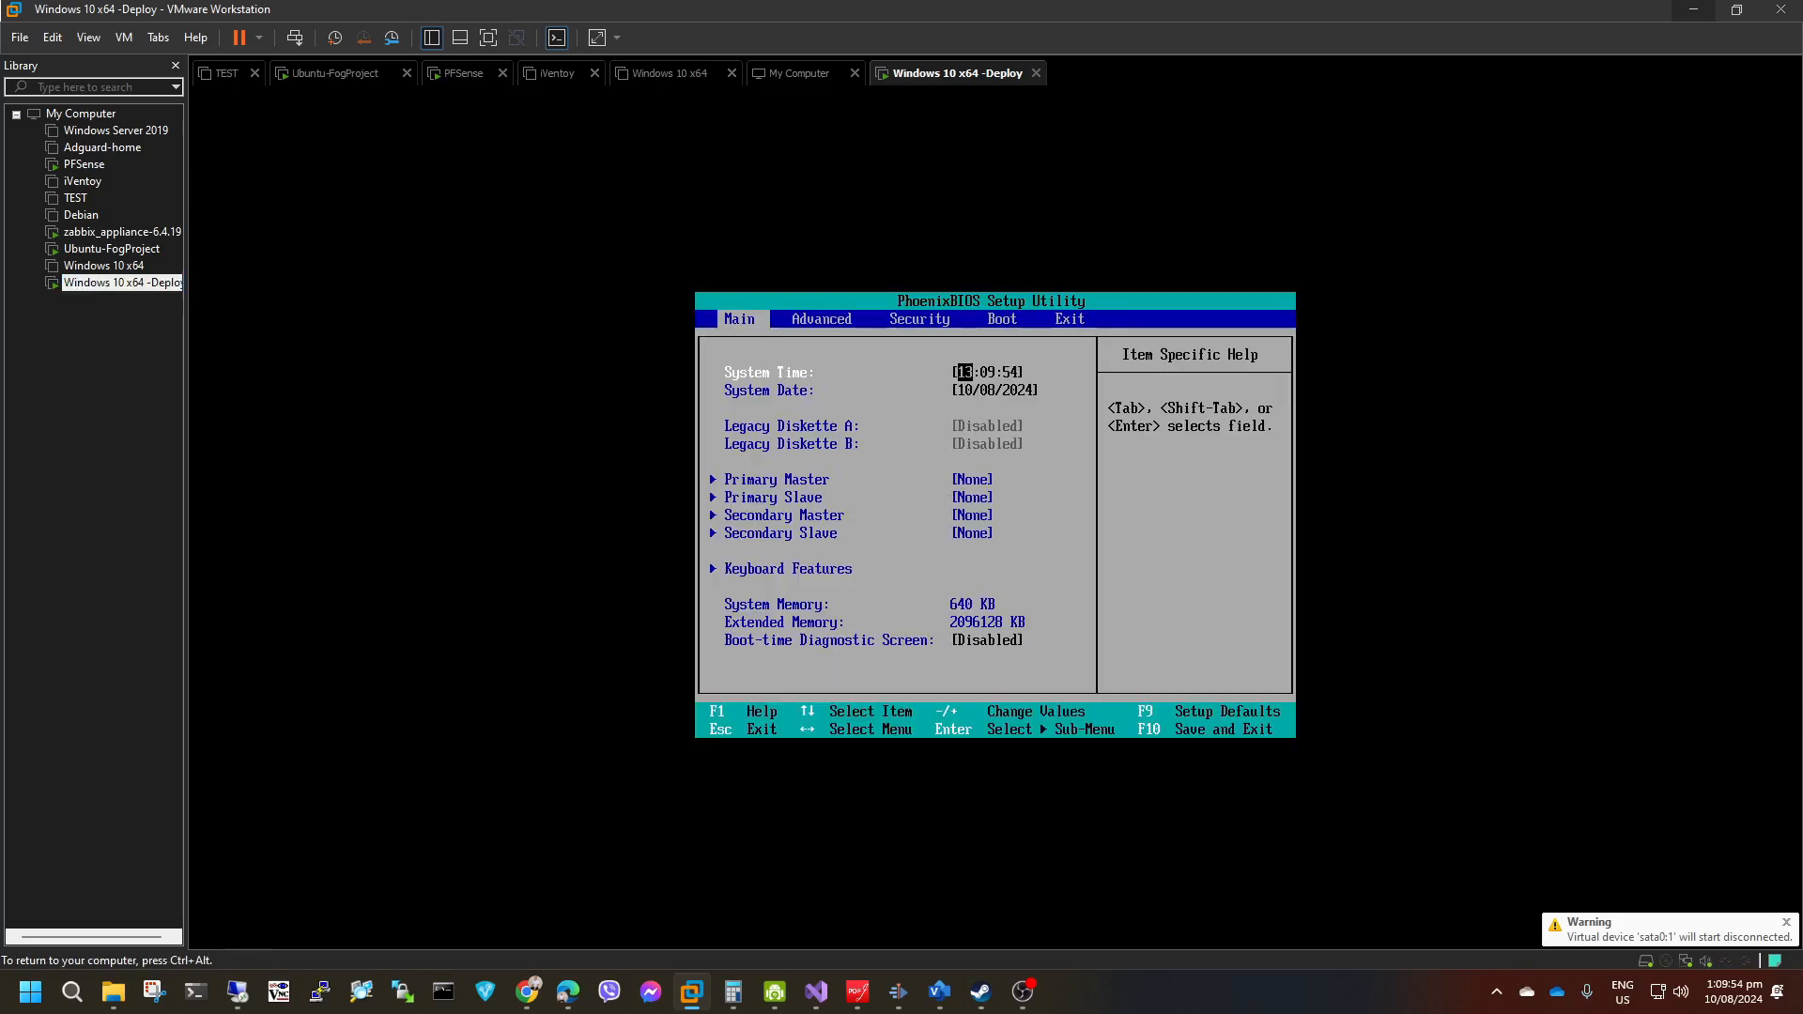
Reorder the firmware boot devices so Hard Drive comes first and Network boot second, then save the configuration and exit.
key(Right)
key(Right)
key(Right)
key(Down)
key(Up)
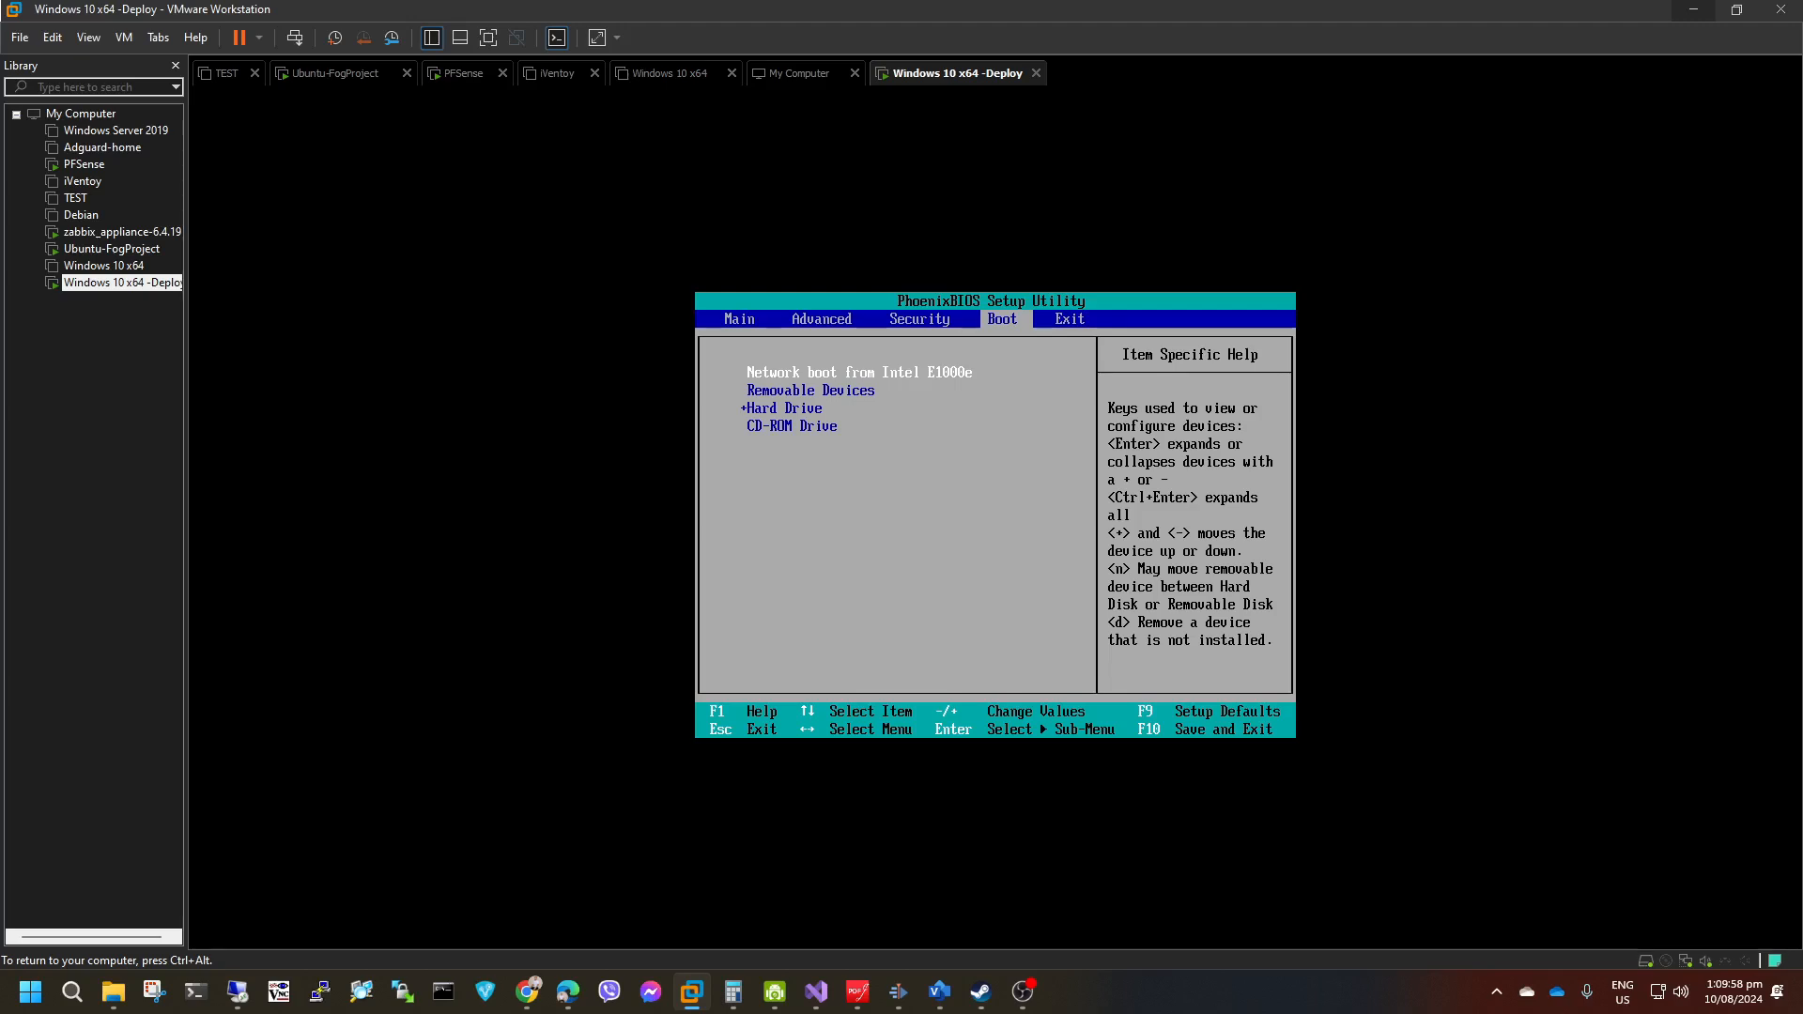
key(minus)
key(Up)
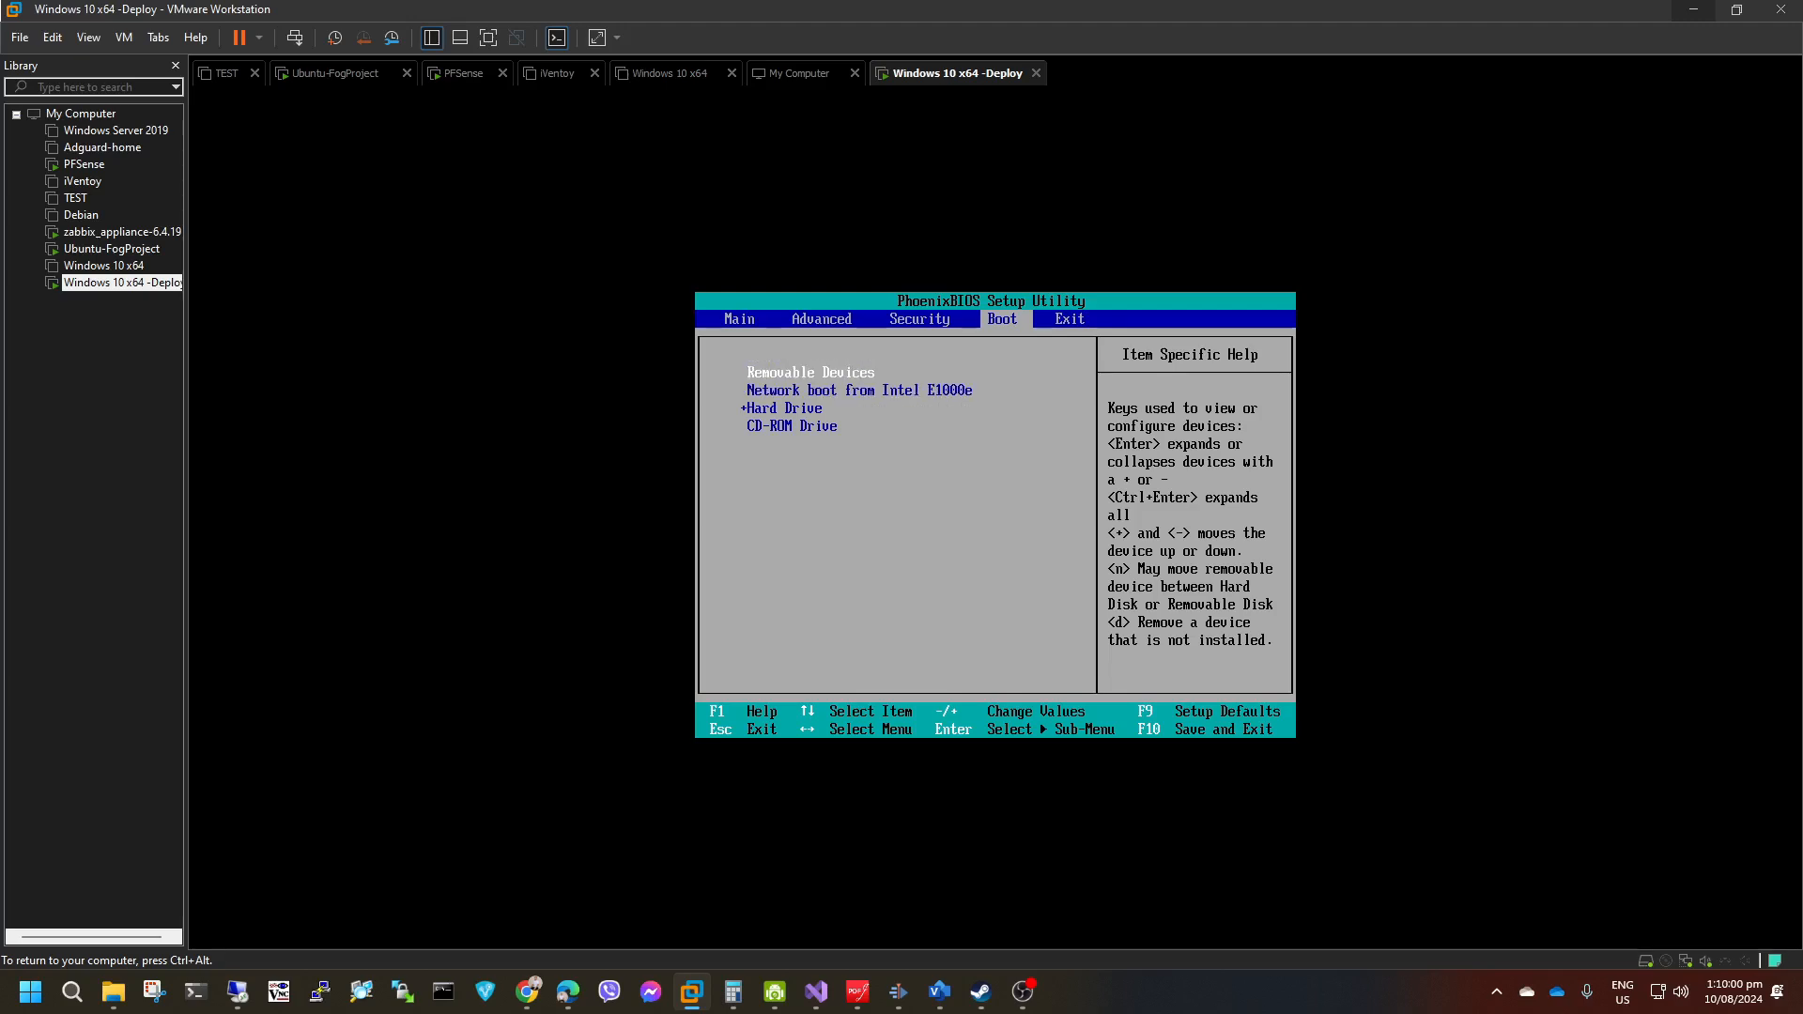
key(minus)
key(minus)
key(Up)
key(Up)
key(minus)
key(F10)
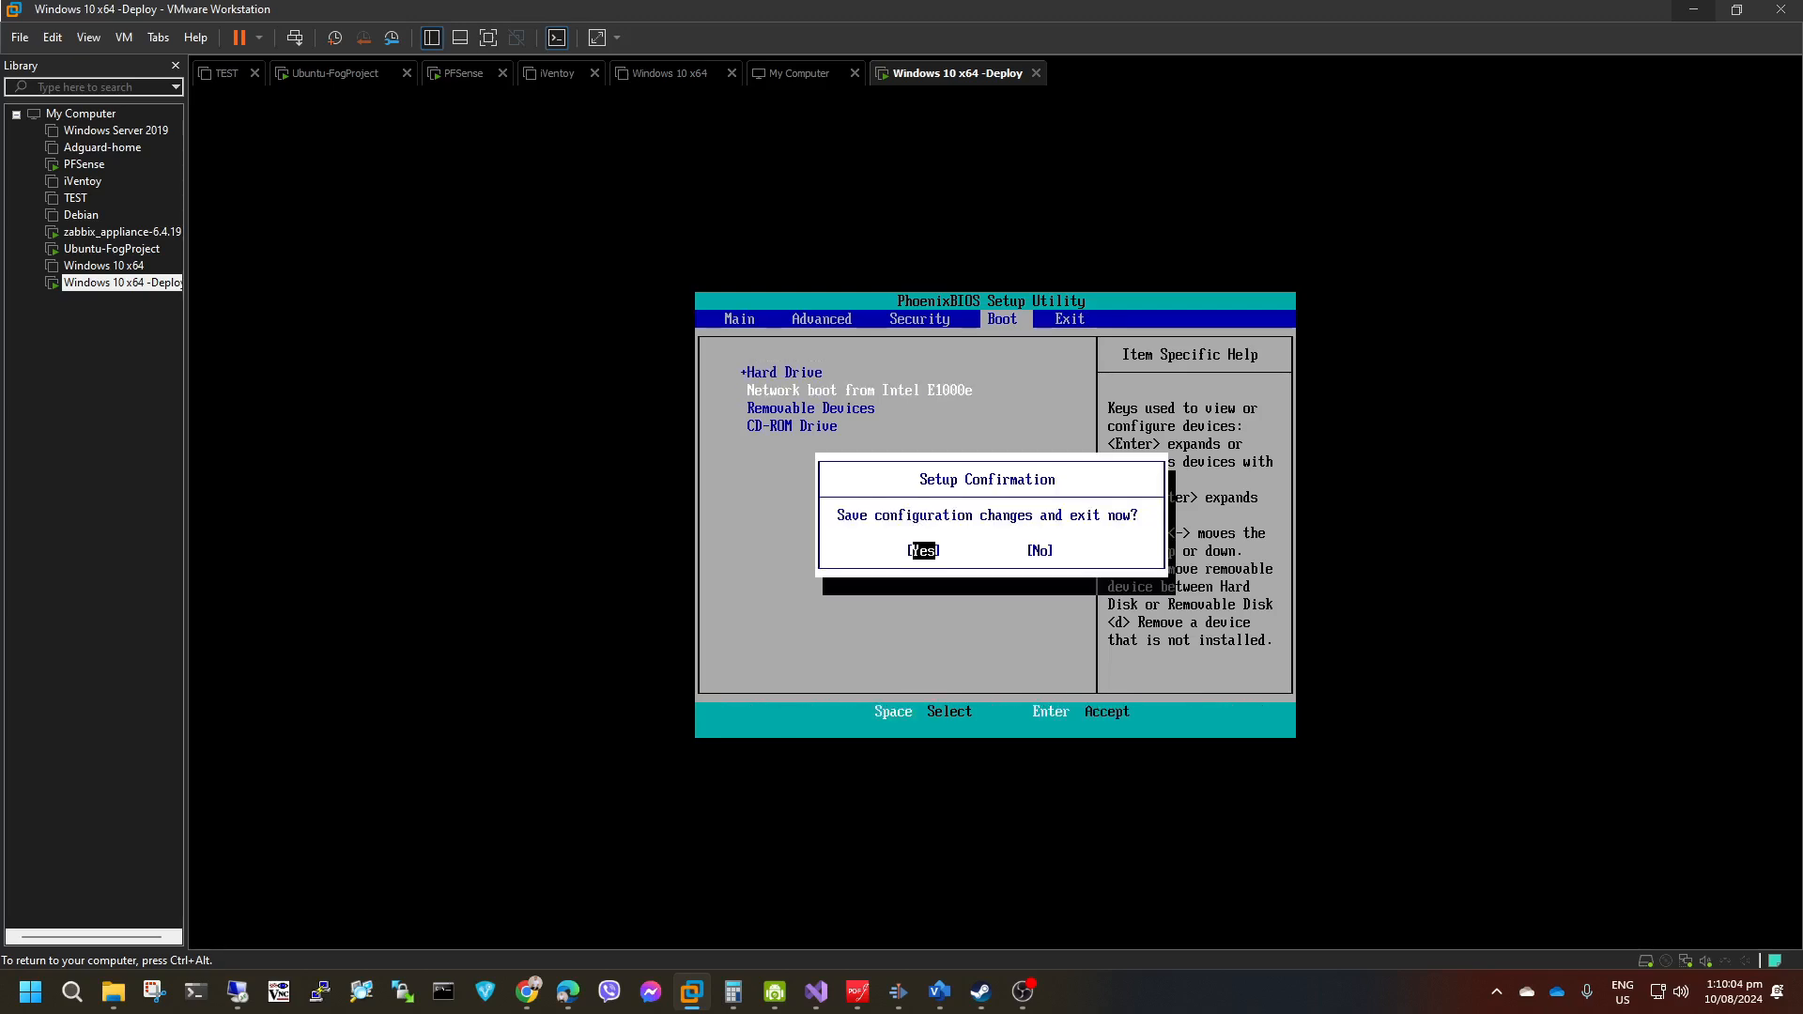
key(Return)
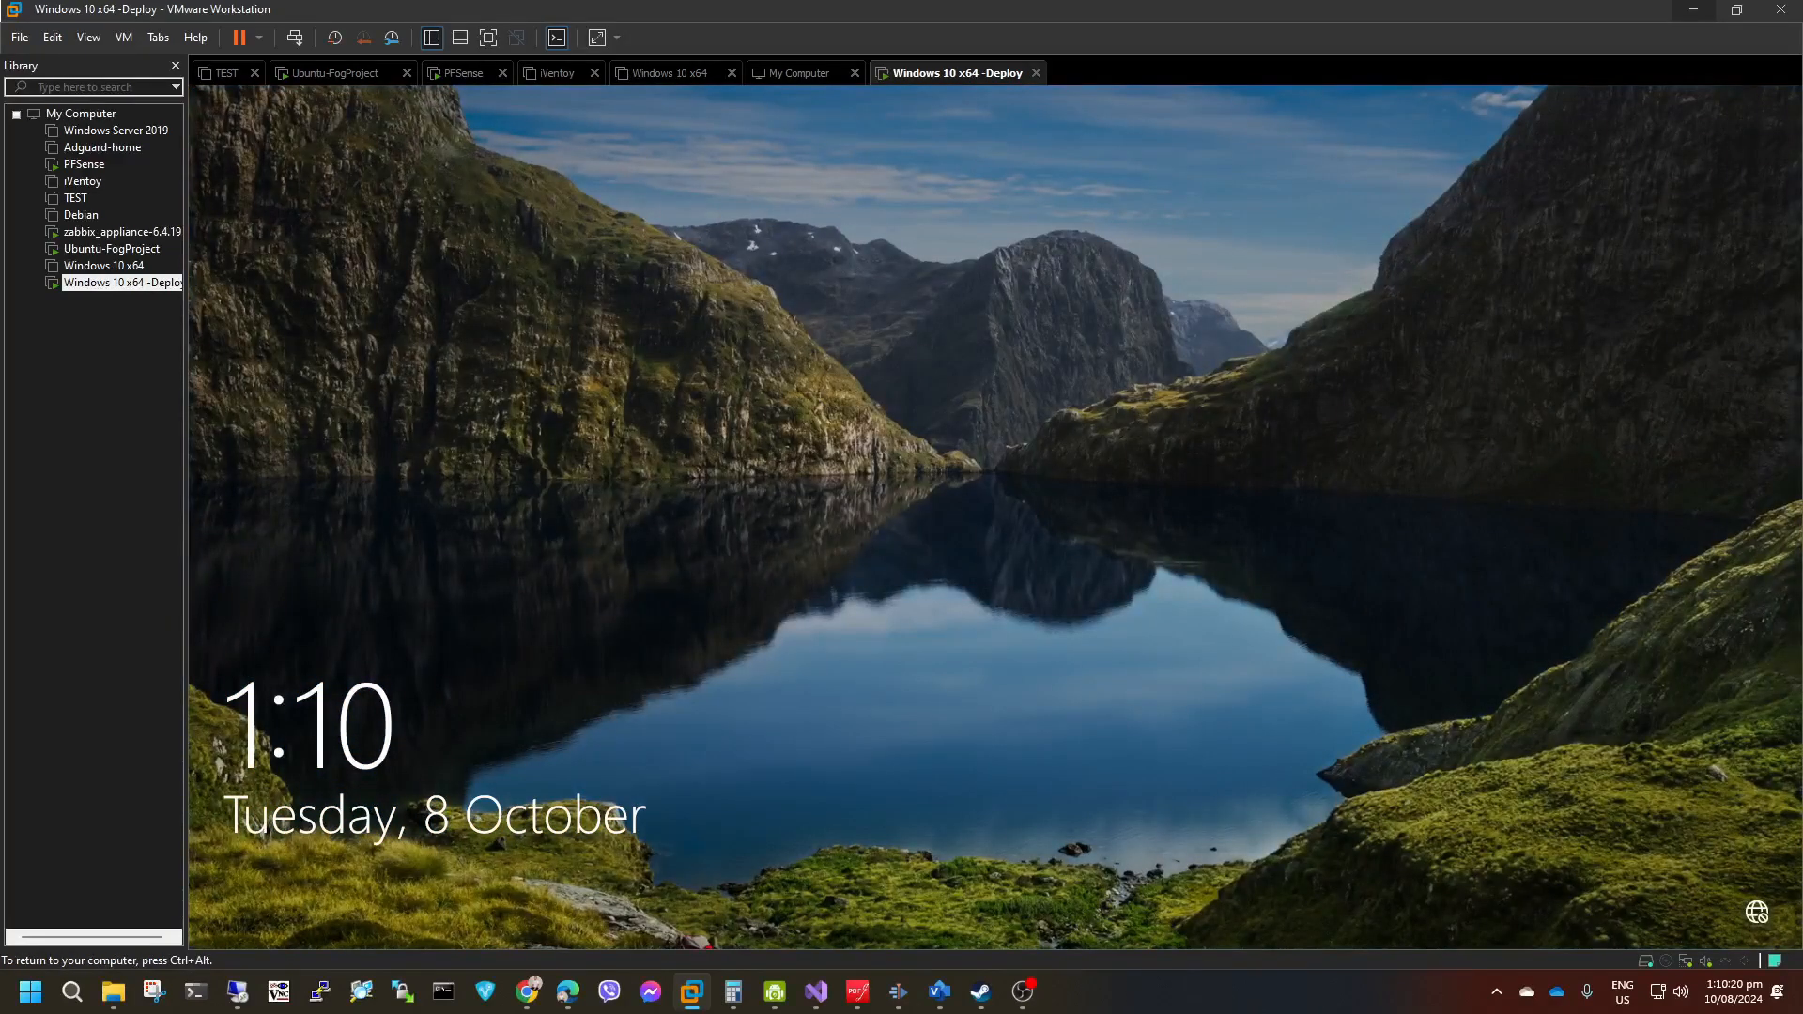
Sign in to the deployed Windows guest by entering the account password, retyping it after the first attempt.
click(451, 410)
text(••)
key(BackSpace)
key(BackSpace)
text(••••••)
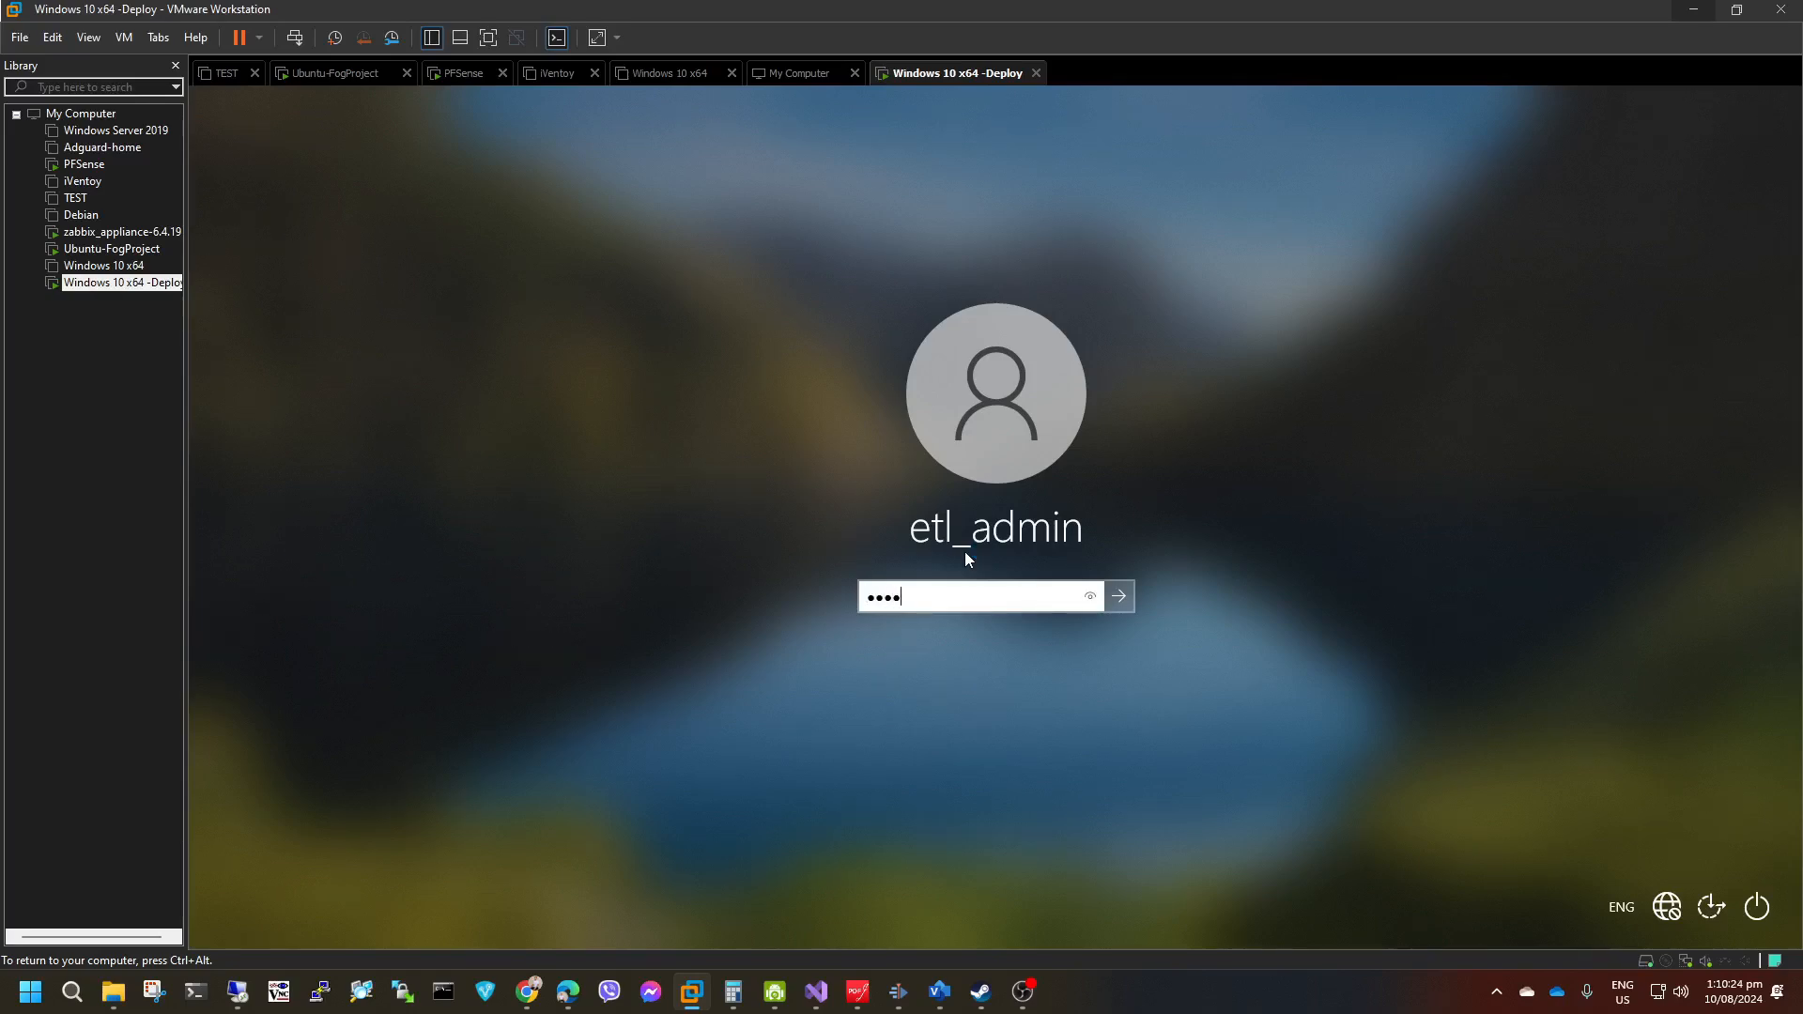
text(••••••••••)
key(Return)
click(990, 642)
text(••)
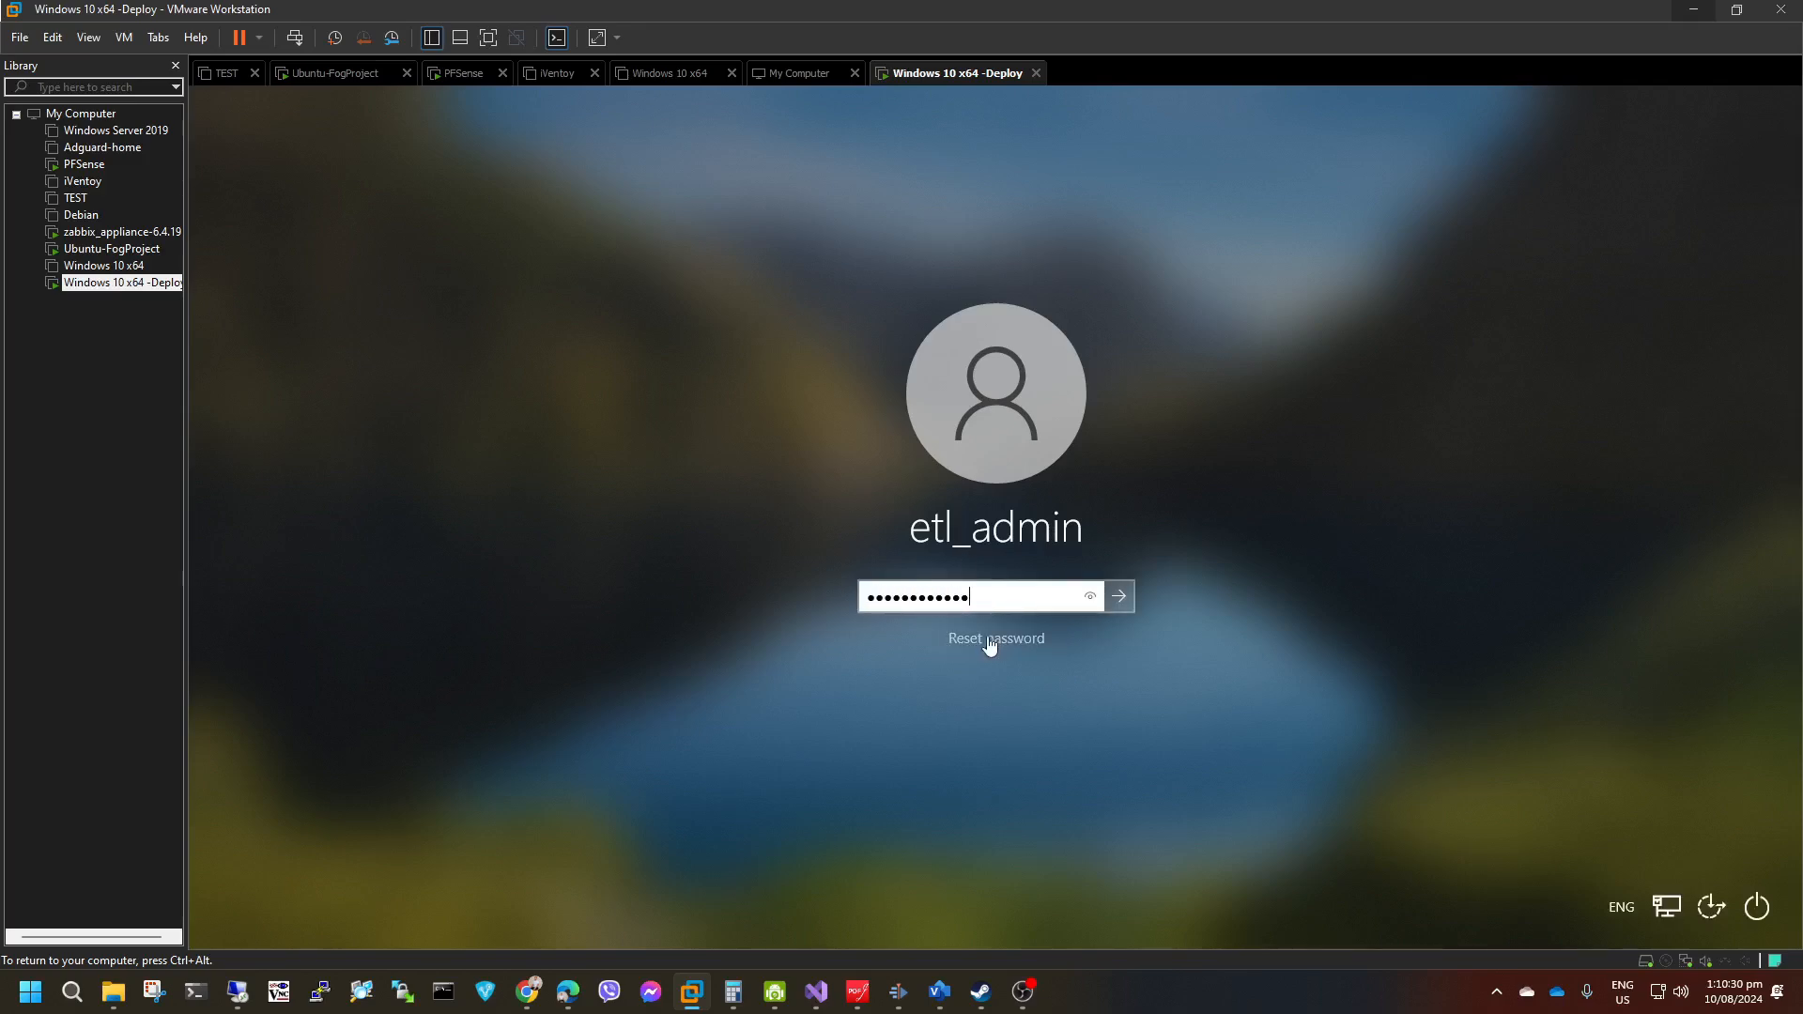
key(Return)
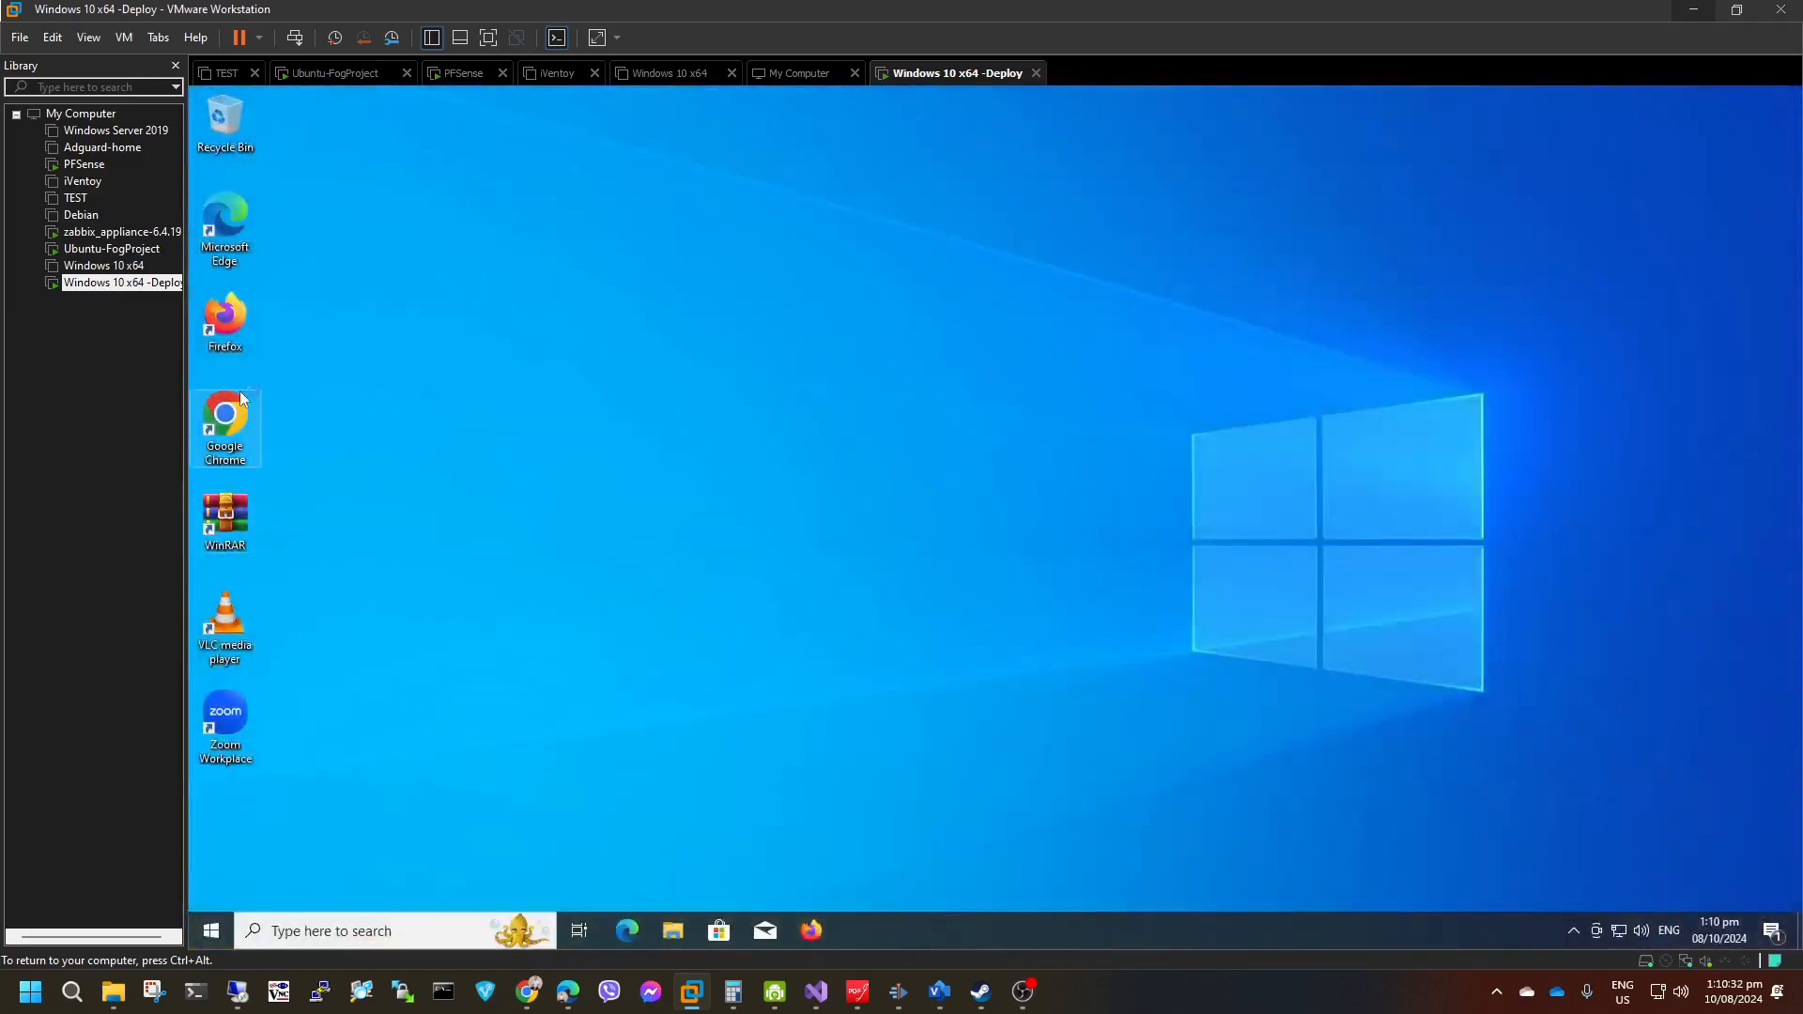
Open Programs and Features in the deployed guest with appwiz.cpl and check the installed programs, selecting Google Chrome.
click(212, 931)
click(1011, 621)
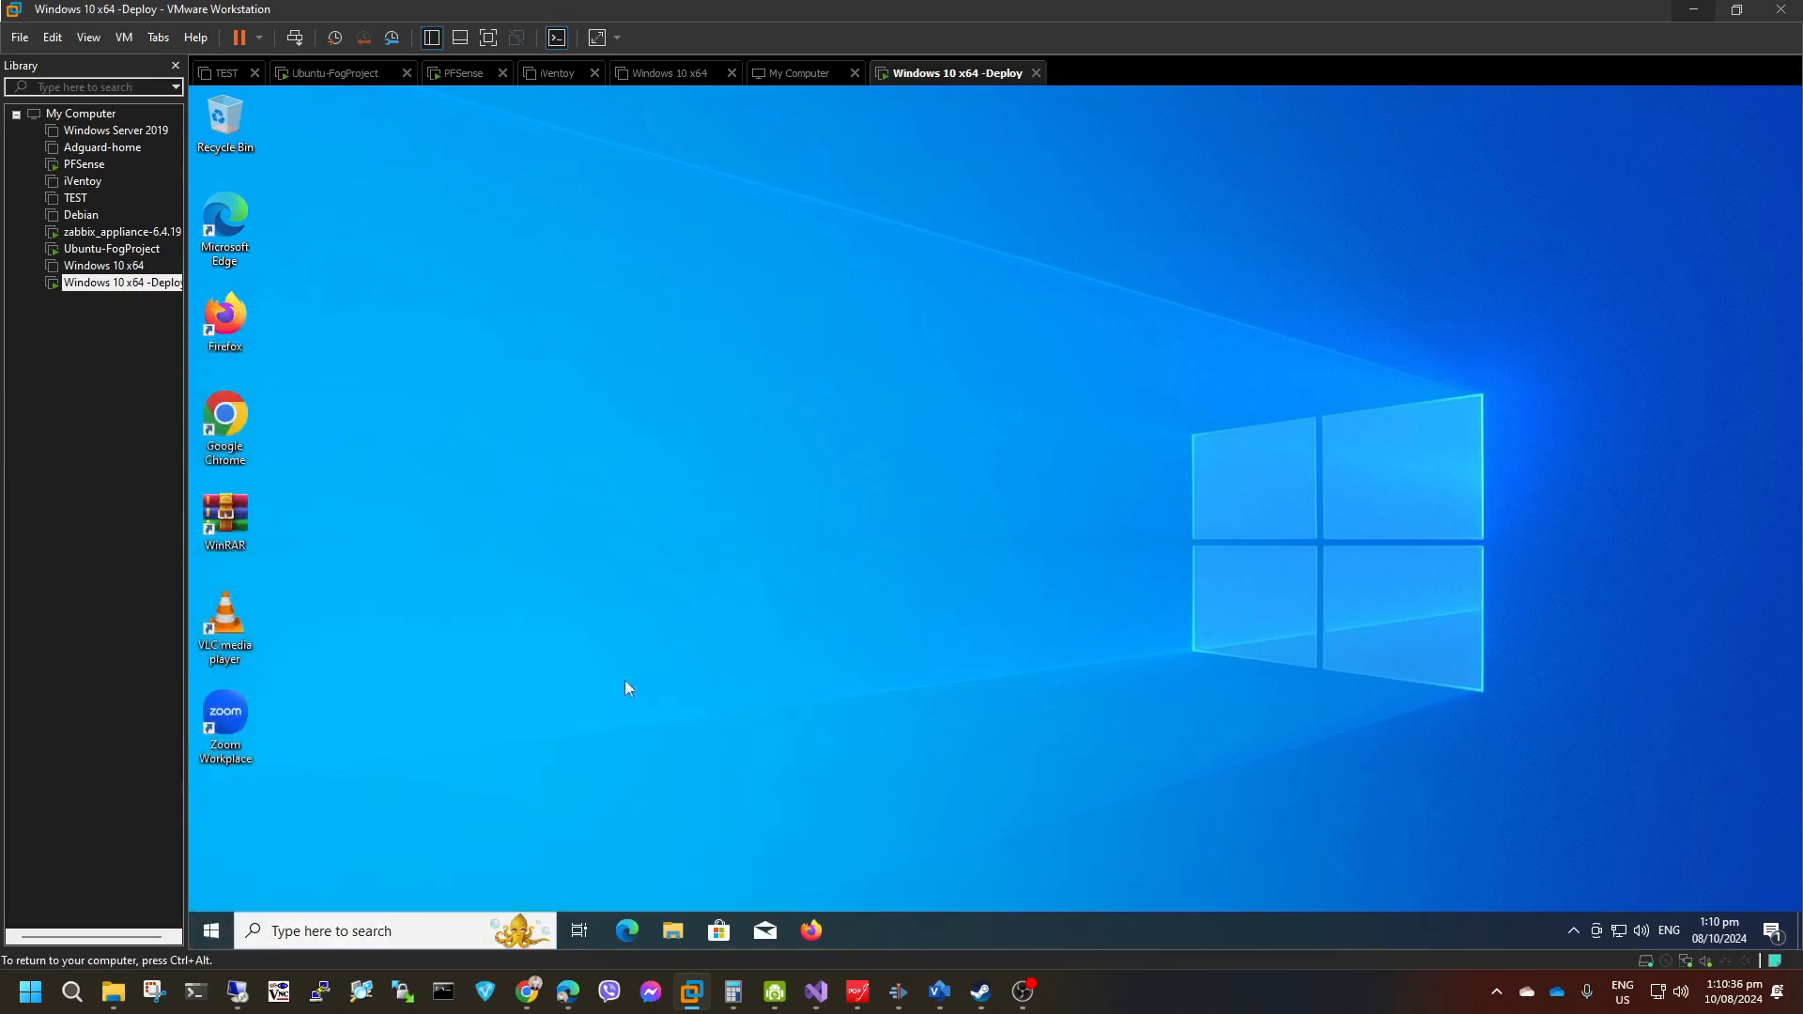
click(212, 928)
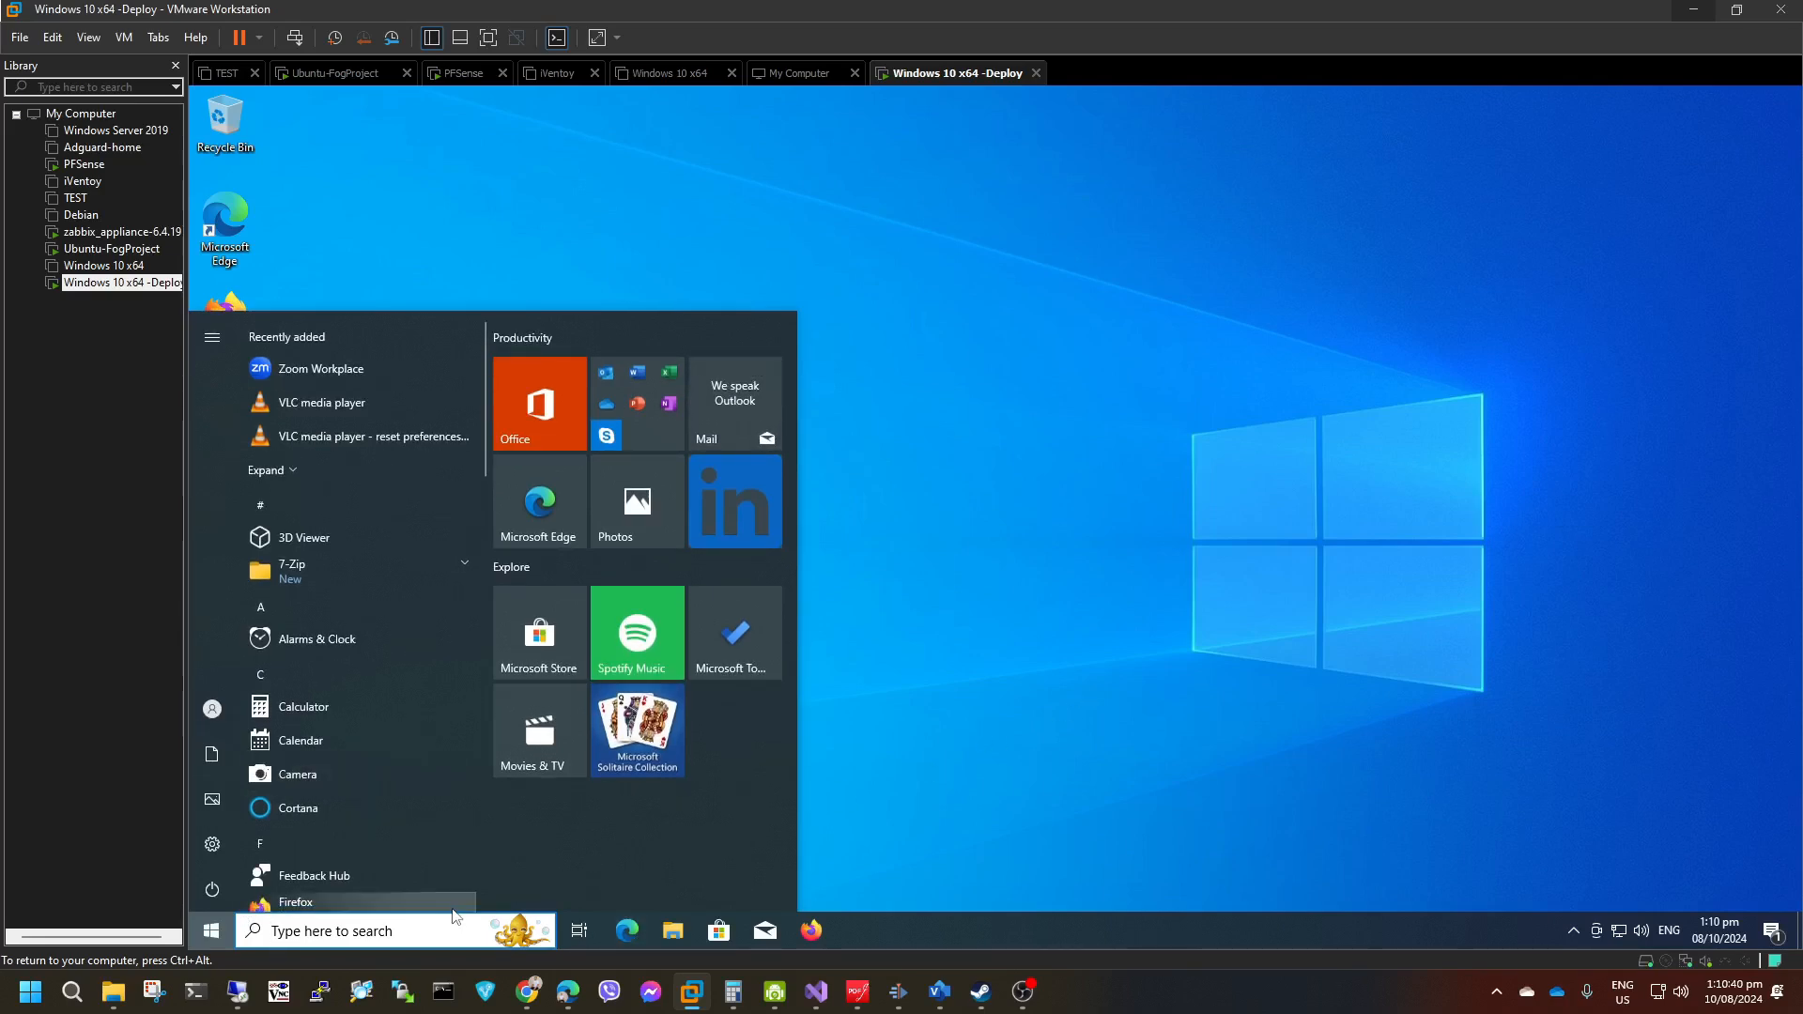
text(appwiz.)
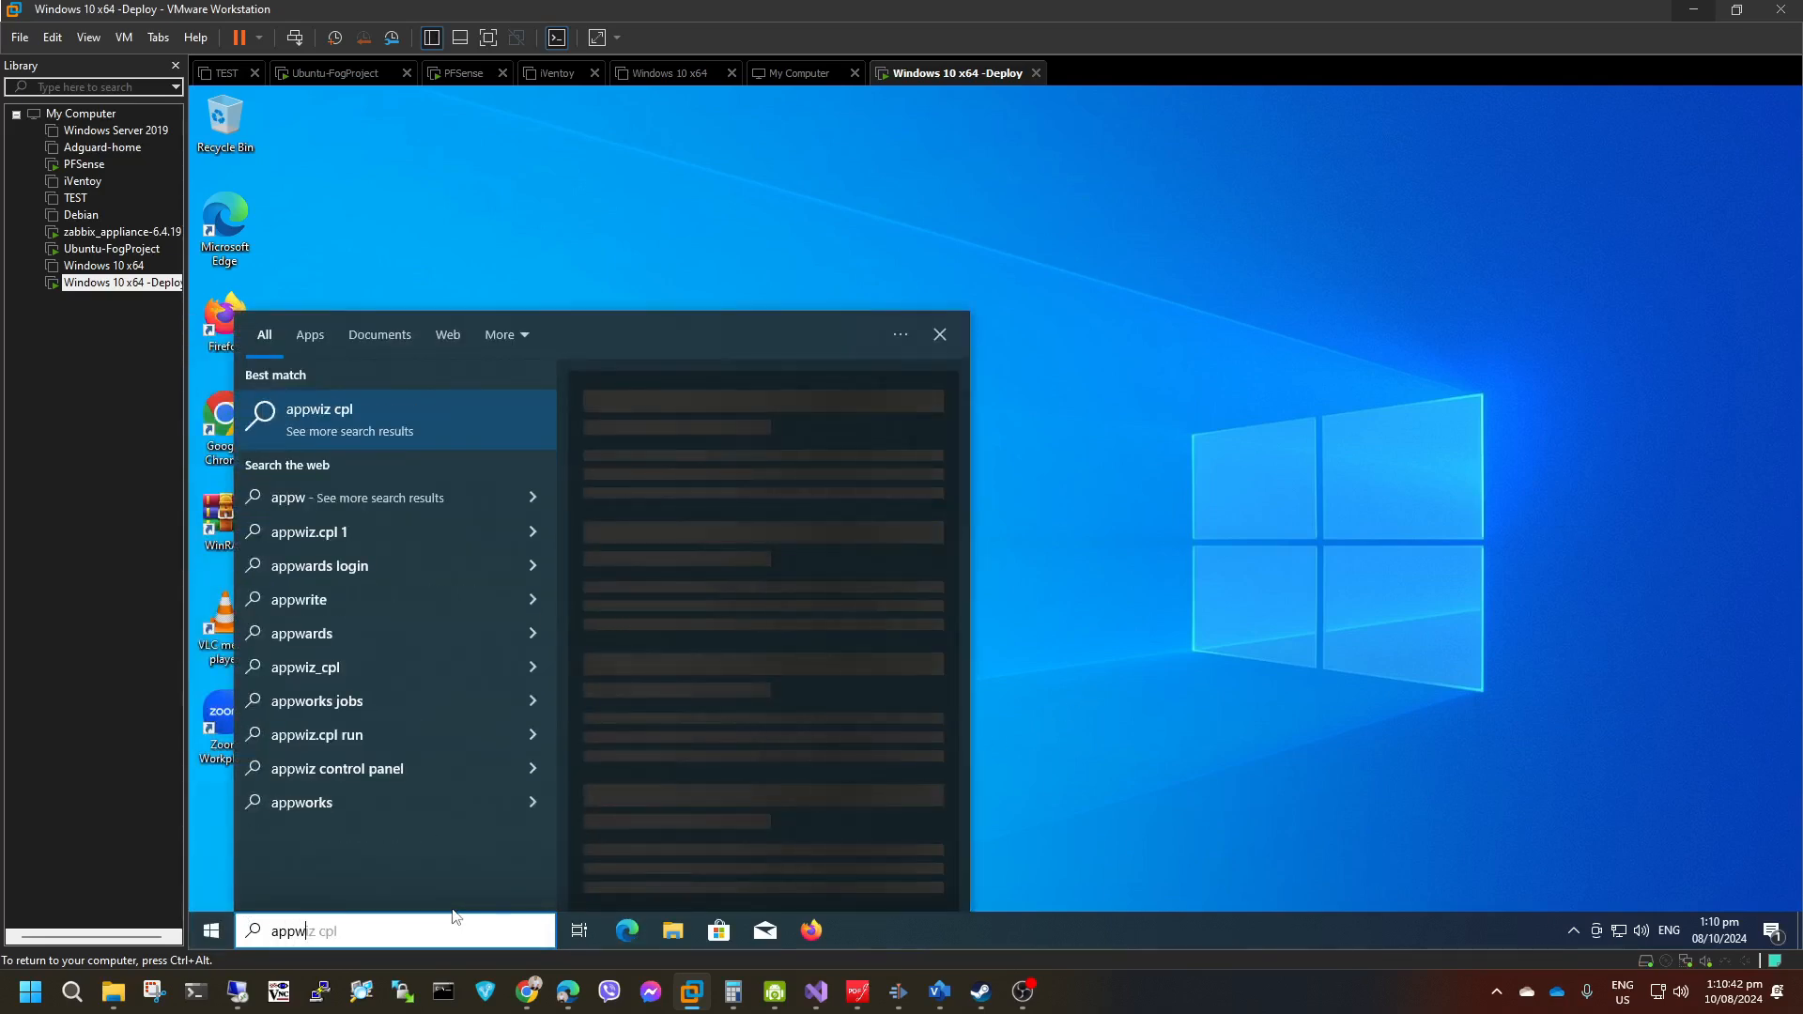
text(cpl)
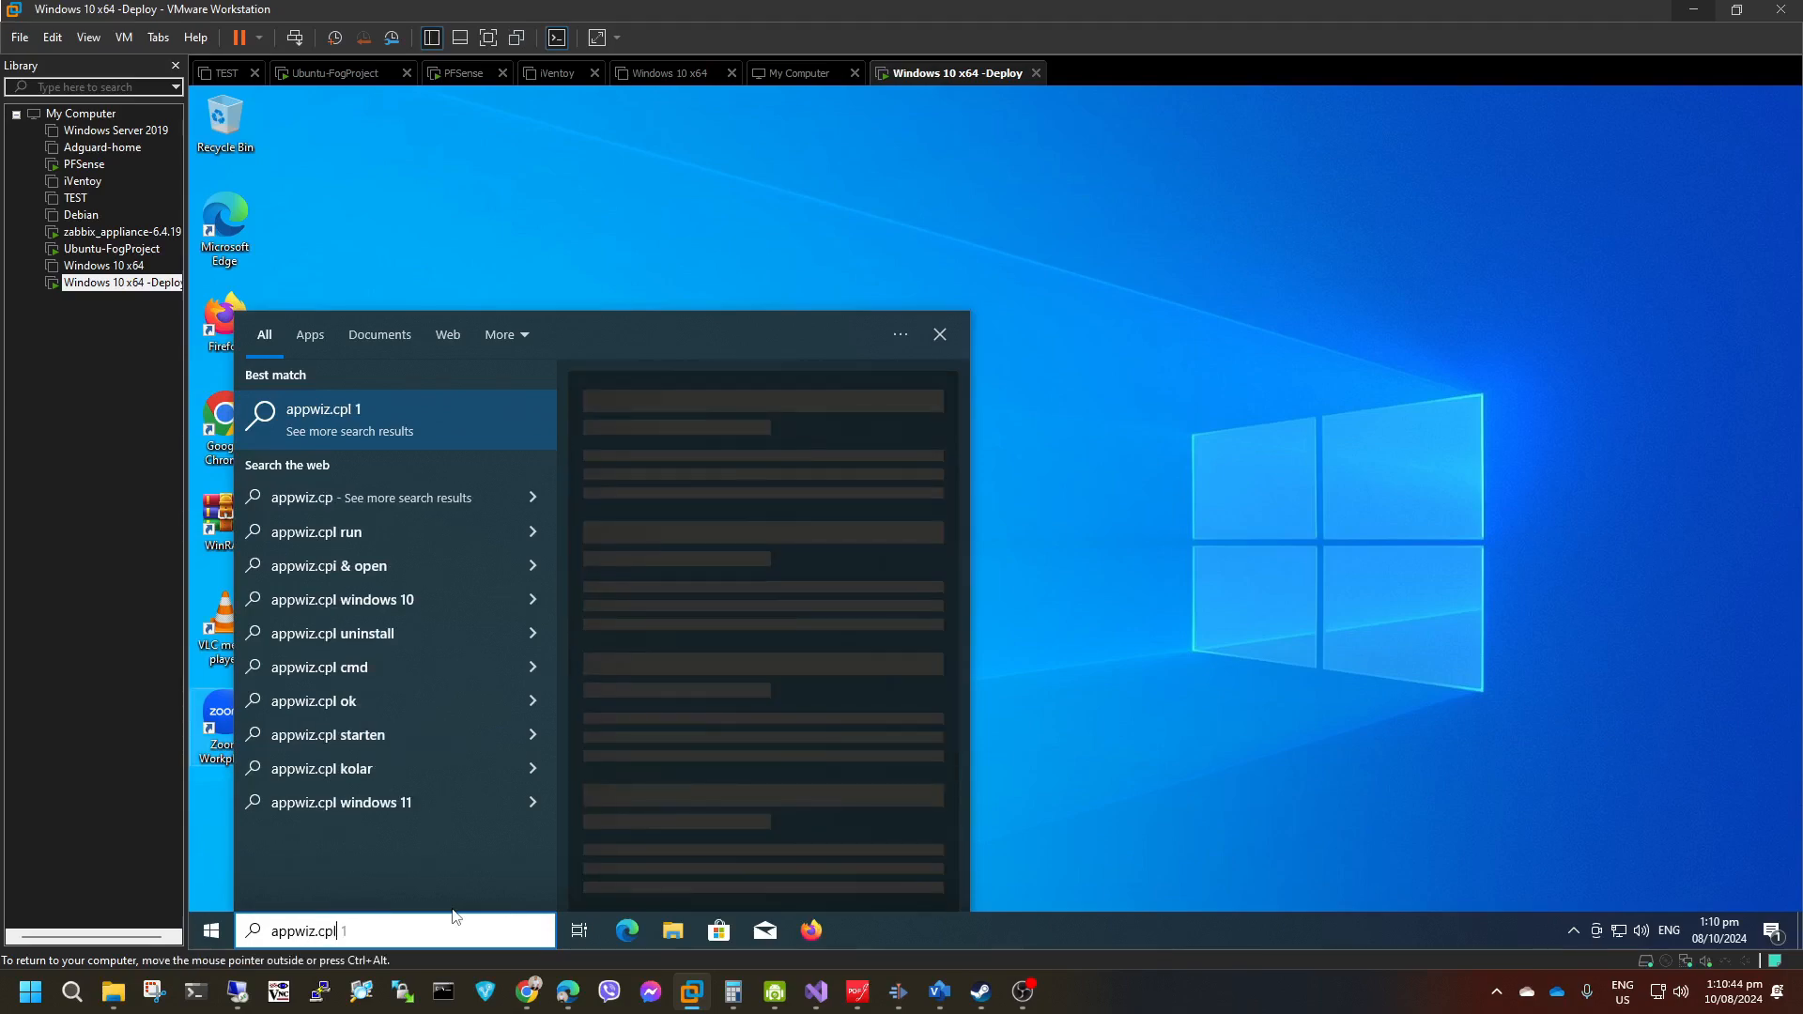
key(Return)
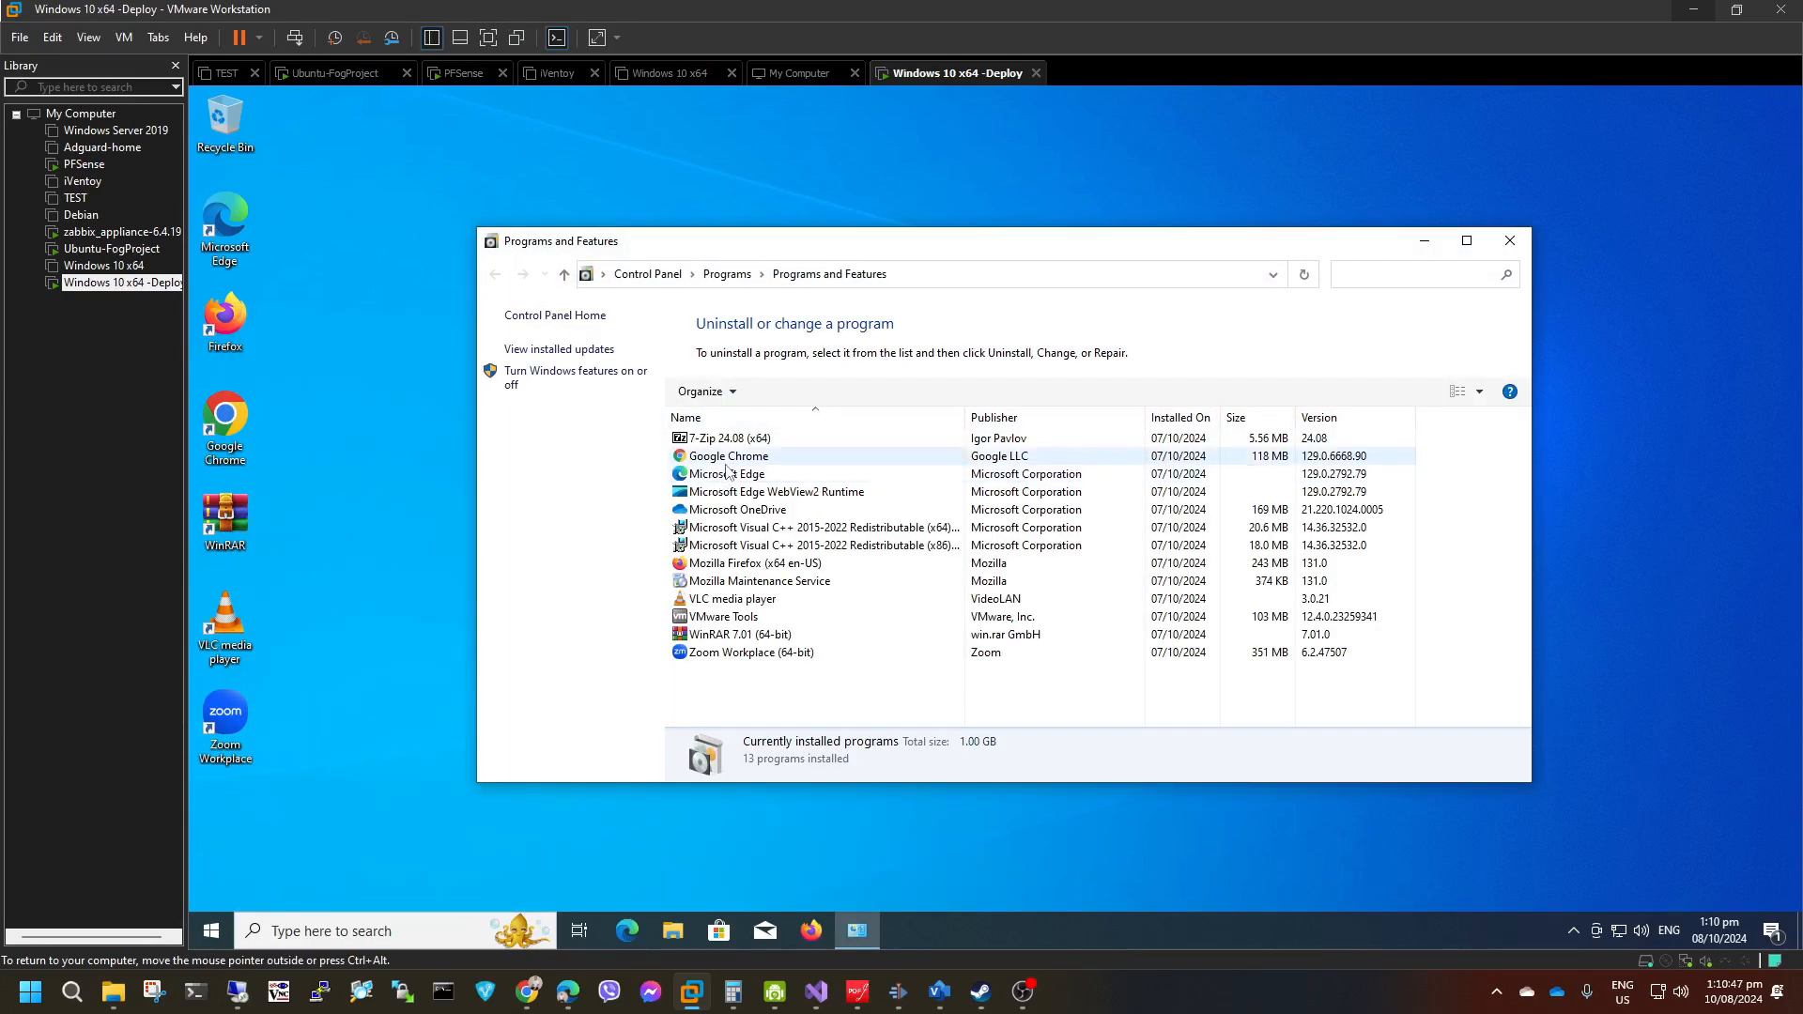
click(726, 458)
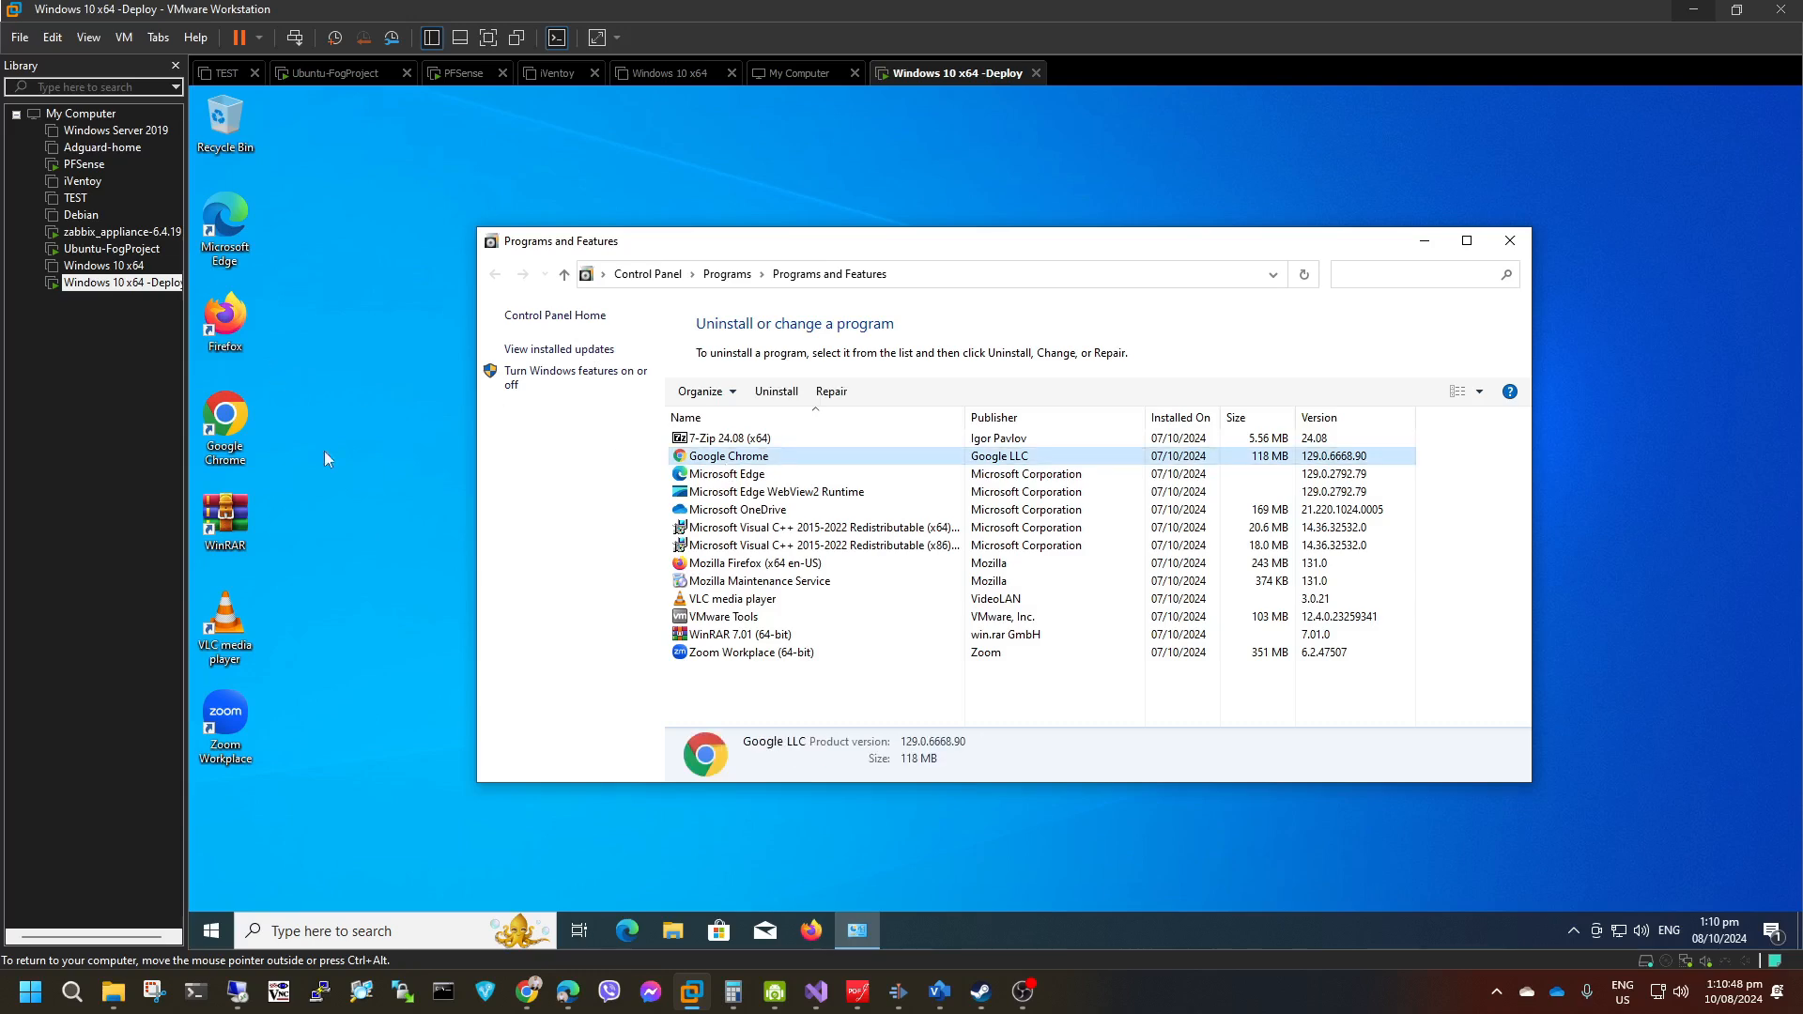
Open This PC in the guest's File Explorer and check the capacity of Local Disk (C:).
right_click(1014, 932)
click(673, 931)
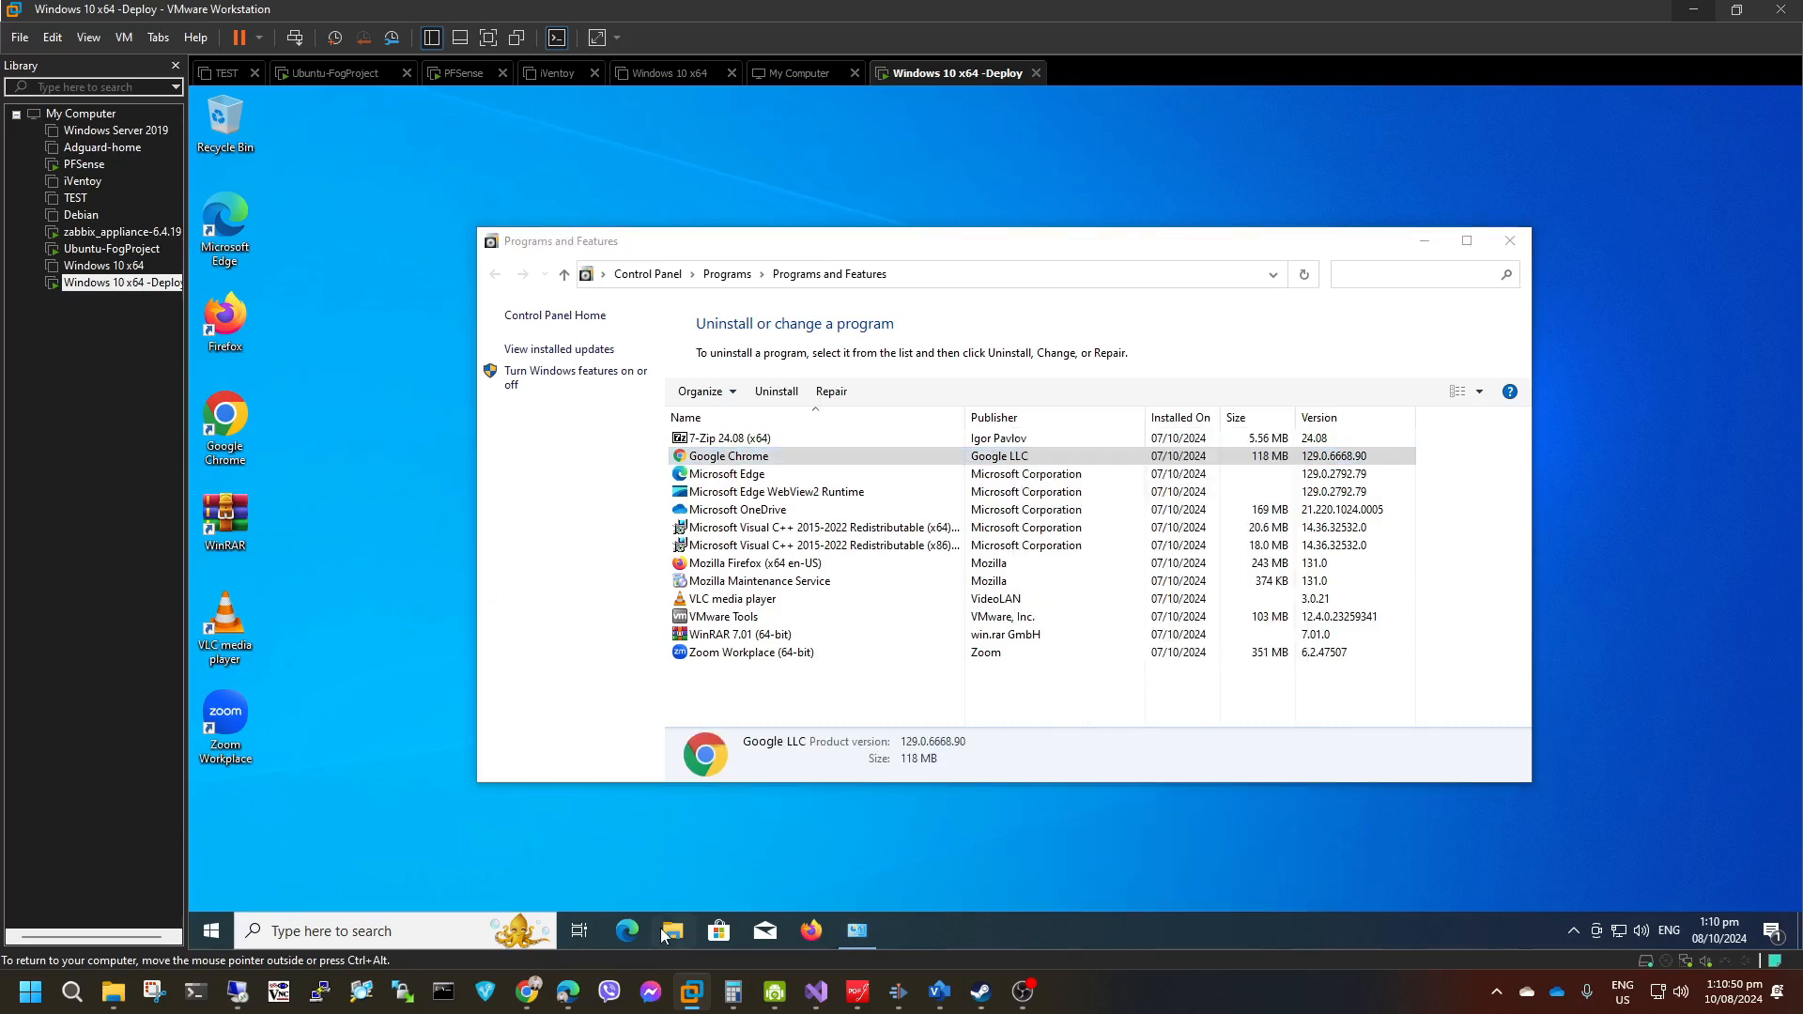
click(564, 566)
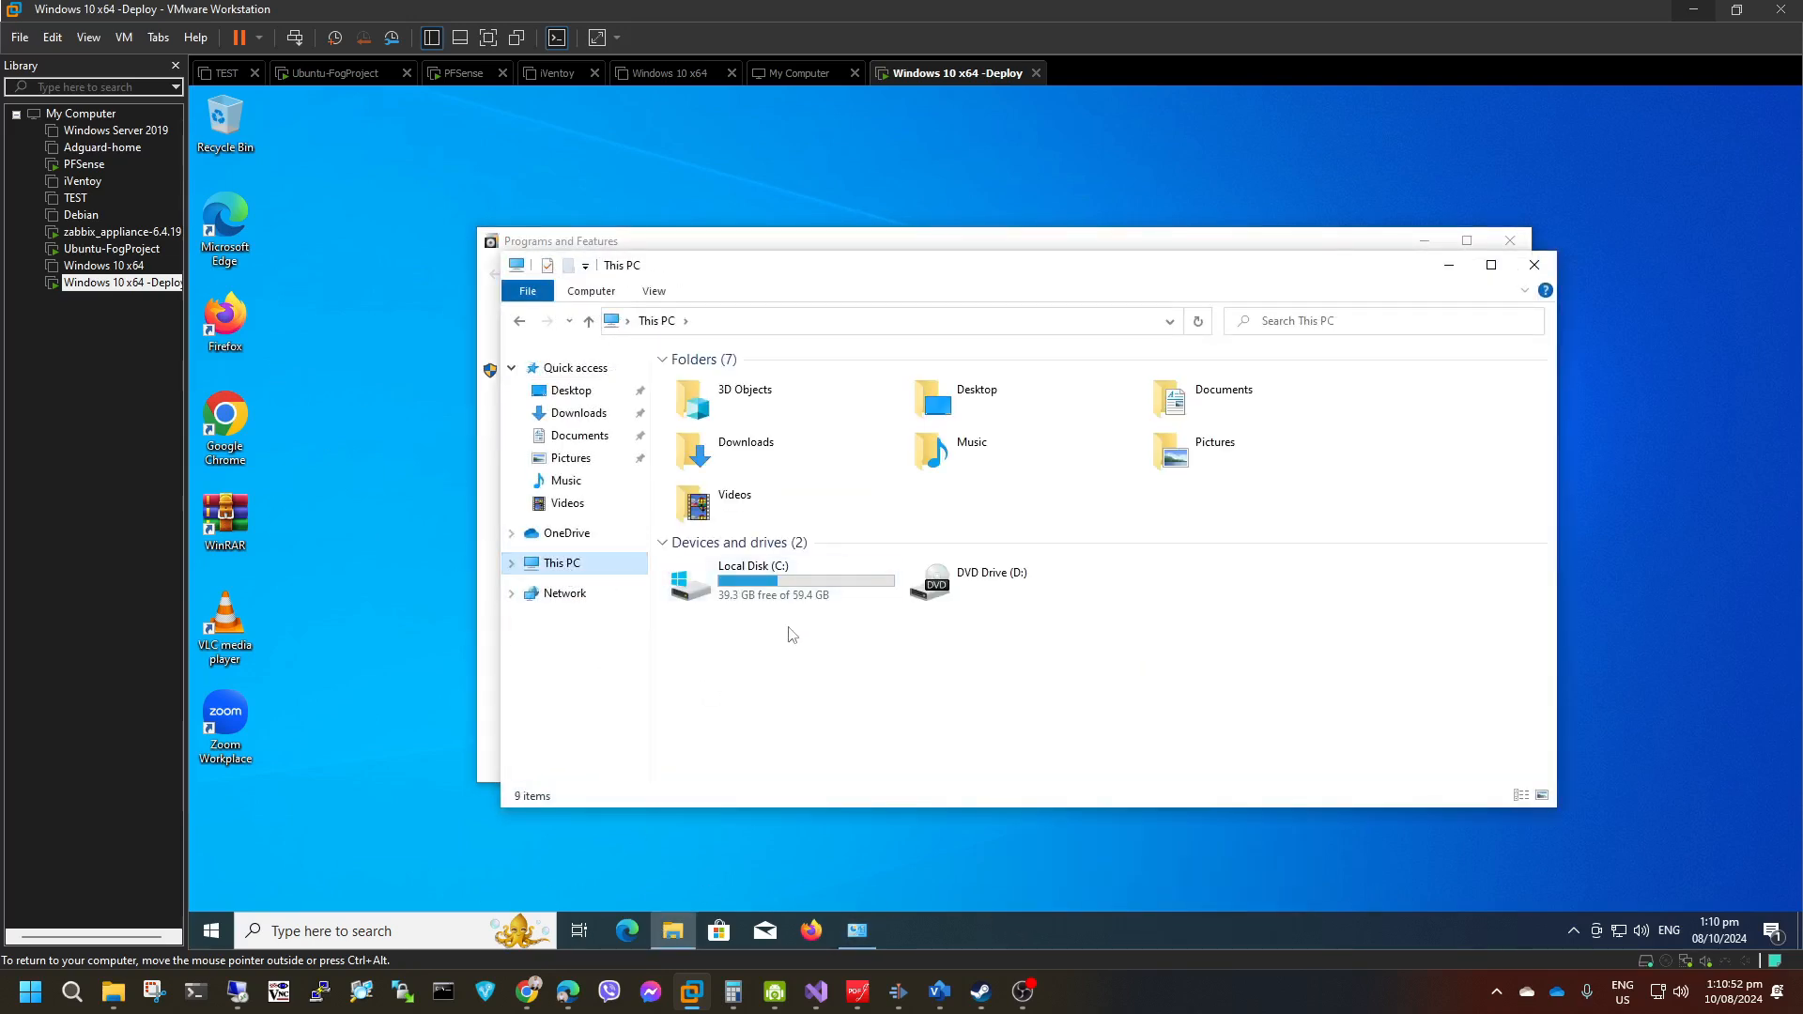
click(794, 592)
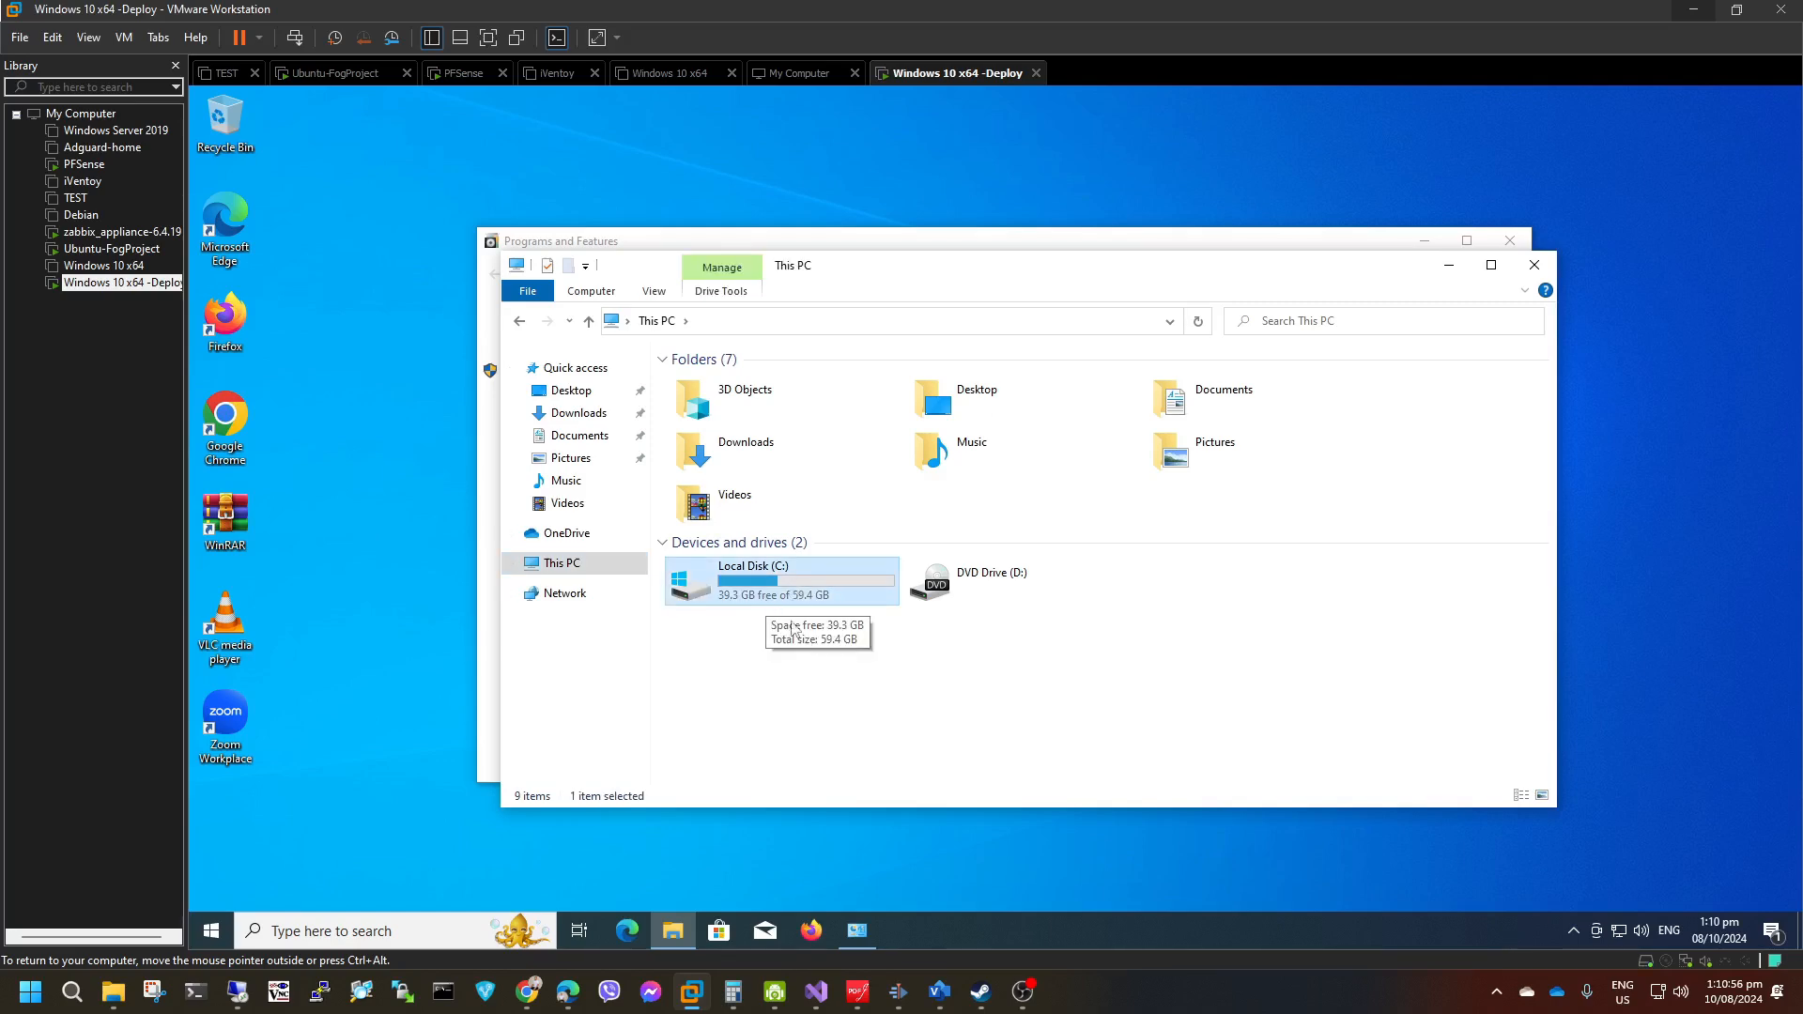
click(573, 446)
click(561, 563)
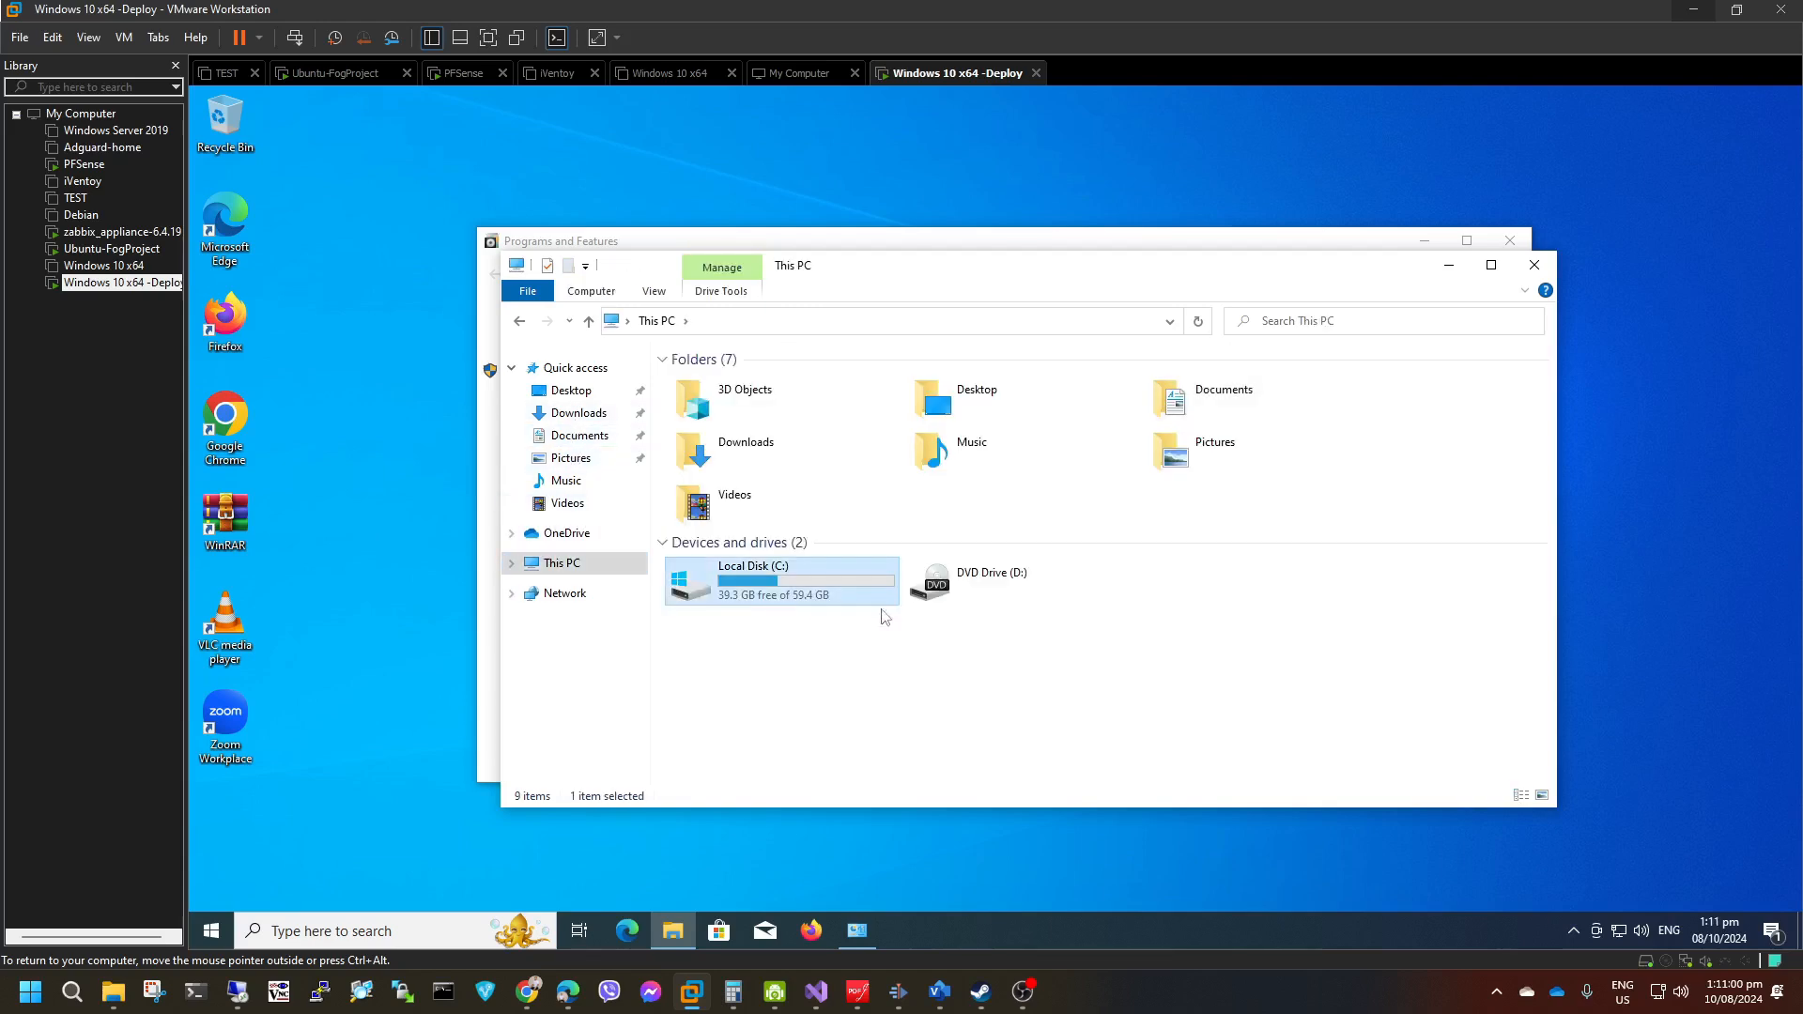